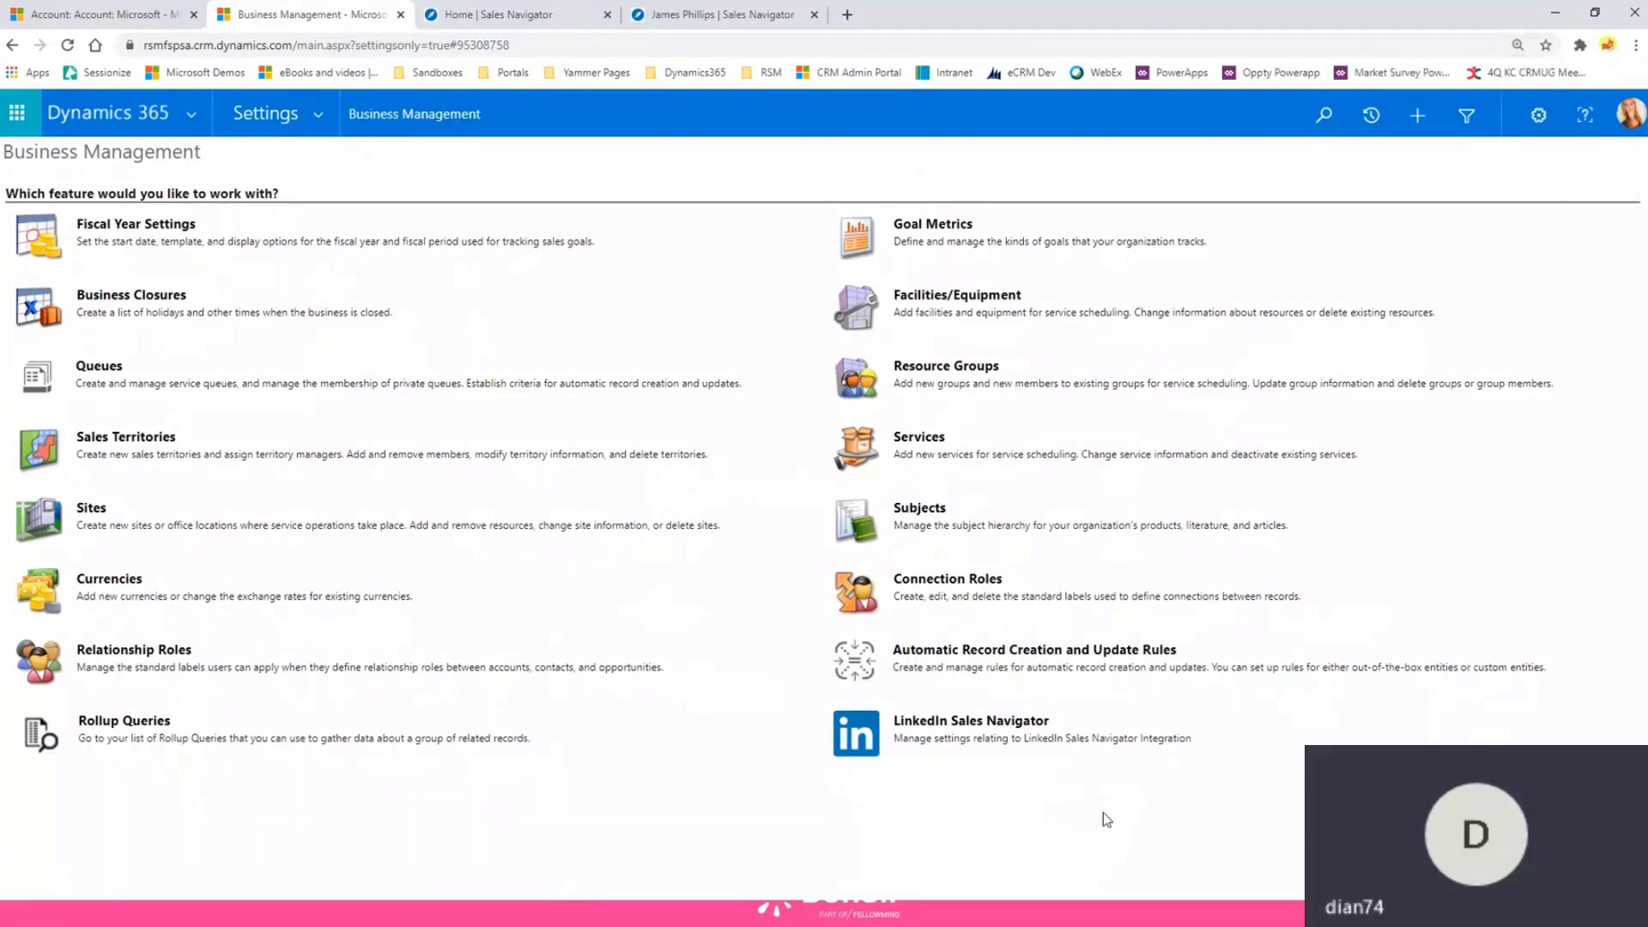
- Review the LinkedIn Sales Navigator integration settings, including photo refresh and LinkedIn updates, and close them without changes
left_click(923, 725)
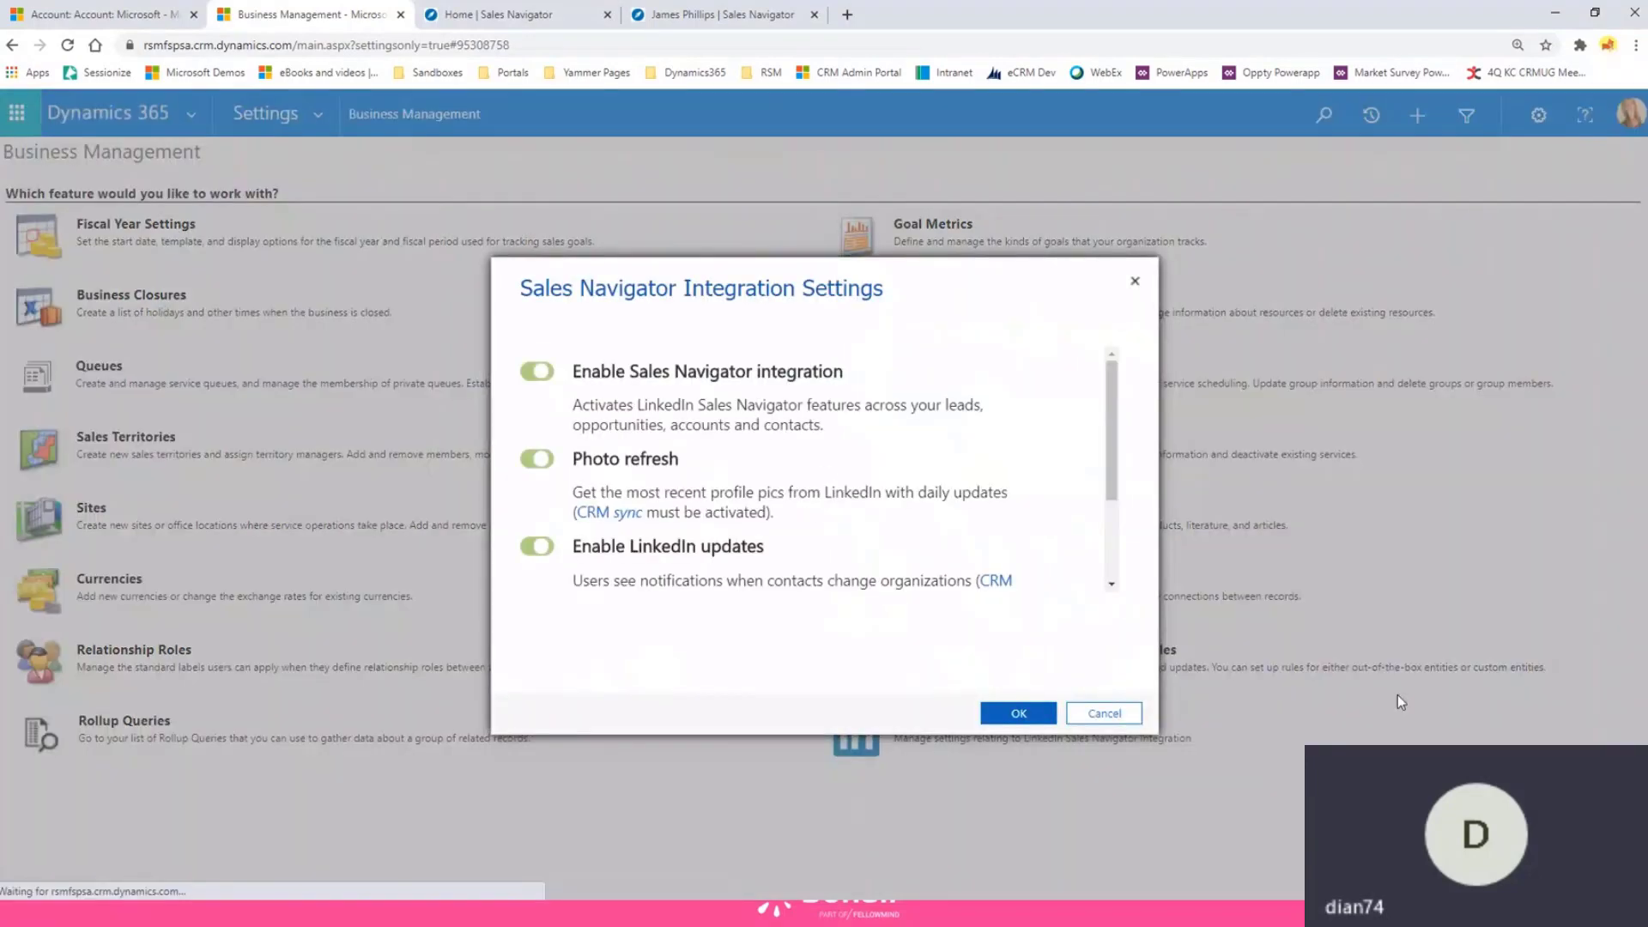
scroll(796, 472, "down", 2)
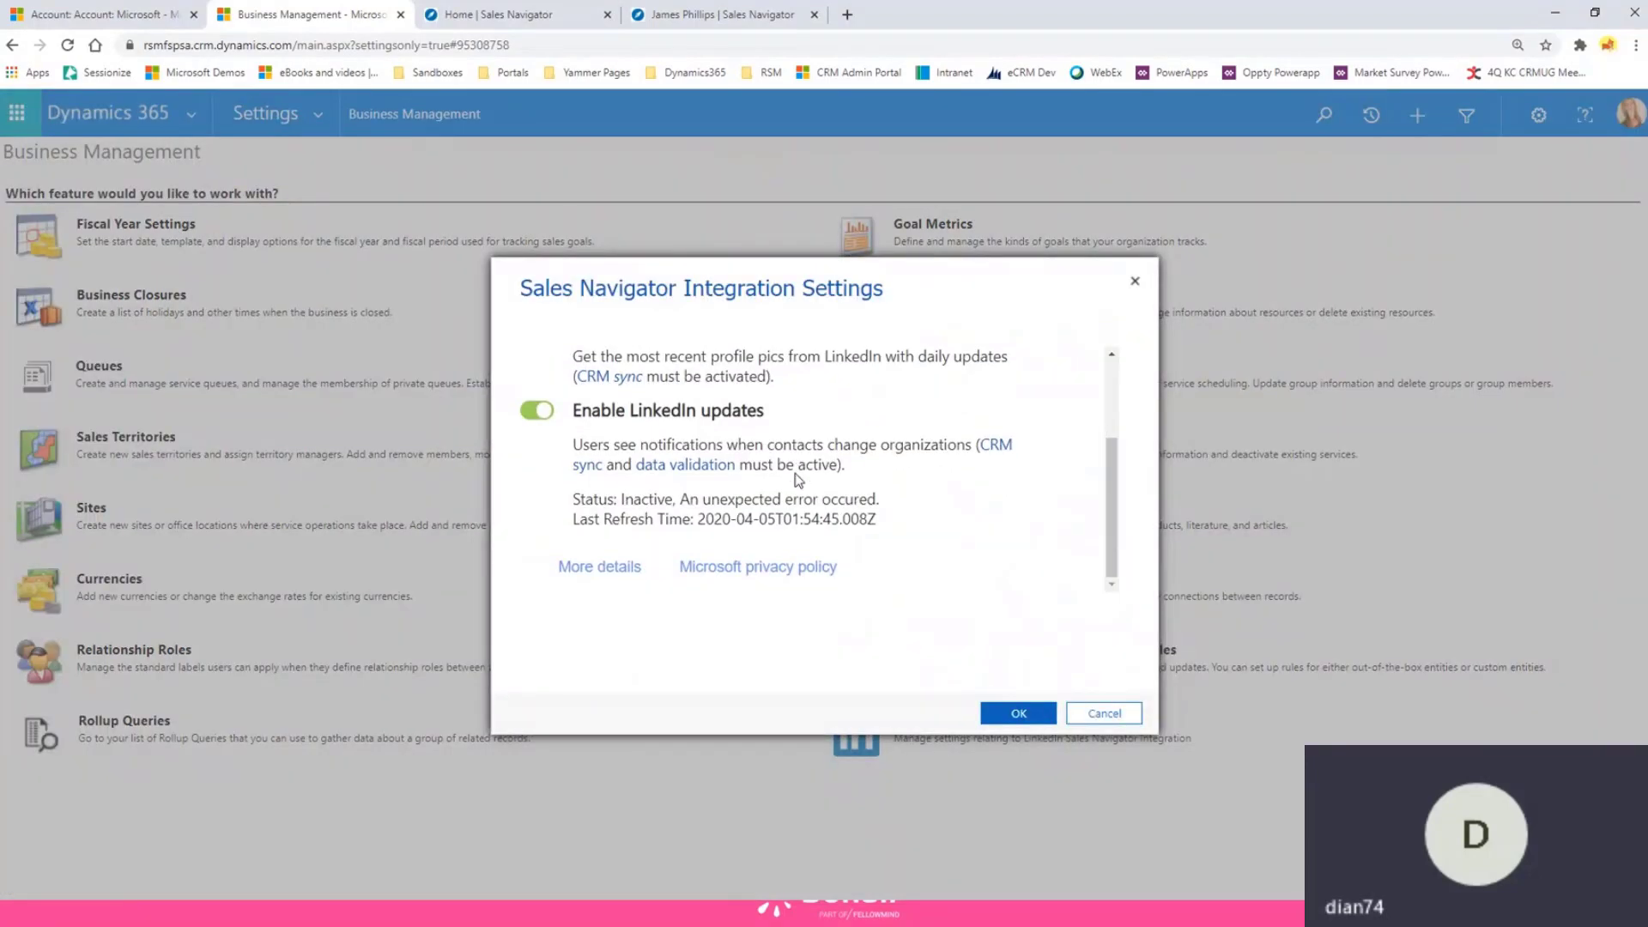
scroll(795, 472, "up", 3)
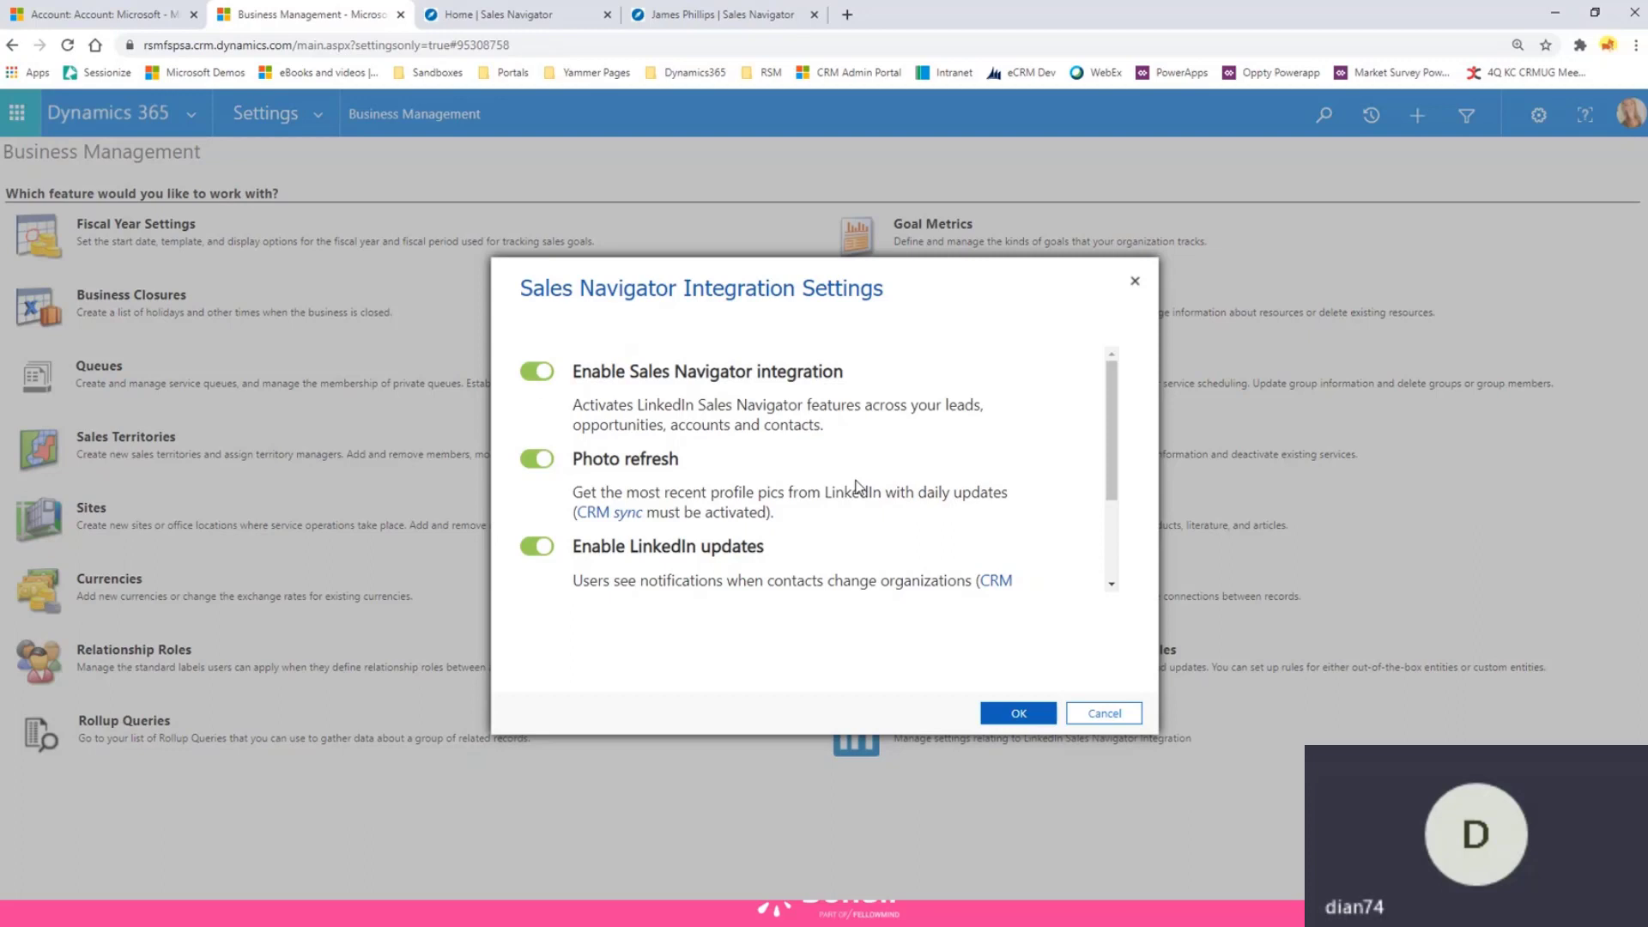
scroll(856, 486, "down", 1)
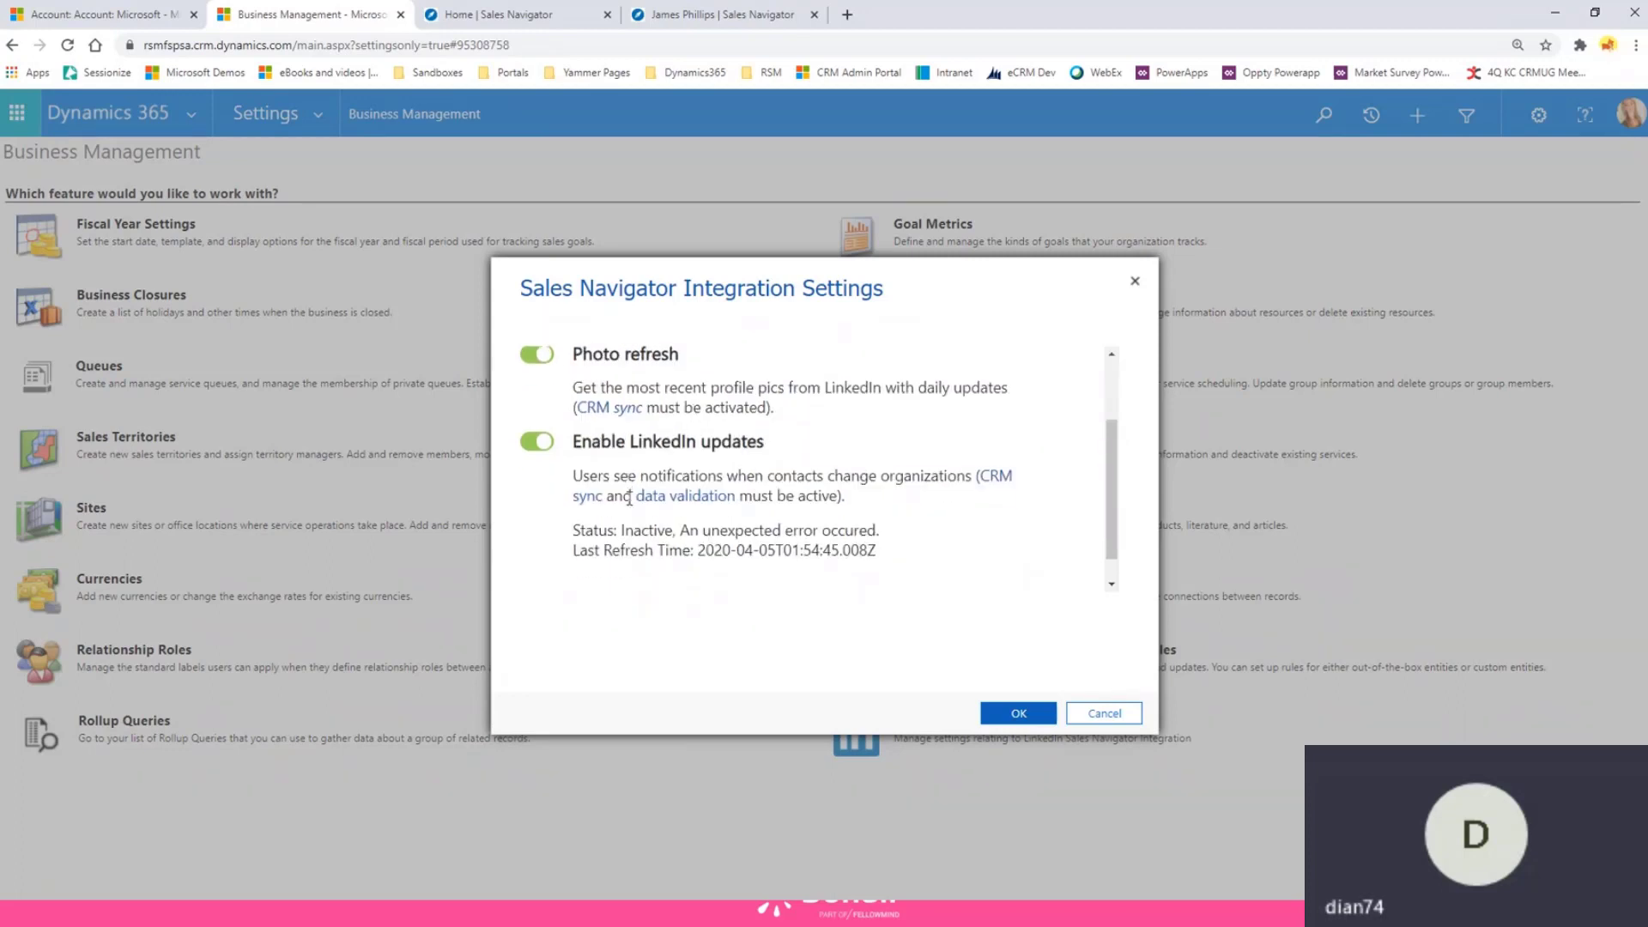
scroll(629, 498, "down", 1)
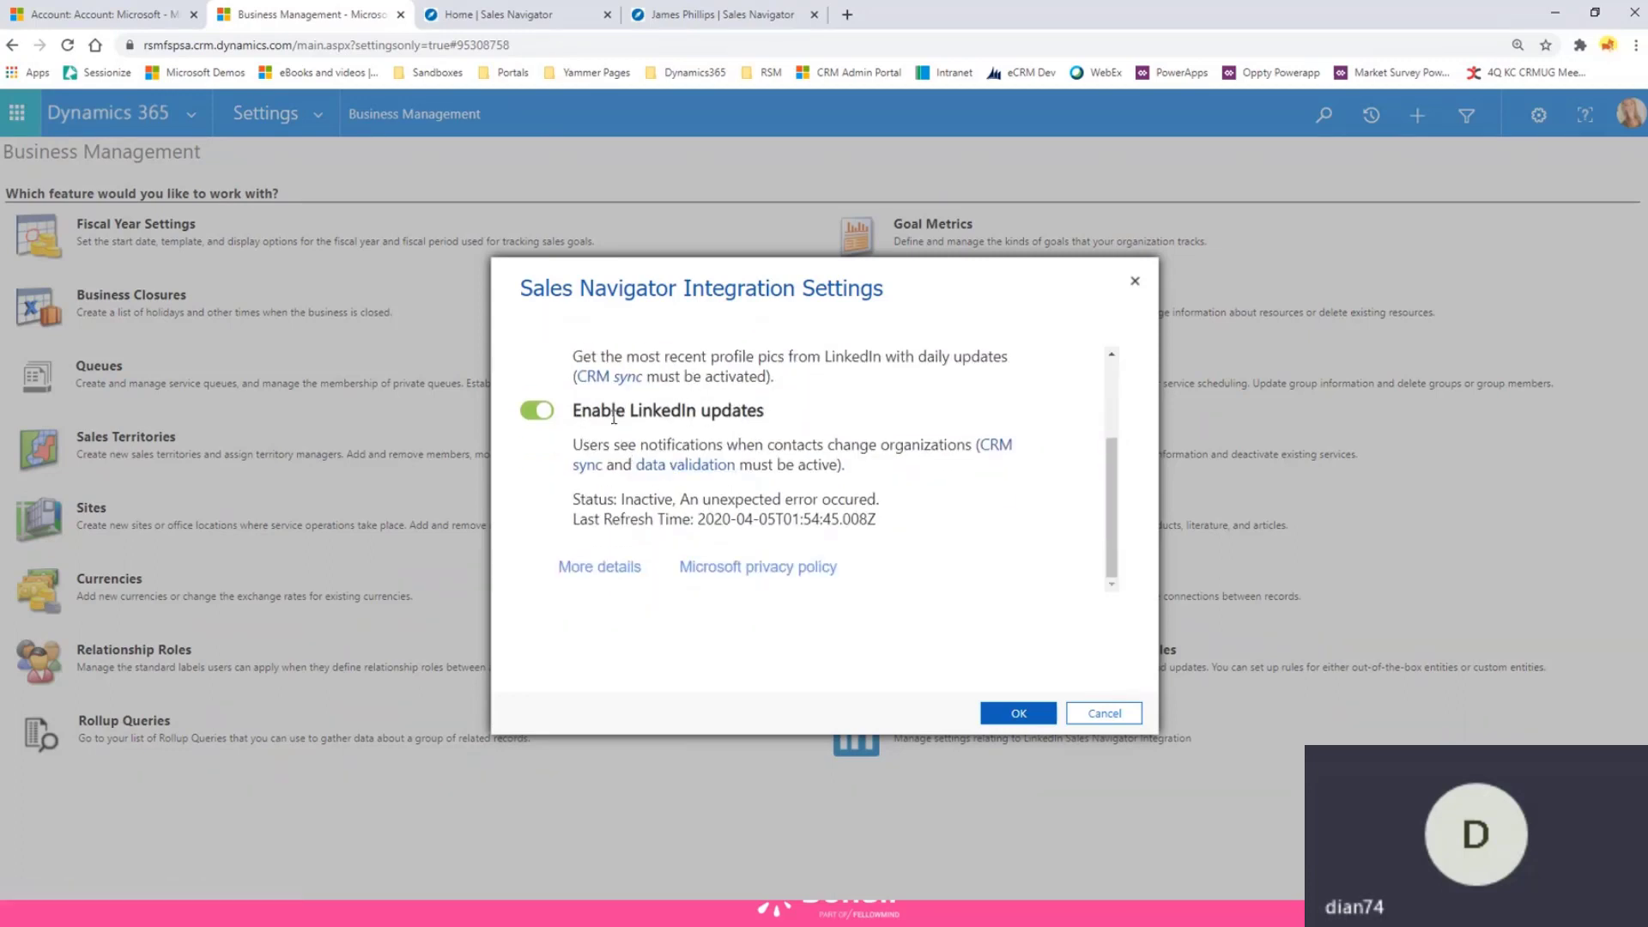
left_click_drag(573, 443, 971, 453)
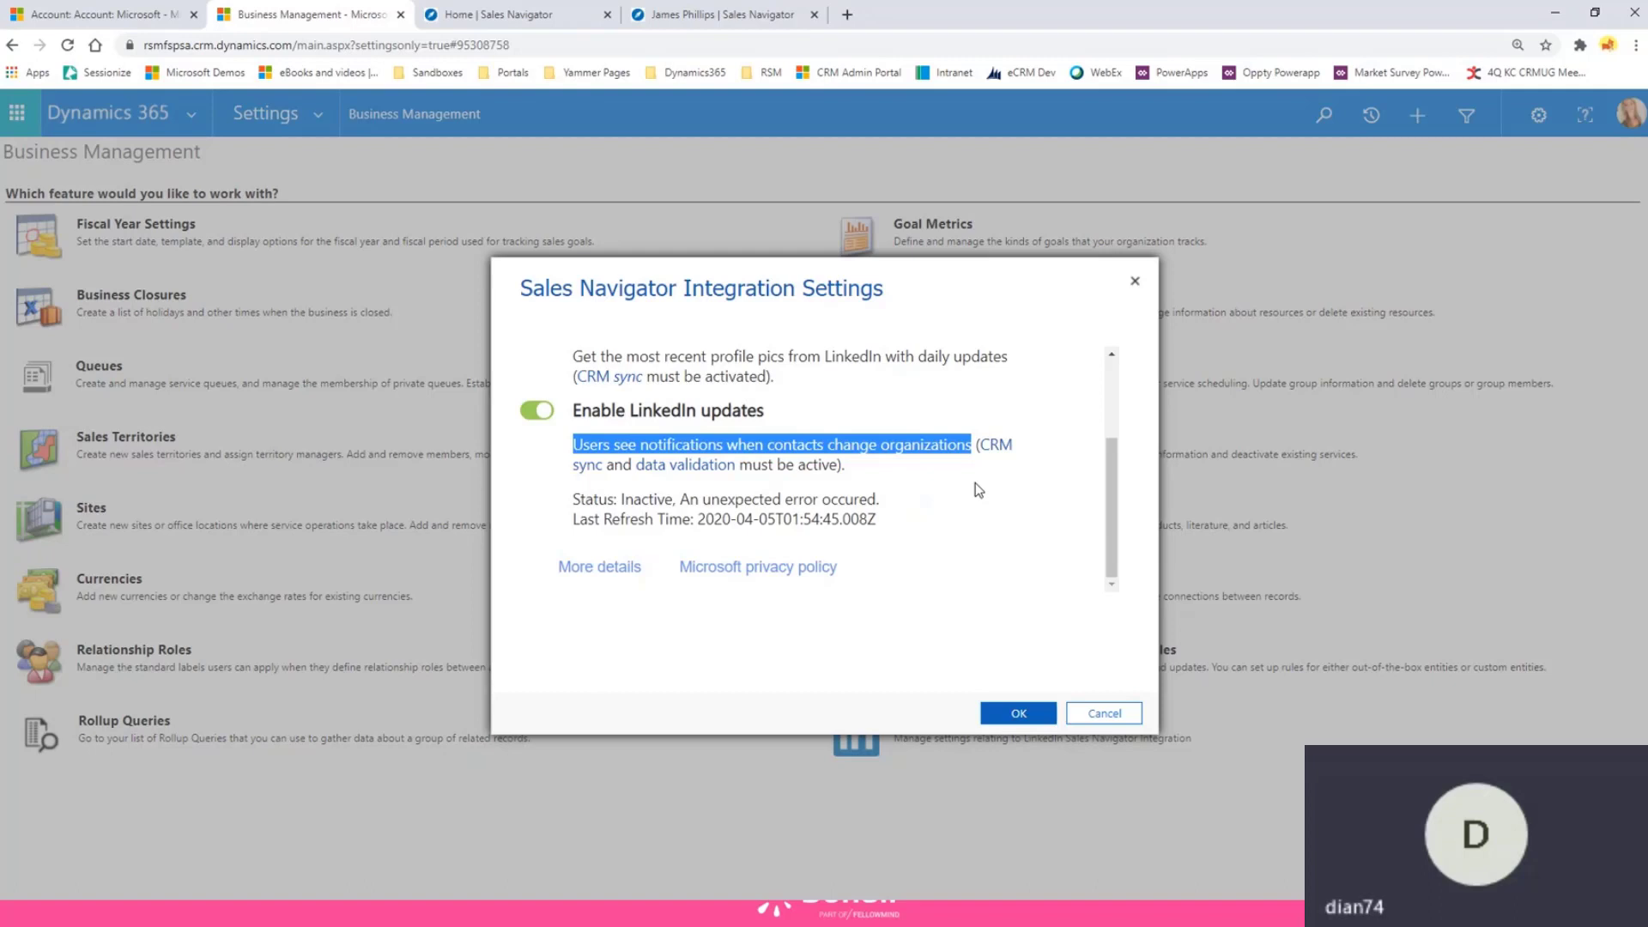
left_click(1105, 716)
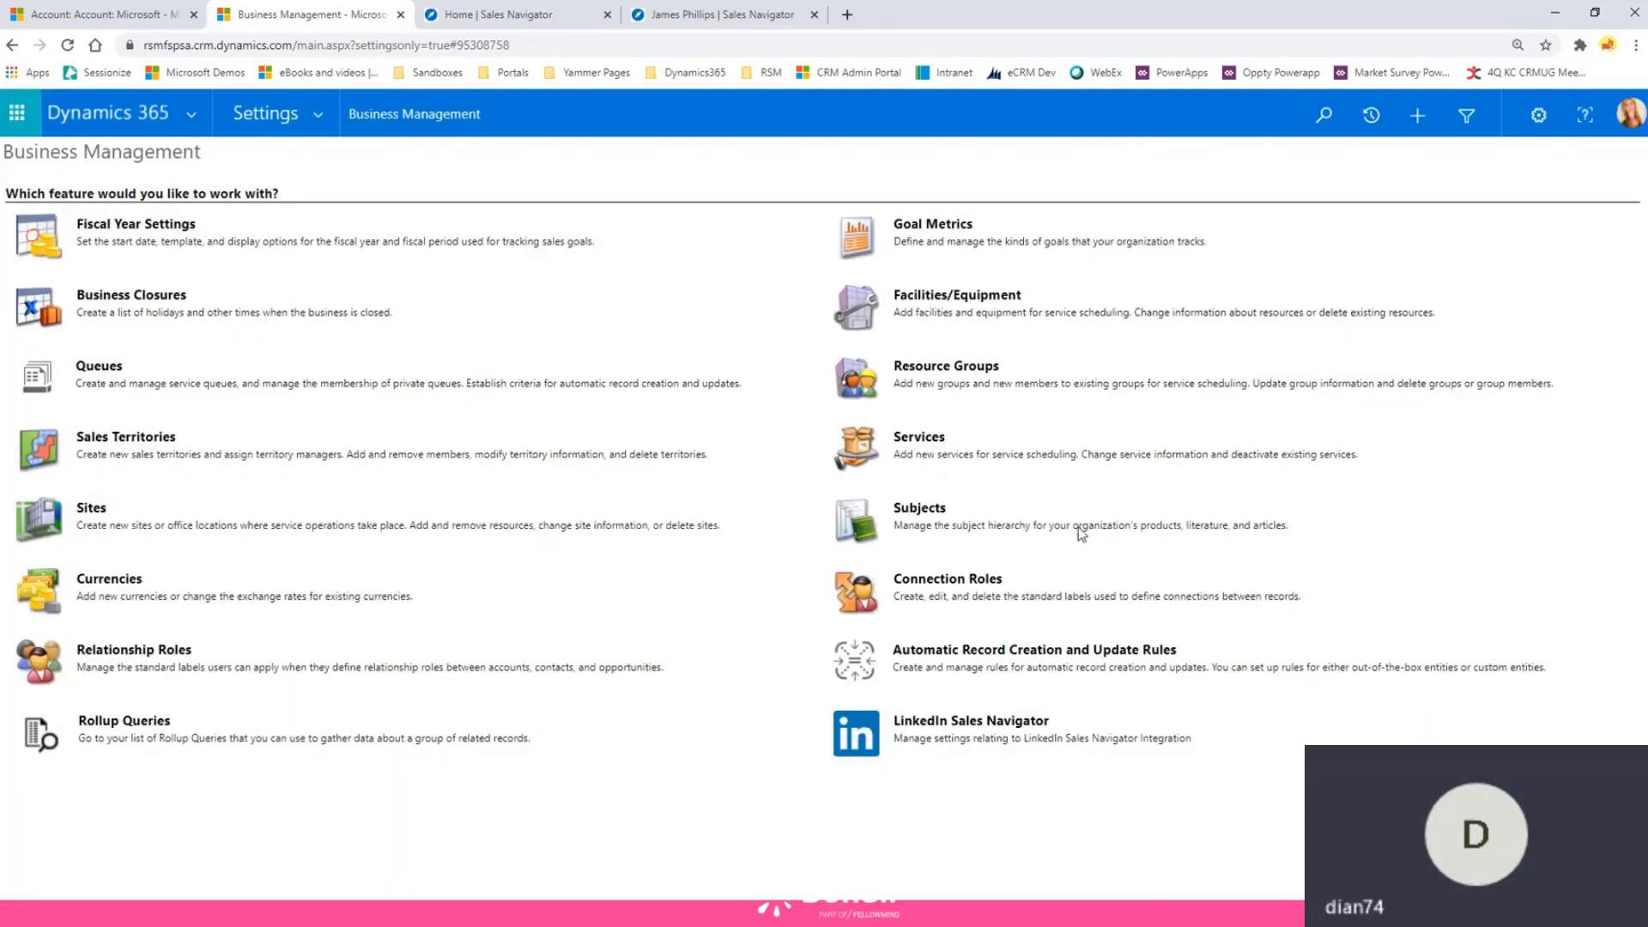
- Switch to Sales Navigator and examine the CRM connection, sync and auto-save options in its admin CRM settings
left_click(518, 20)
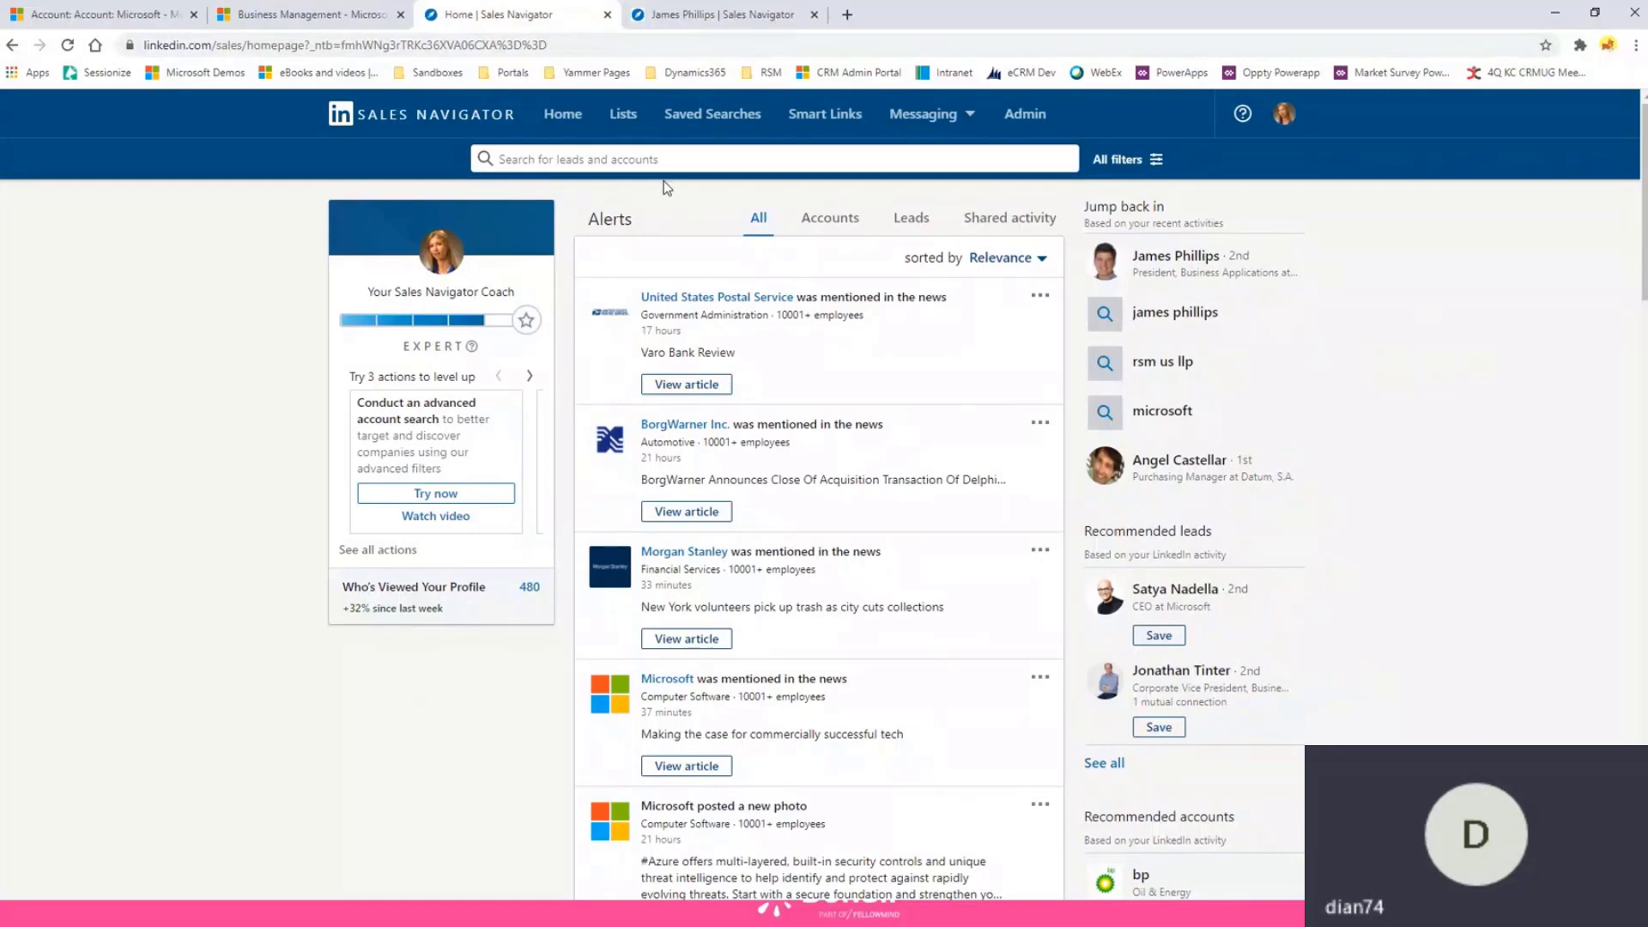
left_click(1026, 120)
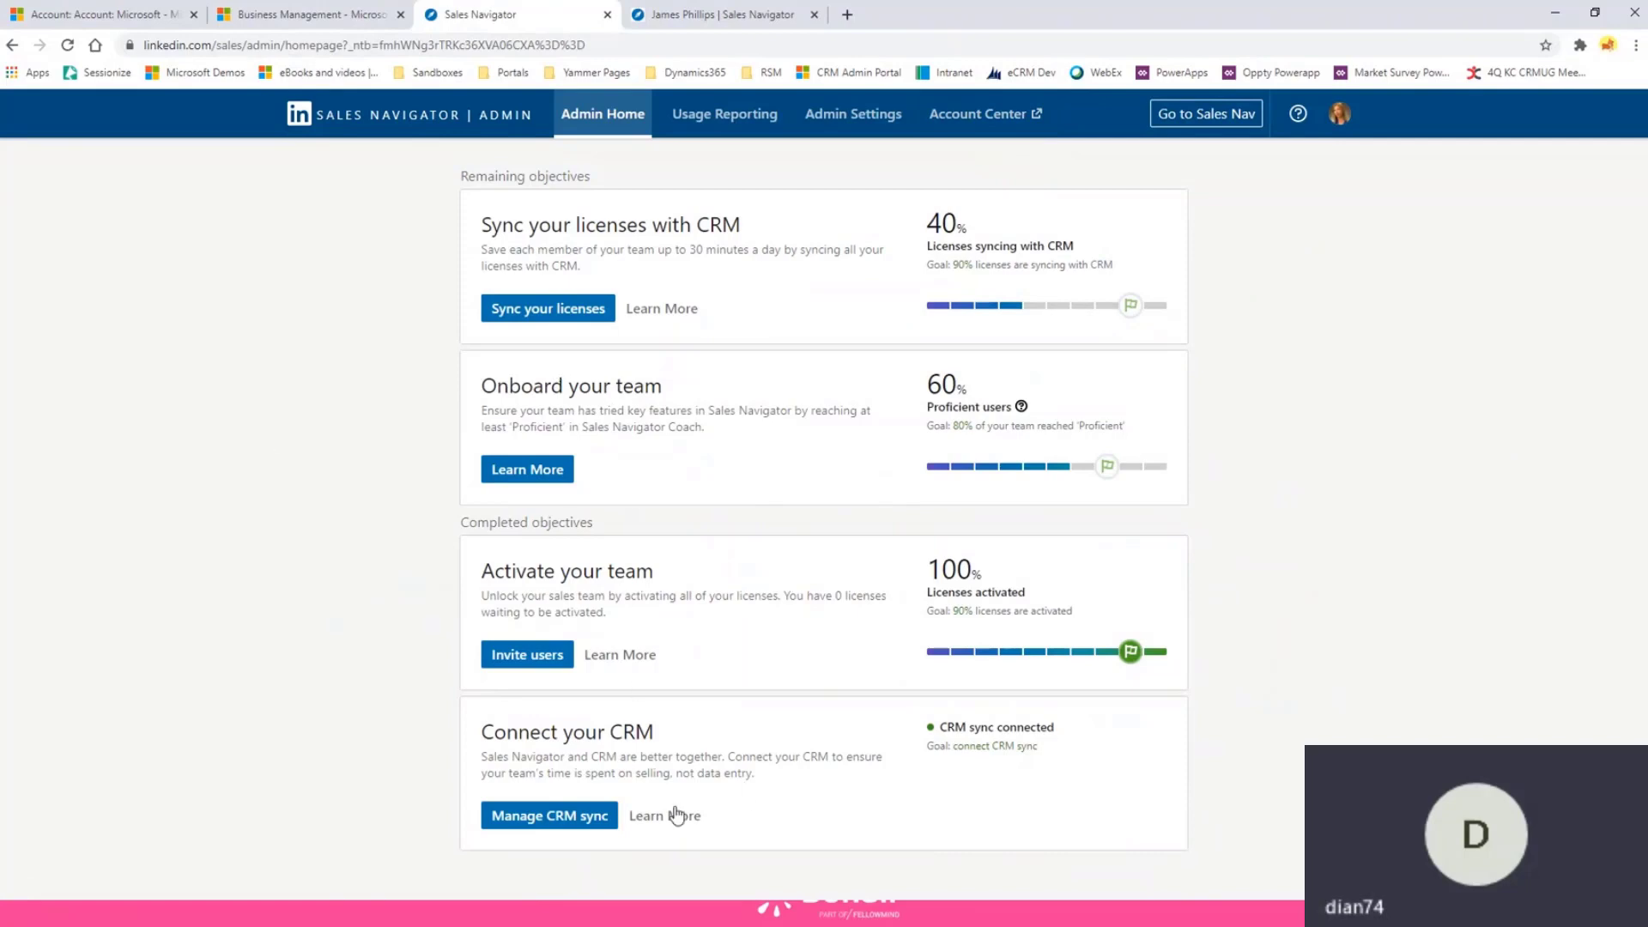
left_click(552, 817)
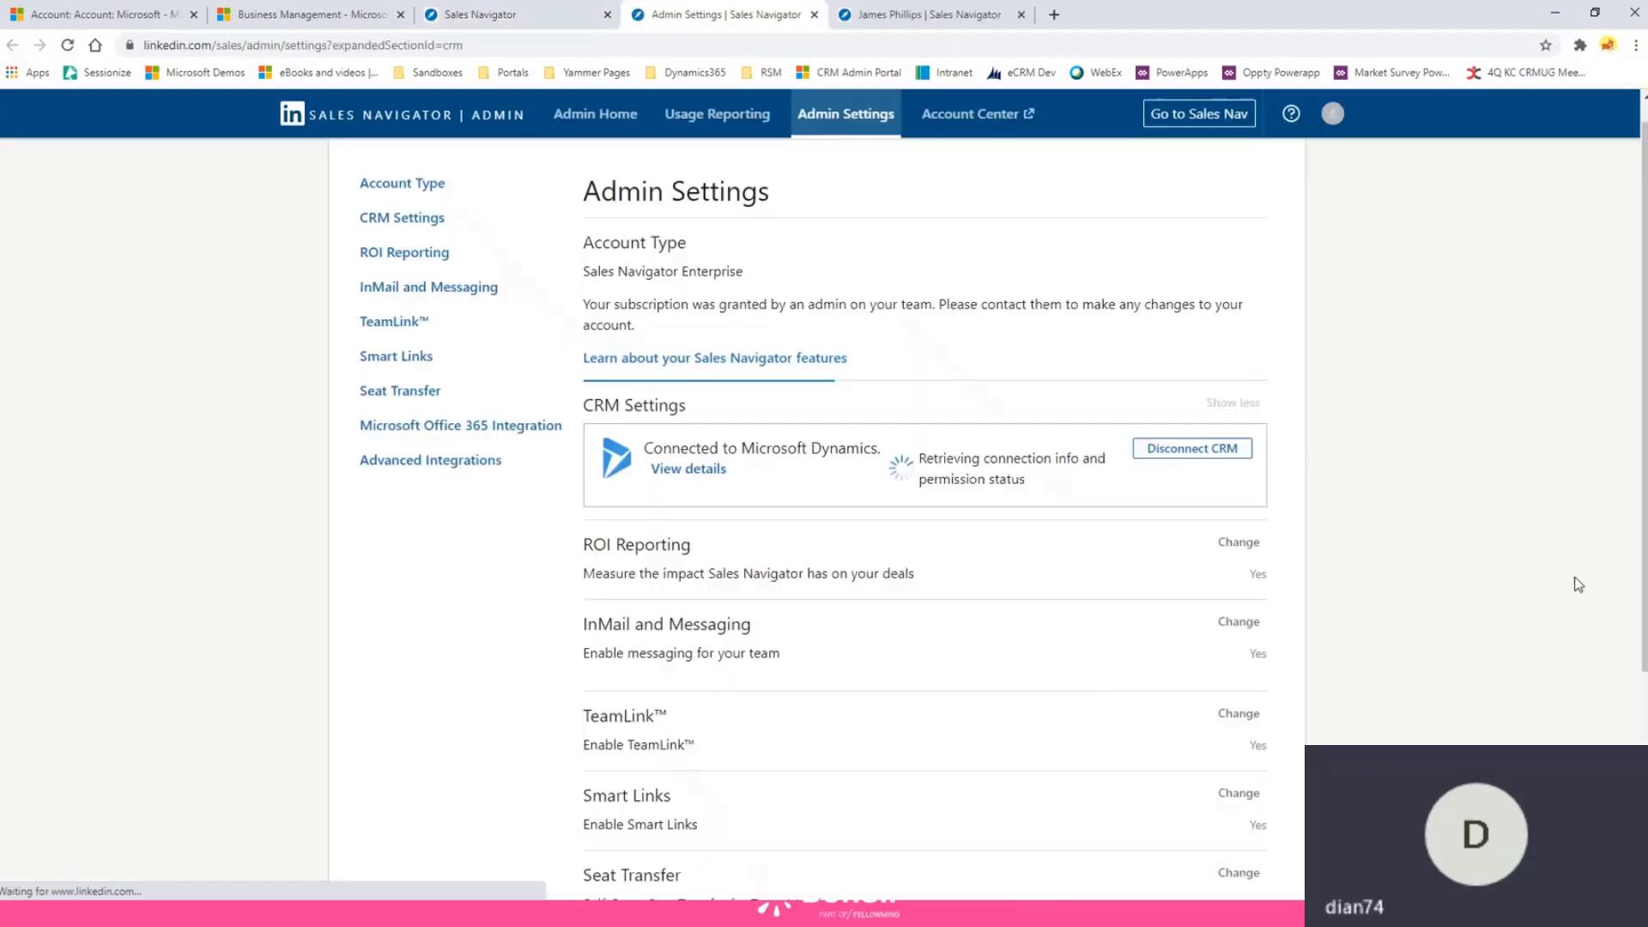
scroll(1569, 504, "up", 3)
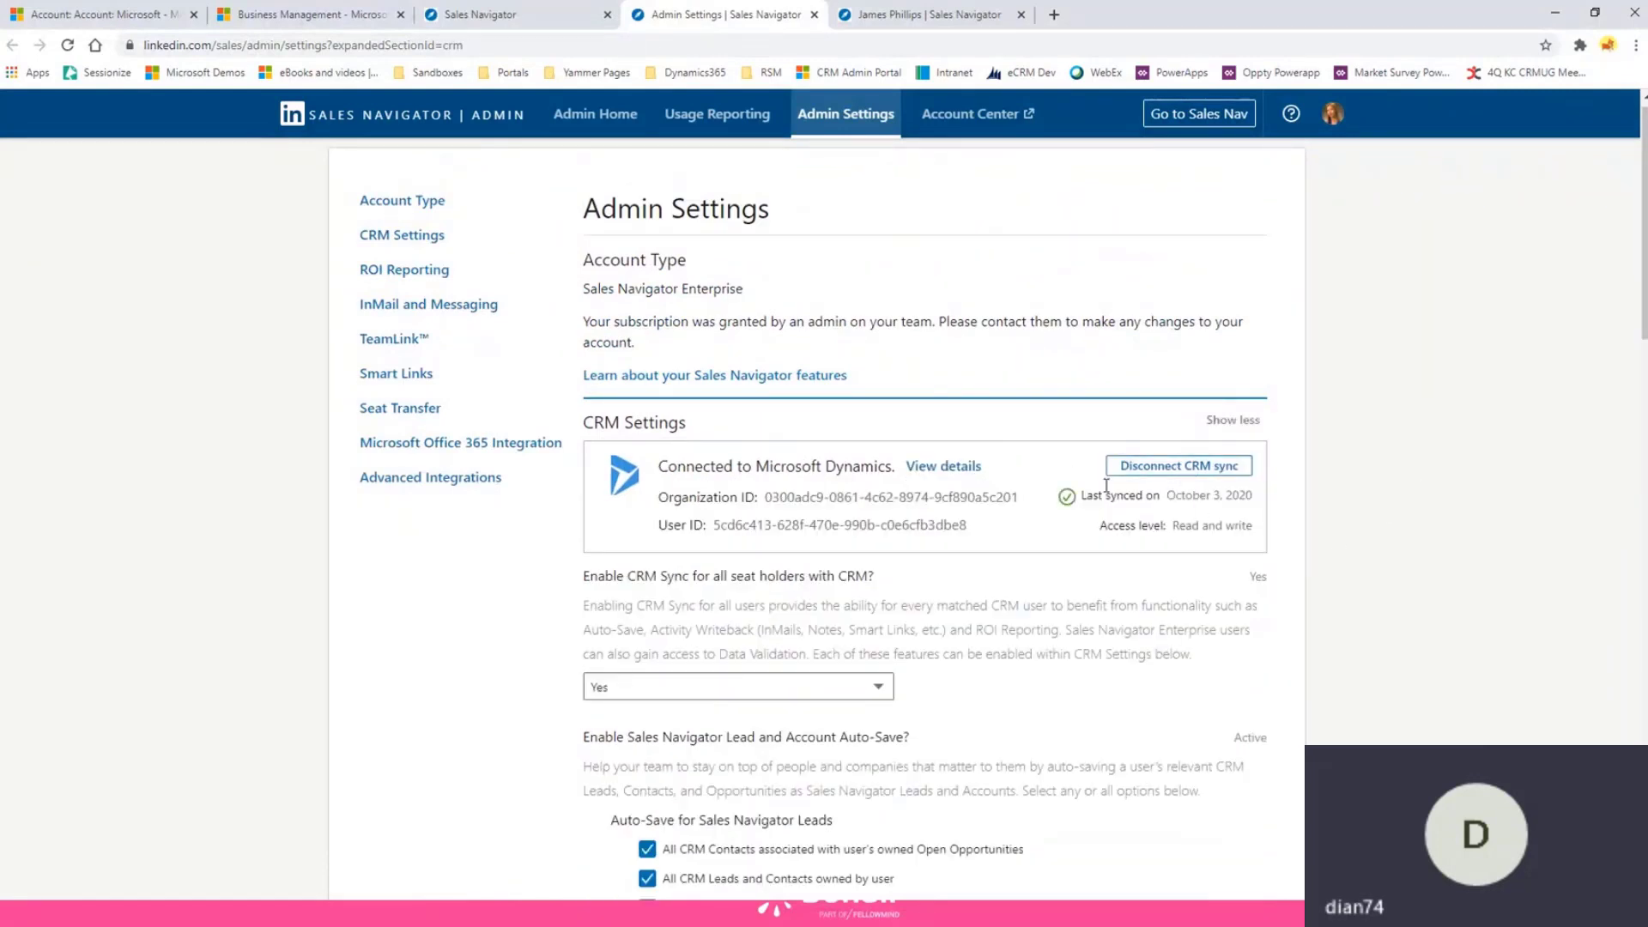
scroll(1438, 483, "down", 3)
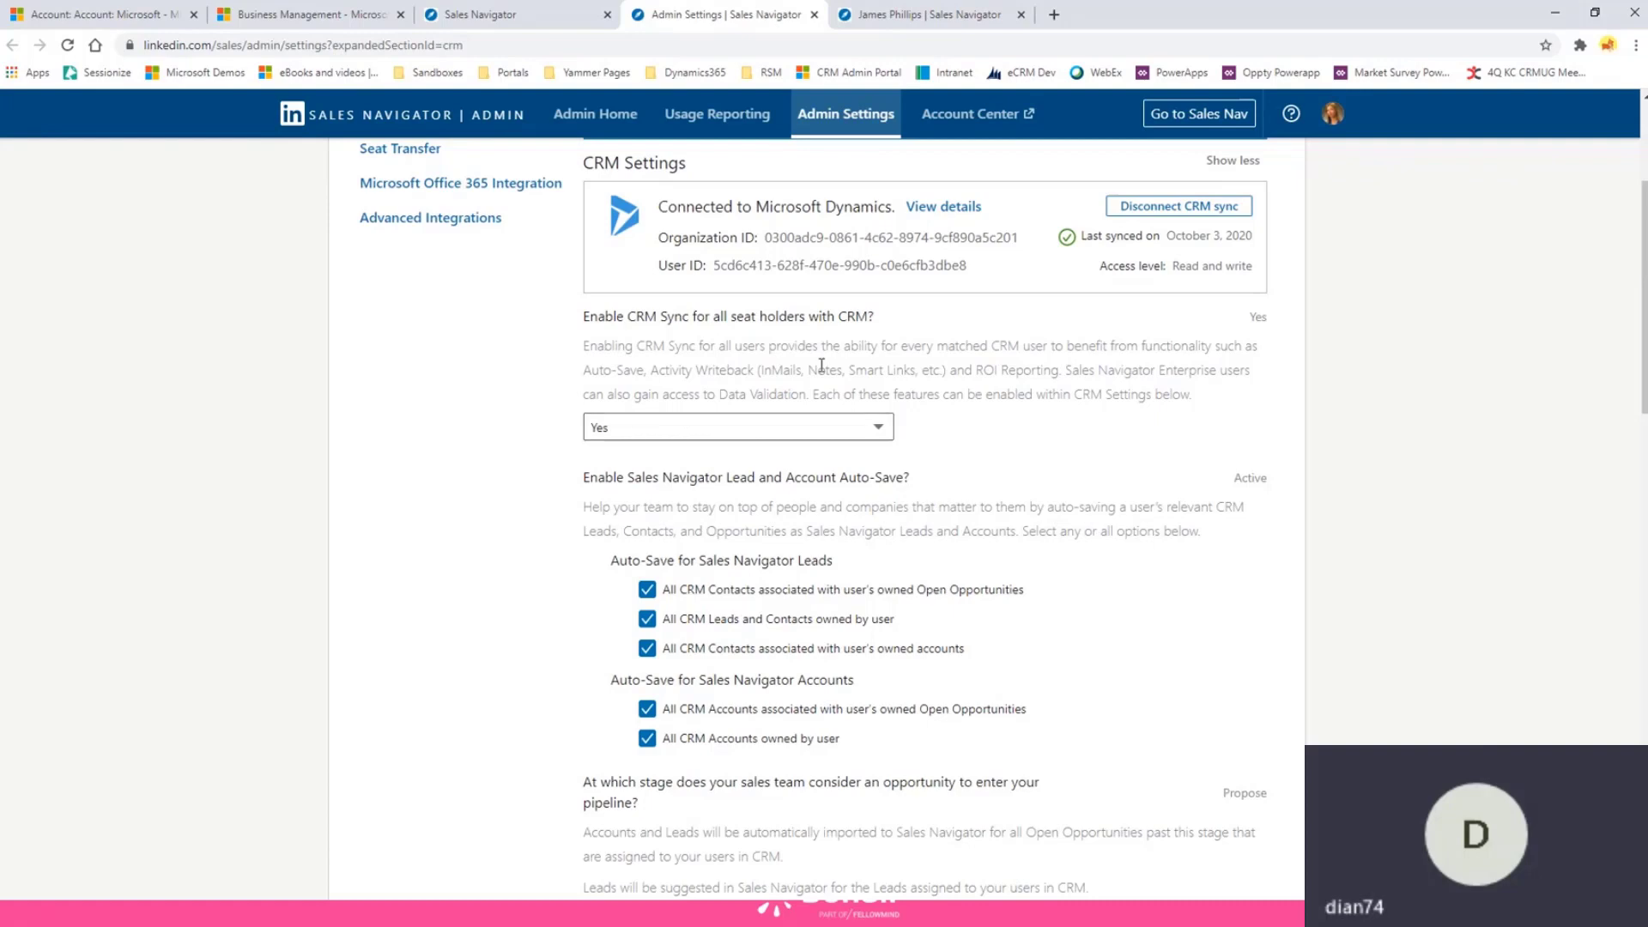
scroll(931, 331, "up", 2)
scroll(922, 334, "up", 2)
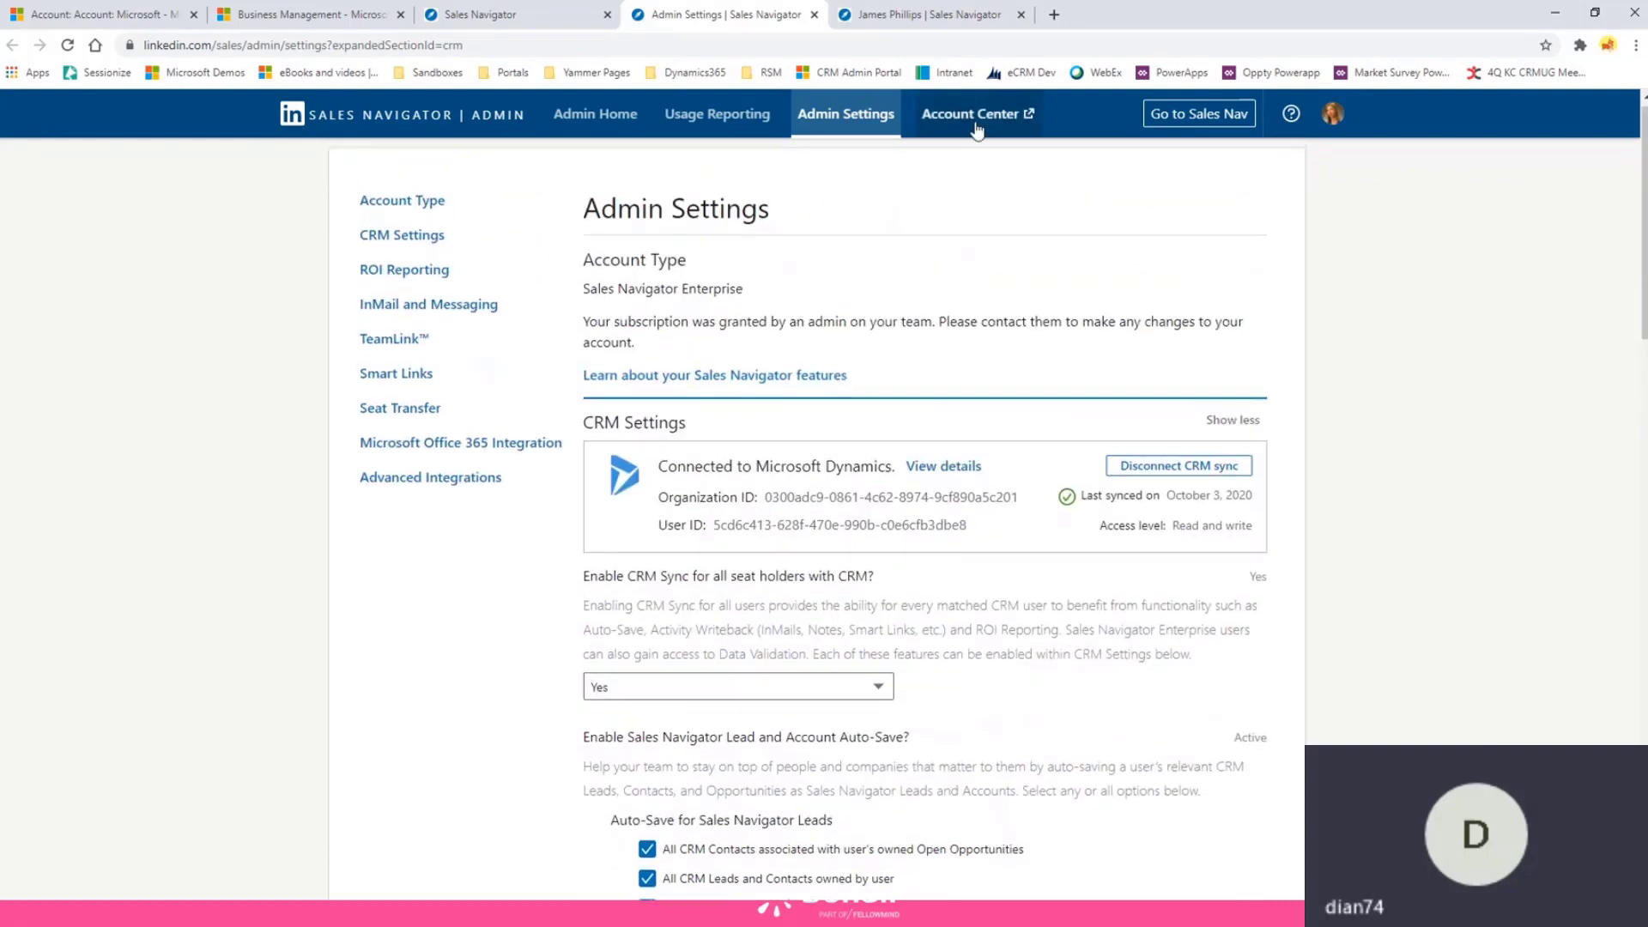
- Turn on CRM sync in the LinkedIn Account Center for the user whose sync is off
left_click(976, 121)
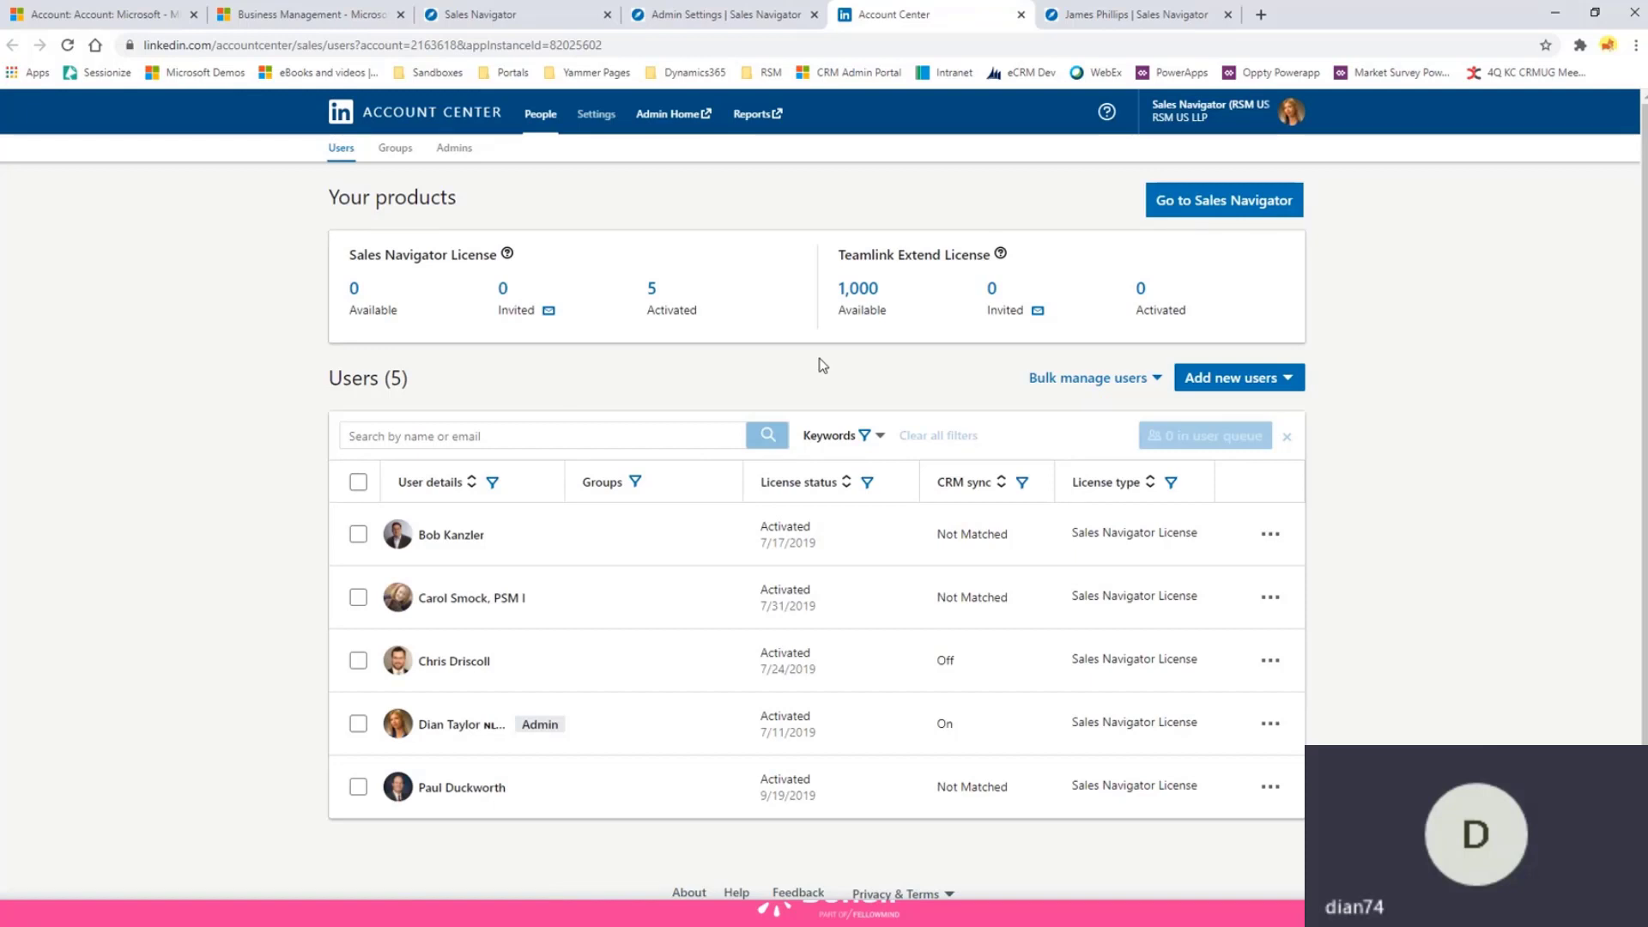
left_click(684, 18)
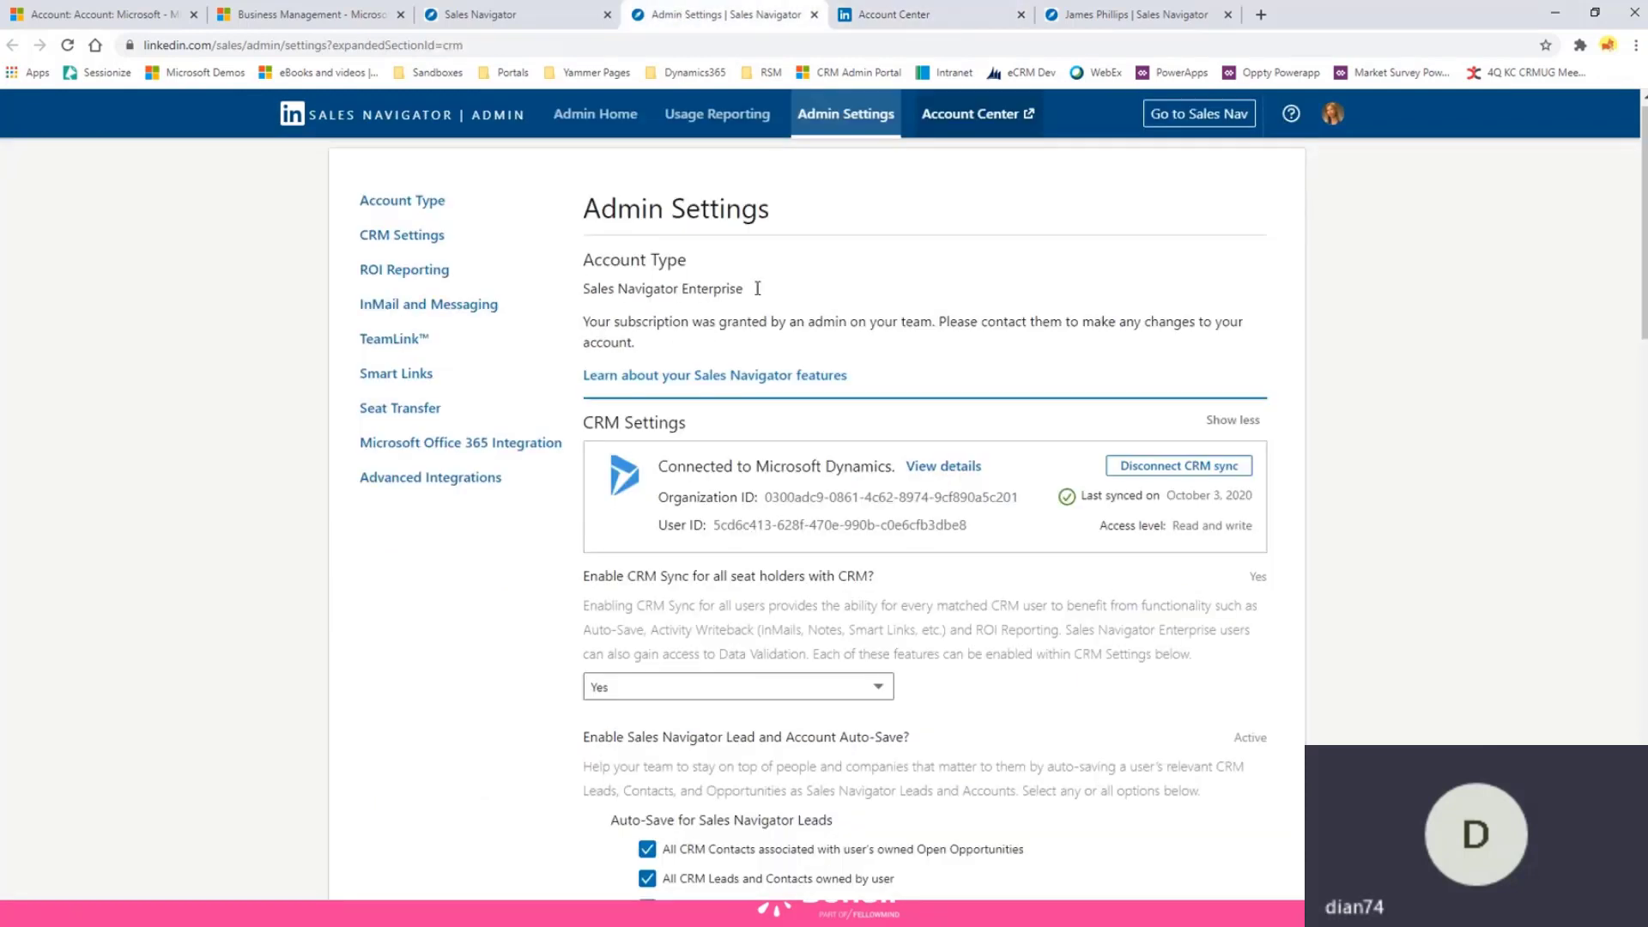
scroll(583, 507, "down", 1)
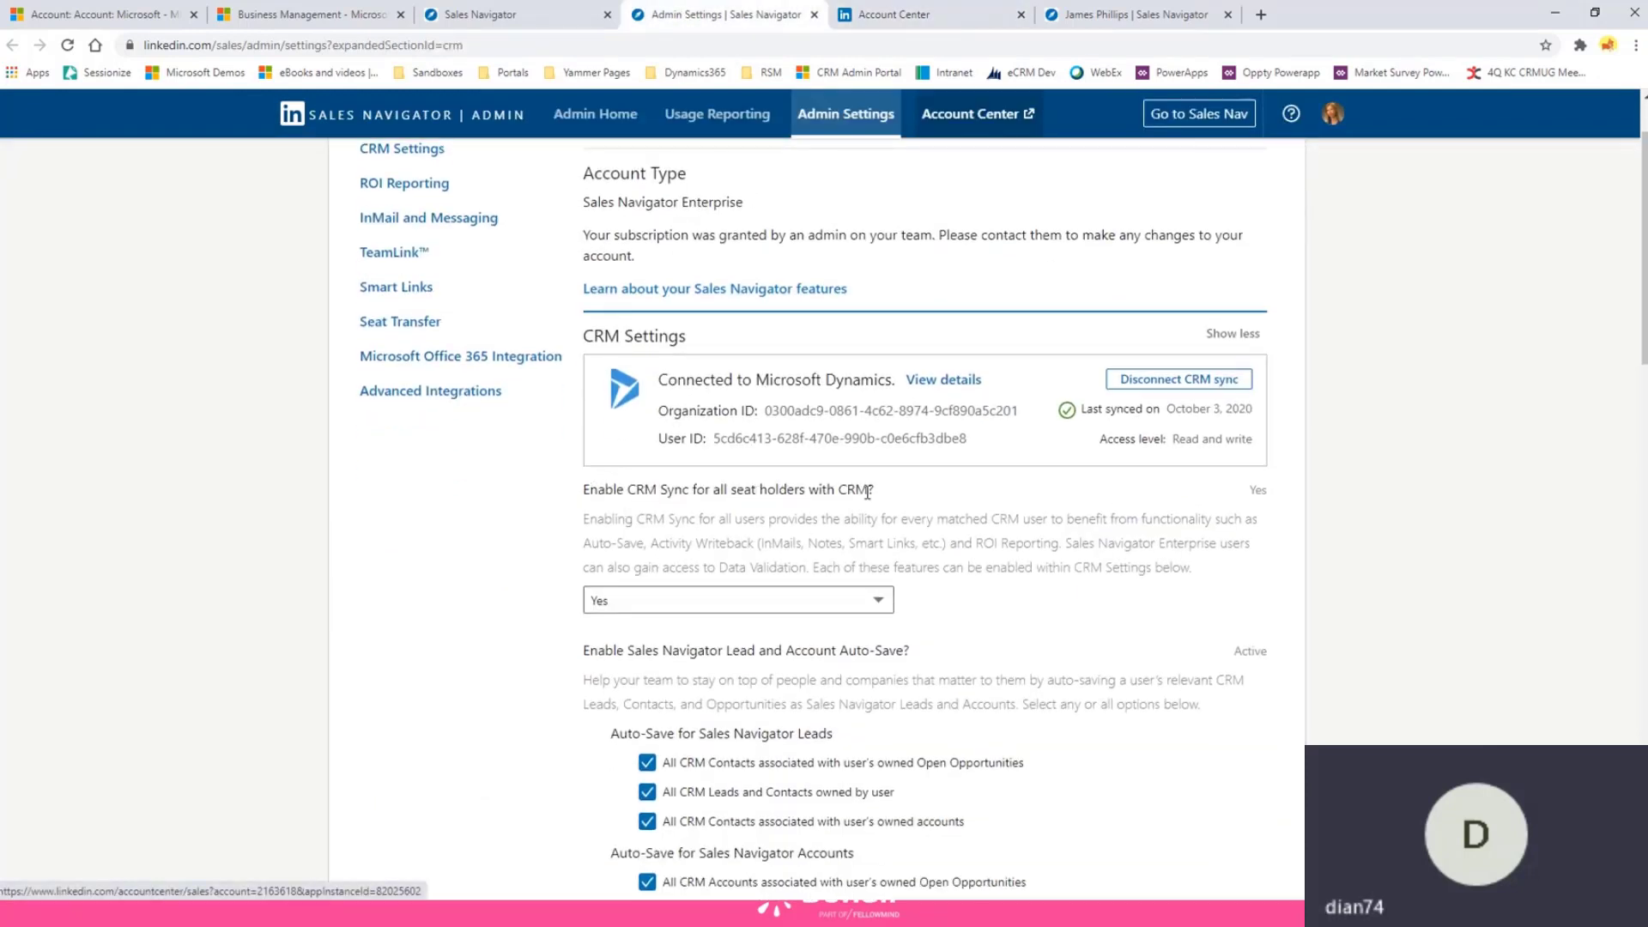
left_click(936, 17)
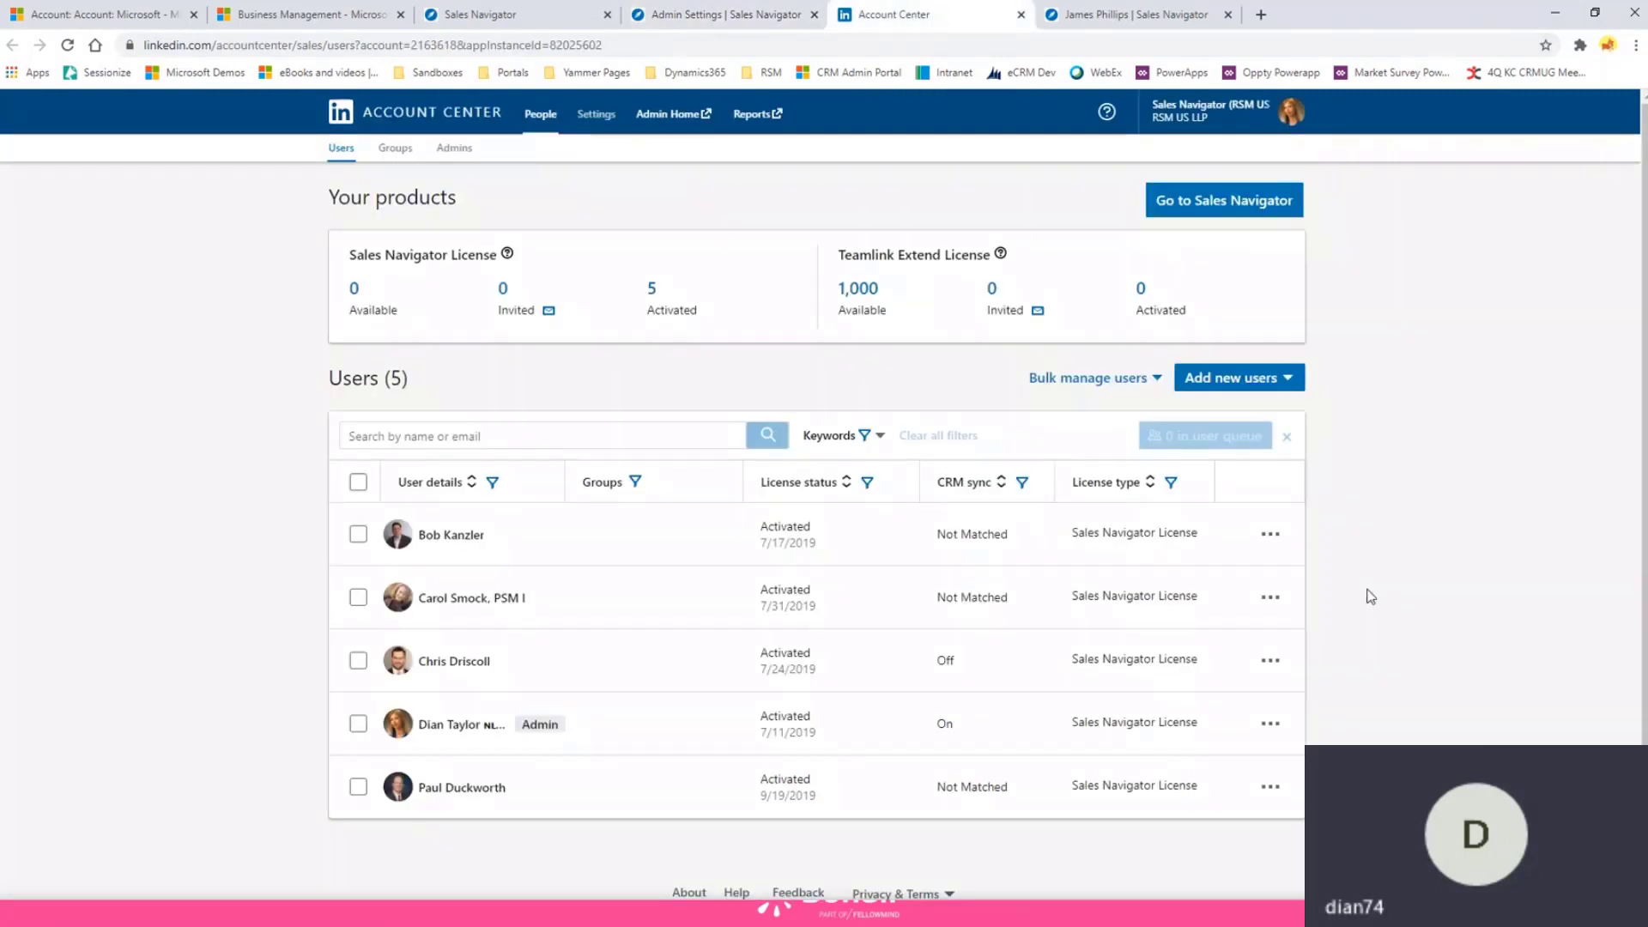
scroll(1378, 588, "down", 1)
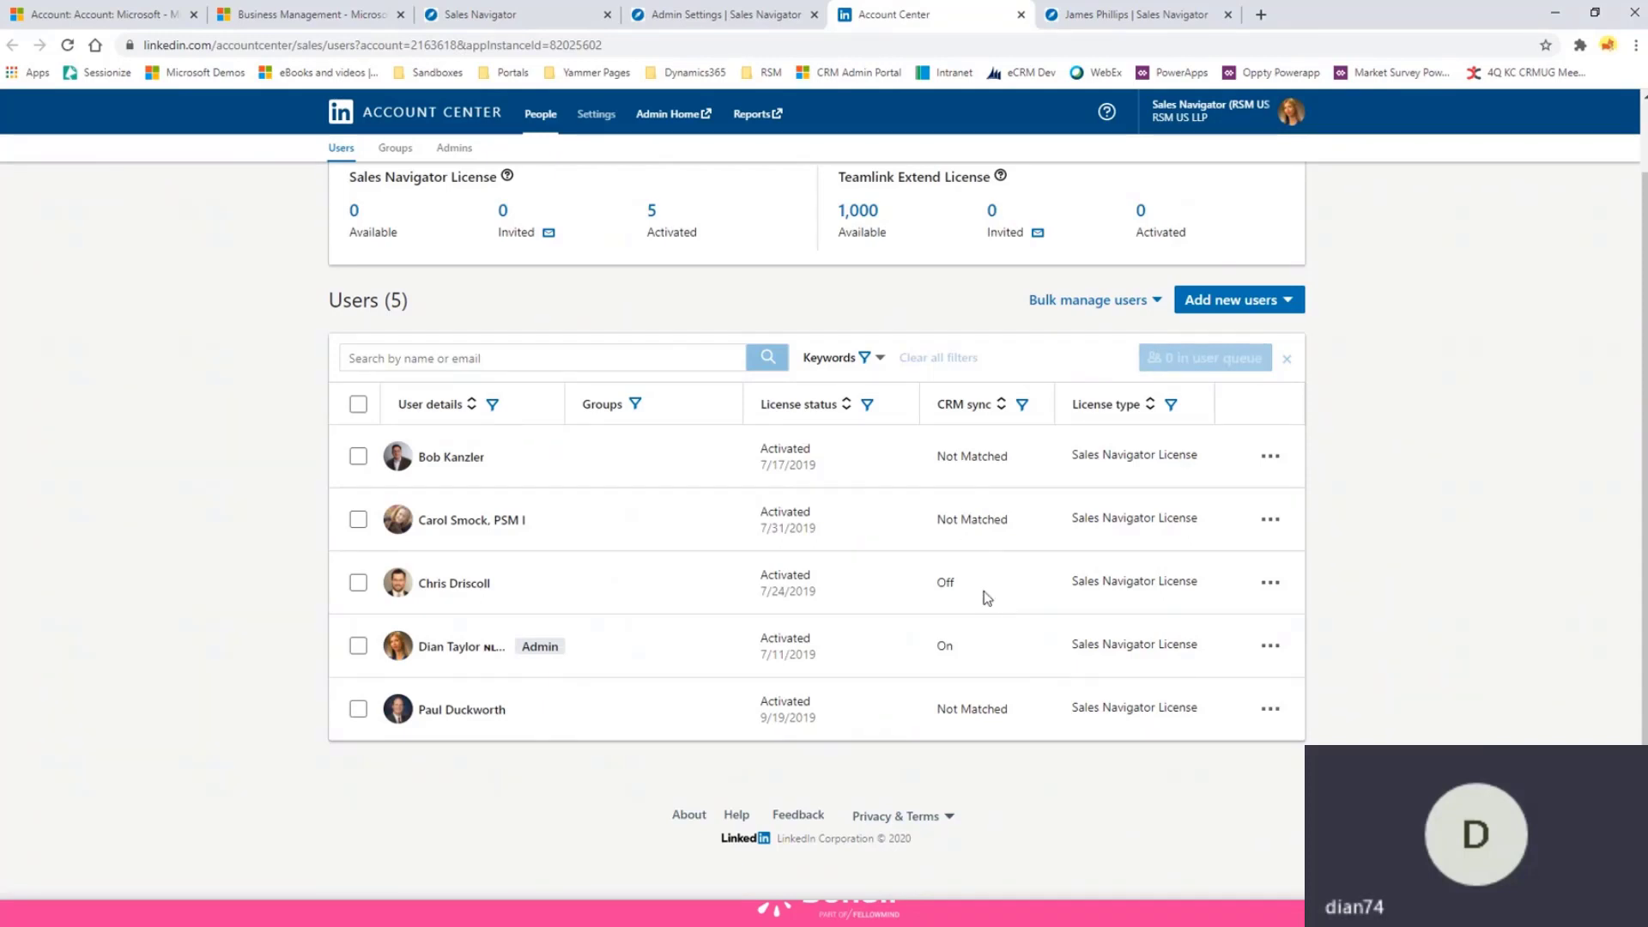
left_click(1271, 583)
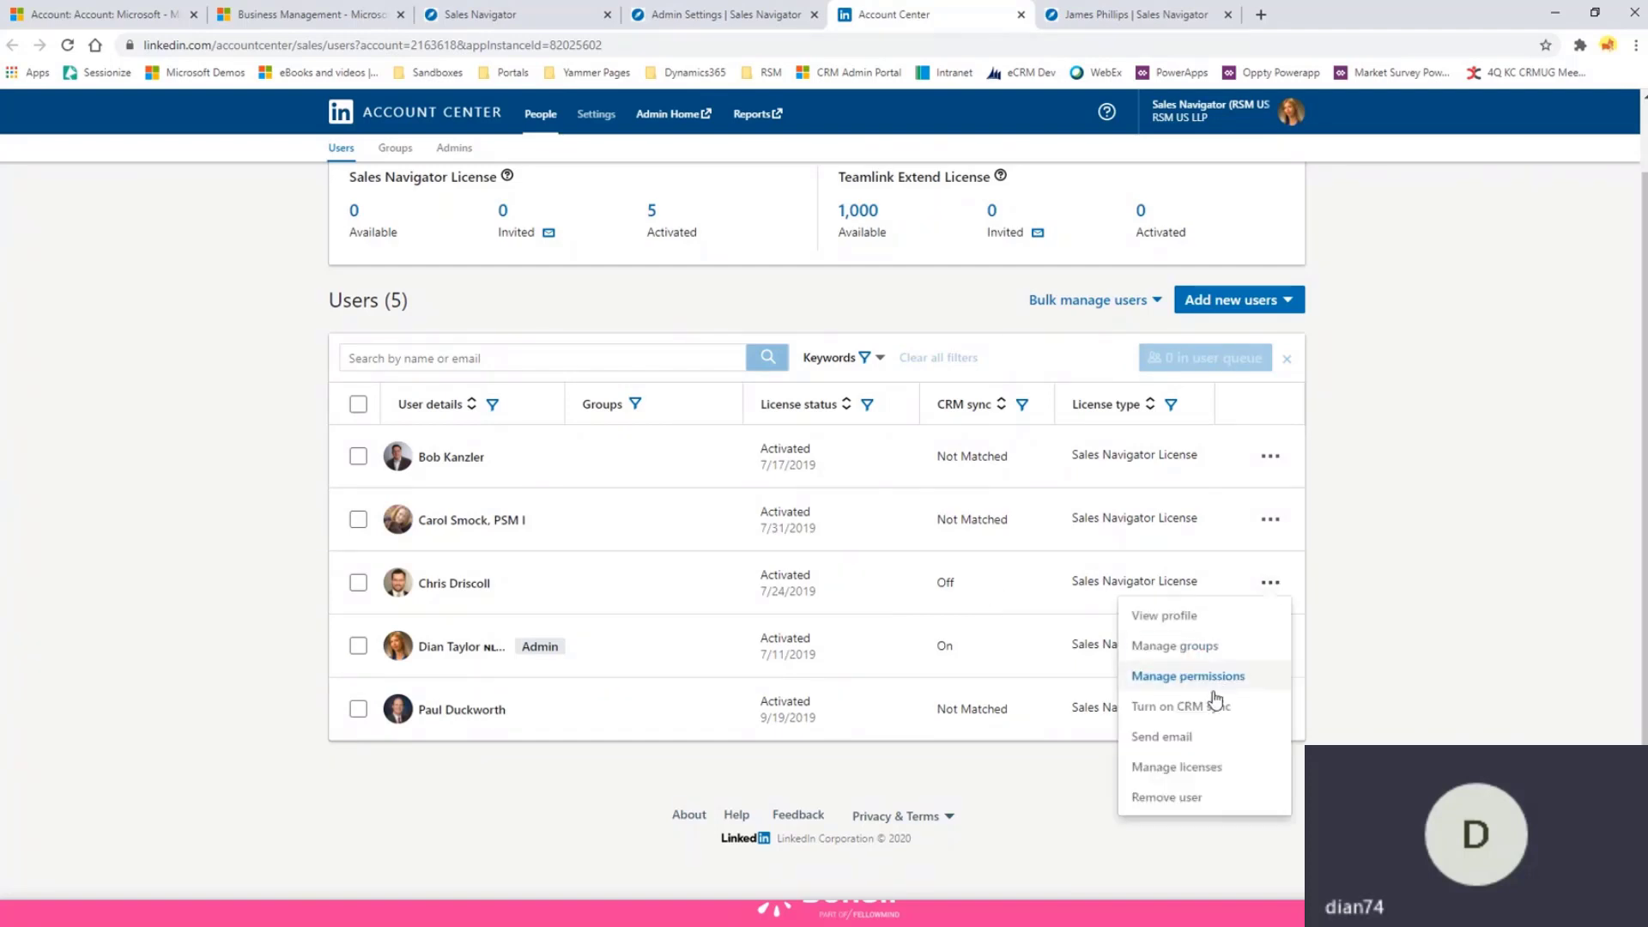
left_click(1160, 709)
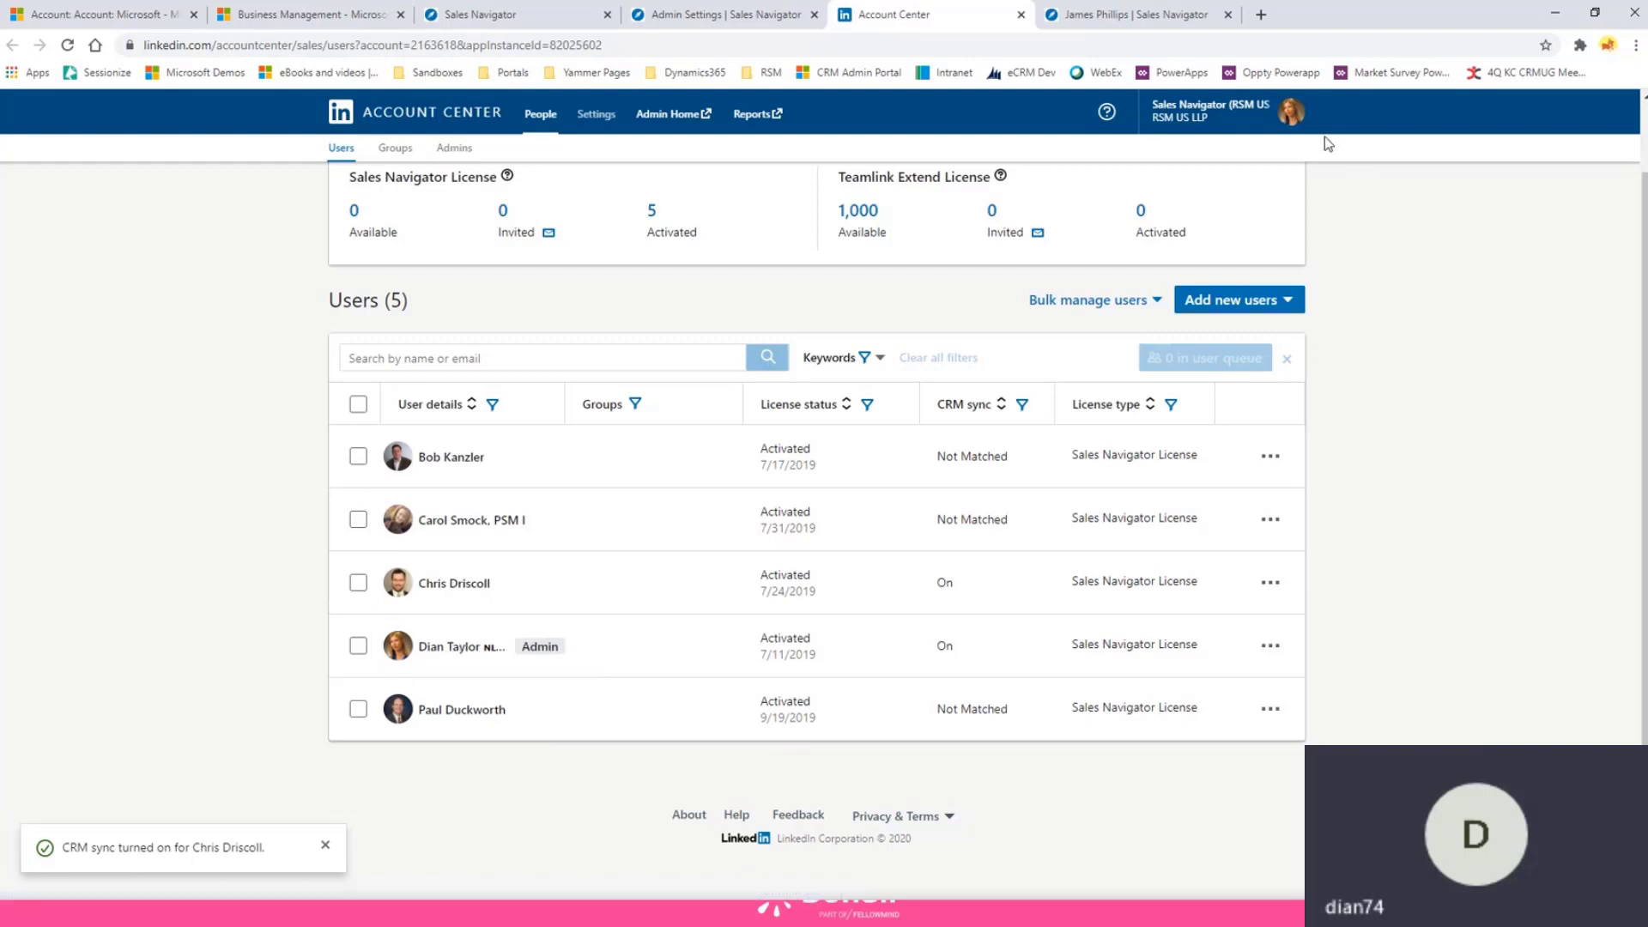
- Open the LinkedIn home feed in a new browser tab and compare it with the Dynamics 365 Business Management page
left_click(1260, 15)
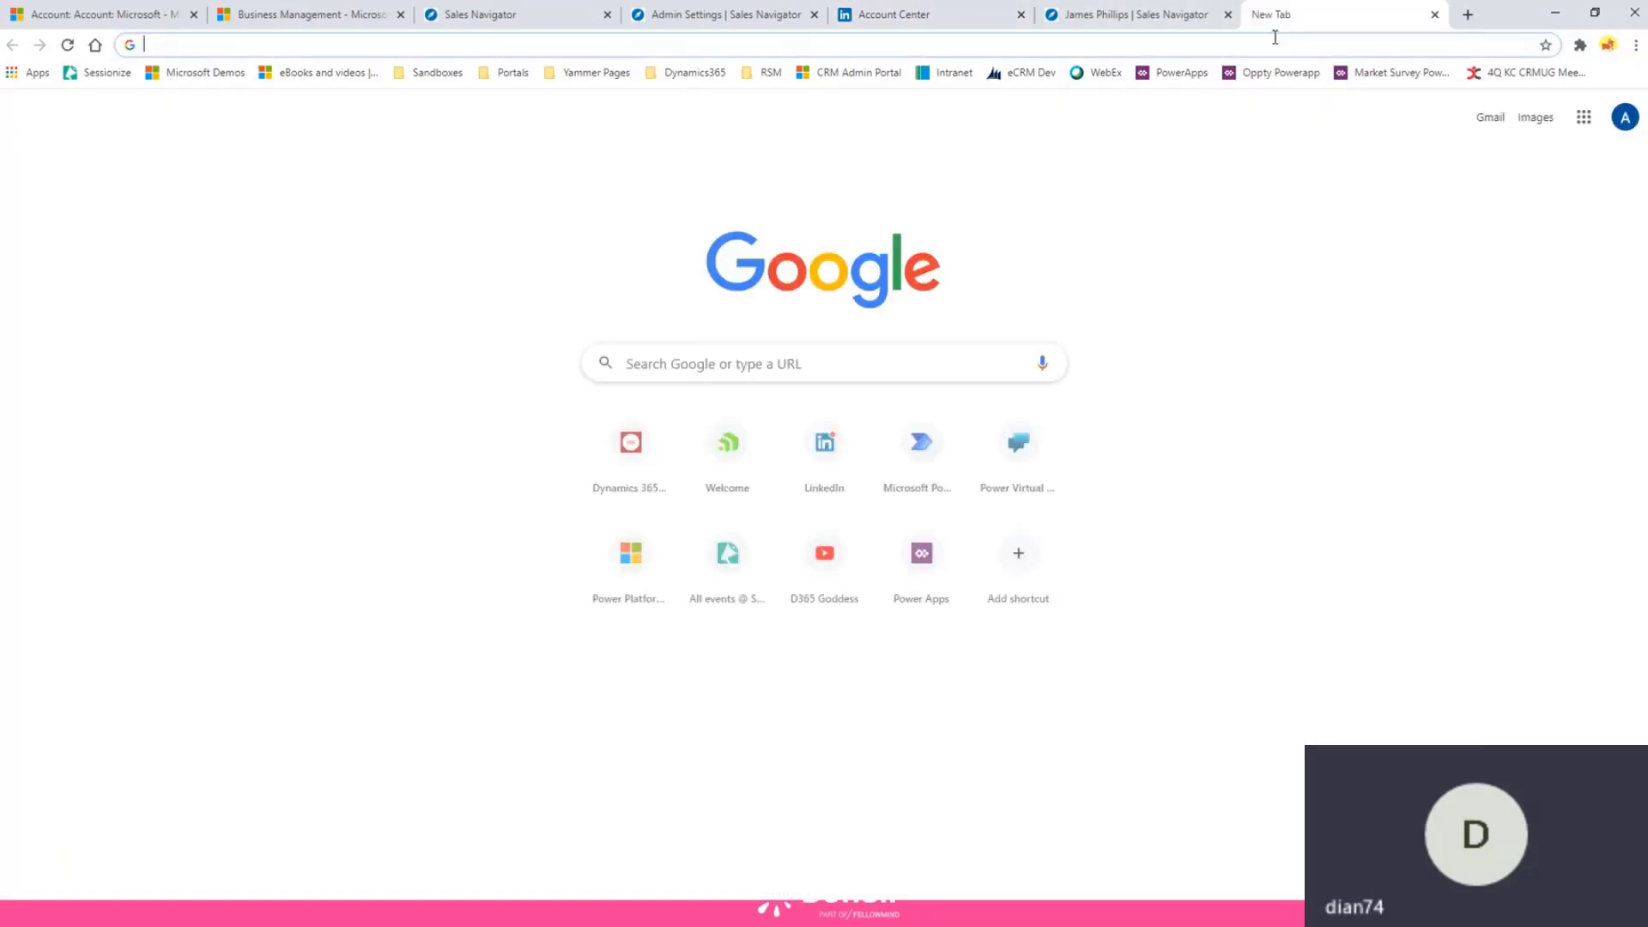
type("linke")
key("Return")
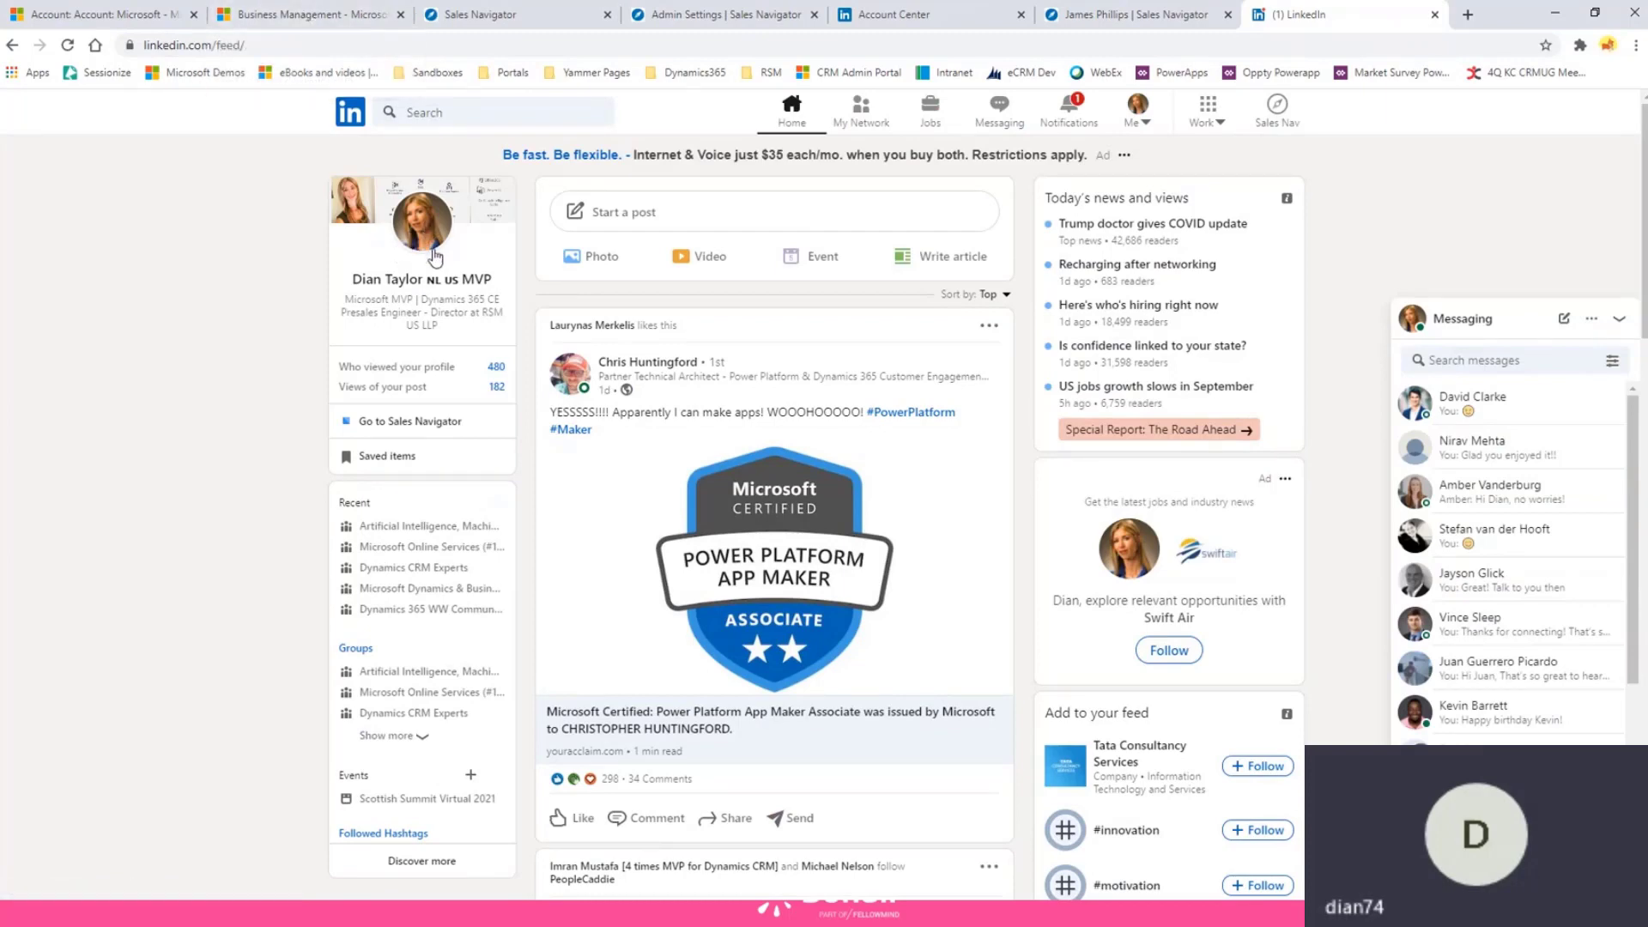
left_click(311, 18)
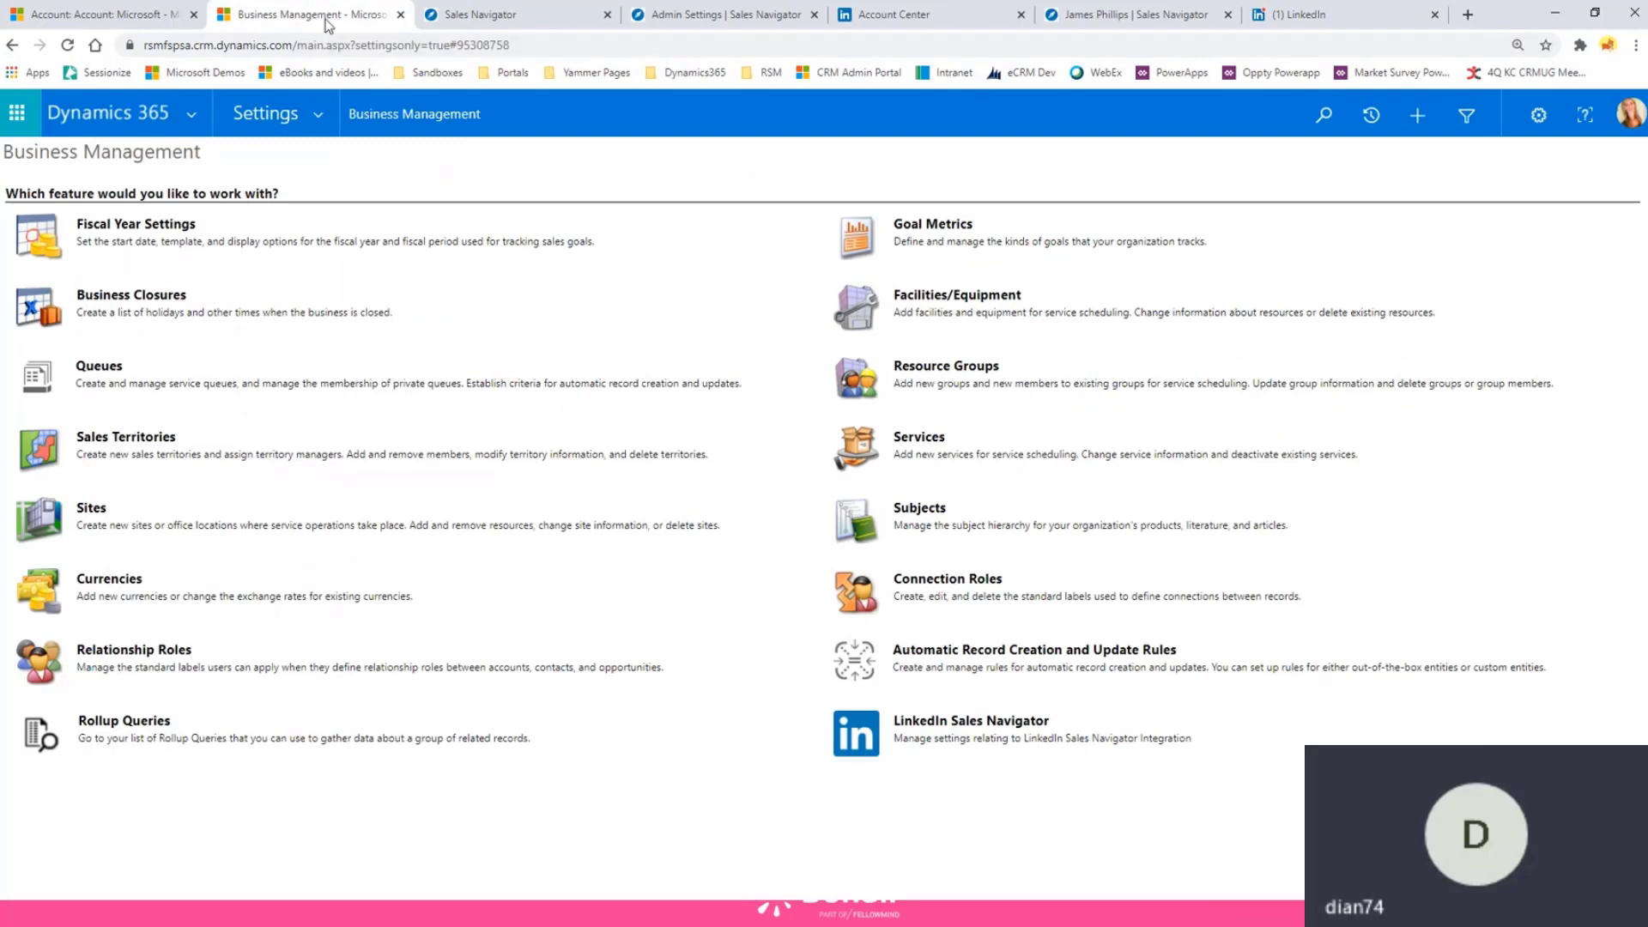
left_click(1299, 19)
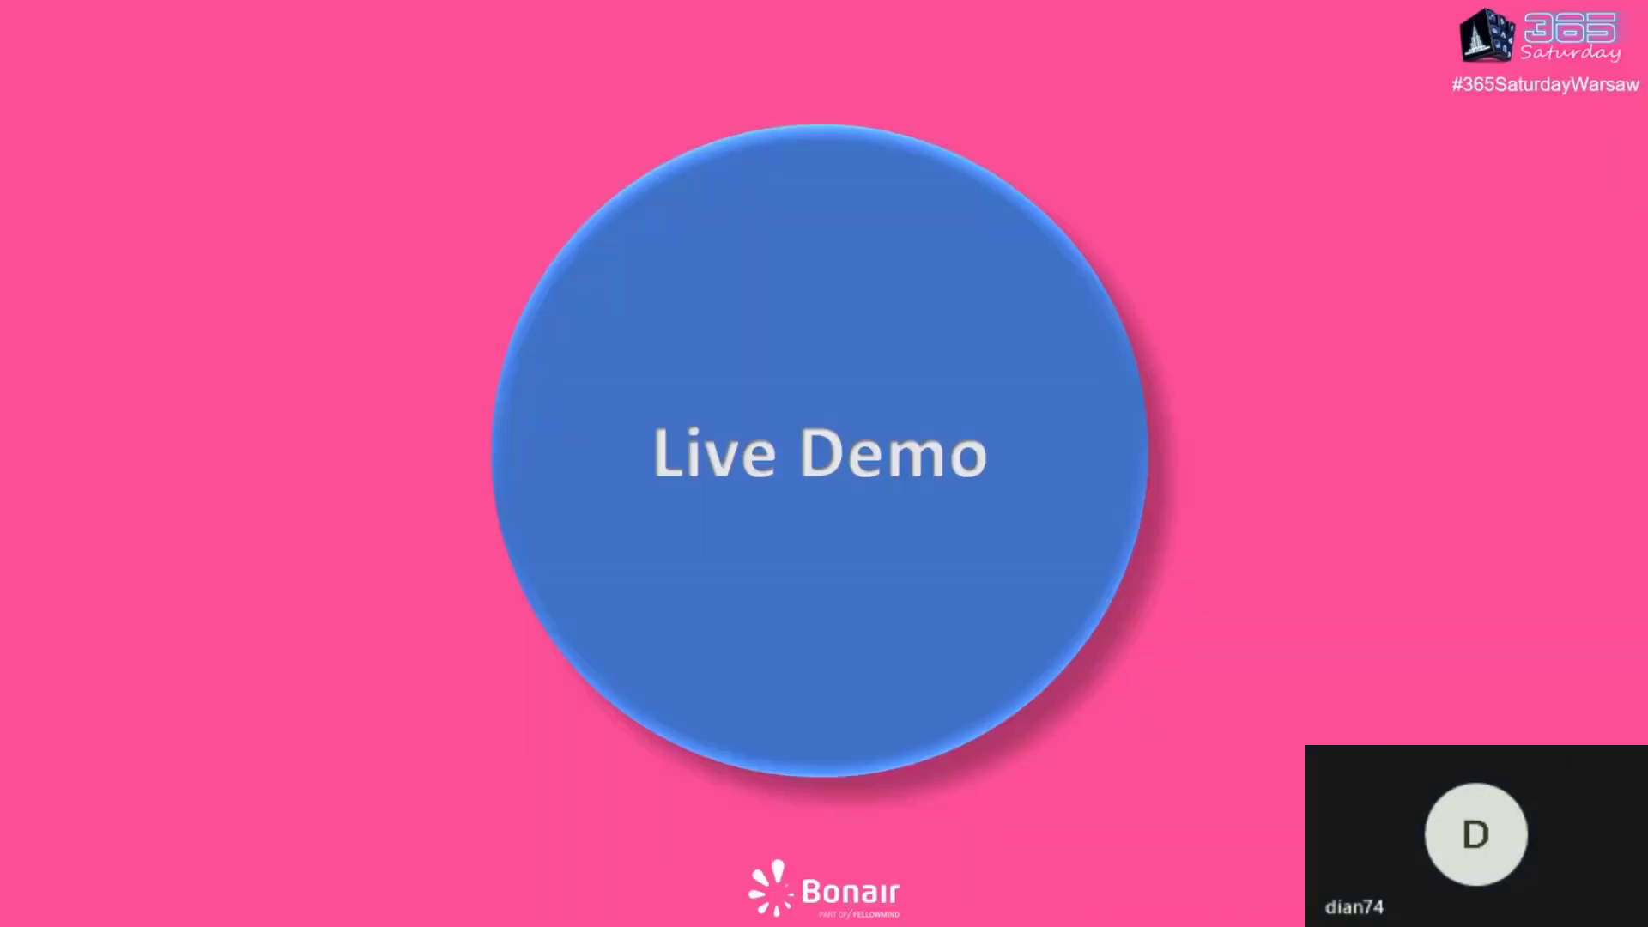
key("Right")
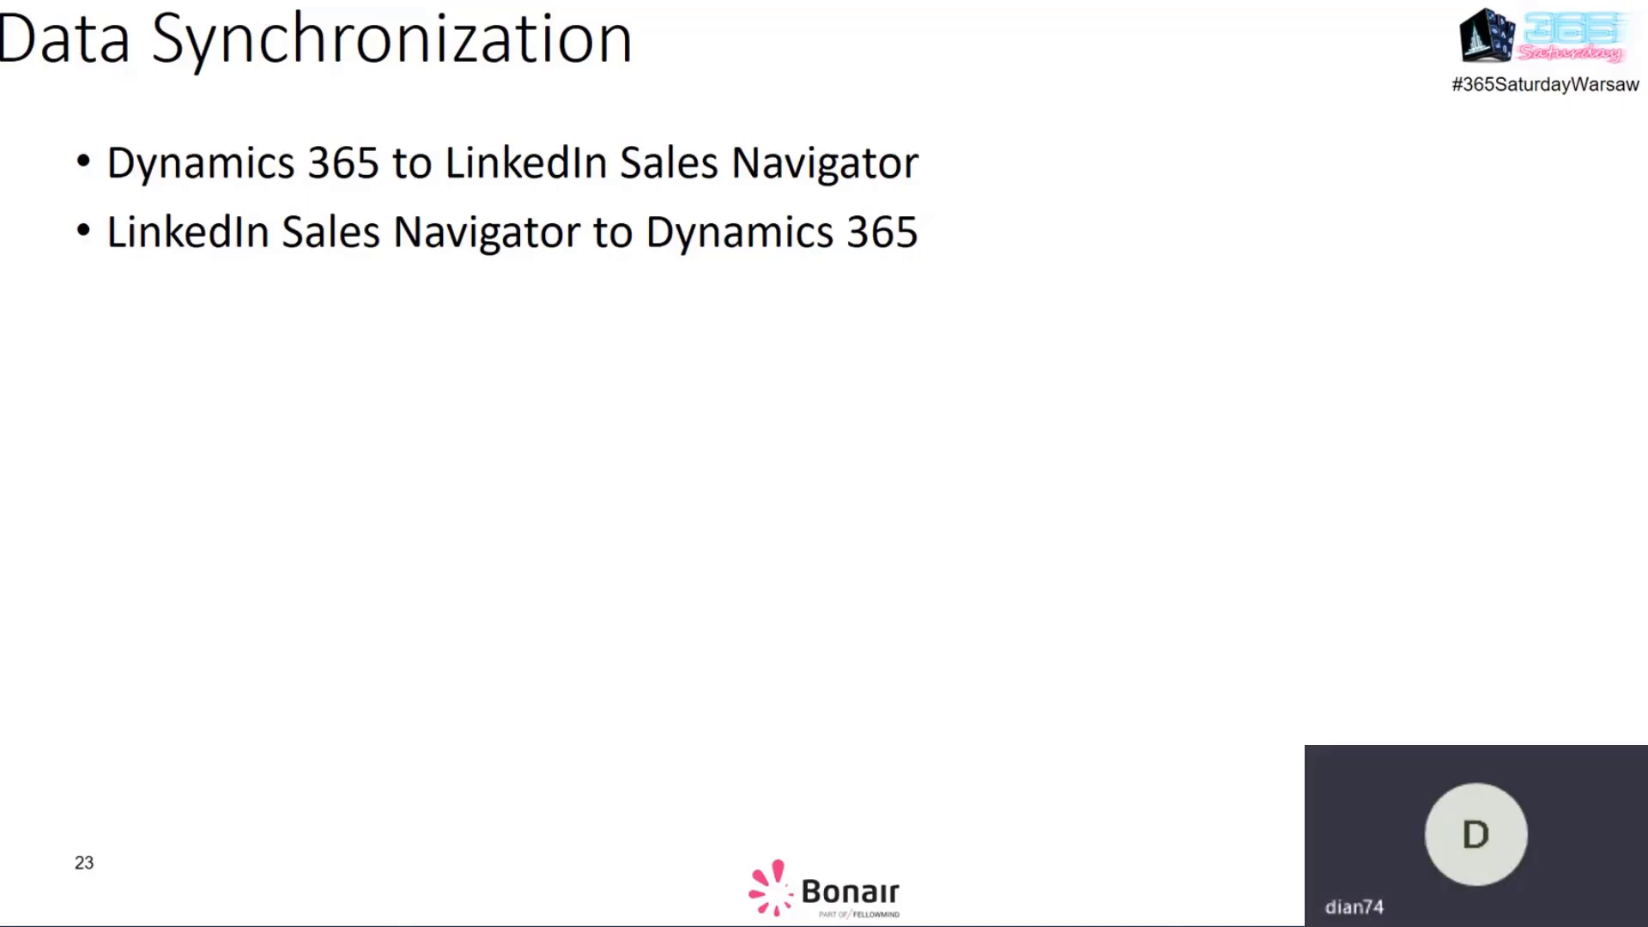
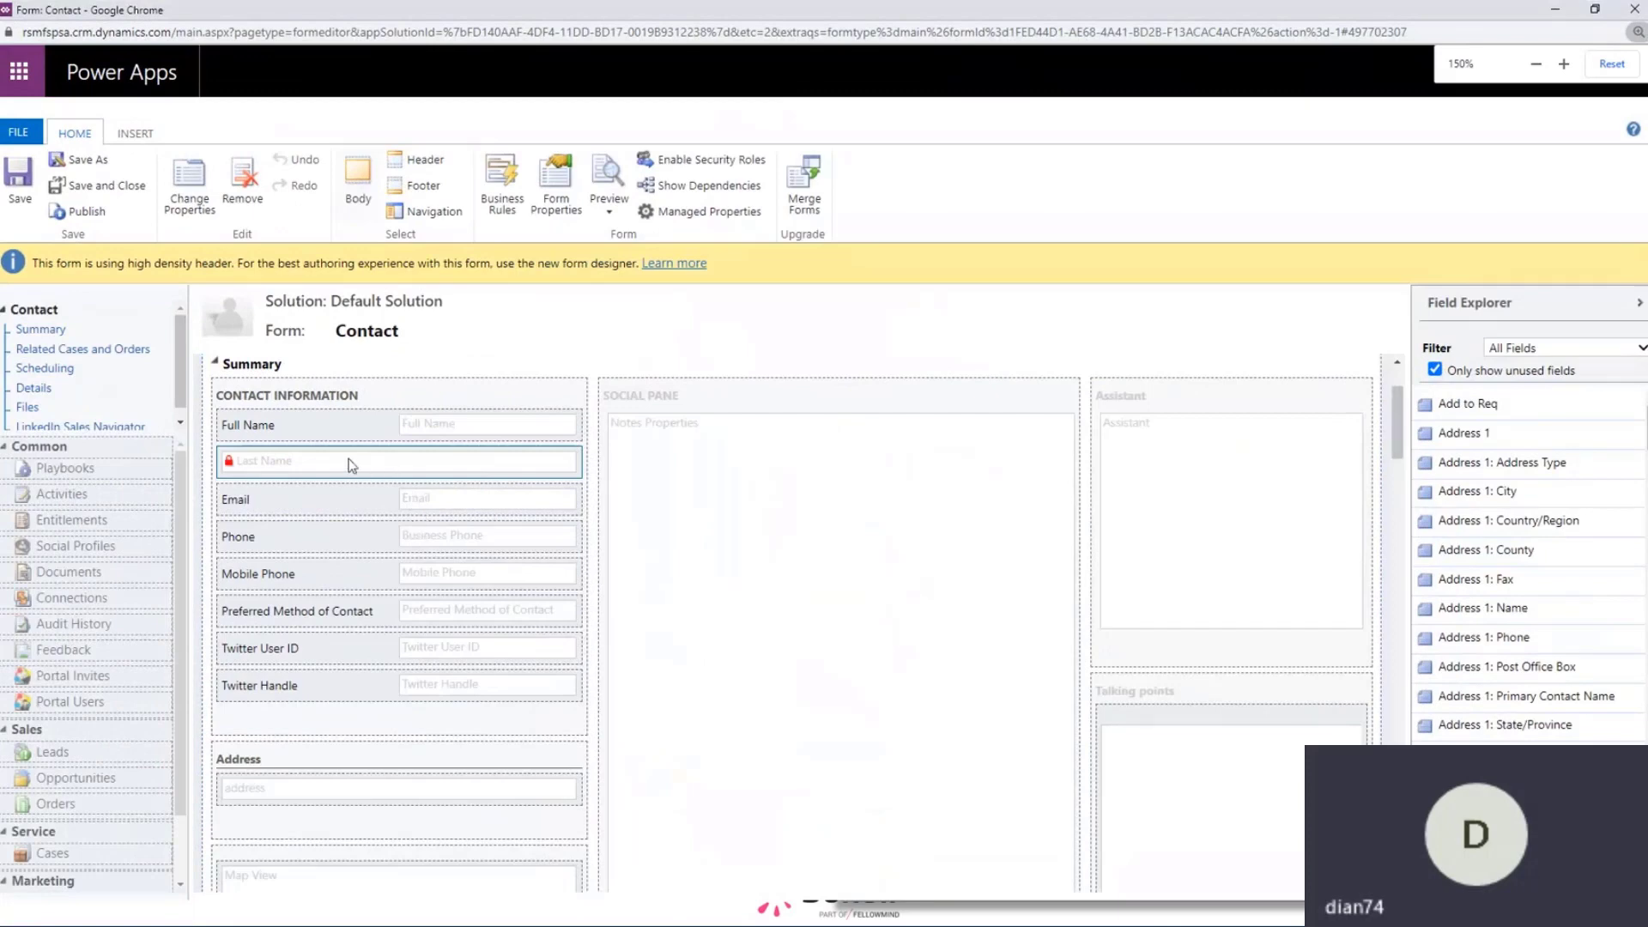
- Show used fields as well in the Field Explorer and add another Last Name field to the Contact form's Contact Information section
scroll(1523, 613, "down", 3)
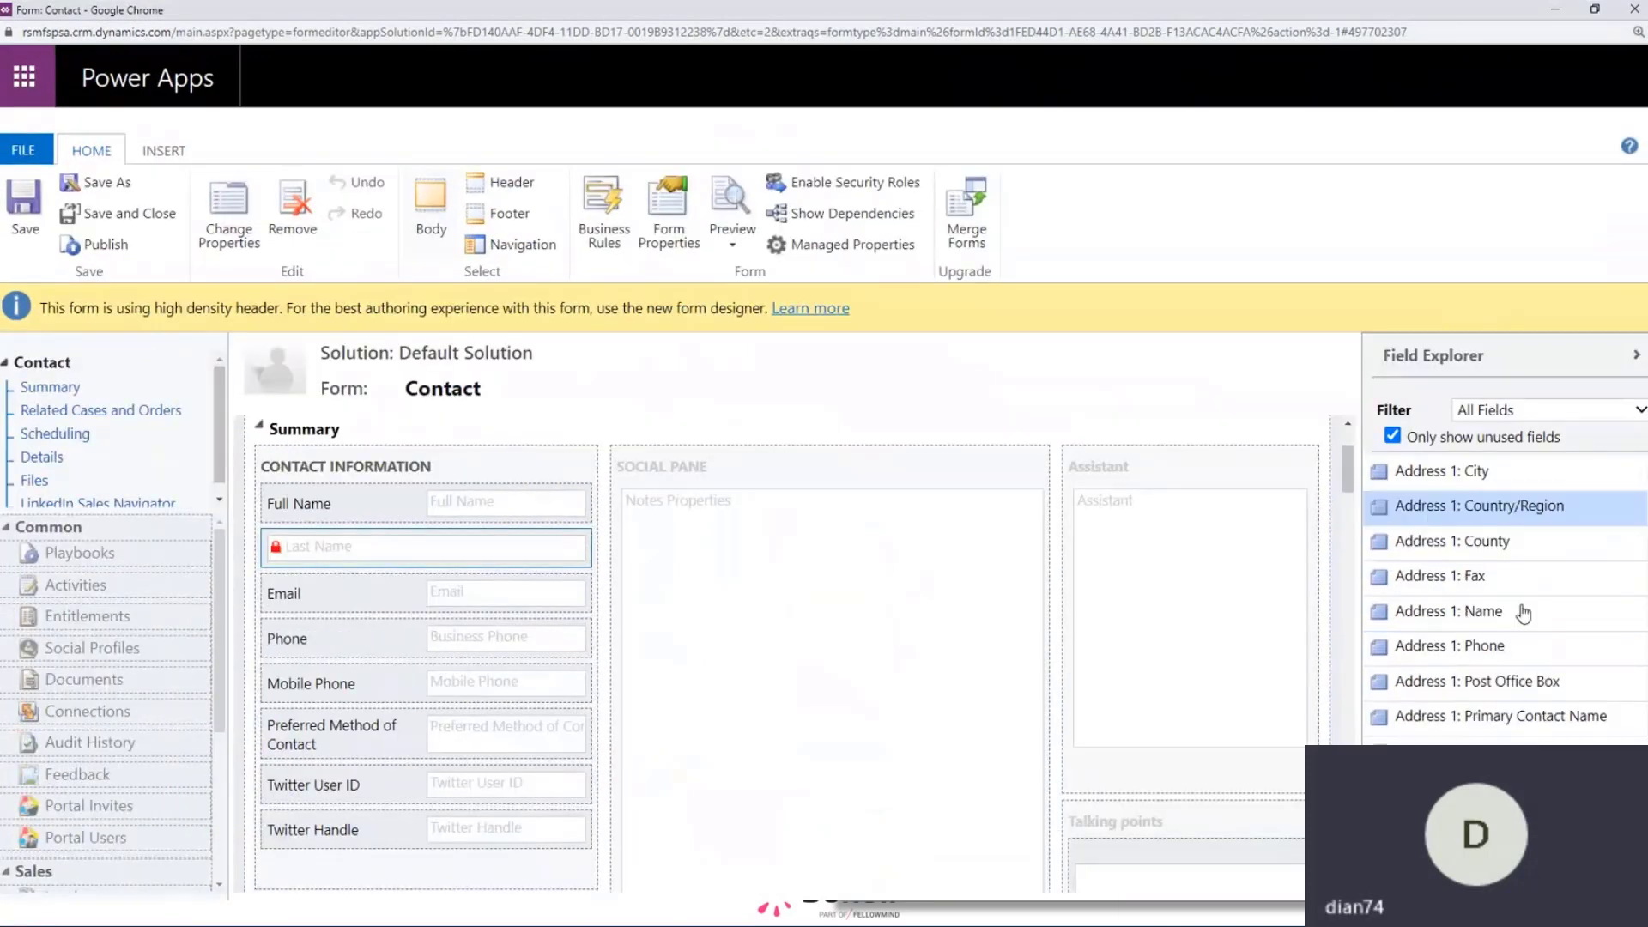
scroll(1524, 613, "down", 3)
left_click(1393, 436)
scroll(1485, 669, "down", 3)
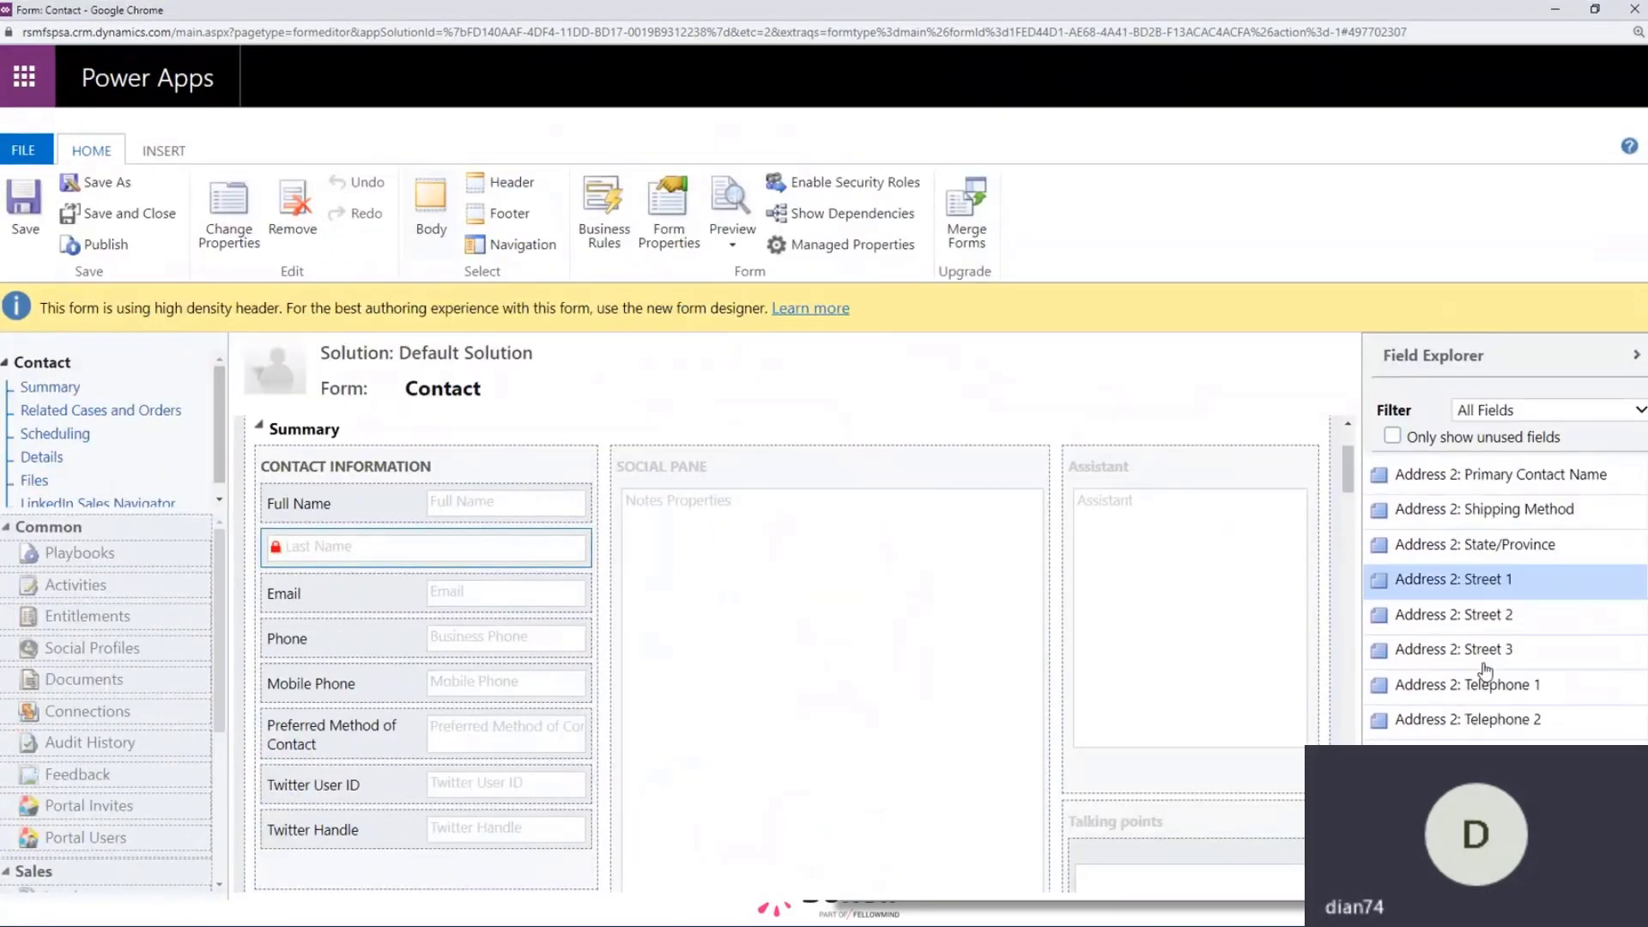
scroll(1484, 670, "down", 12)
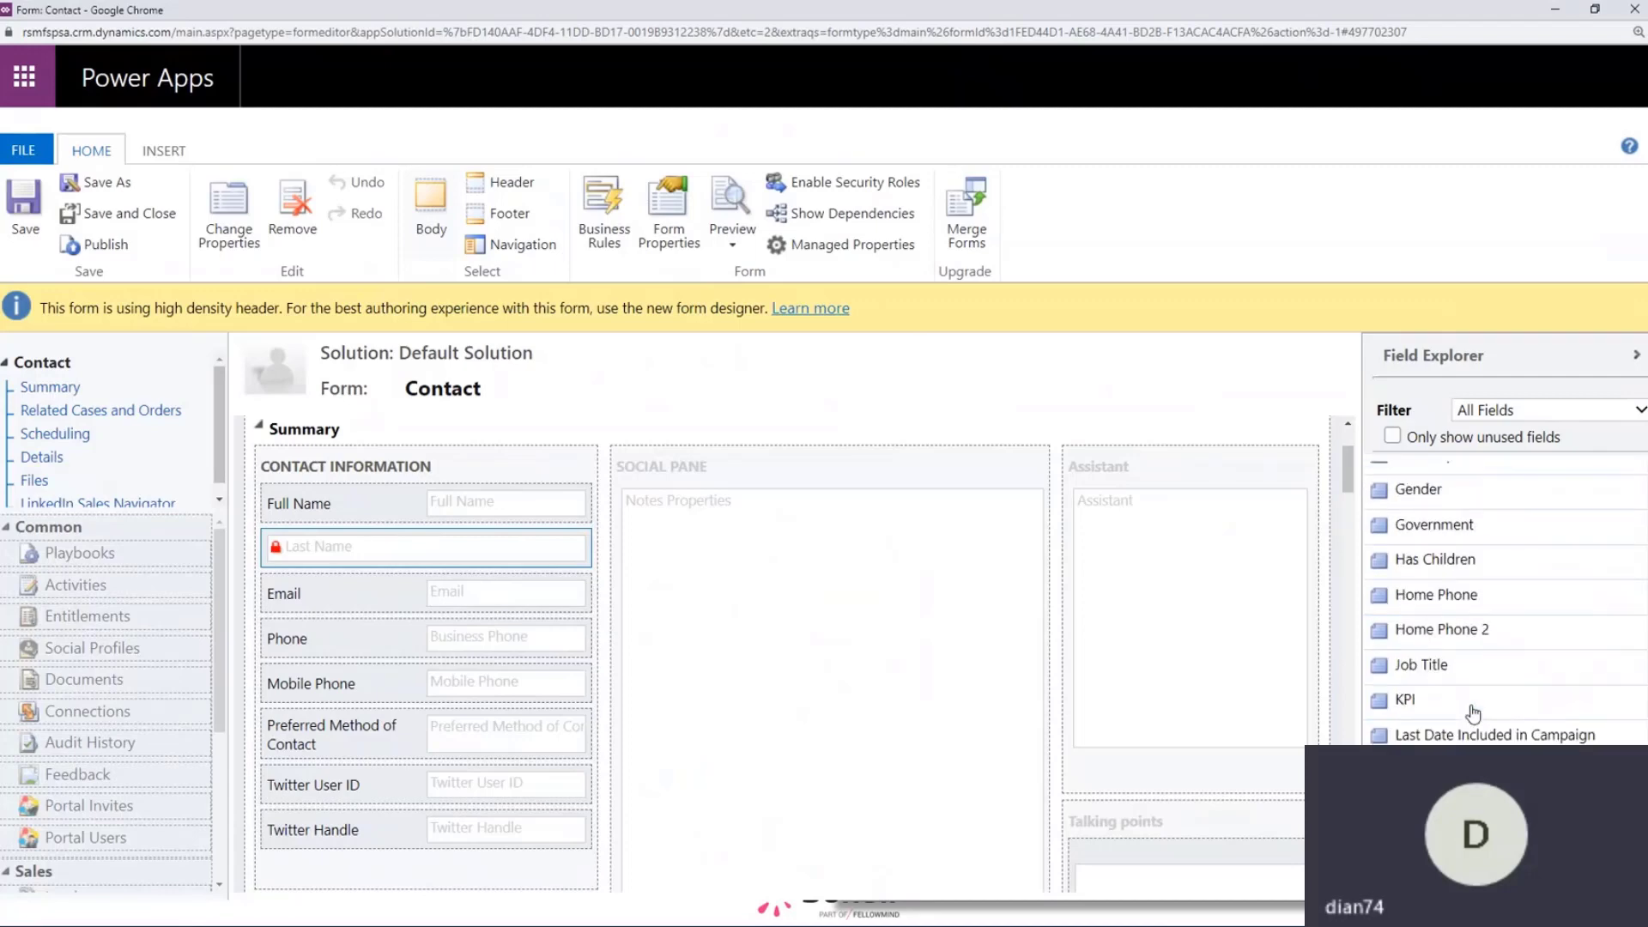
scroll(1472, 713, "down", 3)
left_click_drag(1428, 569, 459, 554)
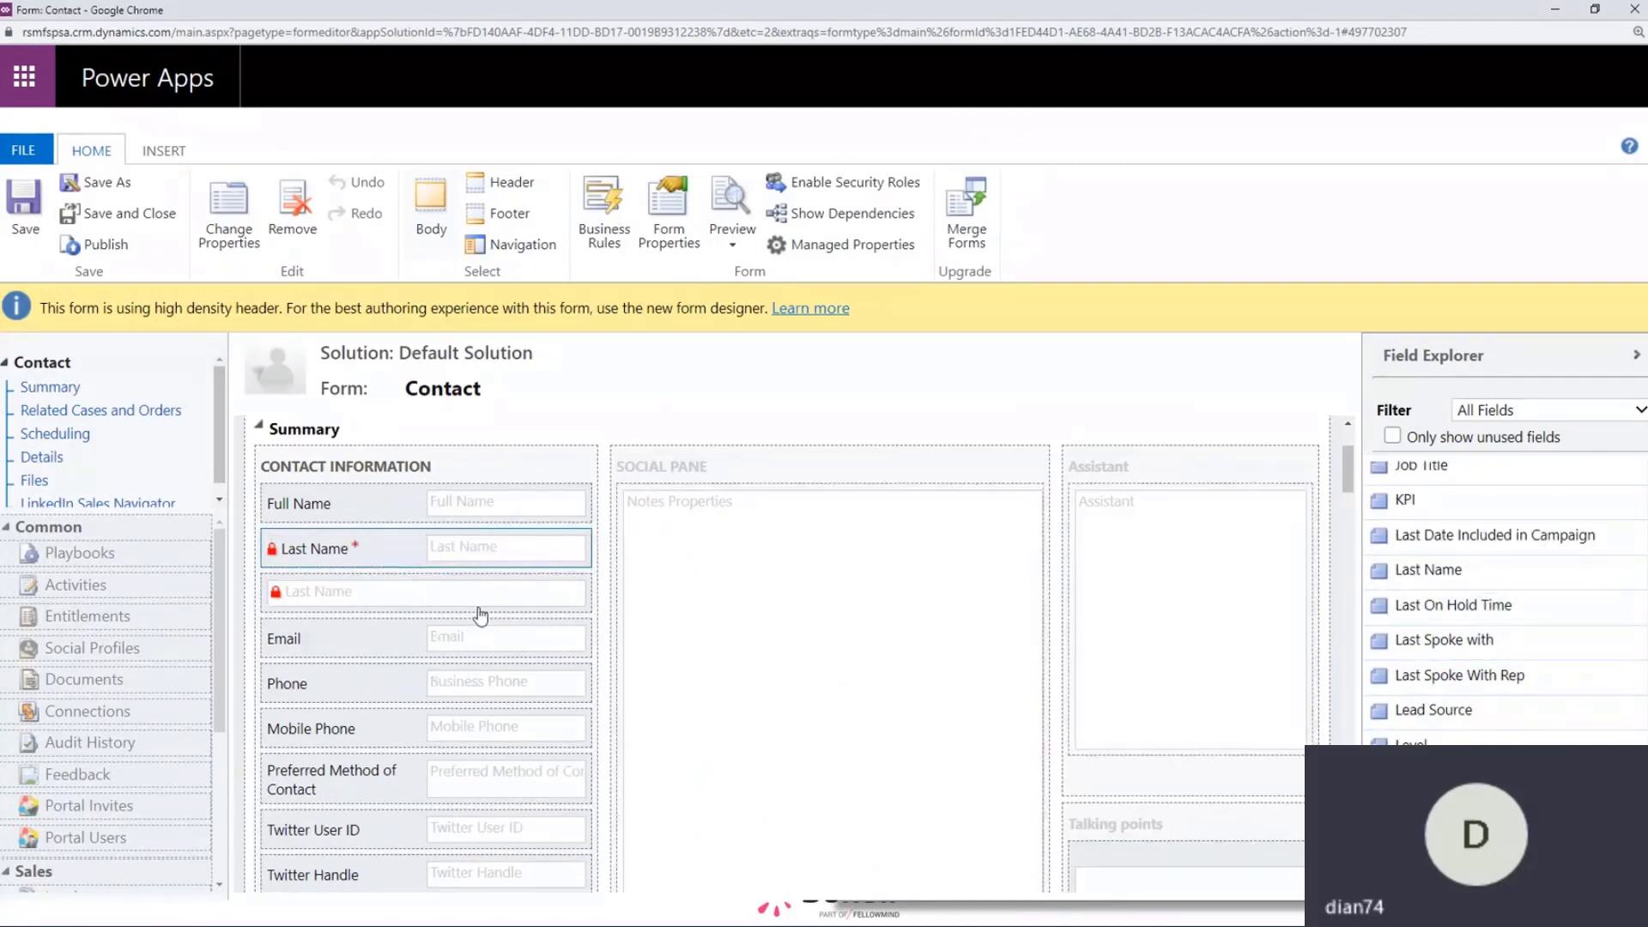
- Add the LinkedIn Sales Navigator Lead (member profile) control to the Last Name field and make it the control used on the web
double_click(393, 550)
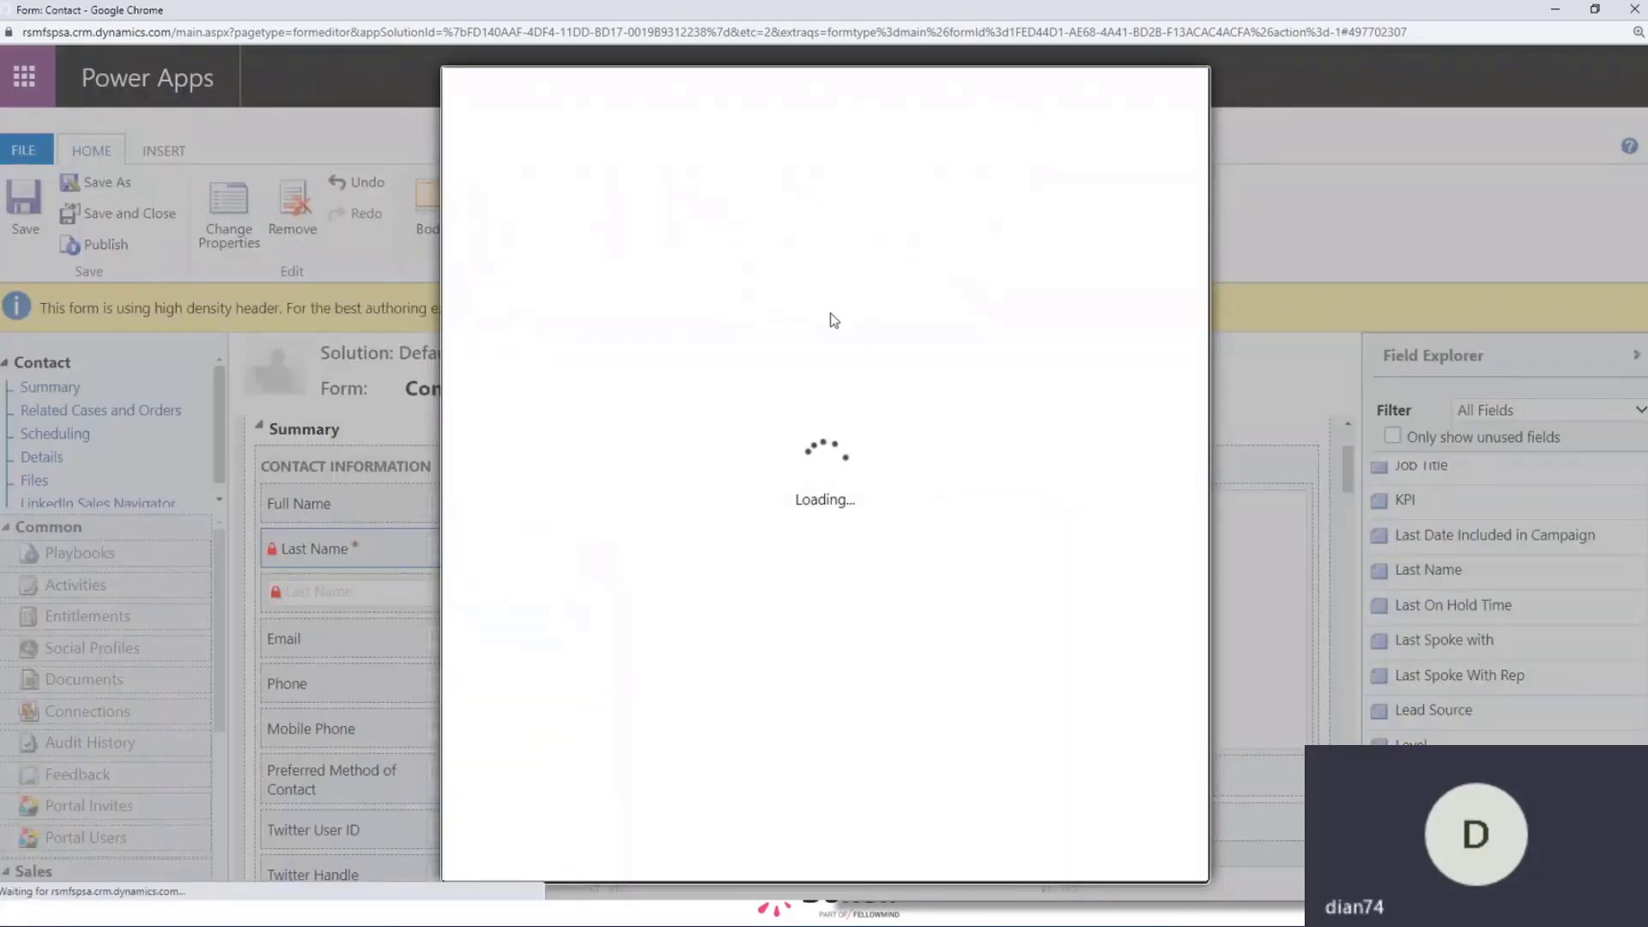
left_click(948, 228)
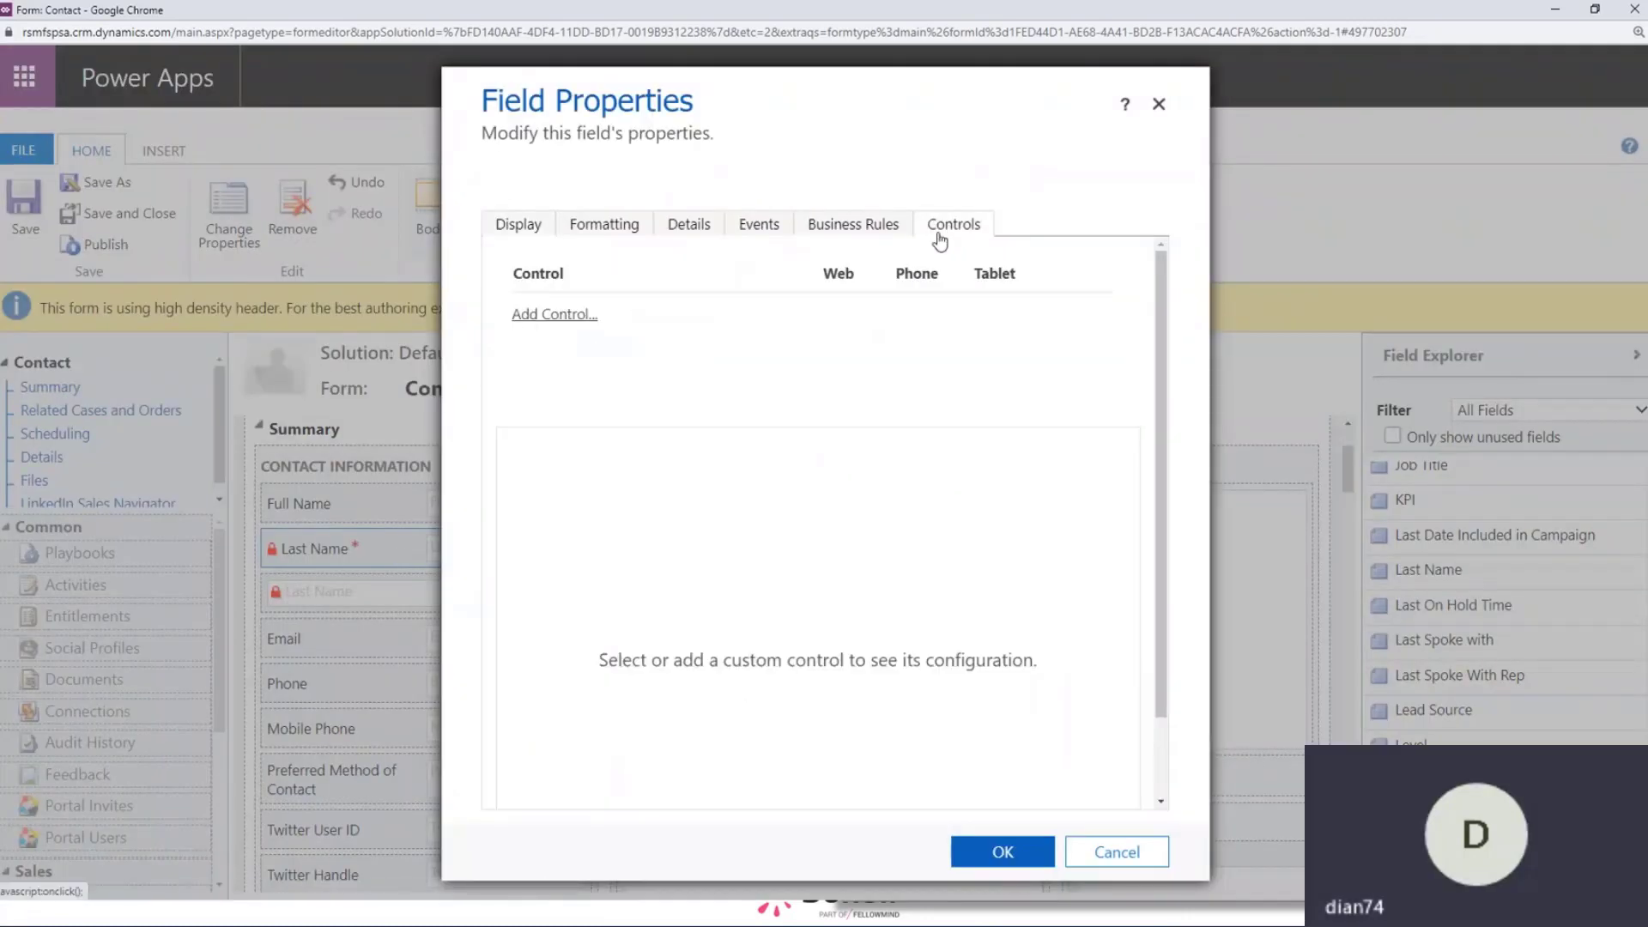
left_click(530, 321)
left_click(553, 351)
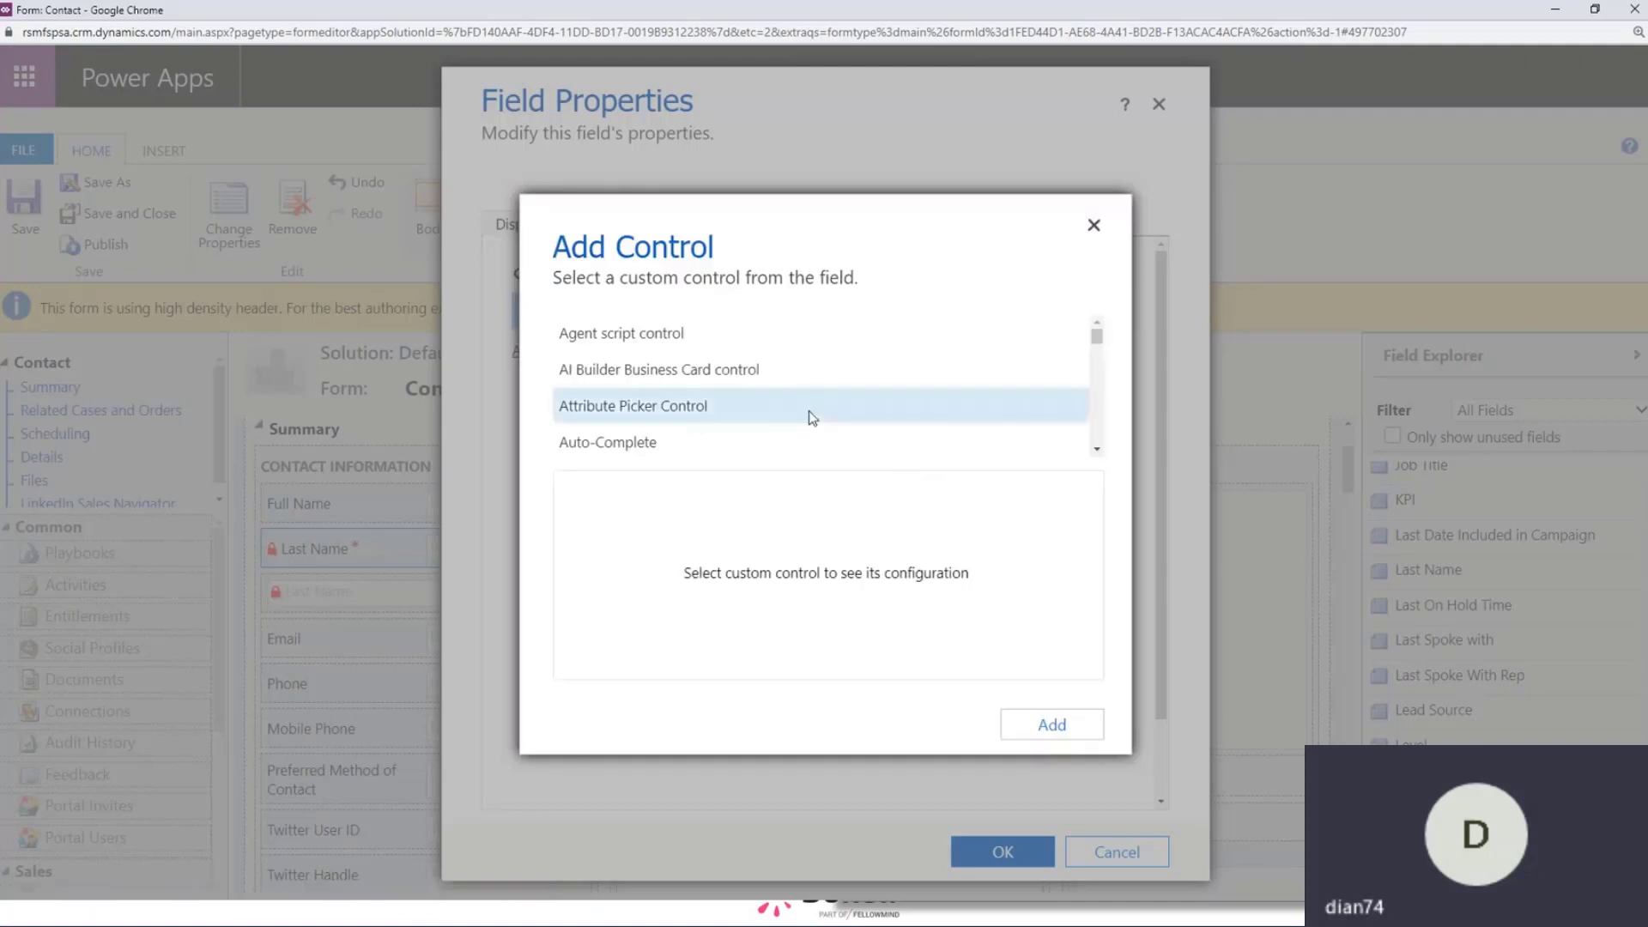
scroll(799, 407, "down", 3)
scroll(788, 412, "down", 10)
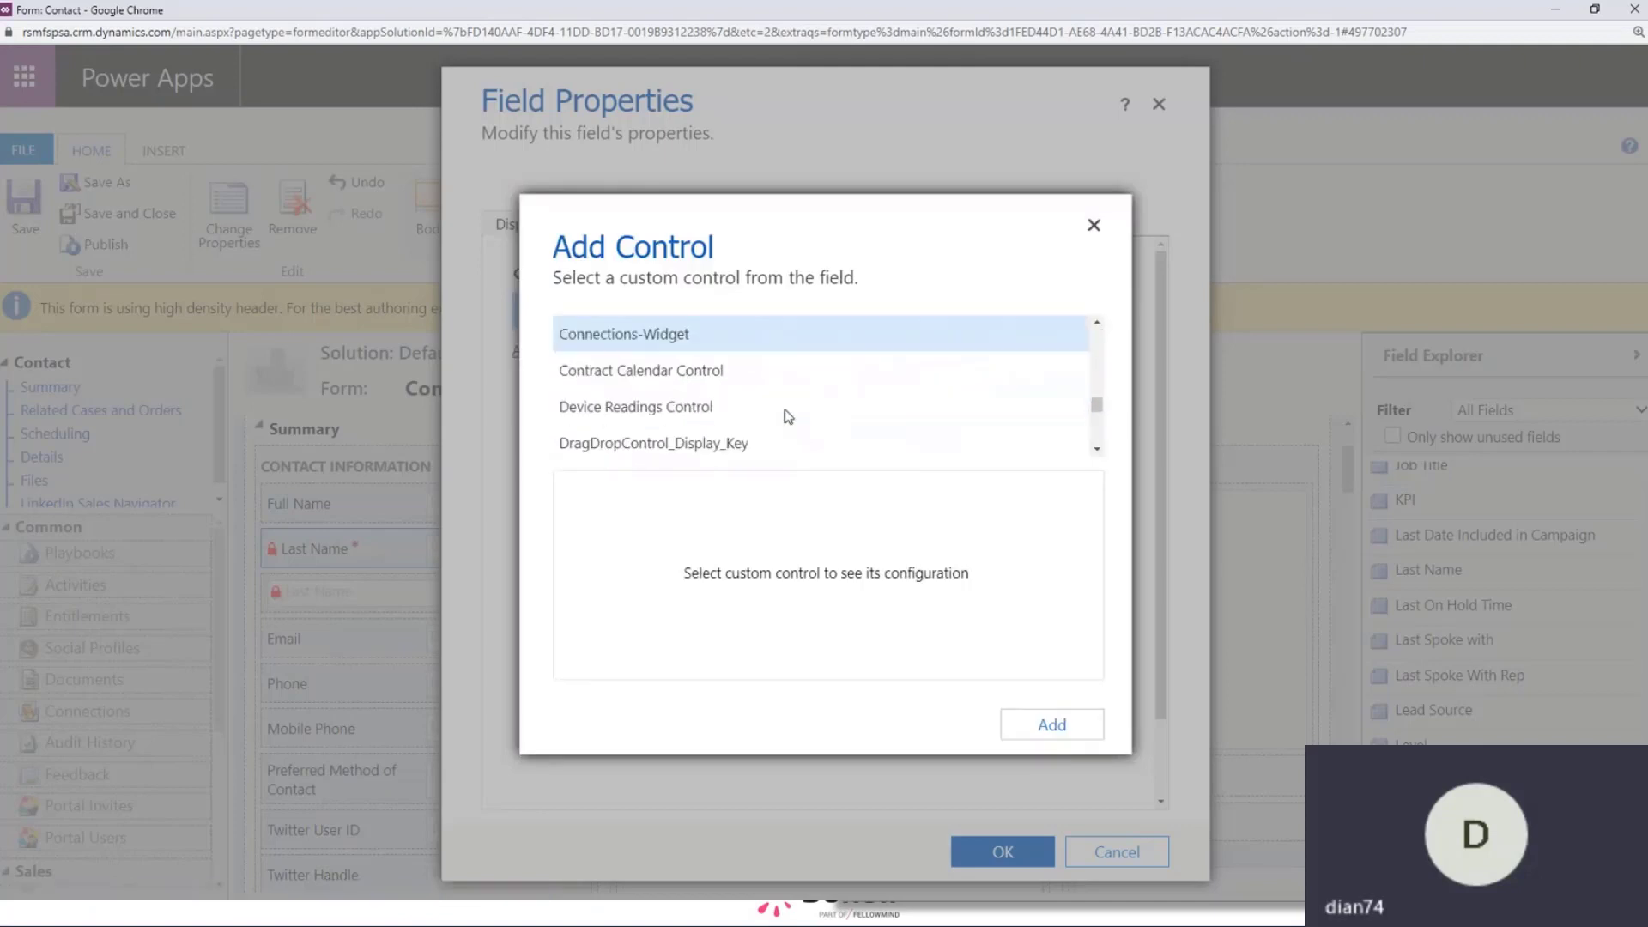
scroll(781, 411, "up", 1)
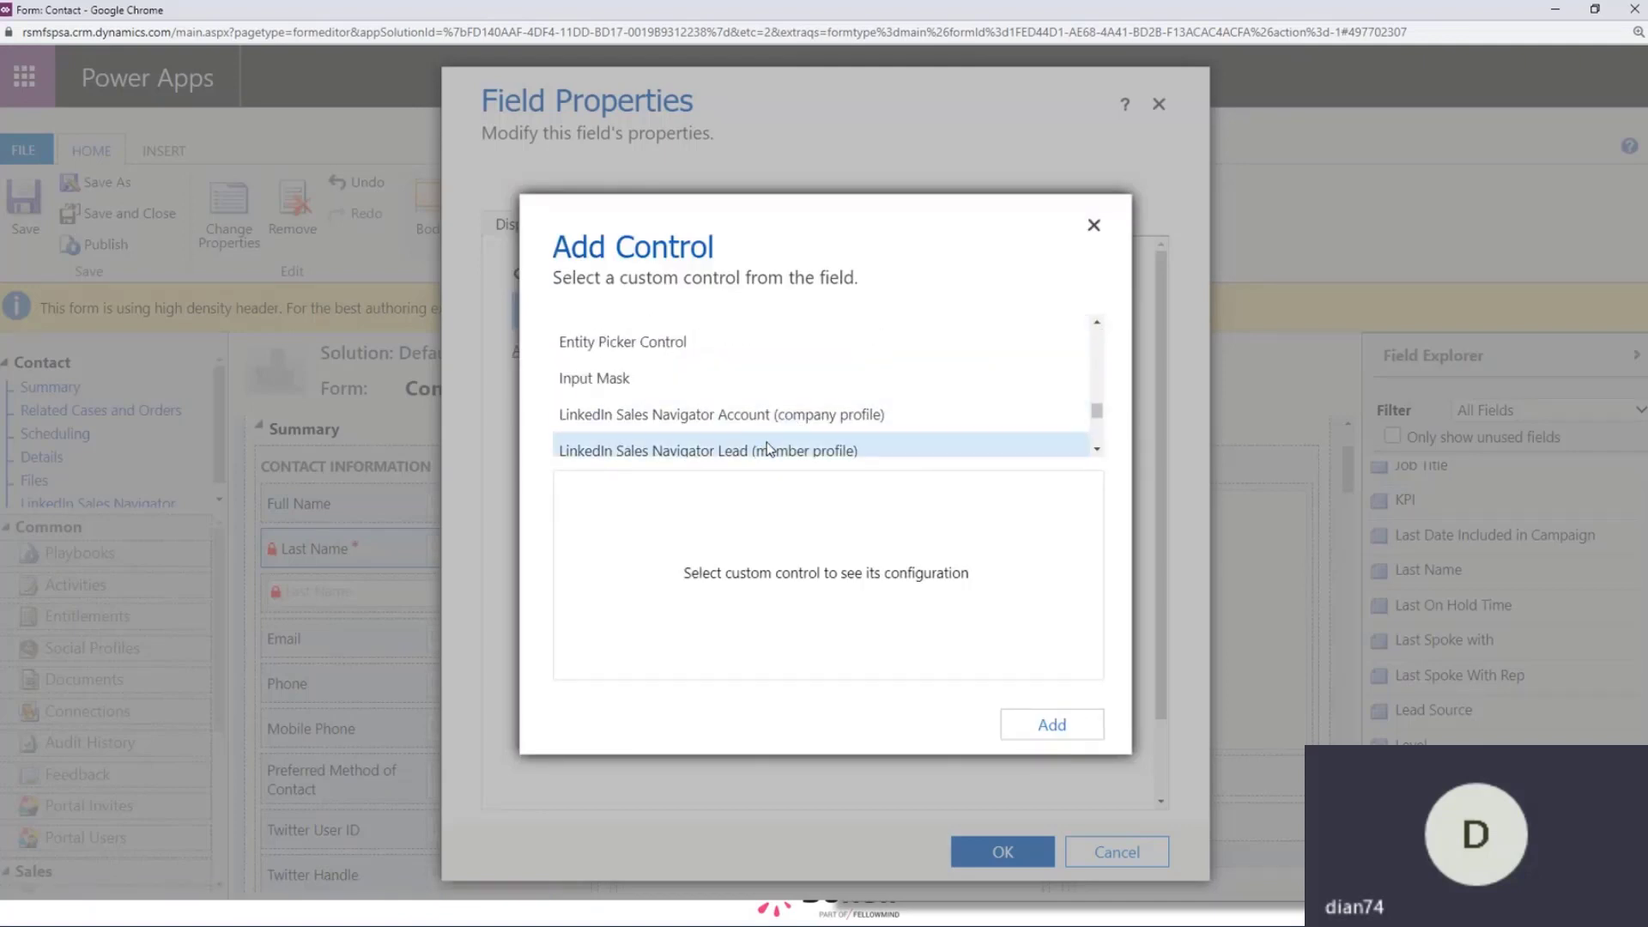
left_click(798, 453)
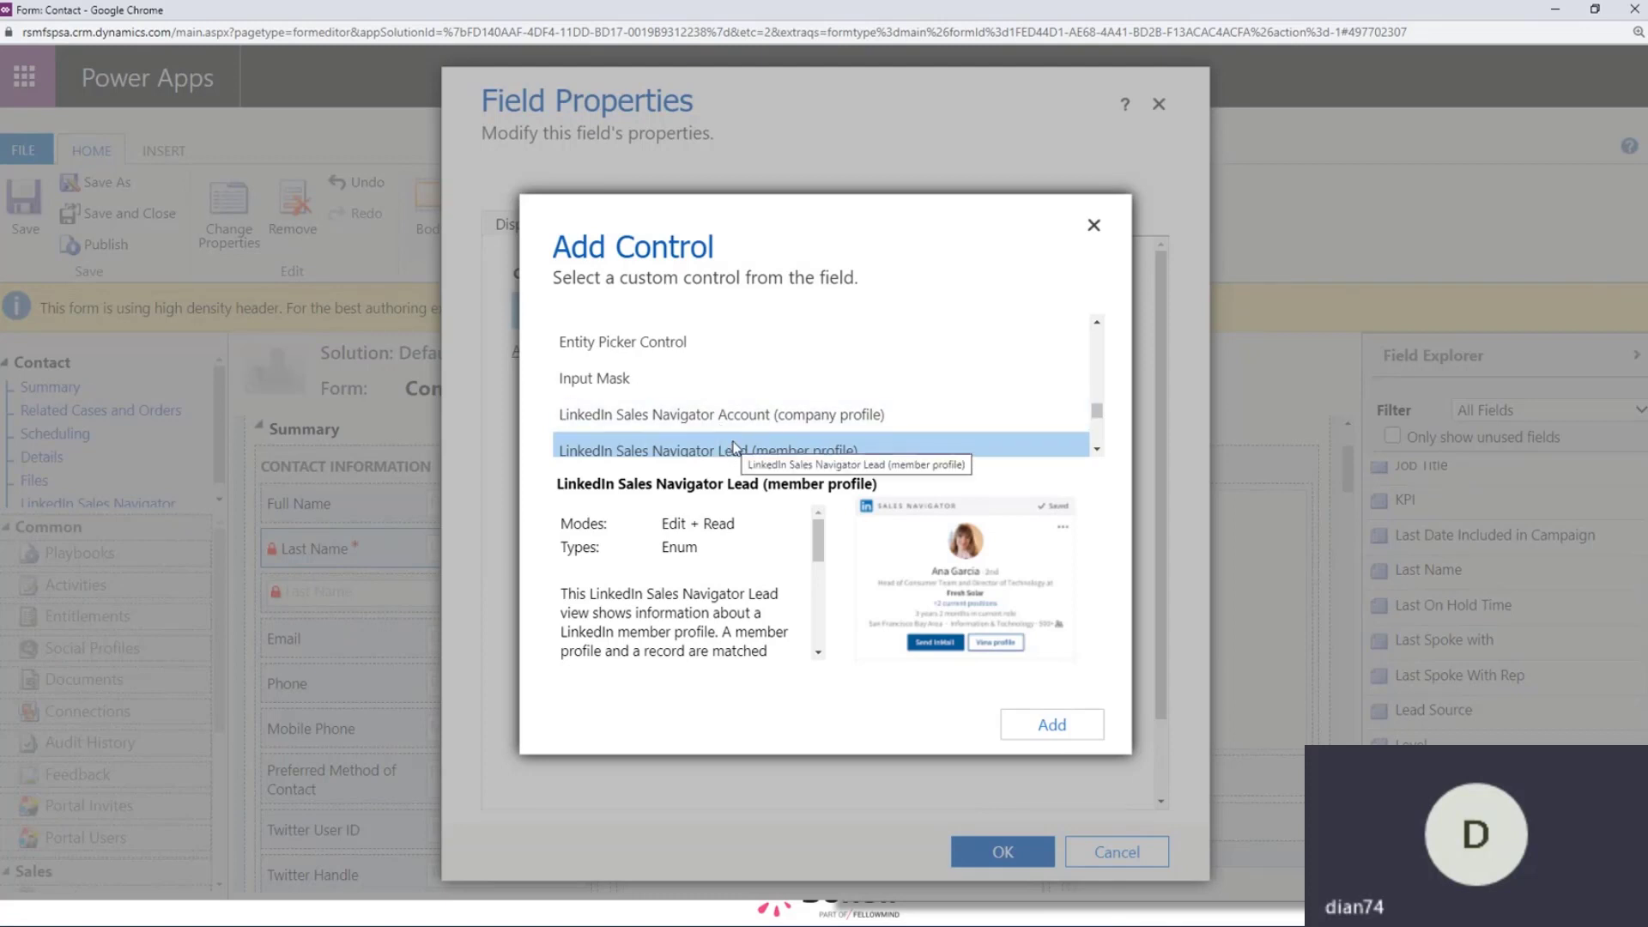
left_click(1097, 452)
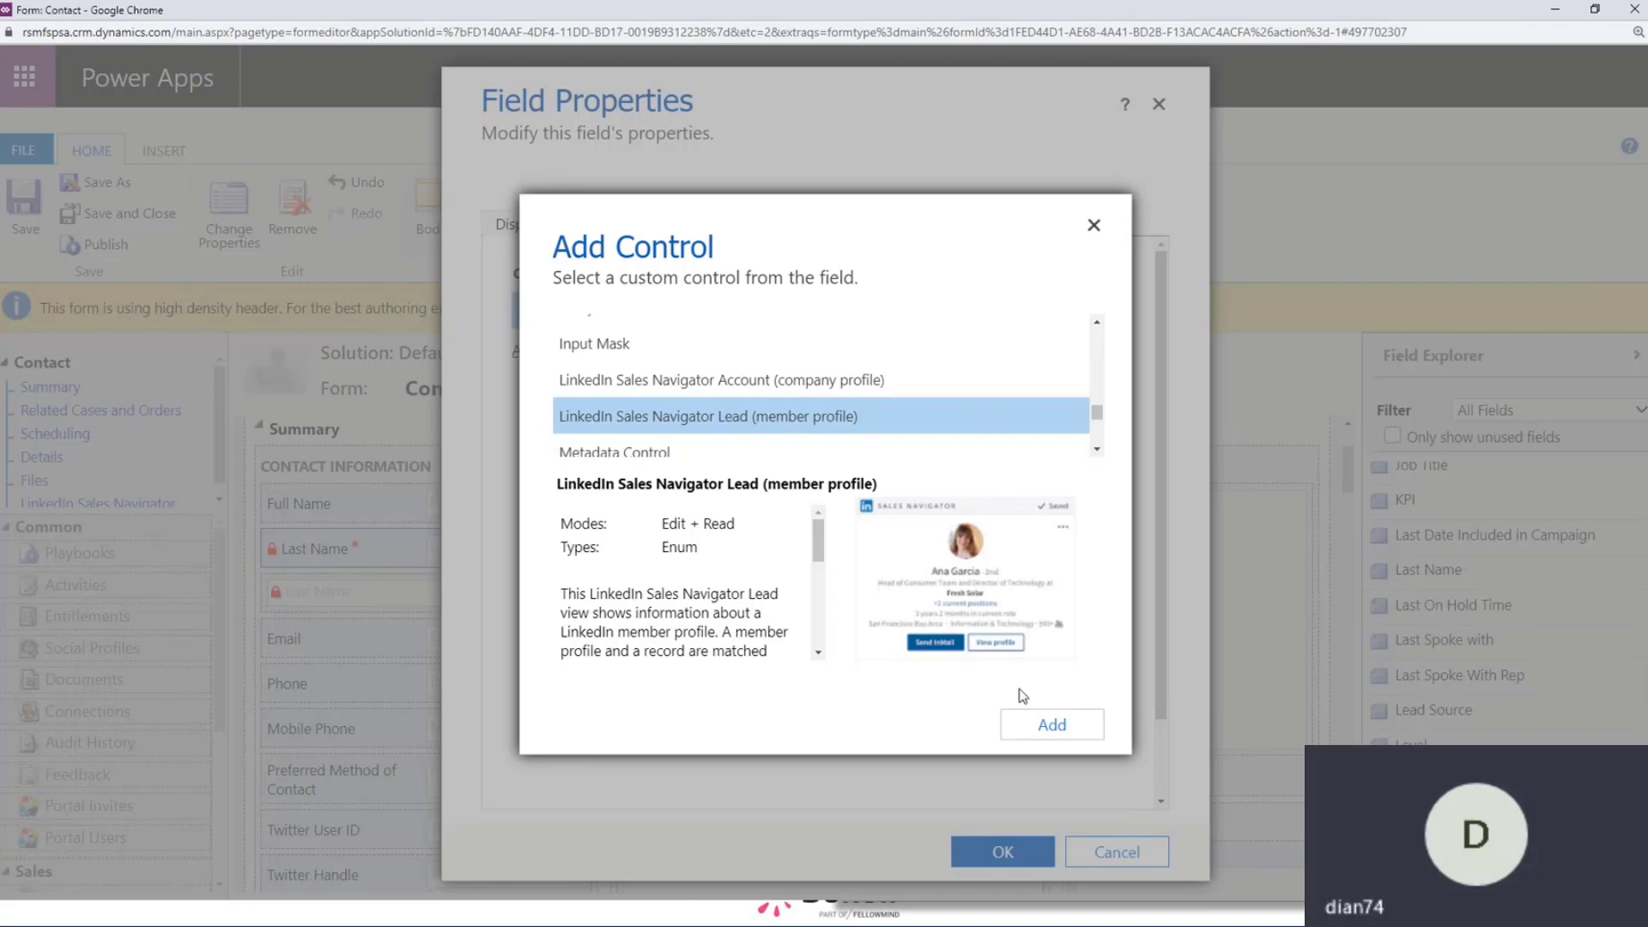
left_click(1052, 724)
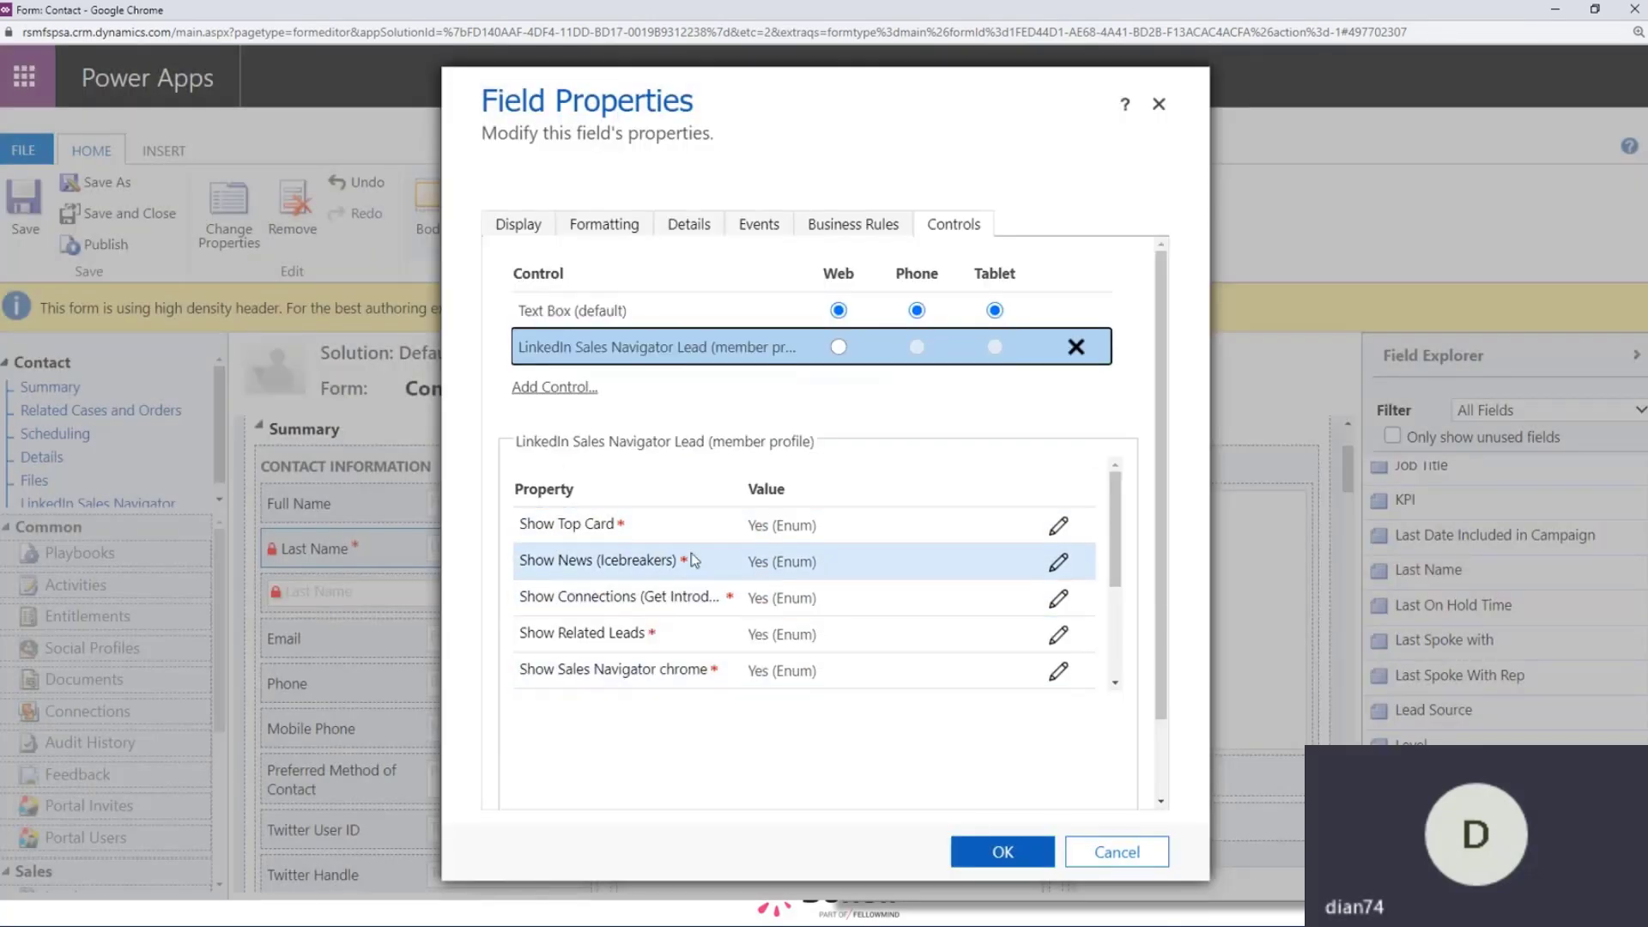
left_click(839, 347)
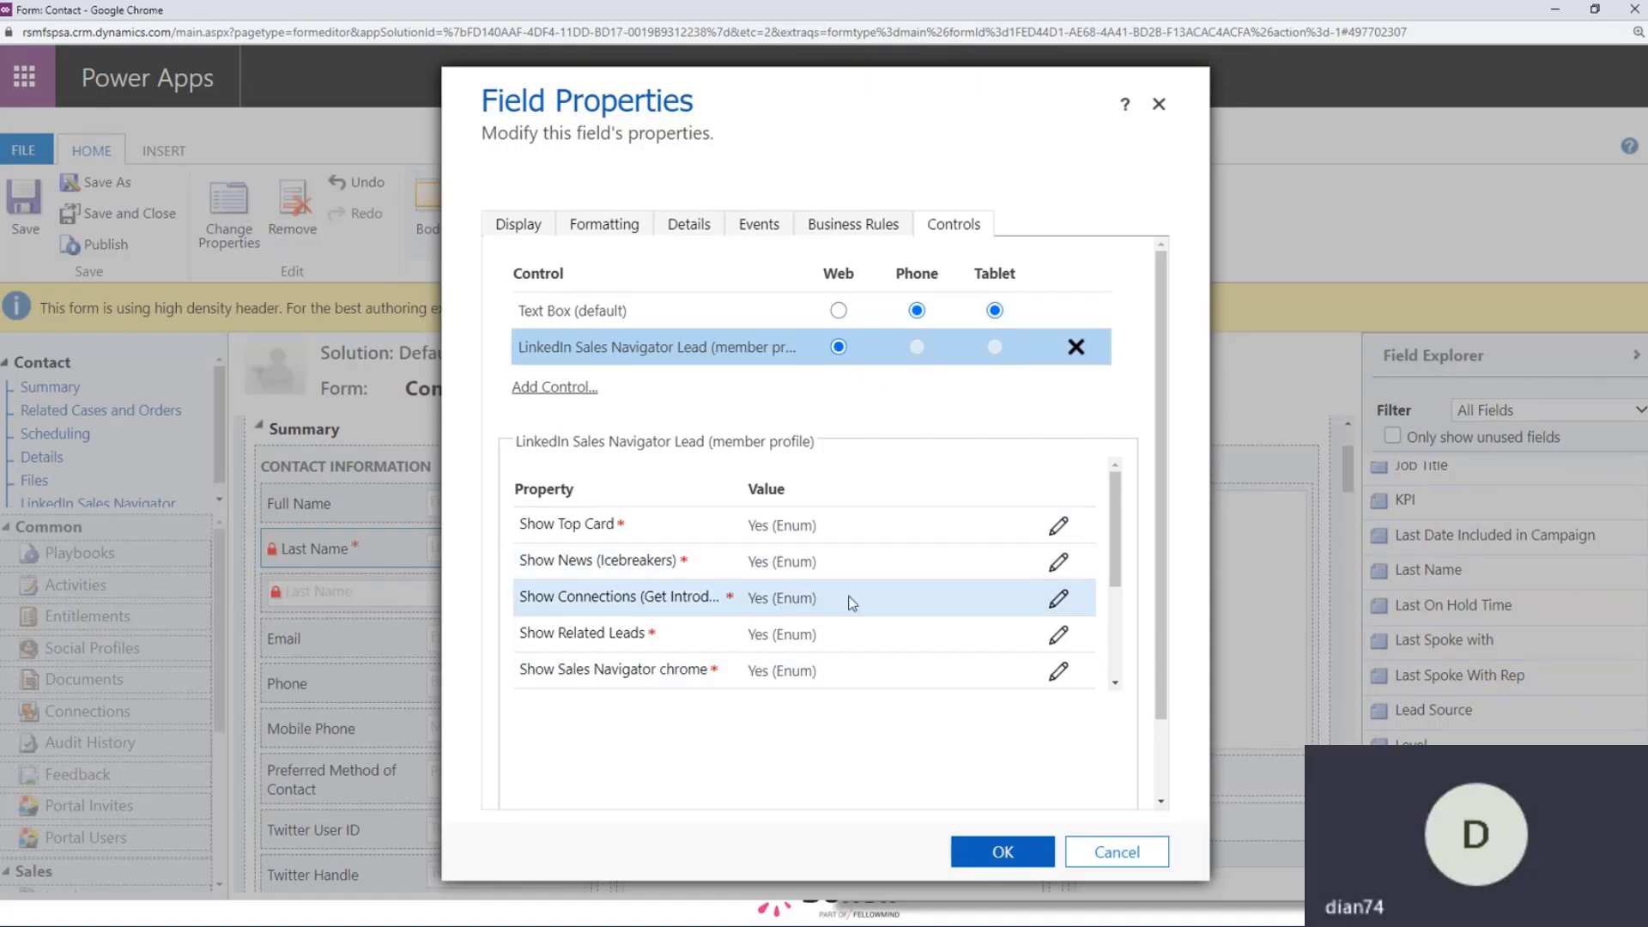
- Examine the Show Top Card options and the remaining configurable properties of the LinkedIn Sales Navigator Lead control
left_click(1059, 526)
left_click(744, 386)
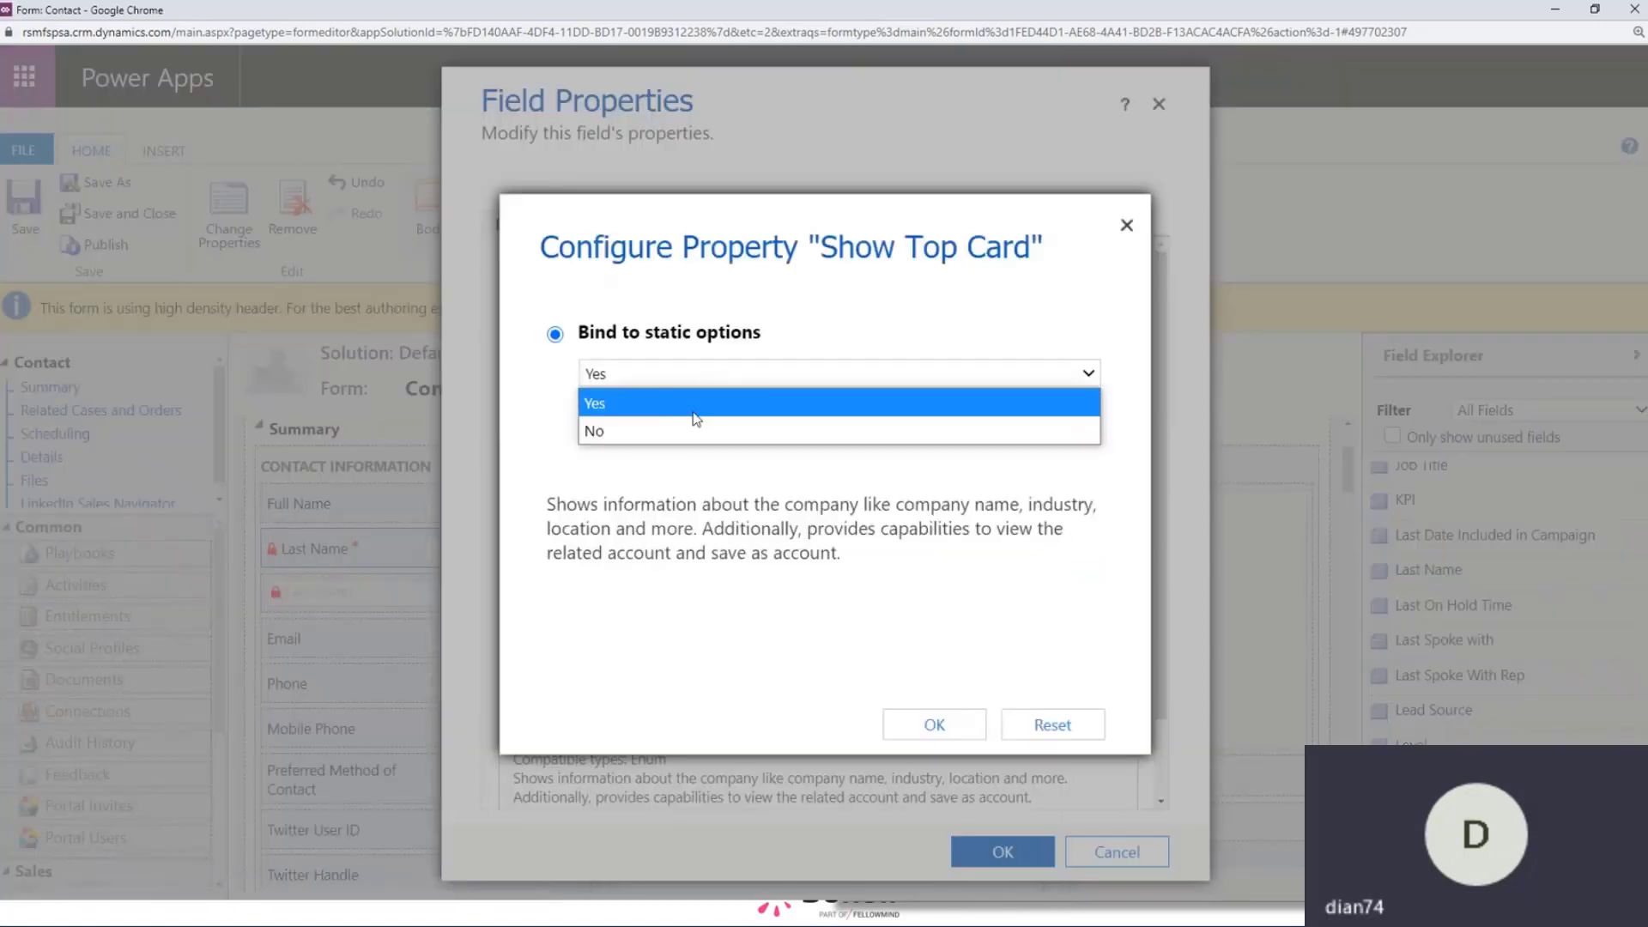
left_click(697, 398)
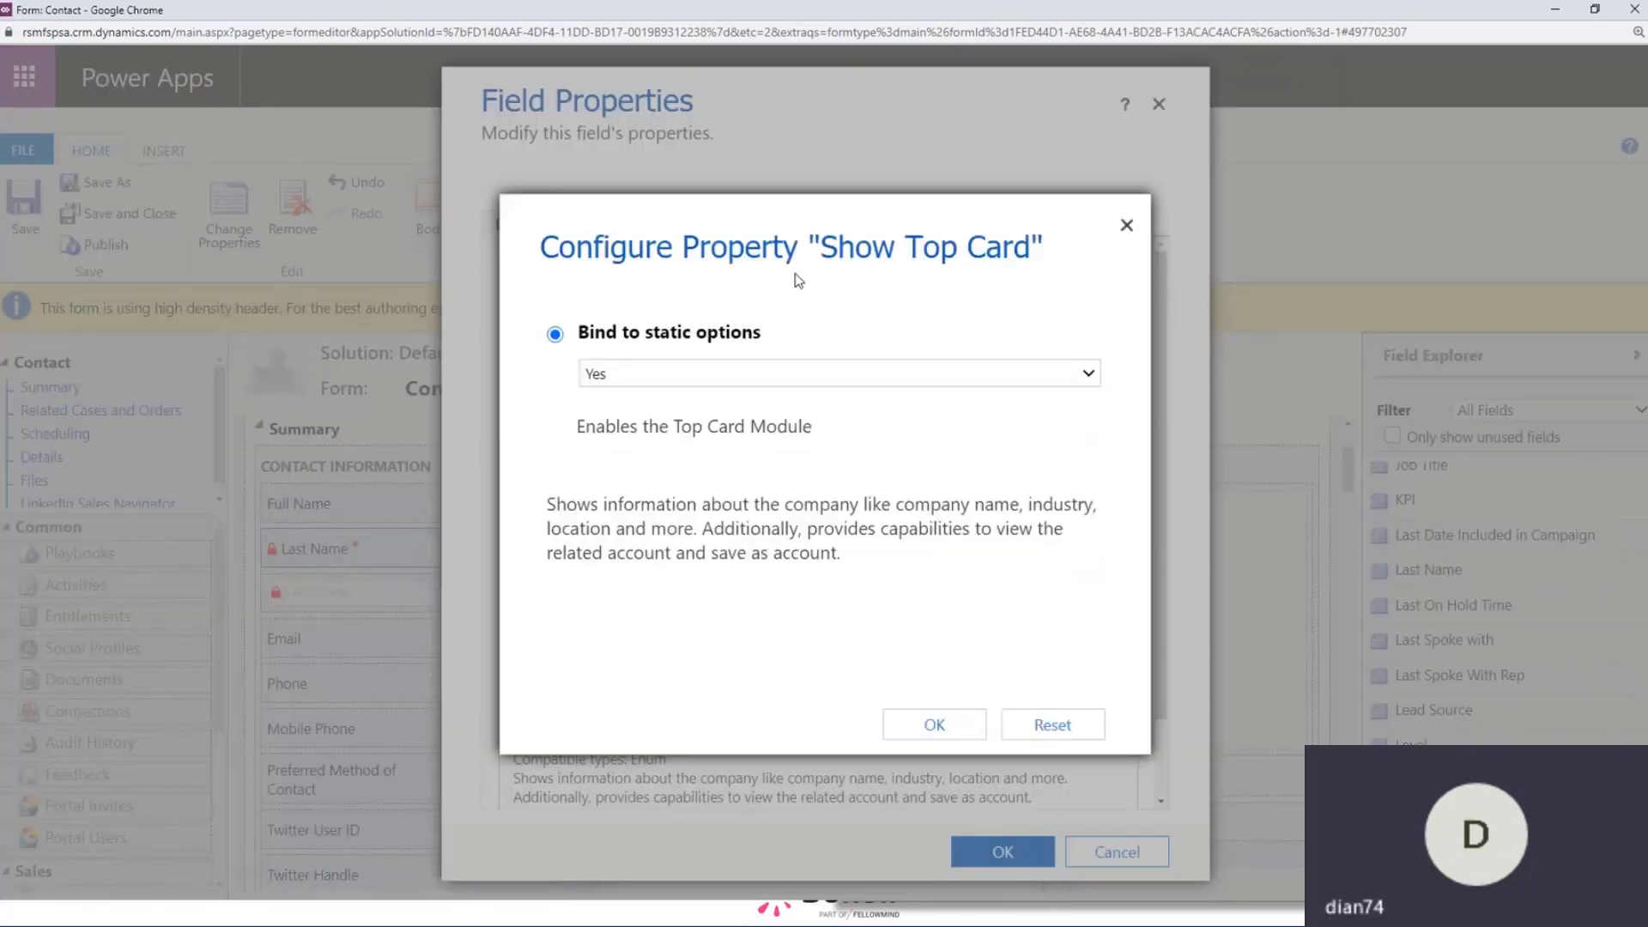
left_click(1126, 225)
scroll(704, 599, "down", 3)
scroll(594, 592, "up", 5)
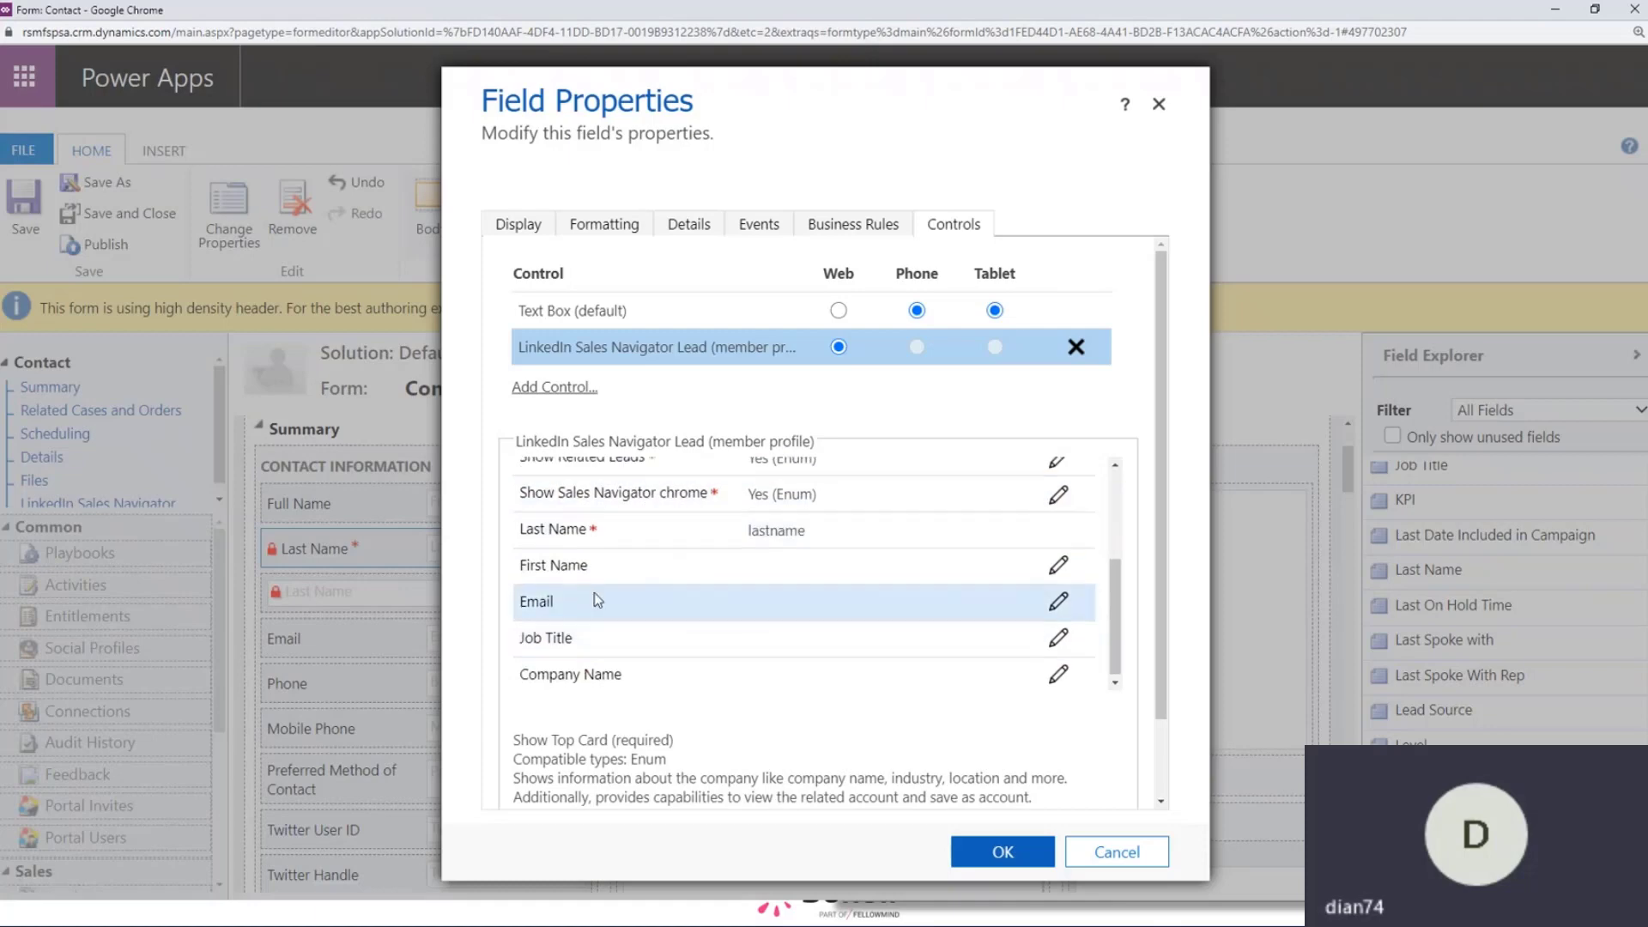
- Discard the Last Name field's control changes and undo adding the extra Last Name field to the Contact form
left_click(1116, 851)
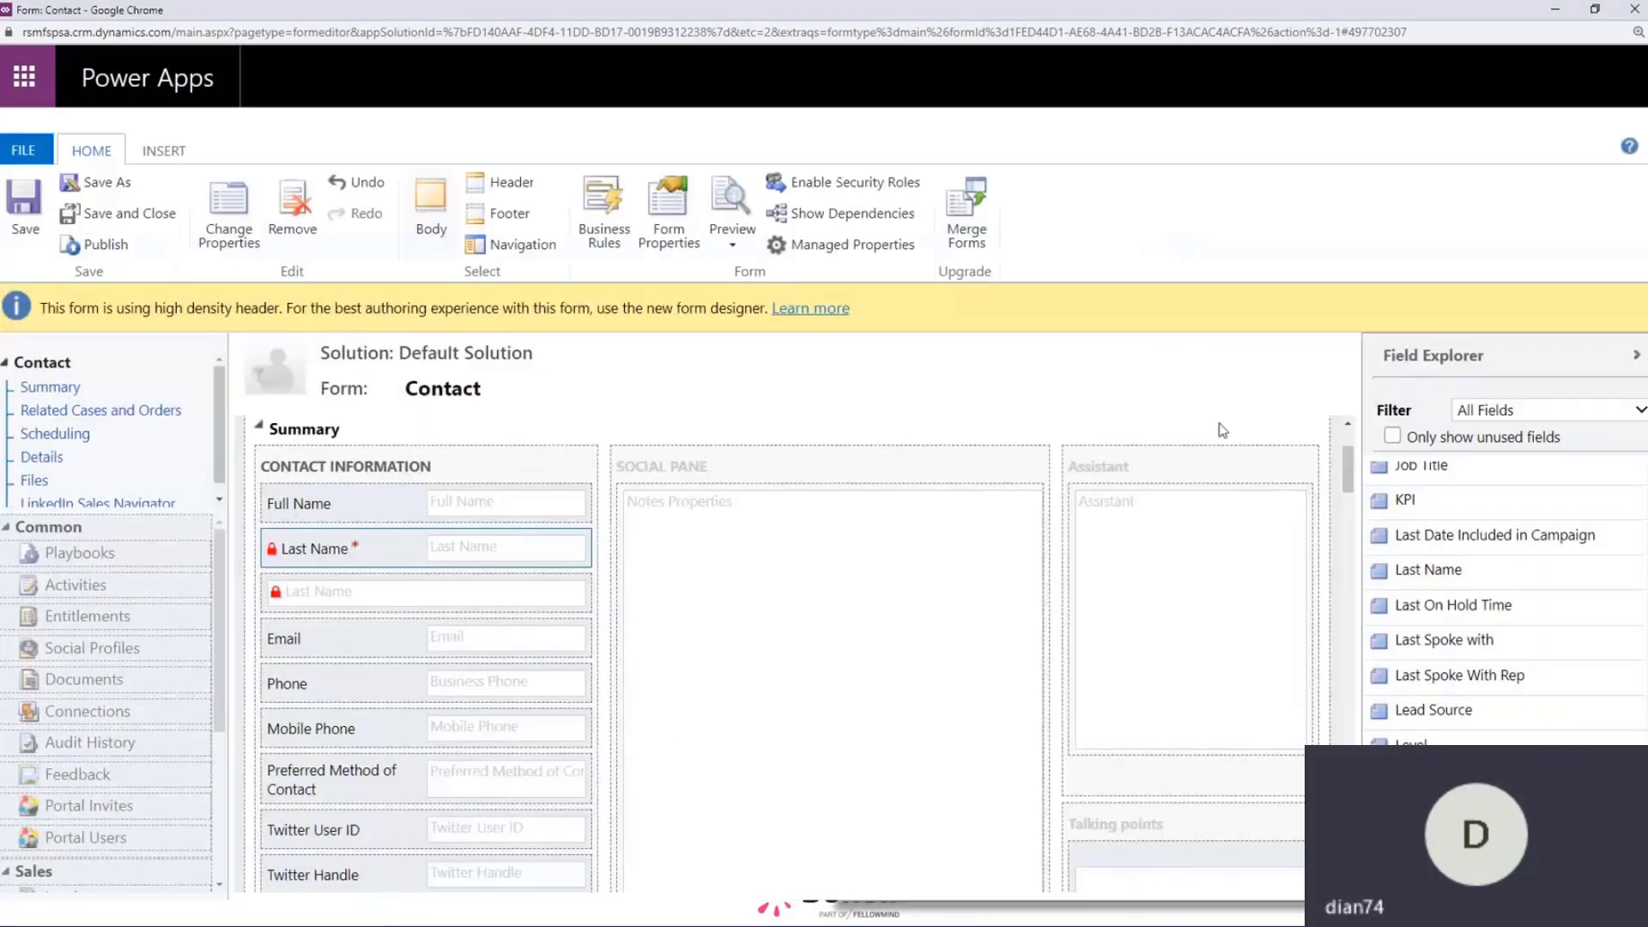
left_click(356, 182)
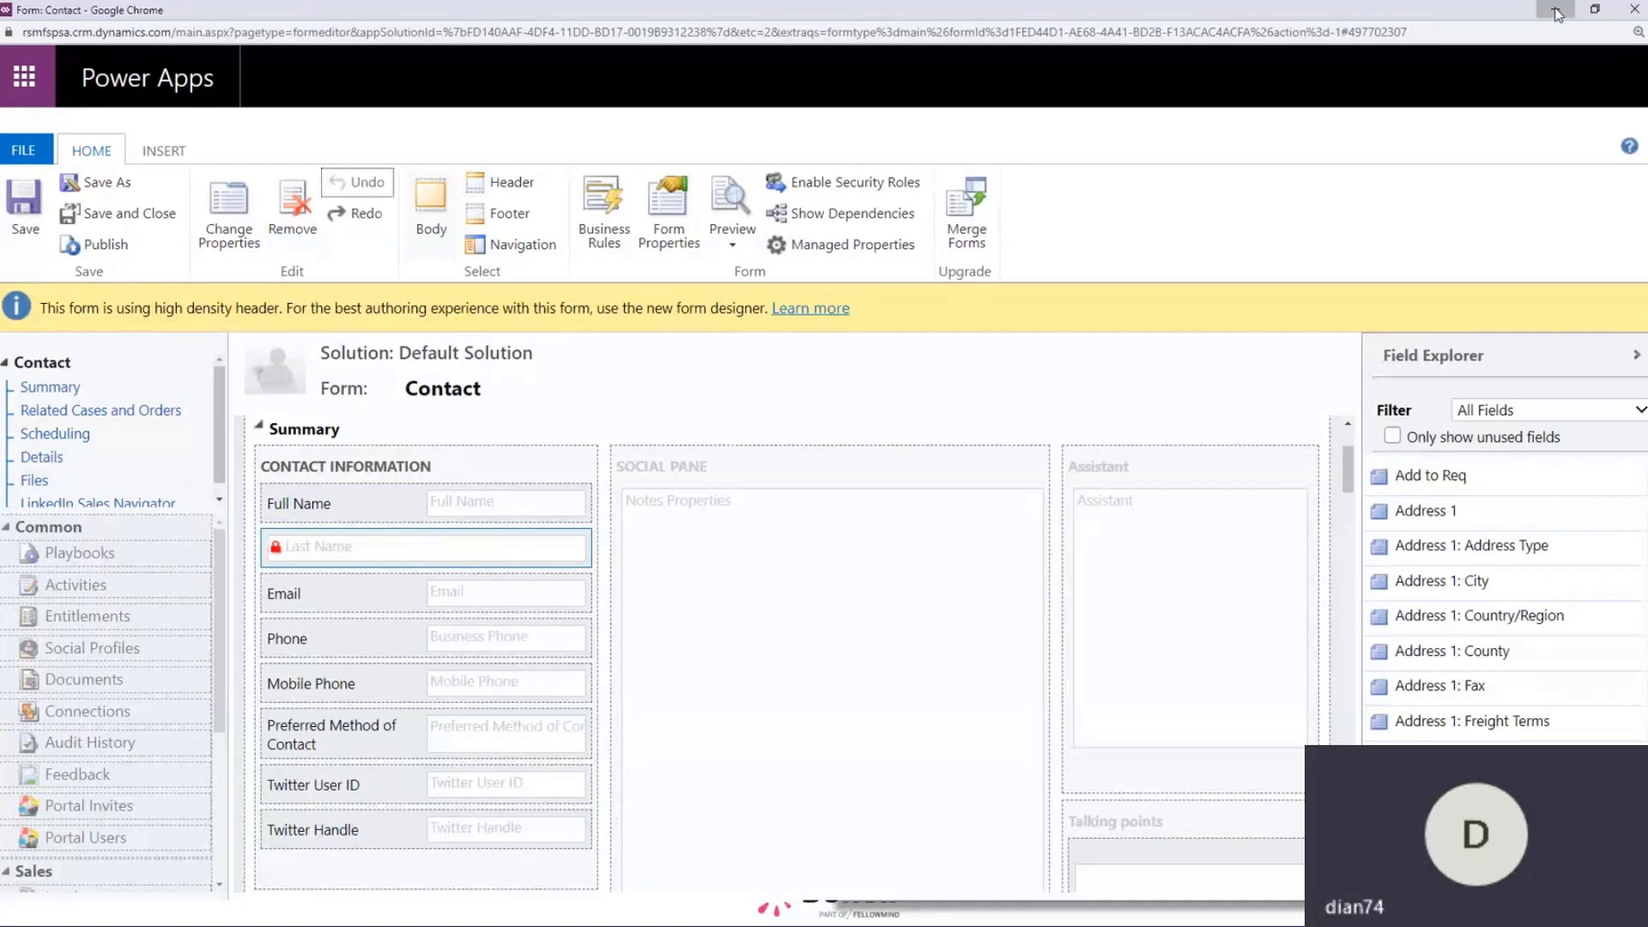
key("alt+Tab")
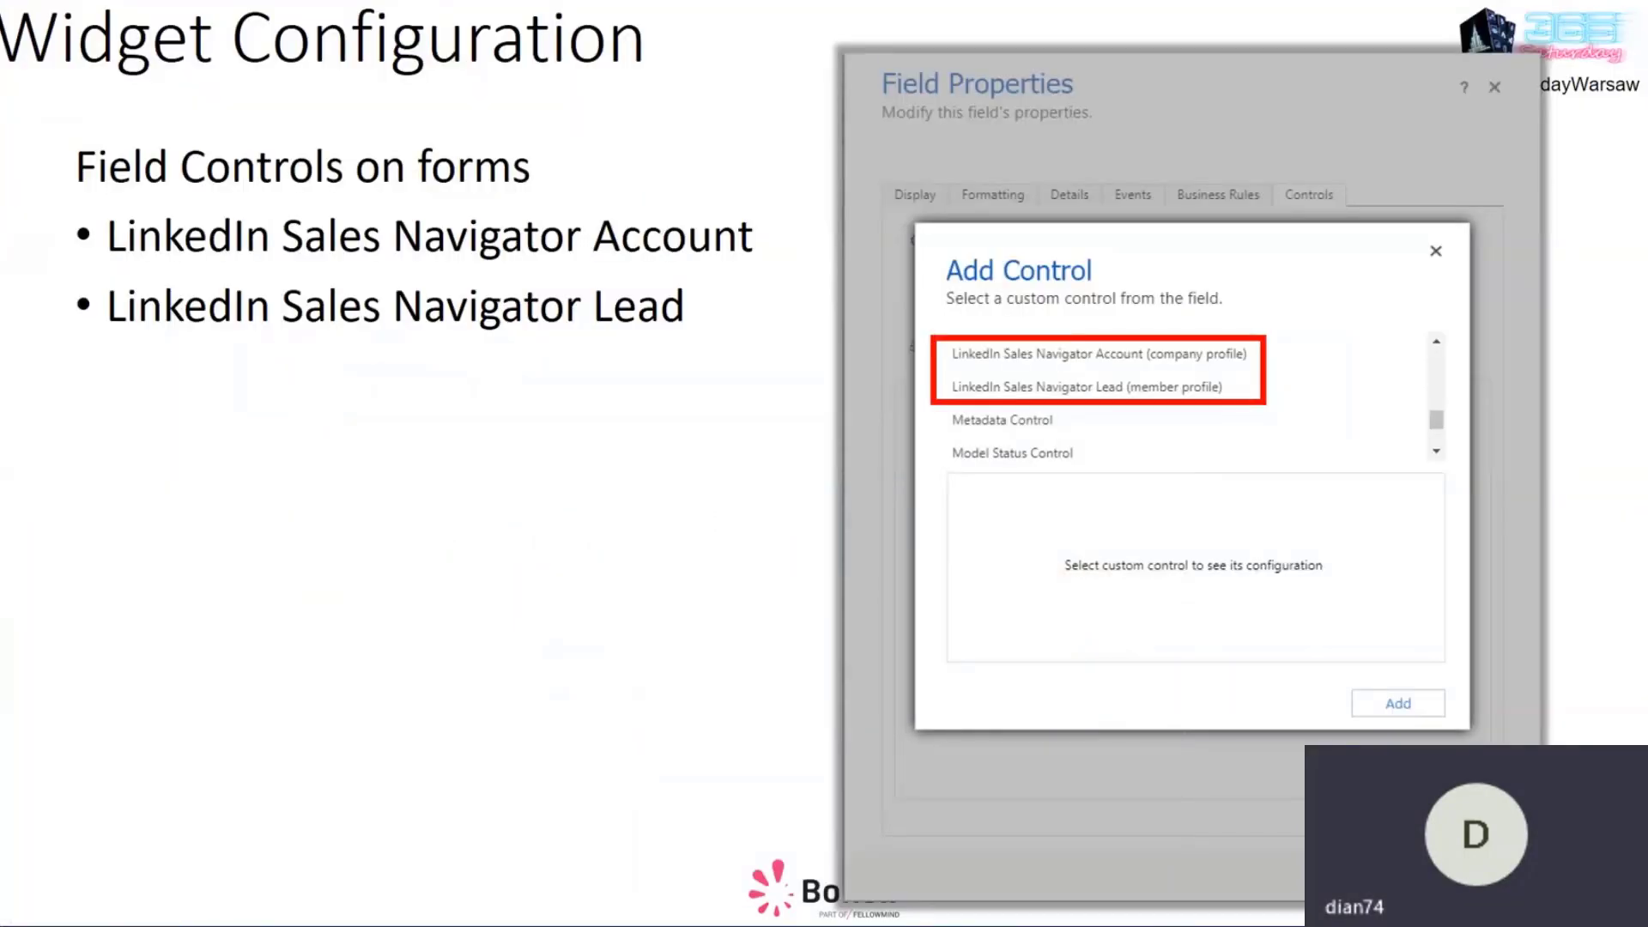
- Switch to the open Microsoft contact record in Dynamics 365 and examine its Sales Navigator profile, company and InMail widgets
key("alt+Tab")
key("ctrl+minus")
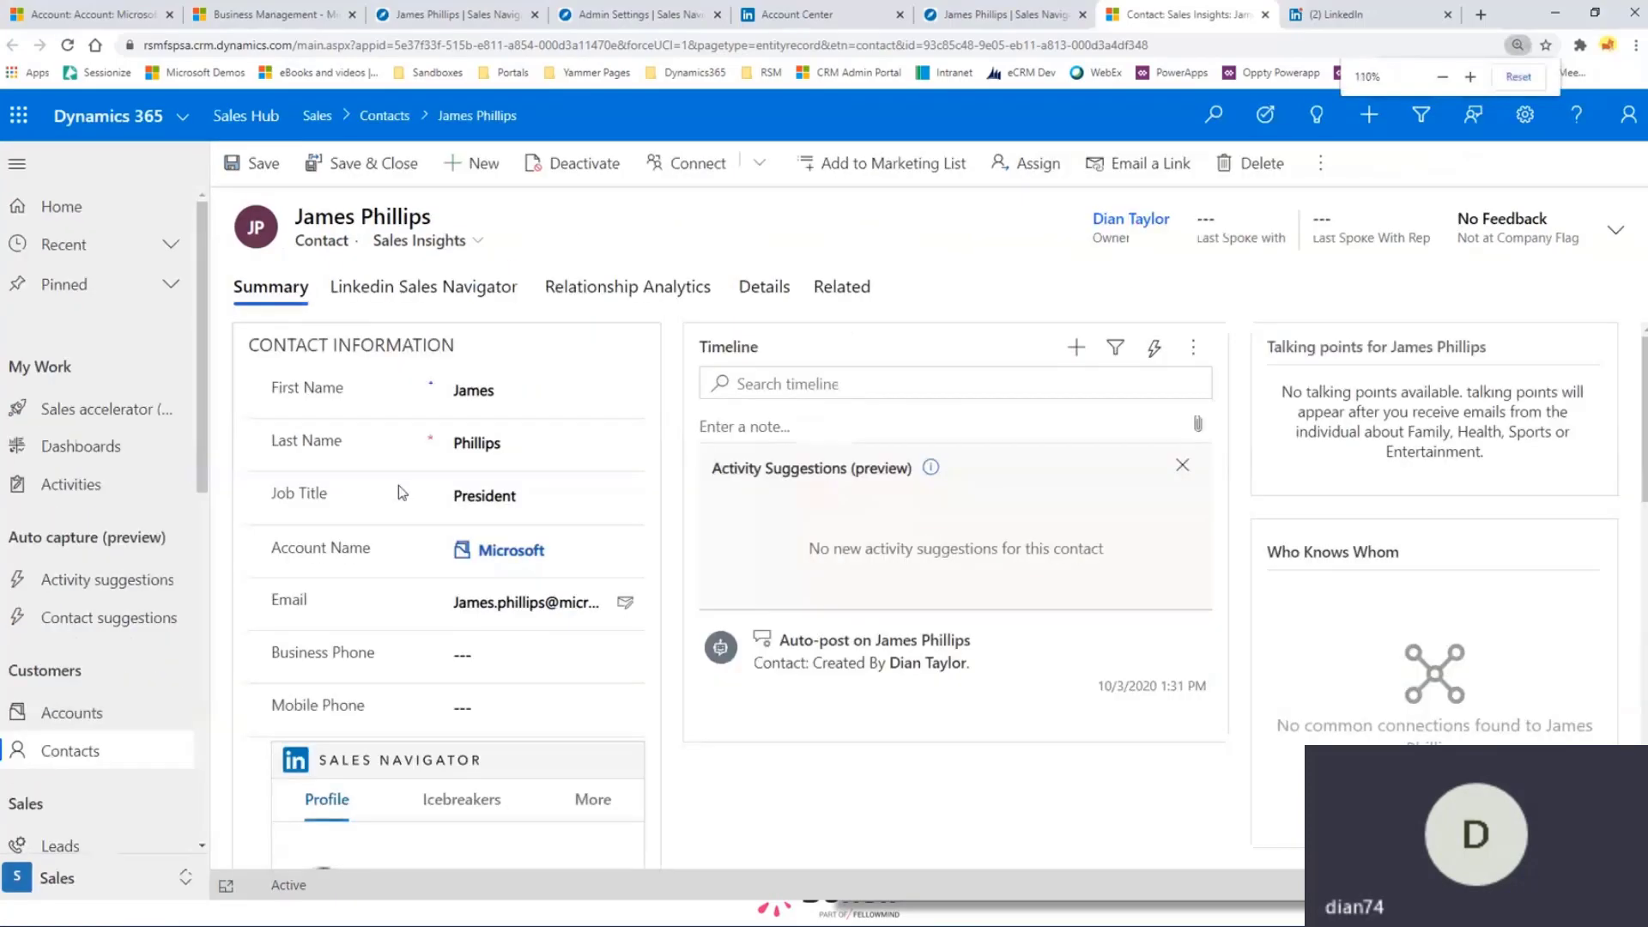
key("ctrl+minus")
scroll(262, 699, "down", 2)
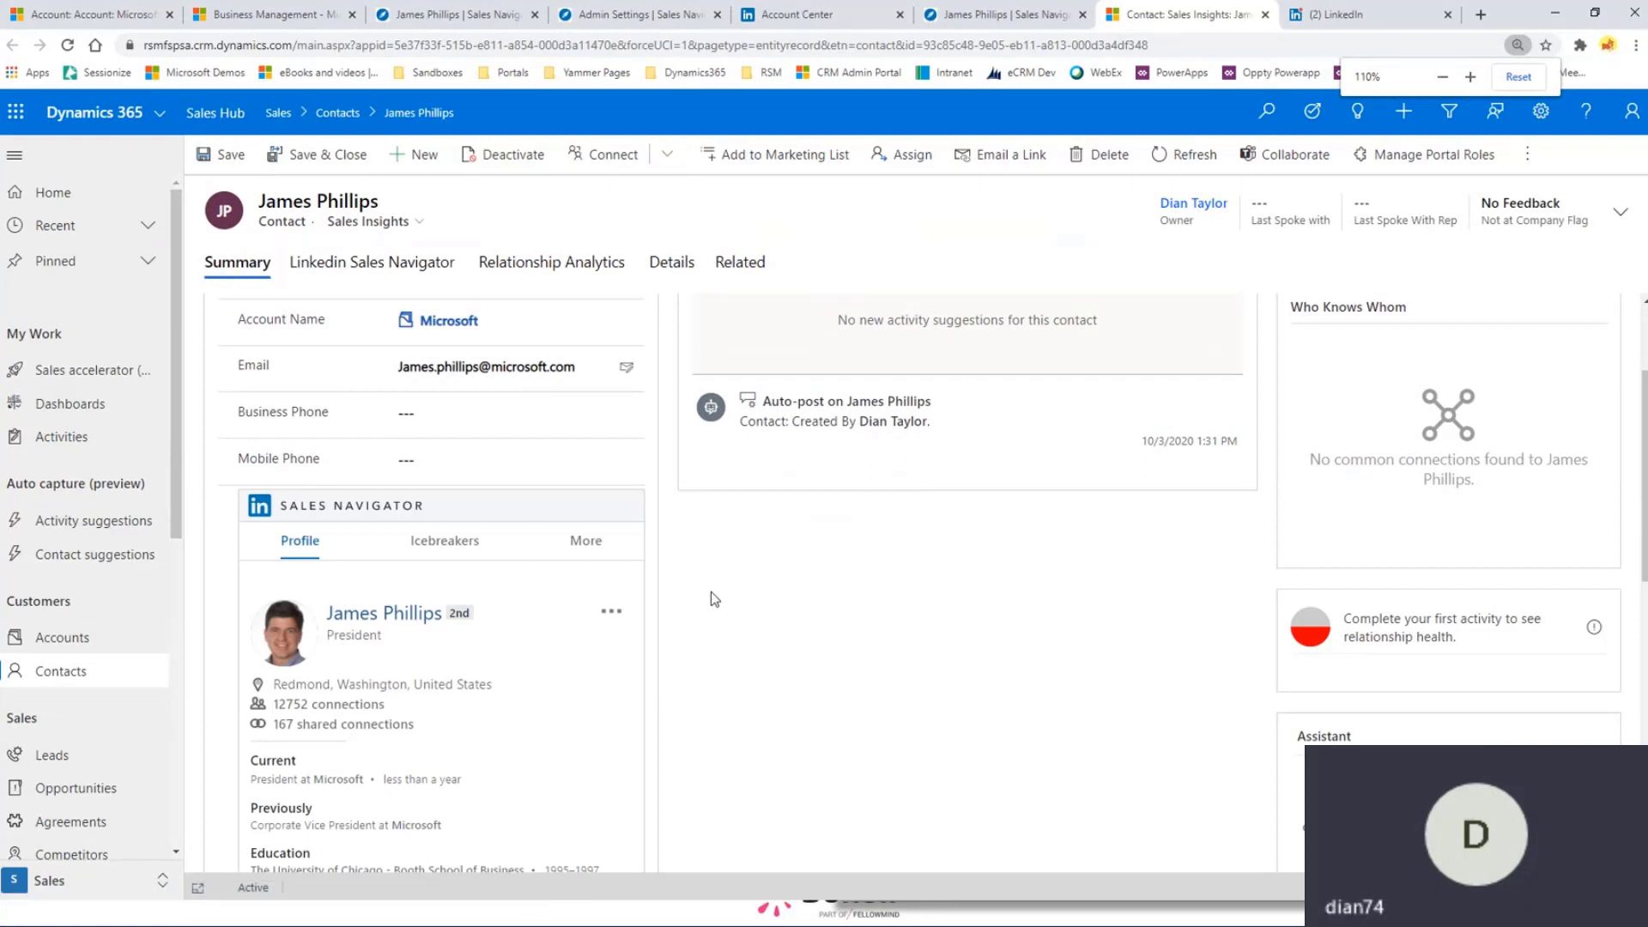
scroll(713, 600, "down", 1)
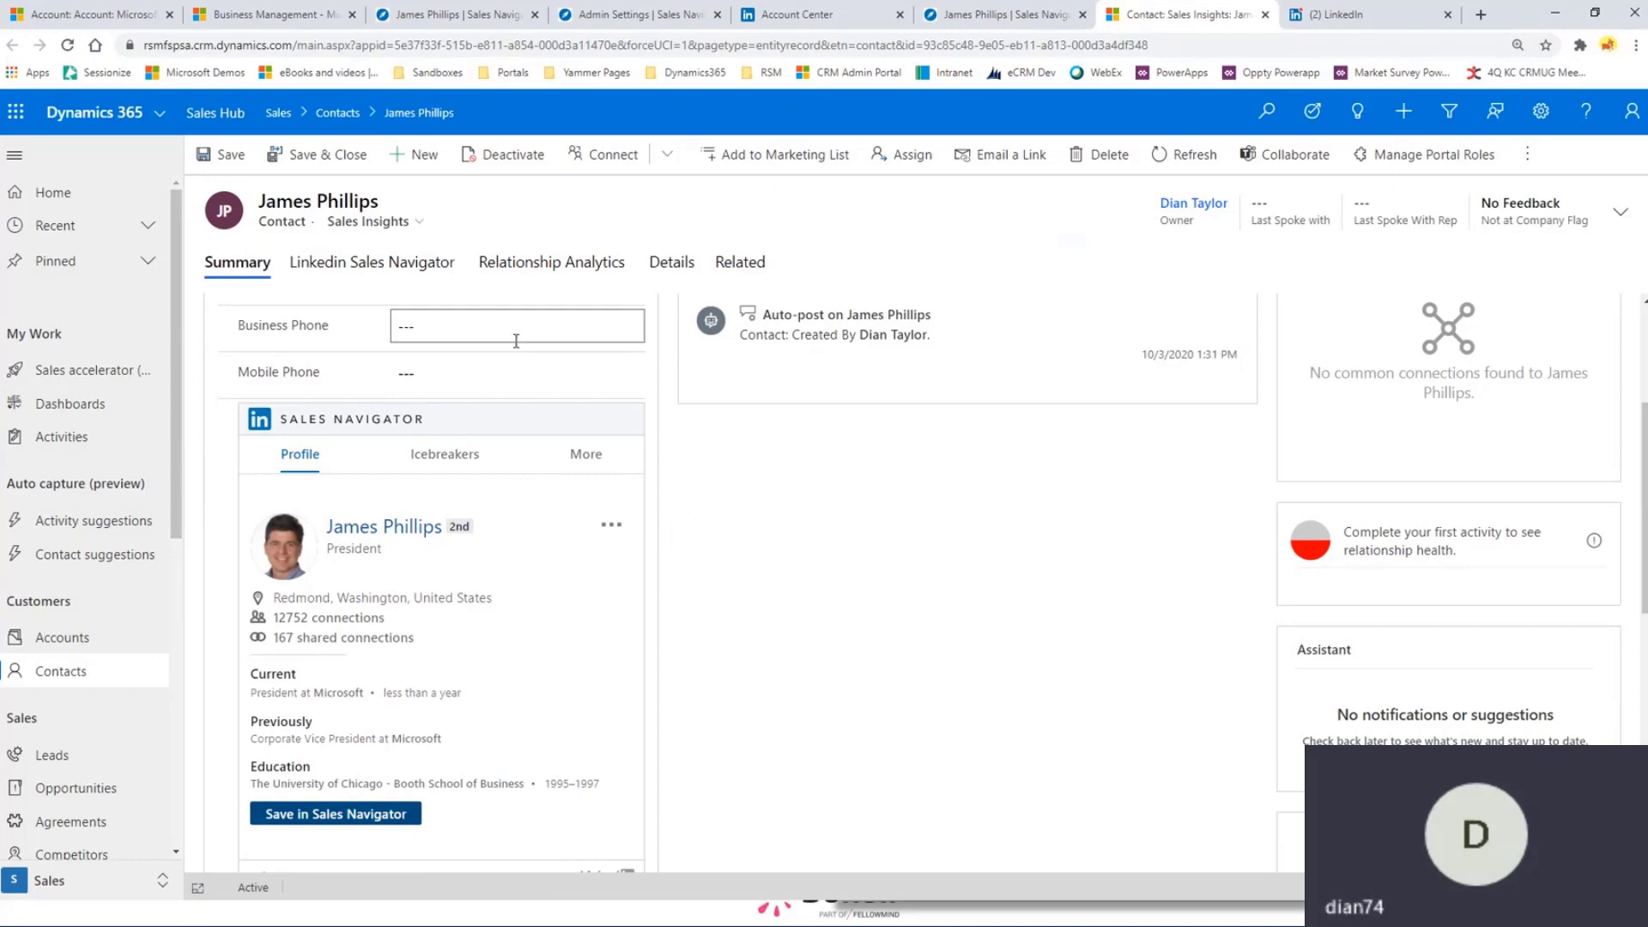
left_click(388, 273)
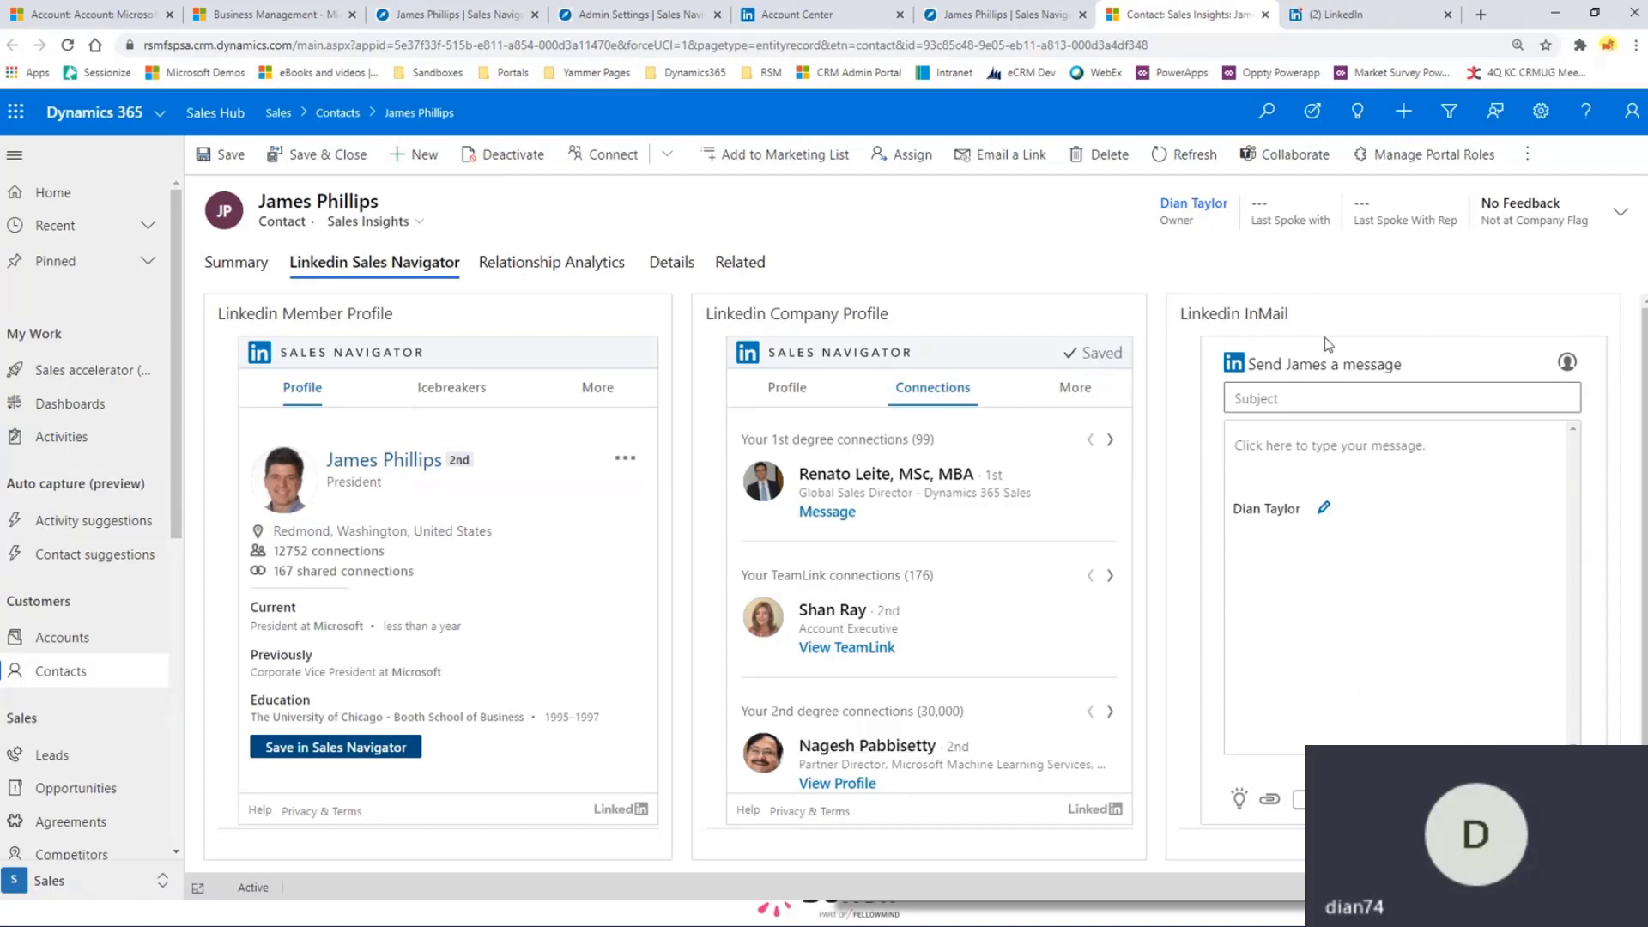
left_click(1493, 401)
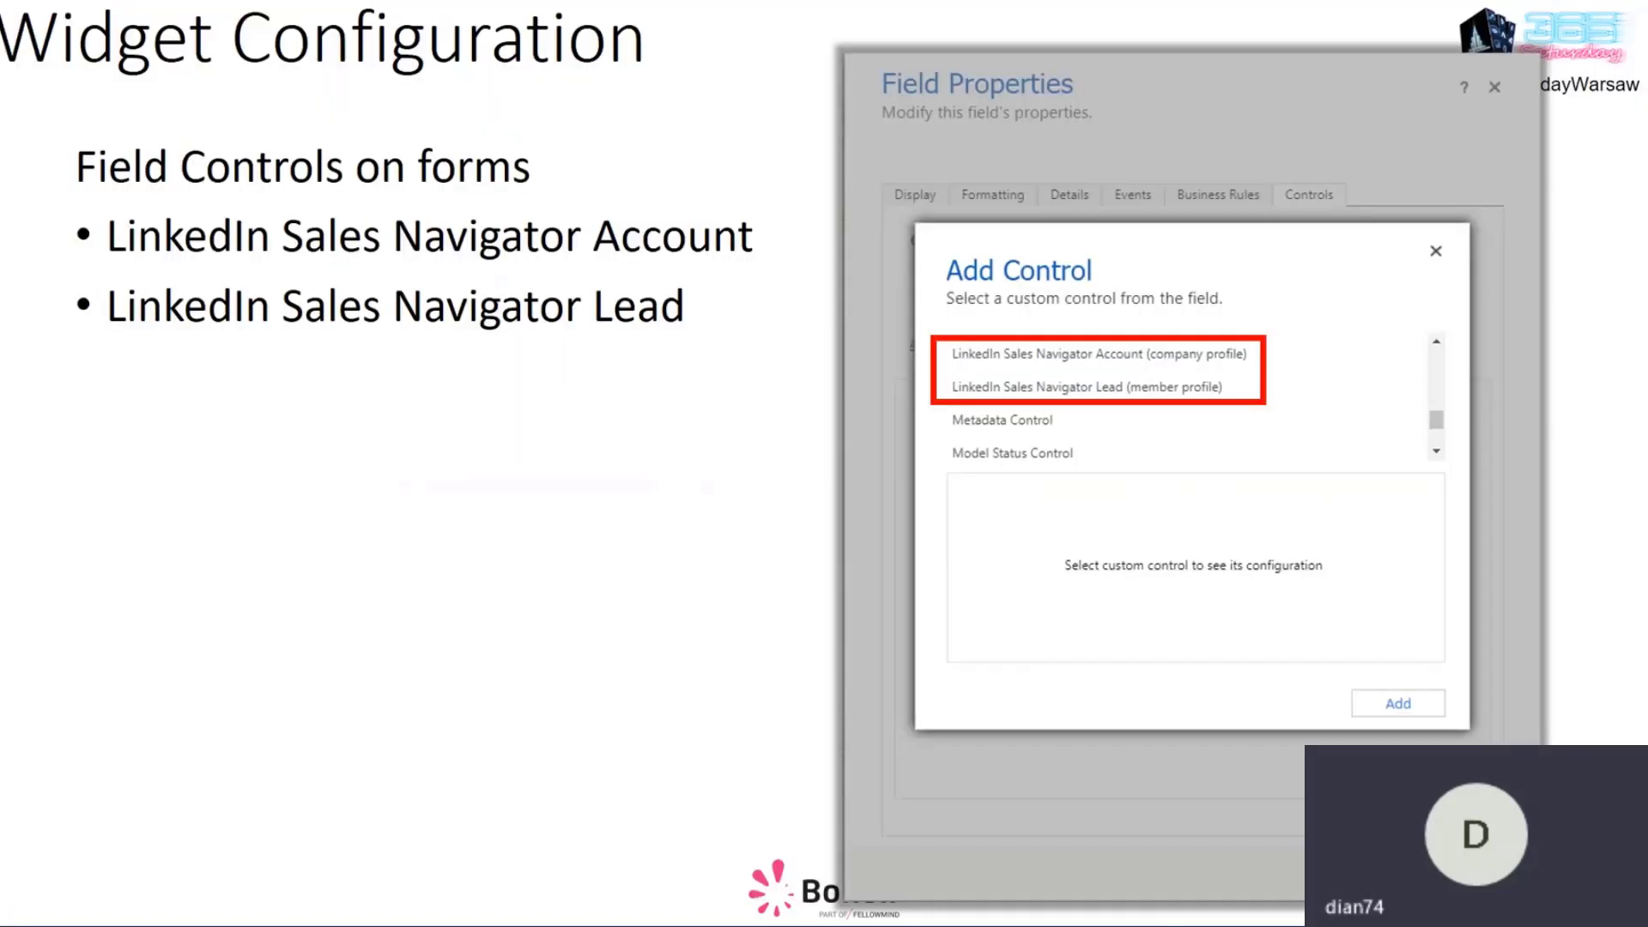
key("Right")
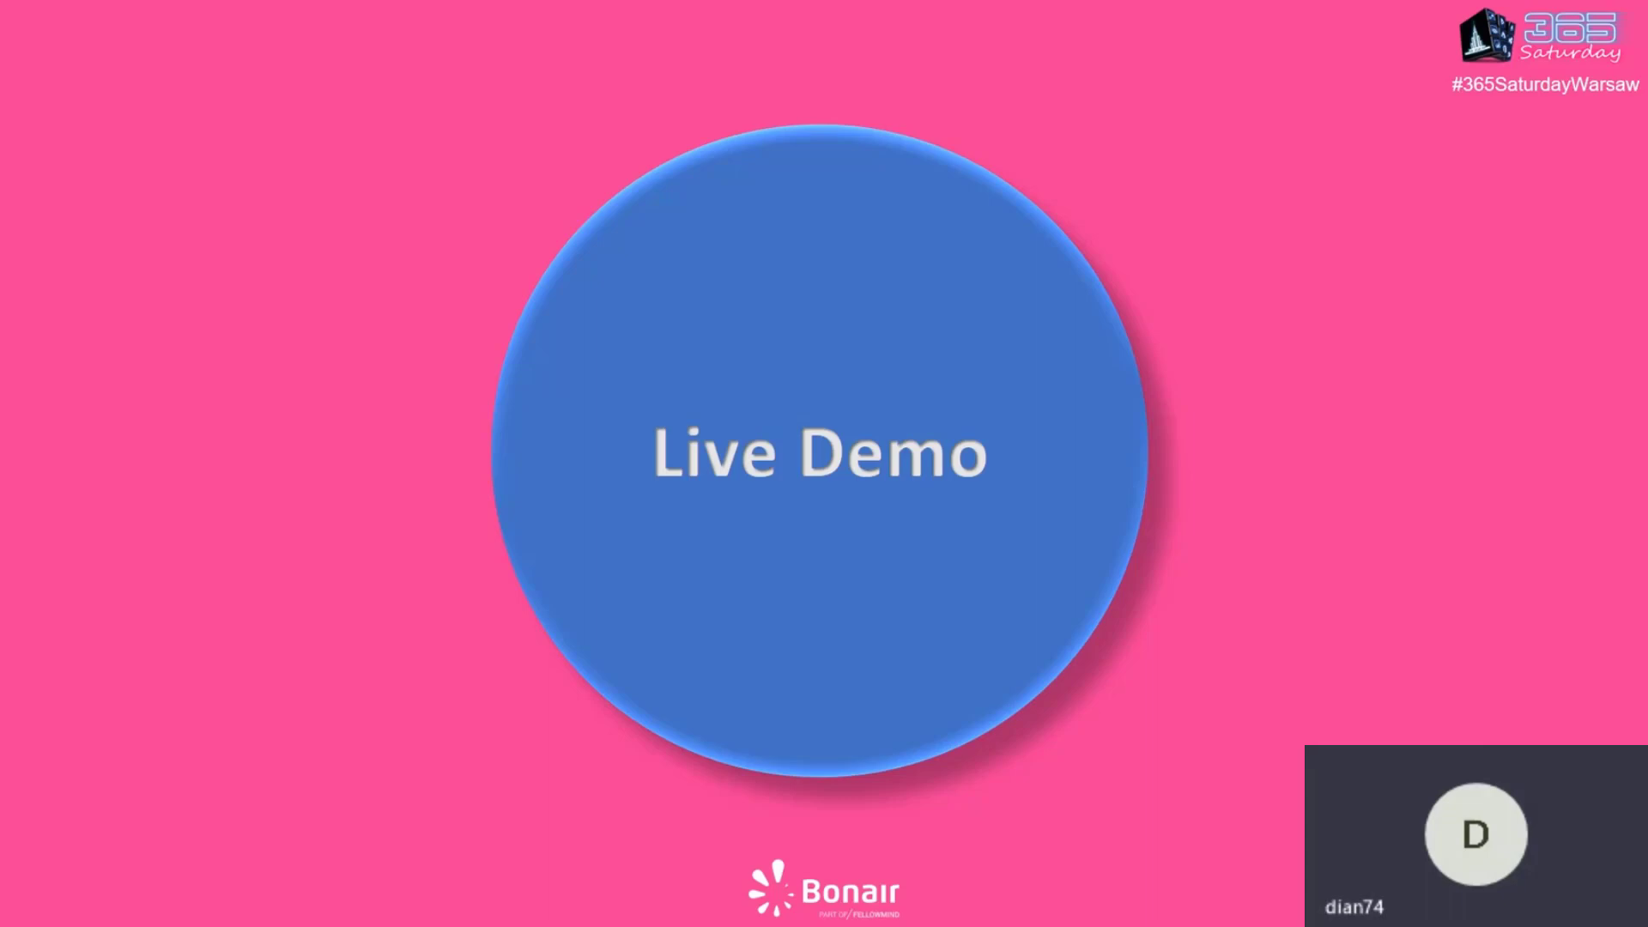
key("alt+Tab")
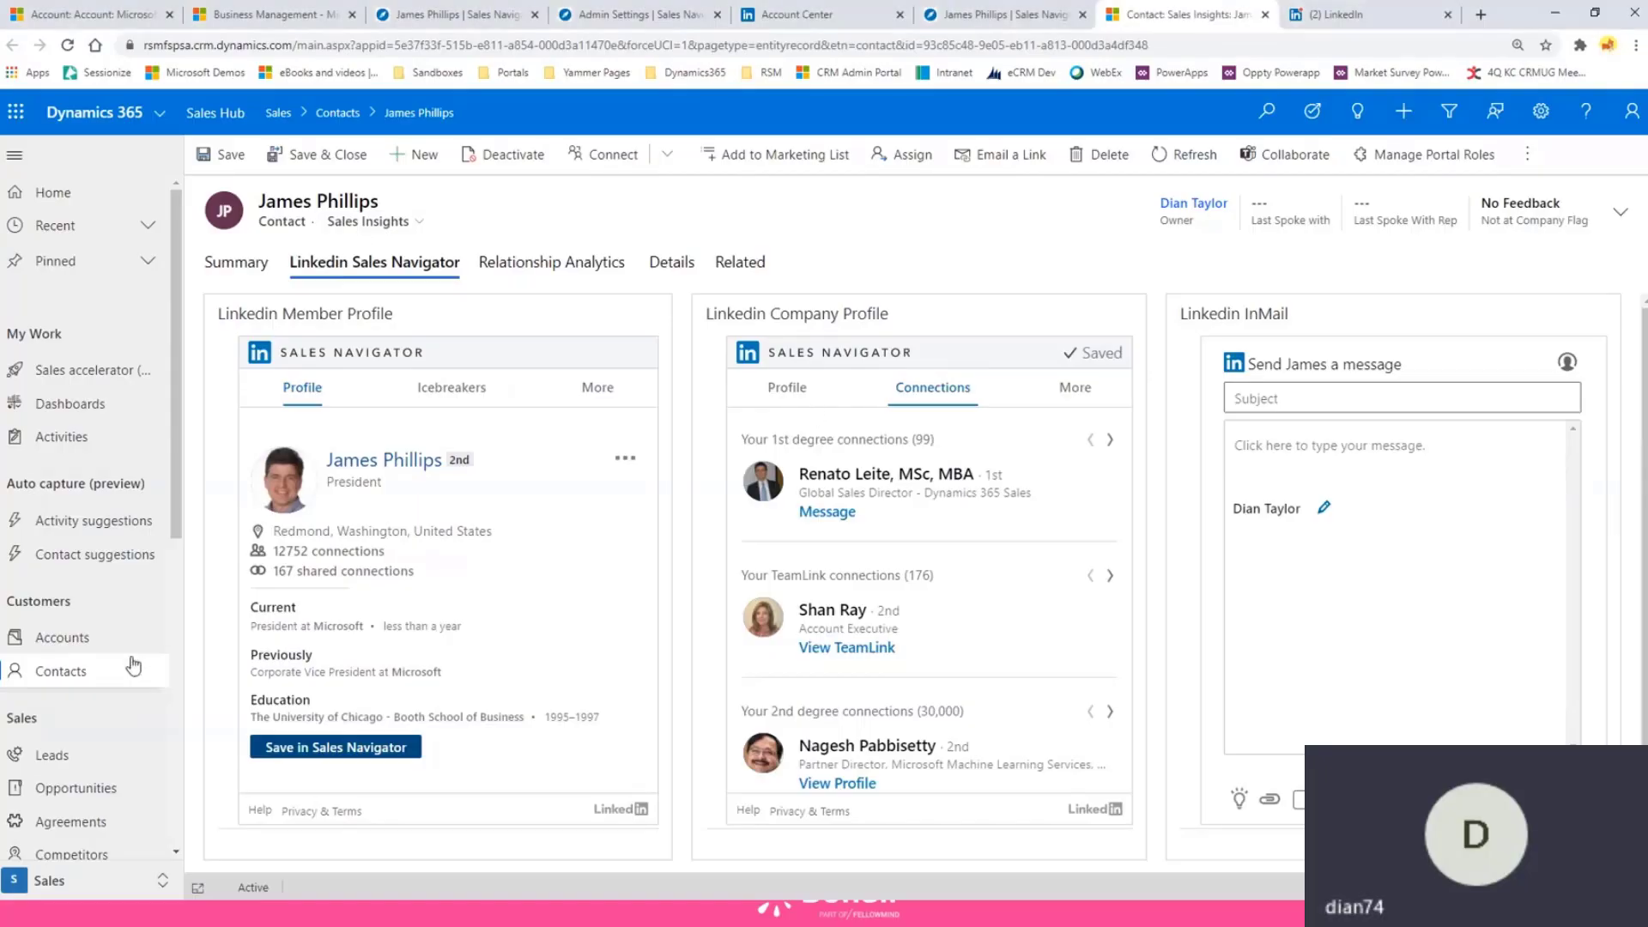
- Open the A. Datum Corporation contact listed among the active contacts below the Trey Research Assembly one, and examine its timeline and Sales Navigator profile
left_click(69, 670)
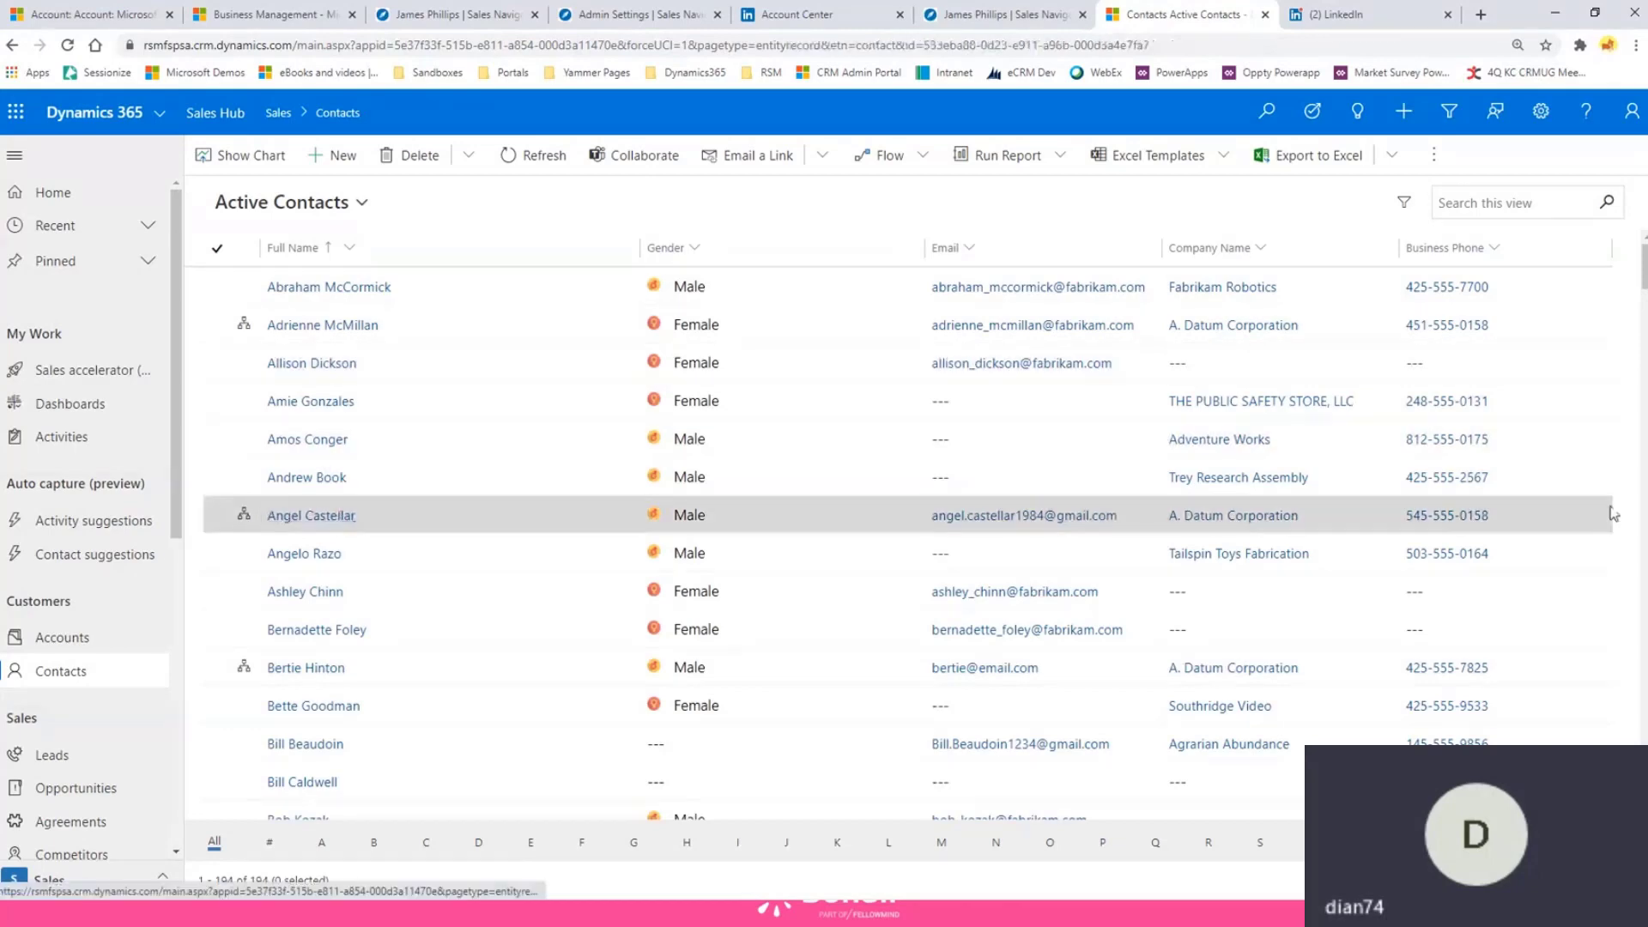
left_click(339, 515)
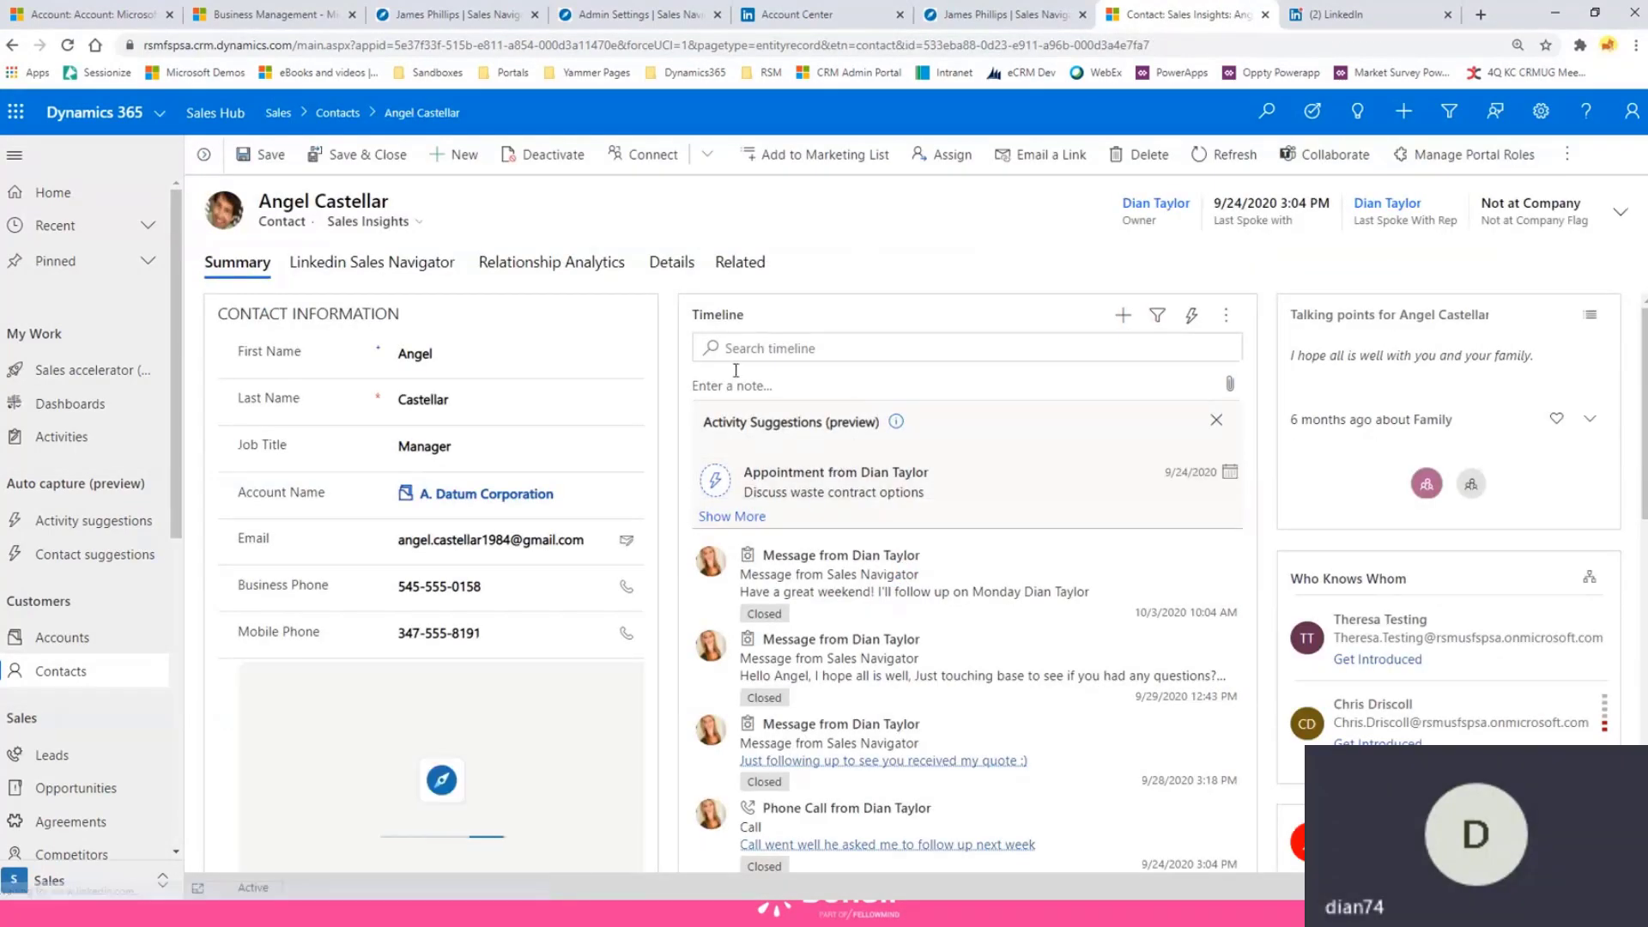
scroll(897, 521, "down", 1)
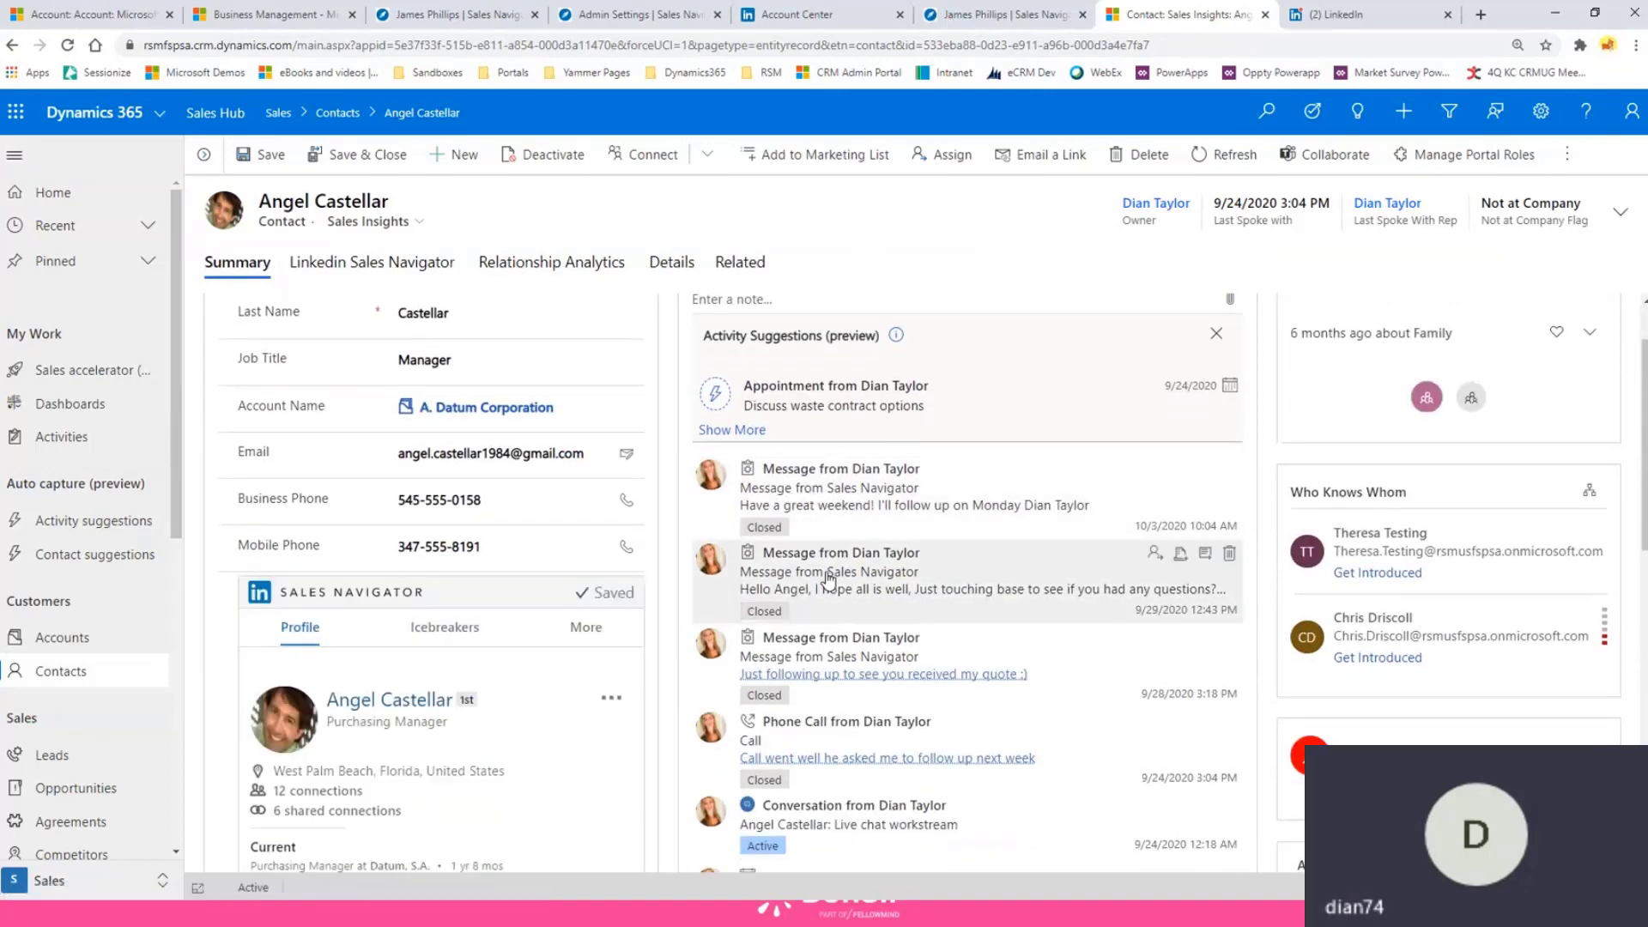
scroll(824, 429, "down", 1)
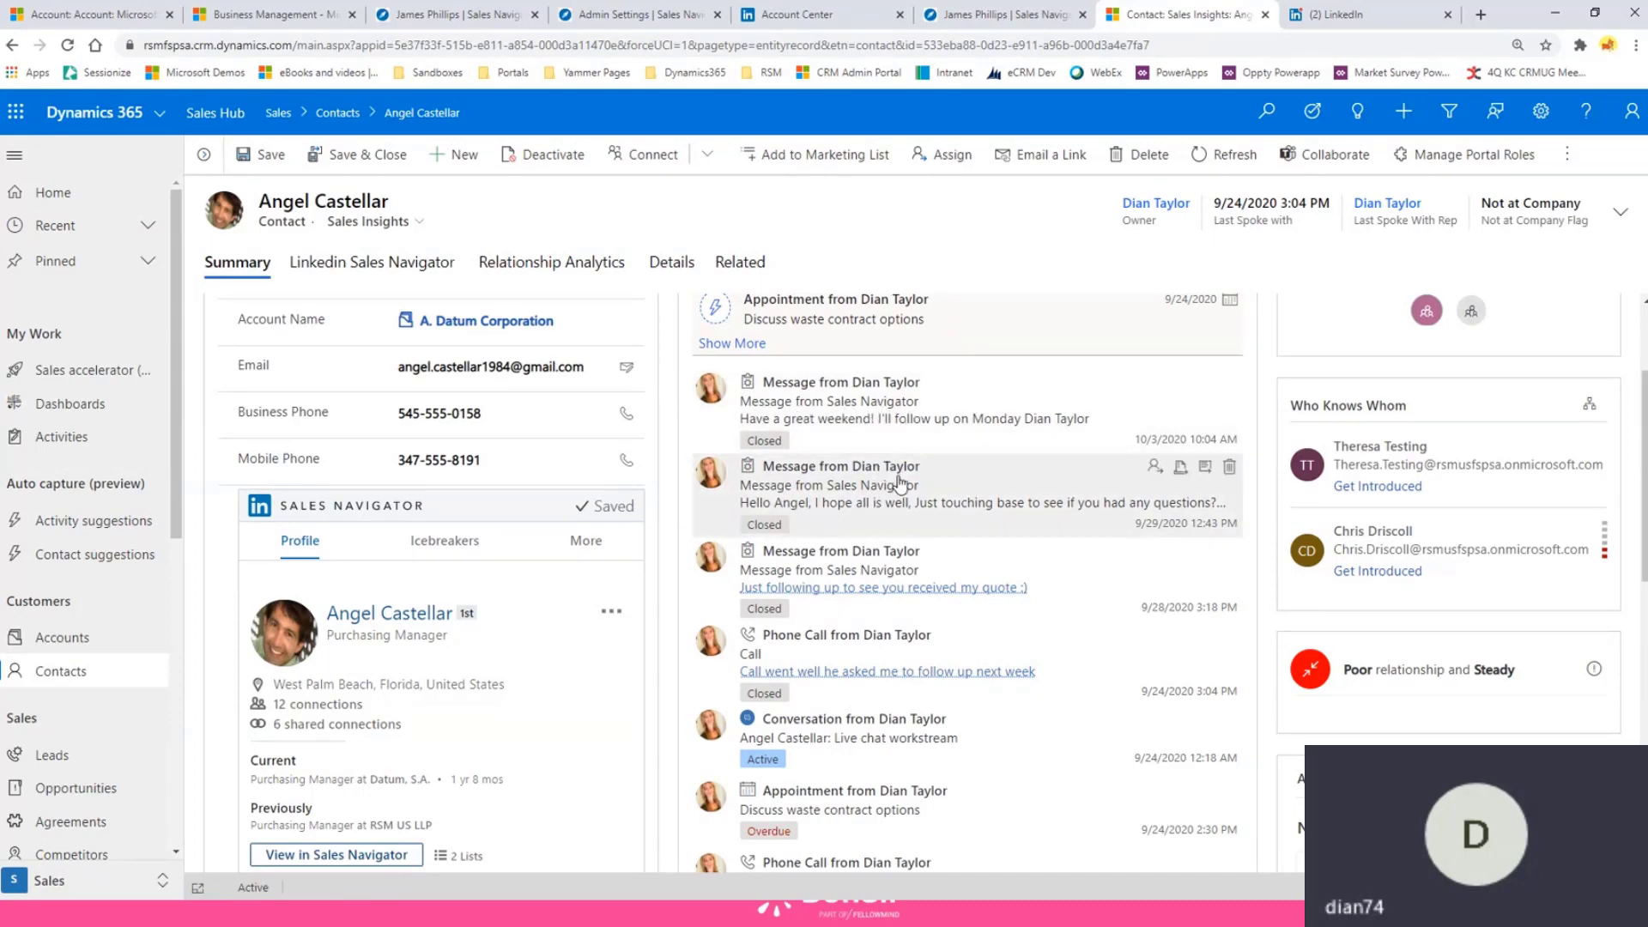
- View the contact's full profile in Sales Navigator from the LinkedIn Member Profile widget, and return to the contact record
left_click(384, 265)
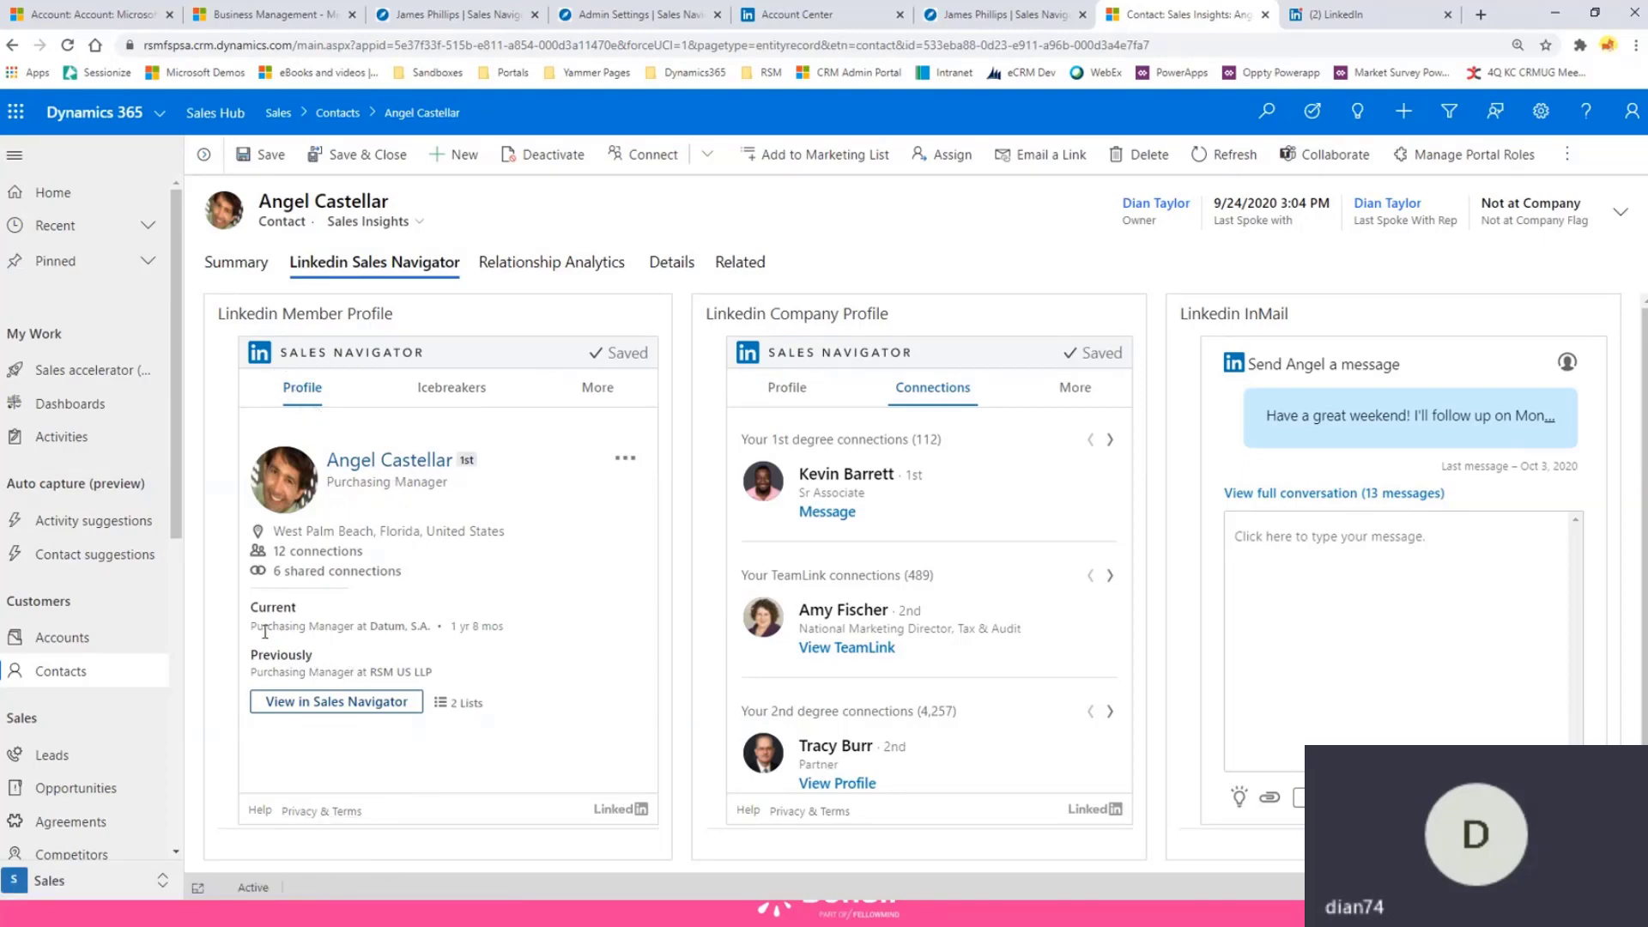
left_click(318, 704)
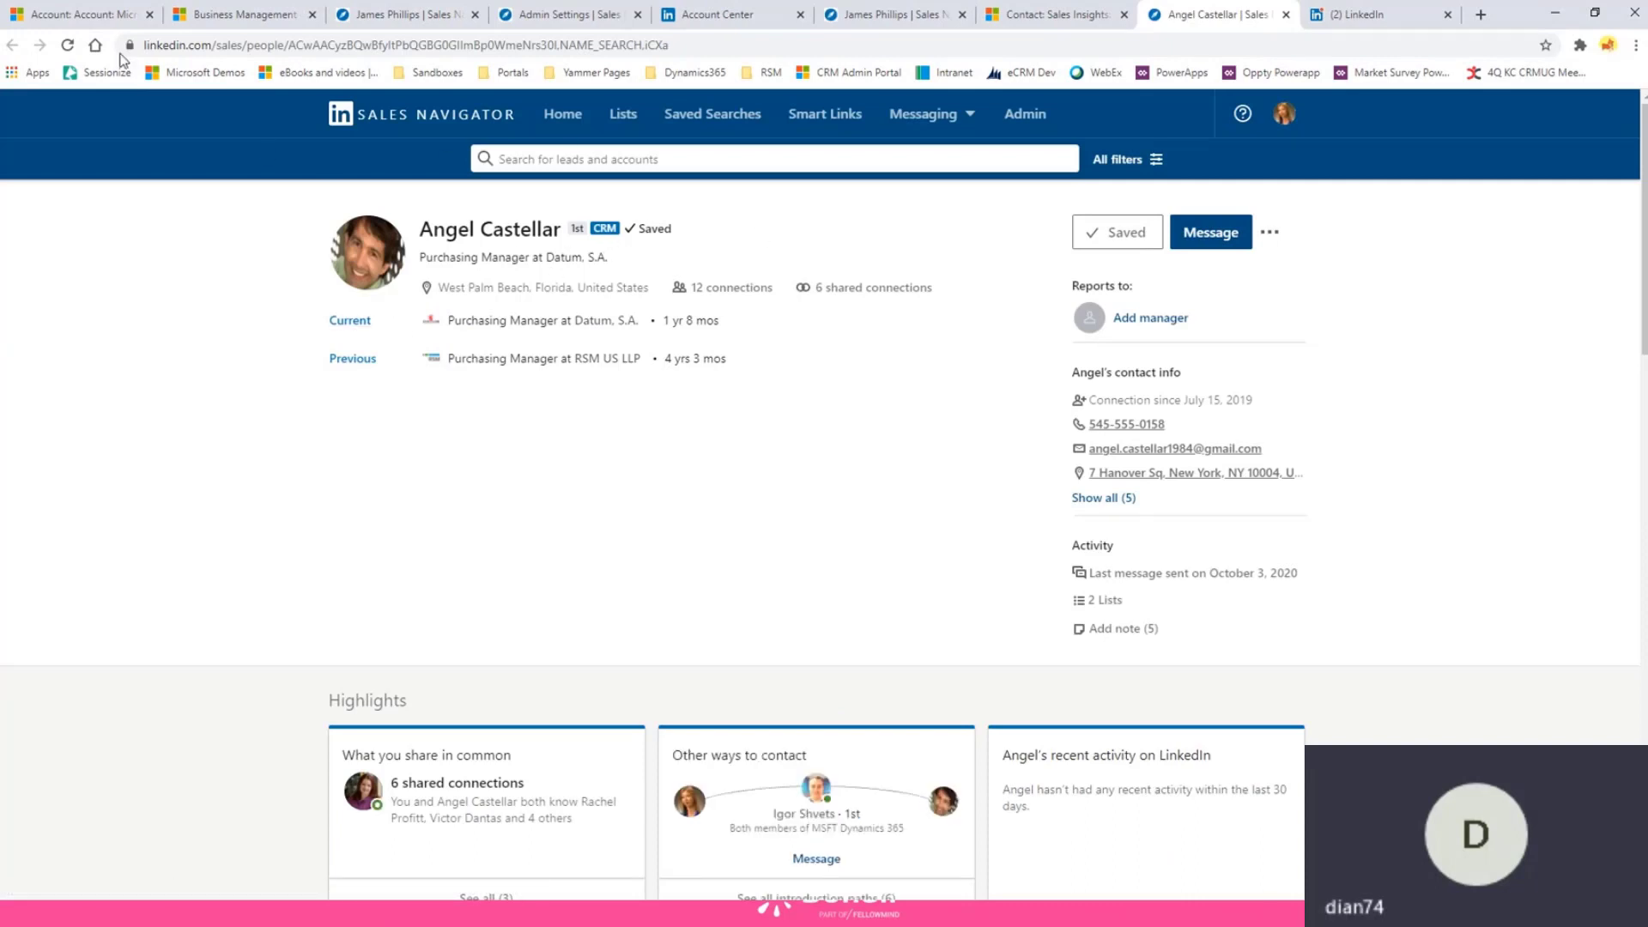
left_click(99, 12)
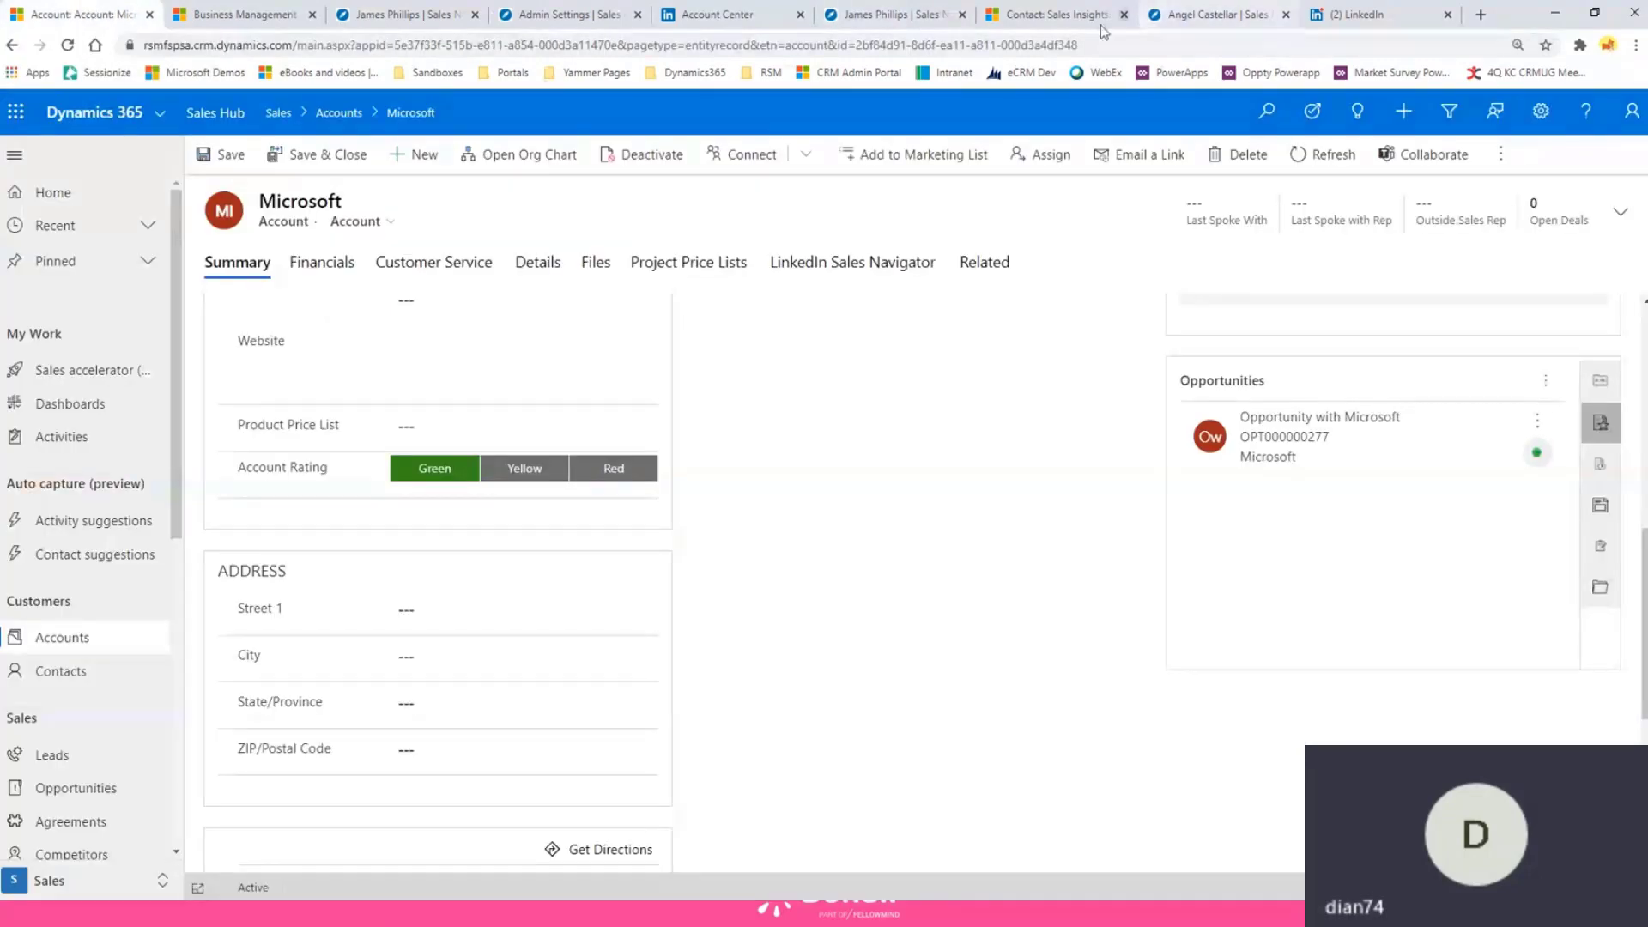
left_click(1070, 16)
mouse_move(1070, 16)
left_mouse_down()
mouse_move(632, 16)
mouse_move(1057, 15)
left_mouse_up()
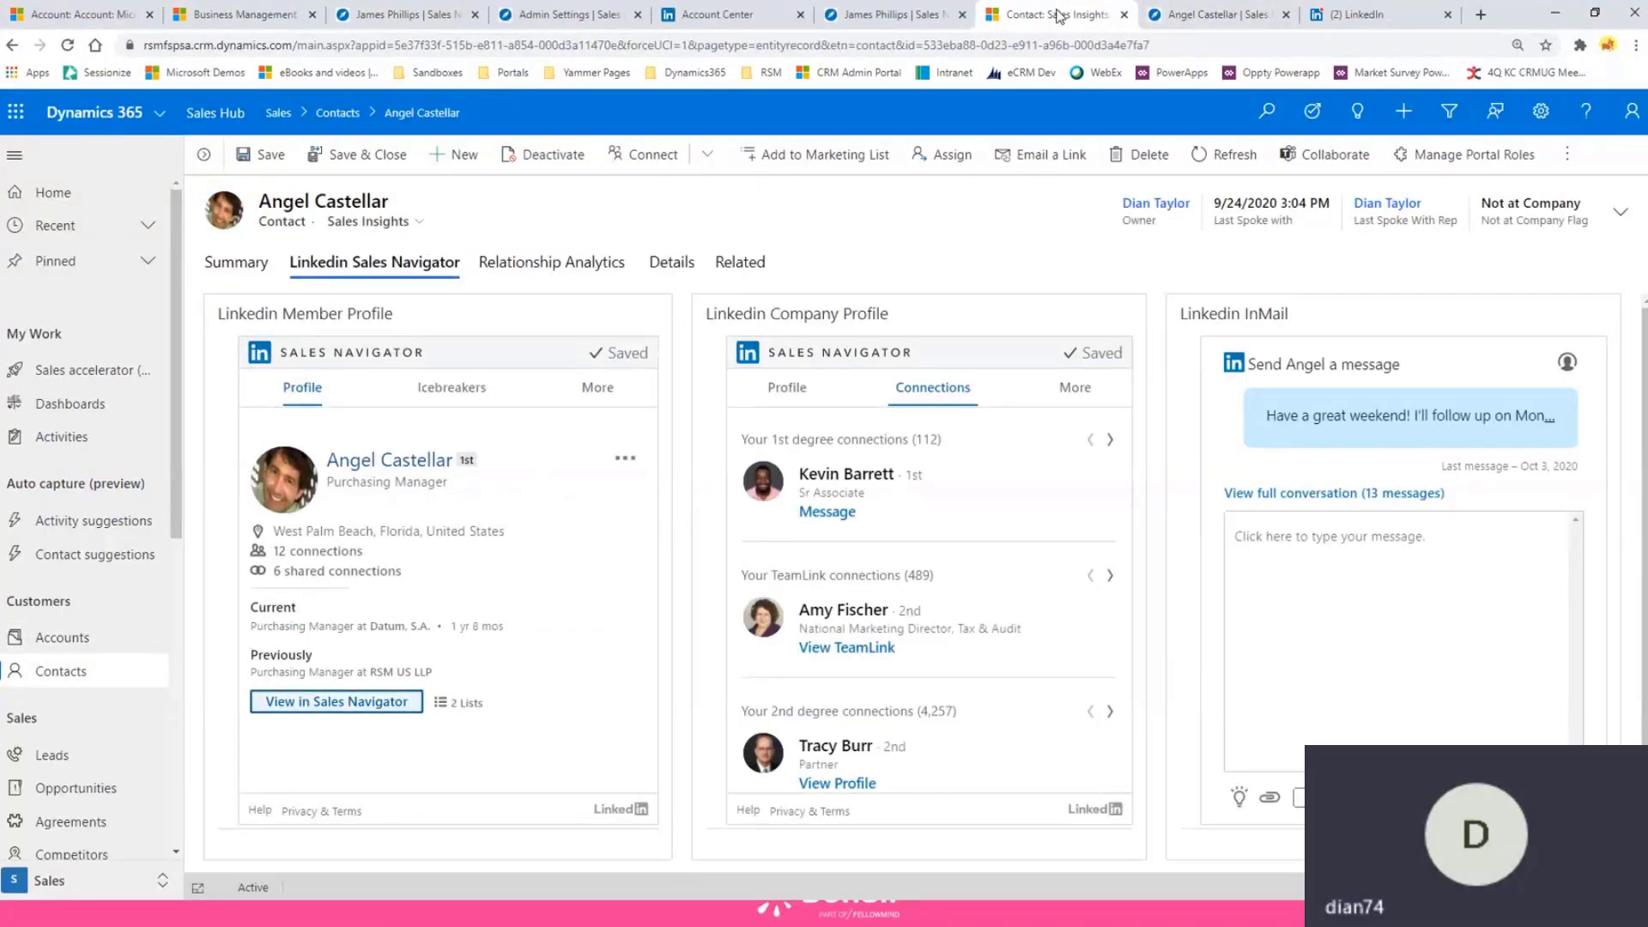
- Examine all the Icebreakers highlights in the LinkedIn Member Profile widget and show its Get introduced connections
left_click(450, 387)
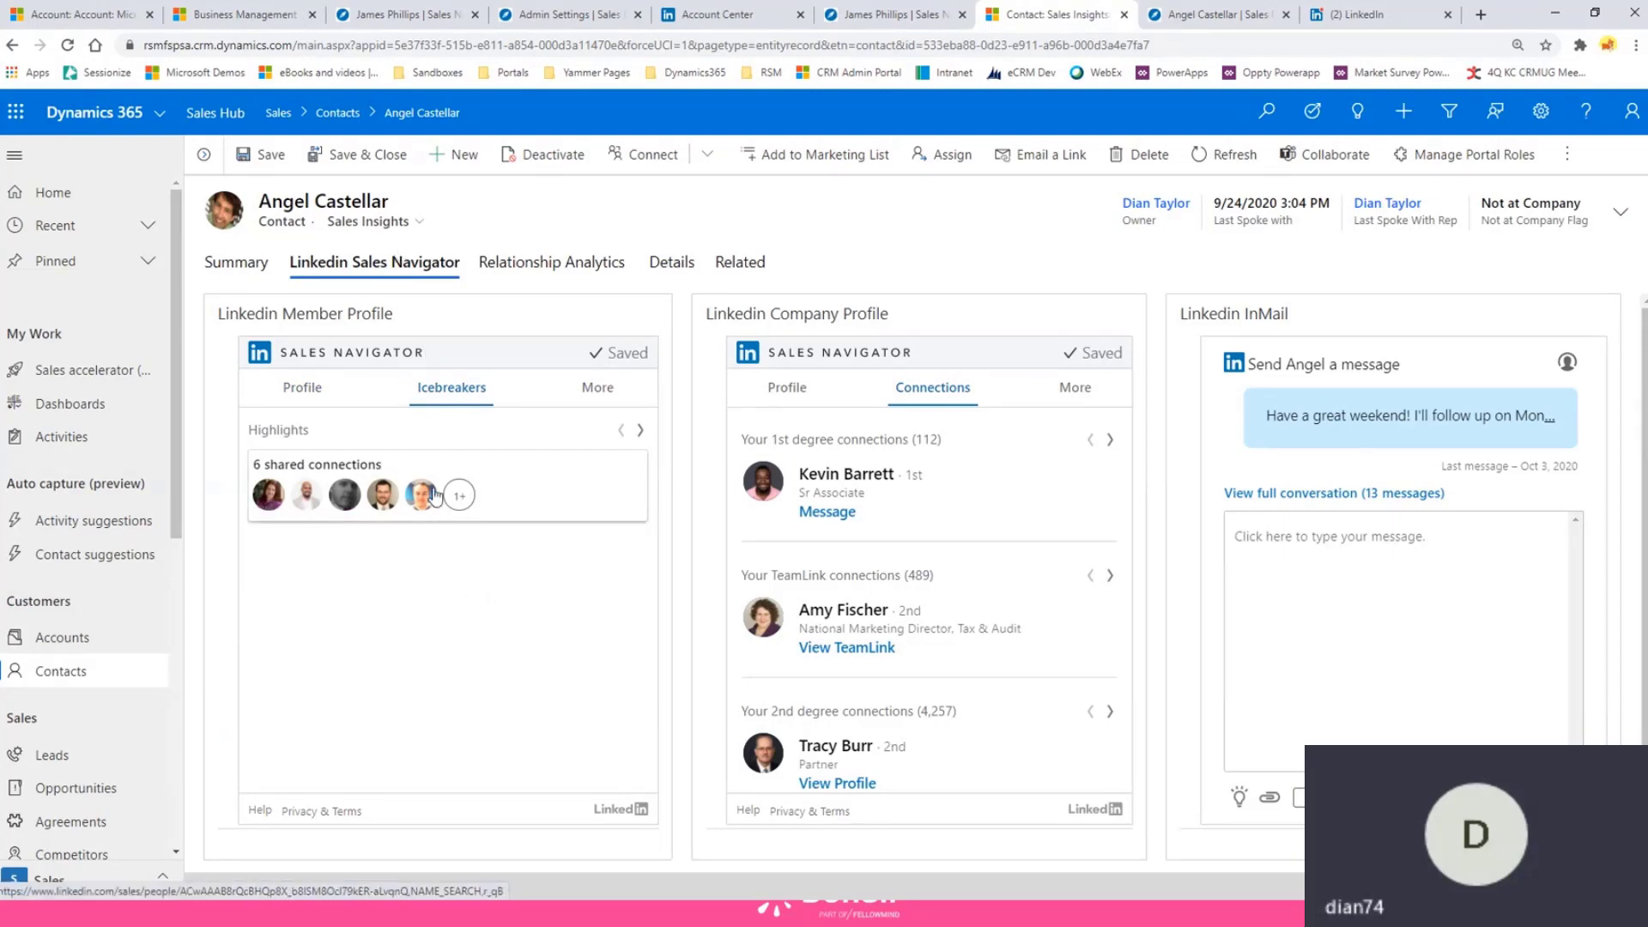
left_click(639, 431)
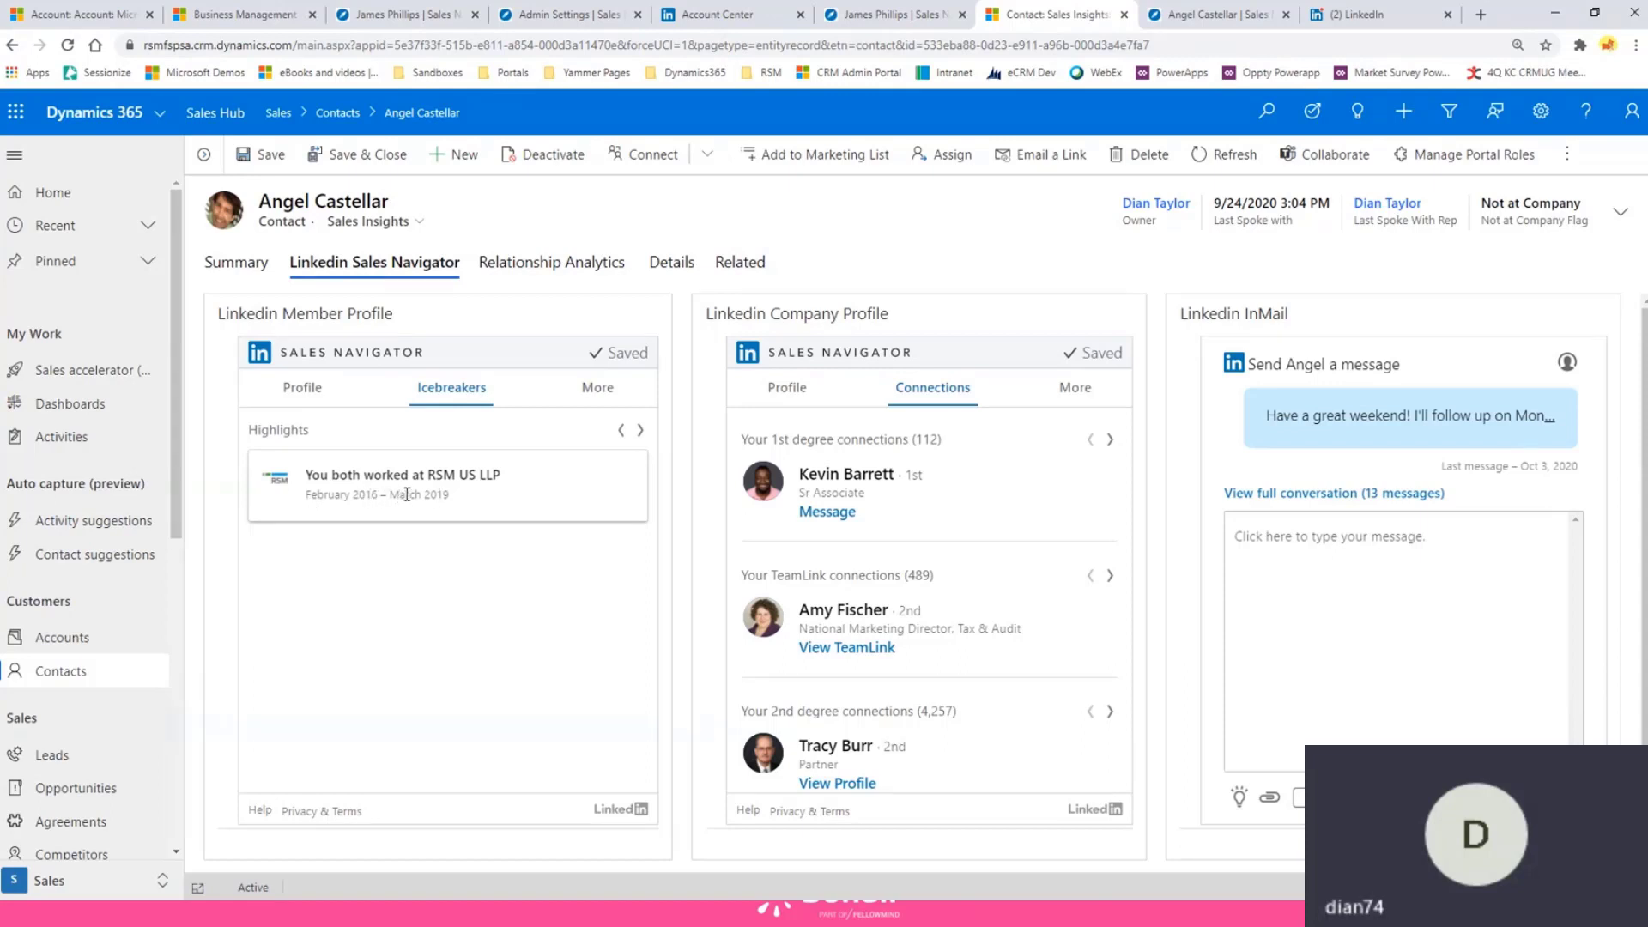
left_click(640, 430)
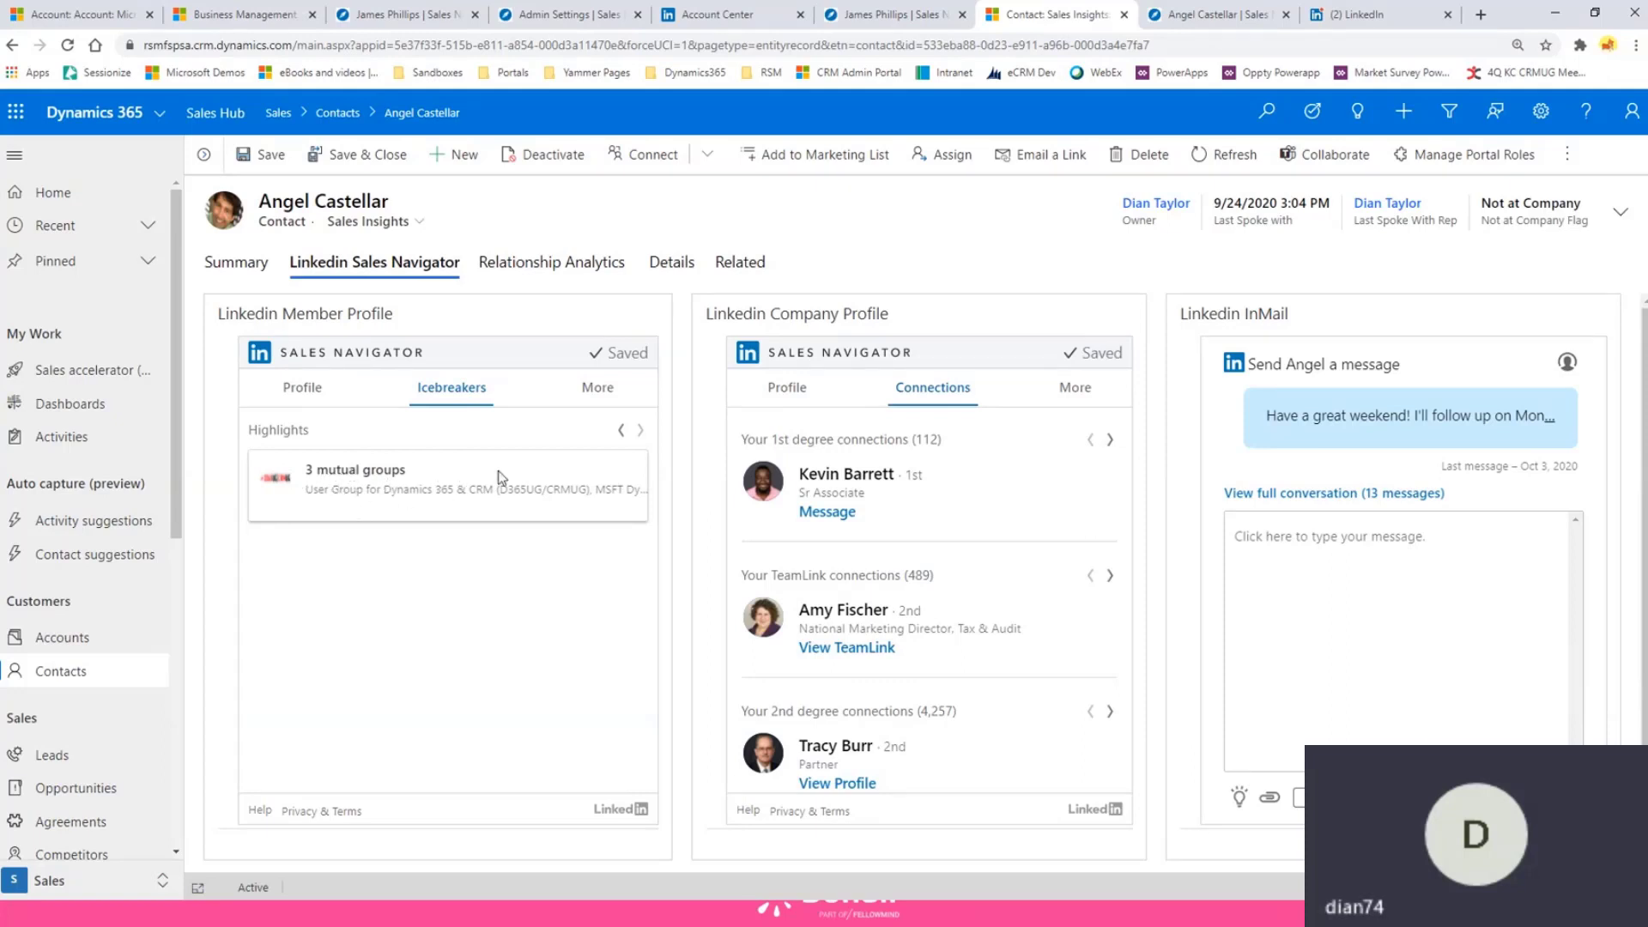
left_click(596, 387)
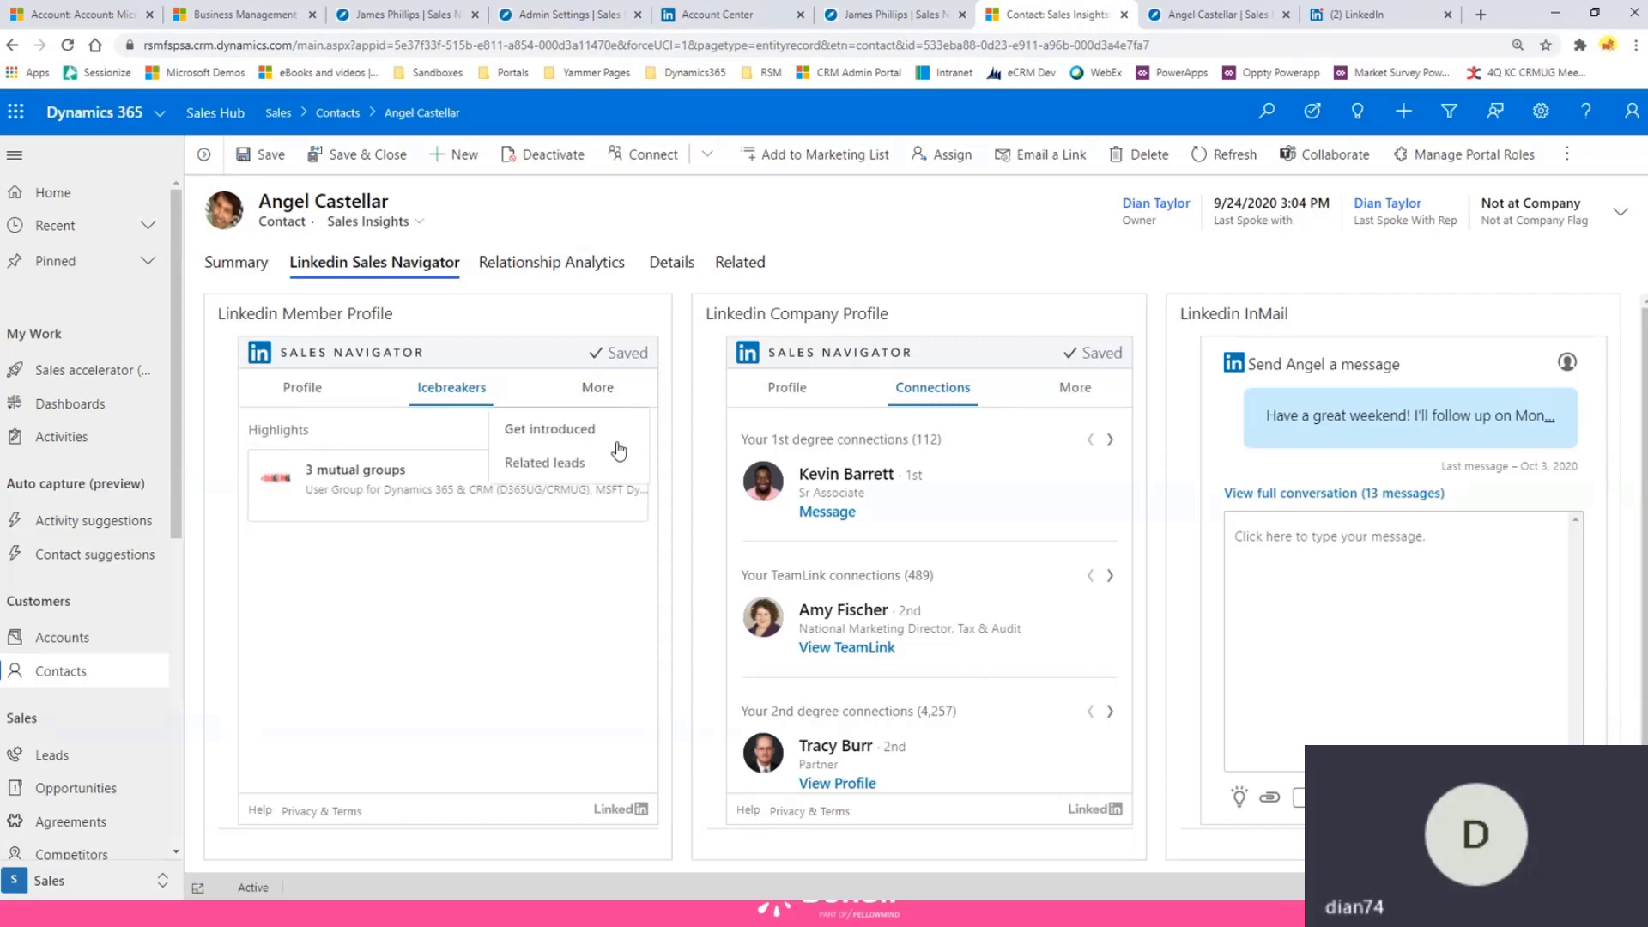
left_click(564, 434)
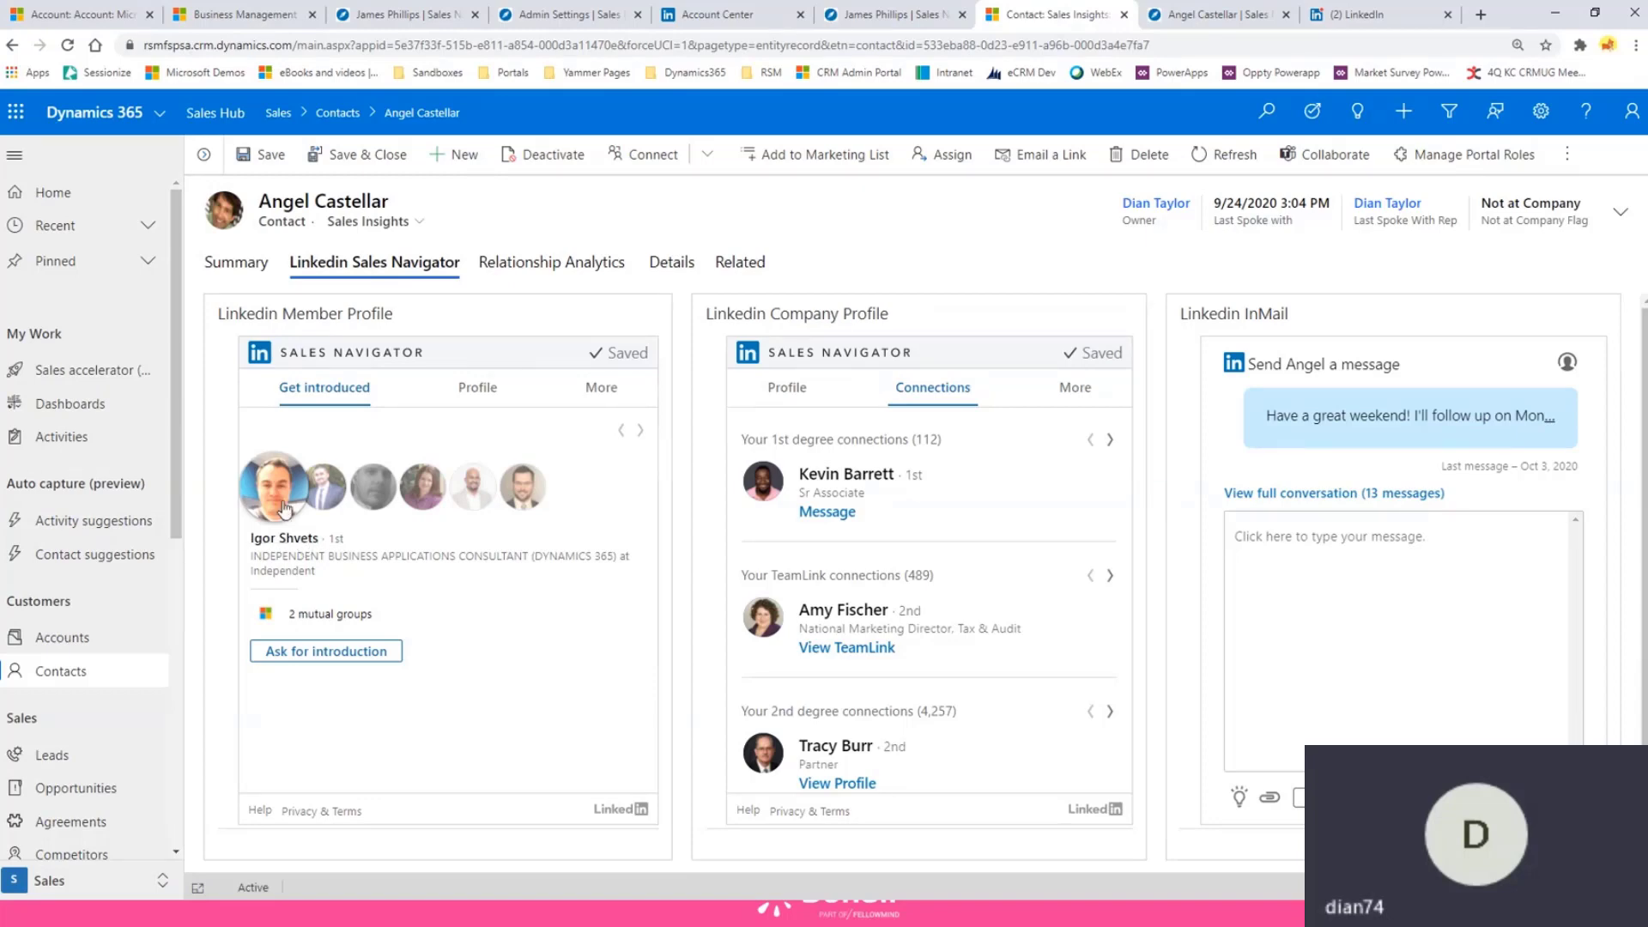
- Examine the suggested introducers, start an introduction request to the 365 Saturday Ambassador in Sales Navigator, and return to the contact record
mouse_move(467, 491)
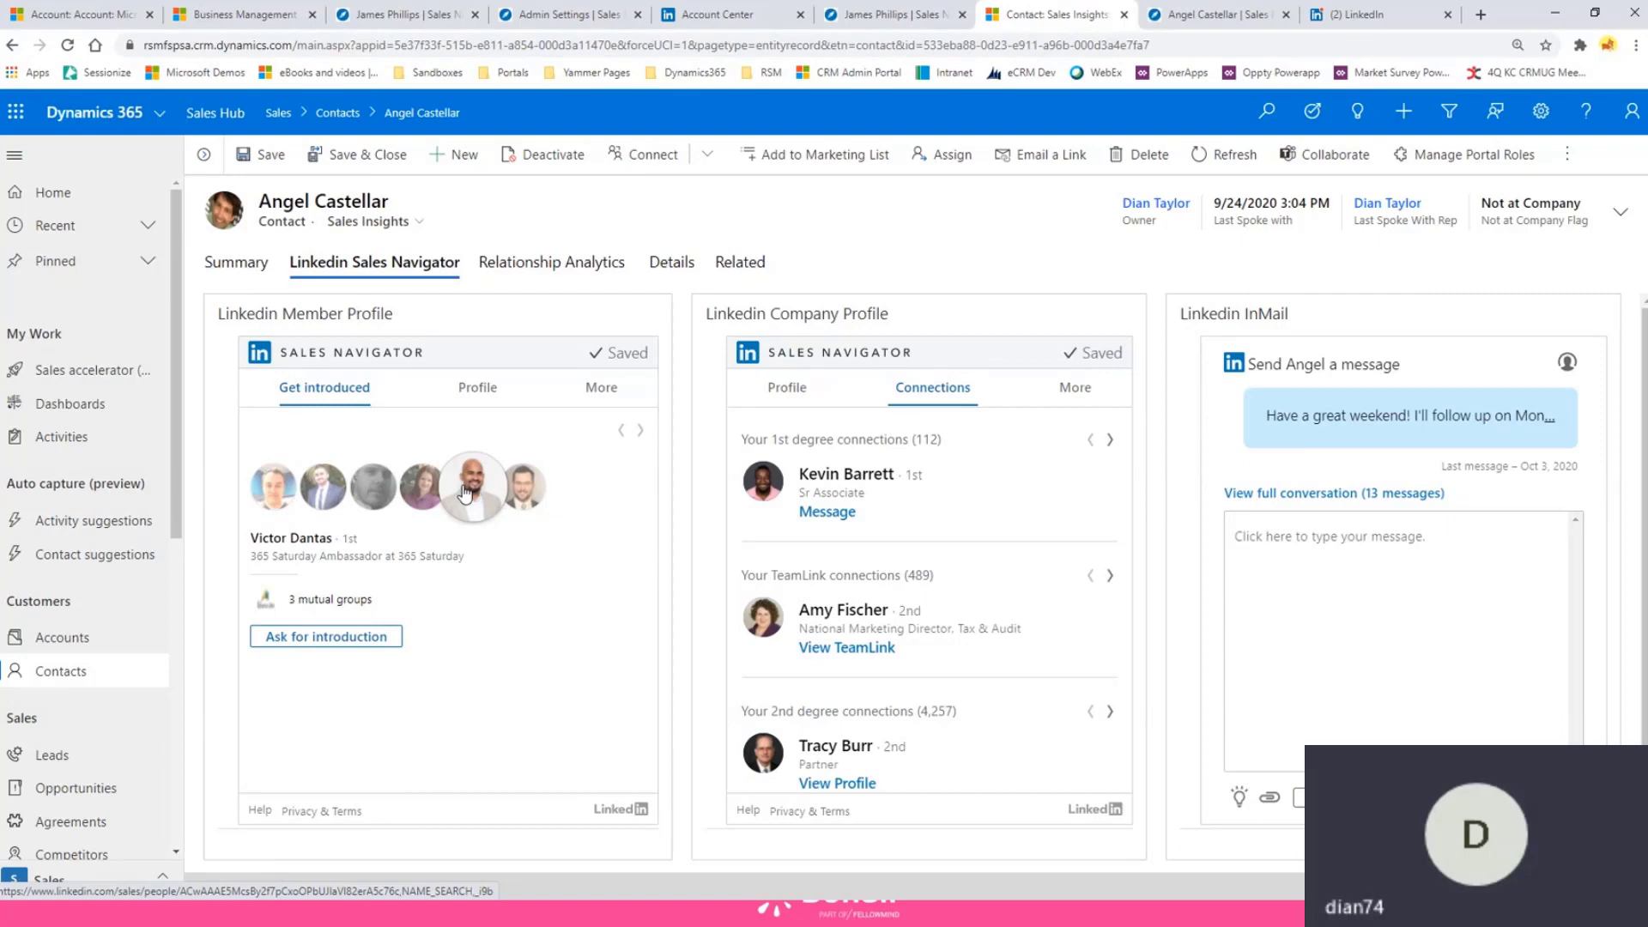
mouse_move(349, 486)
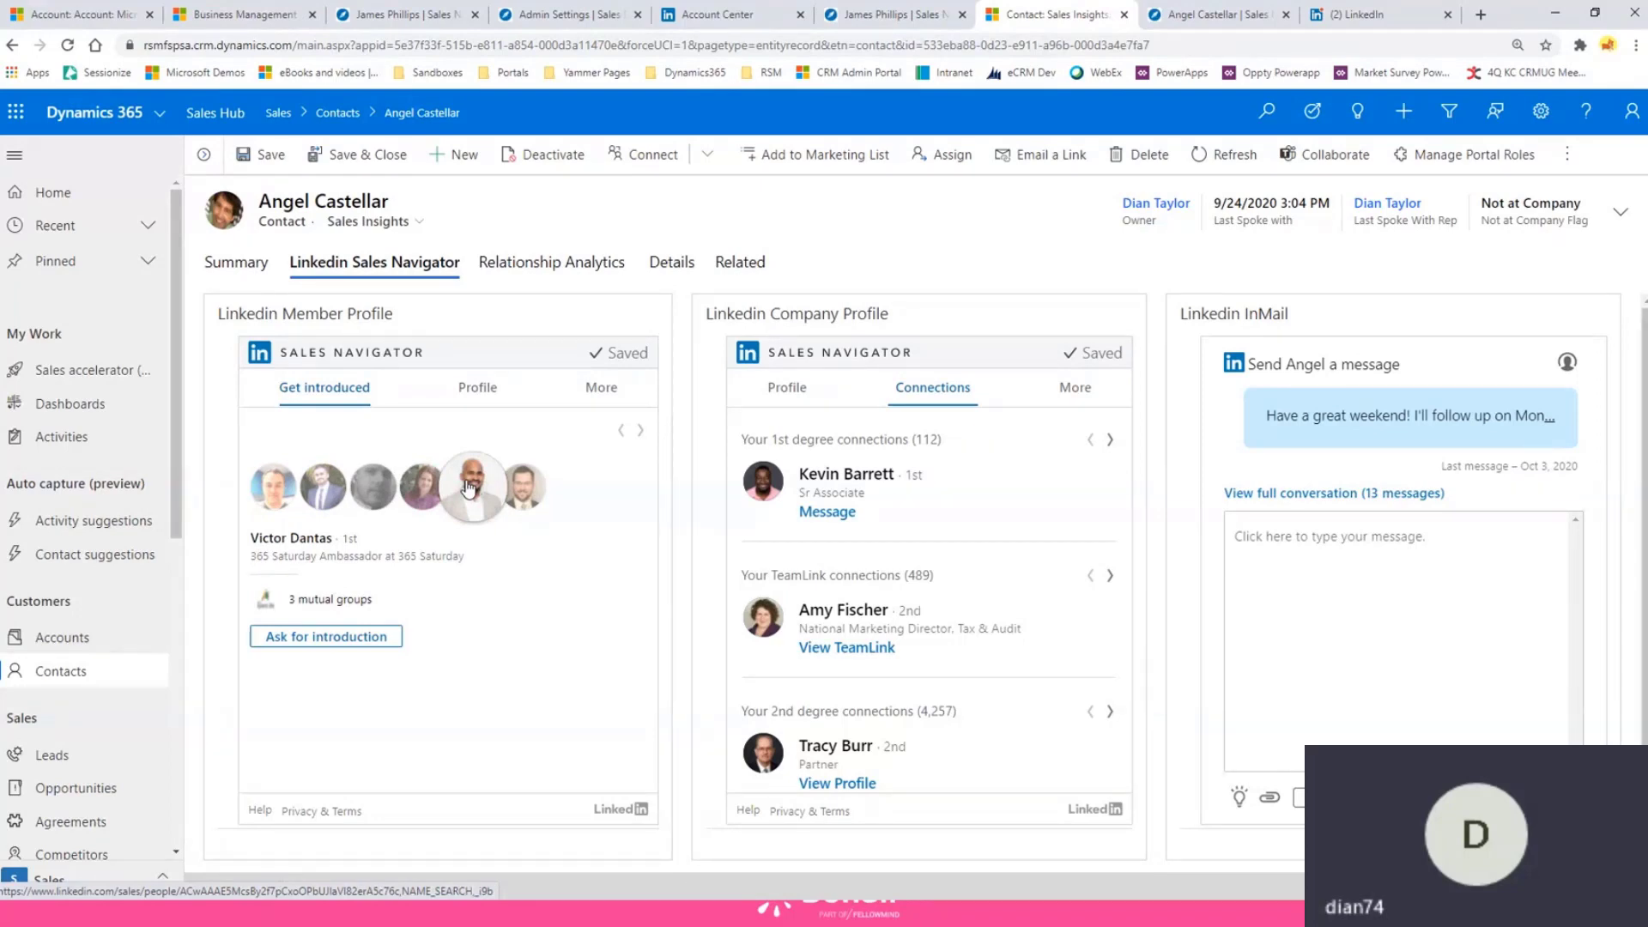
left_click(359, 637)
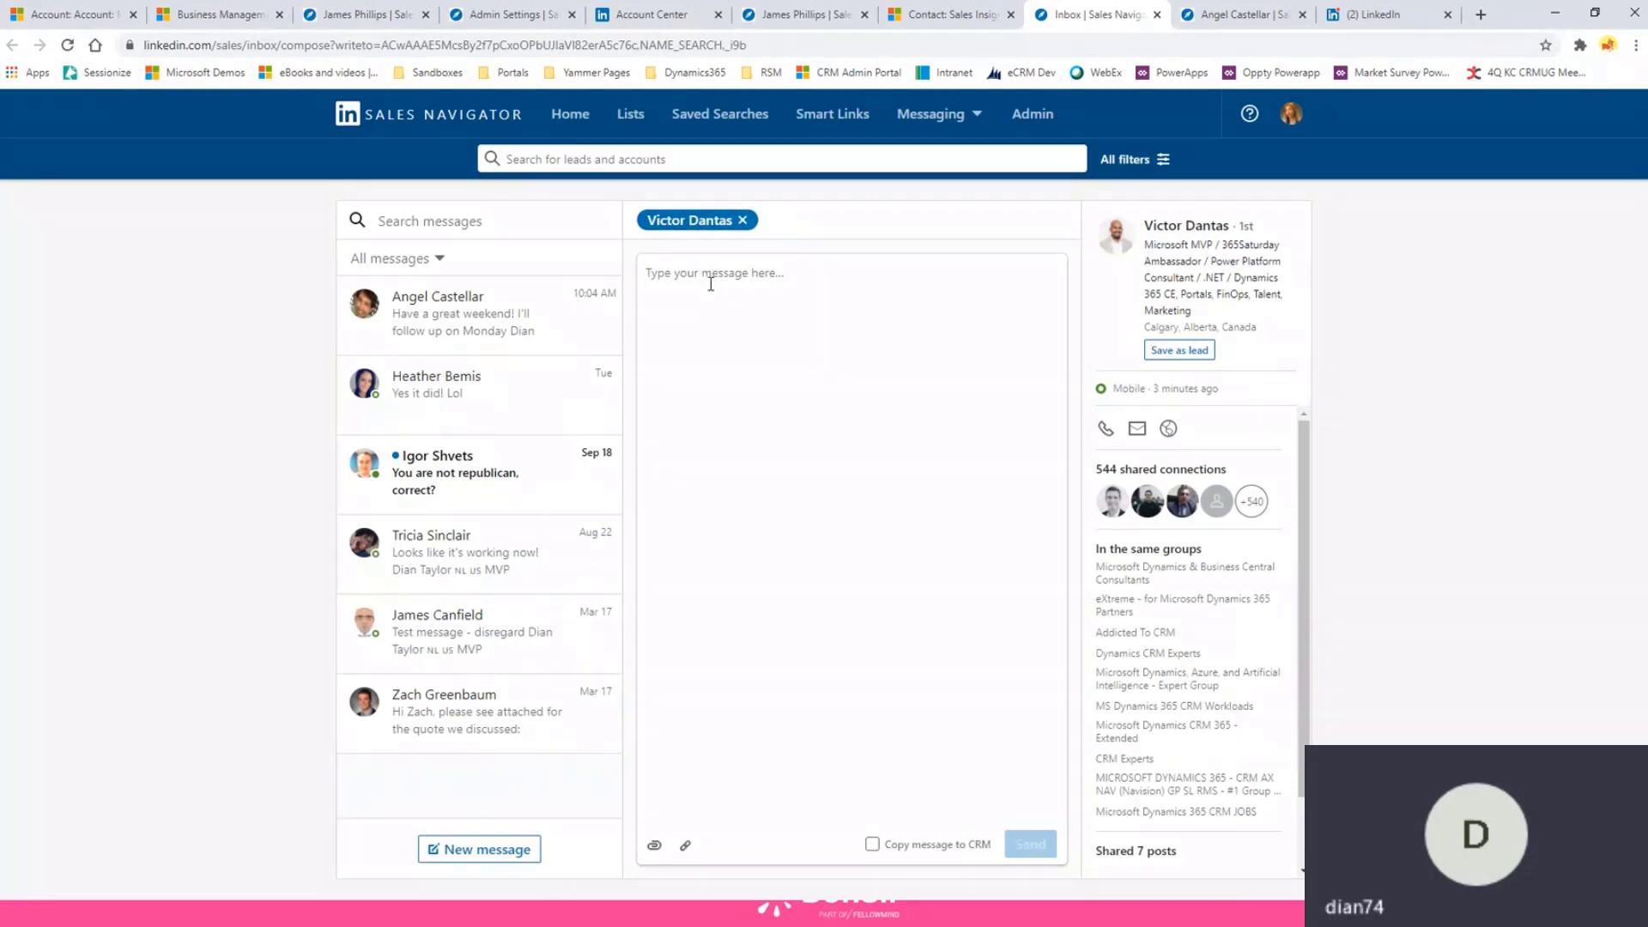
left_click(949, 15)
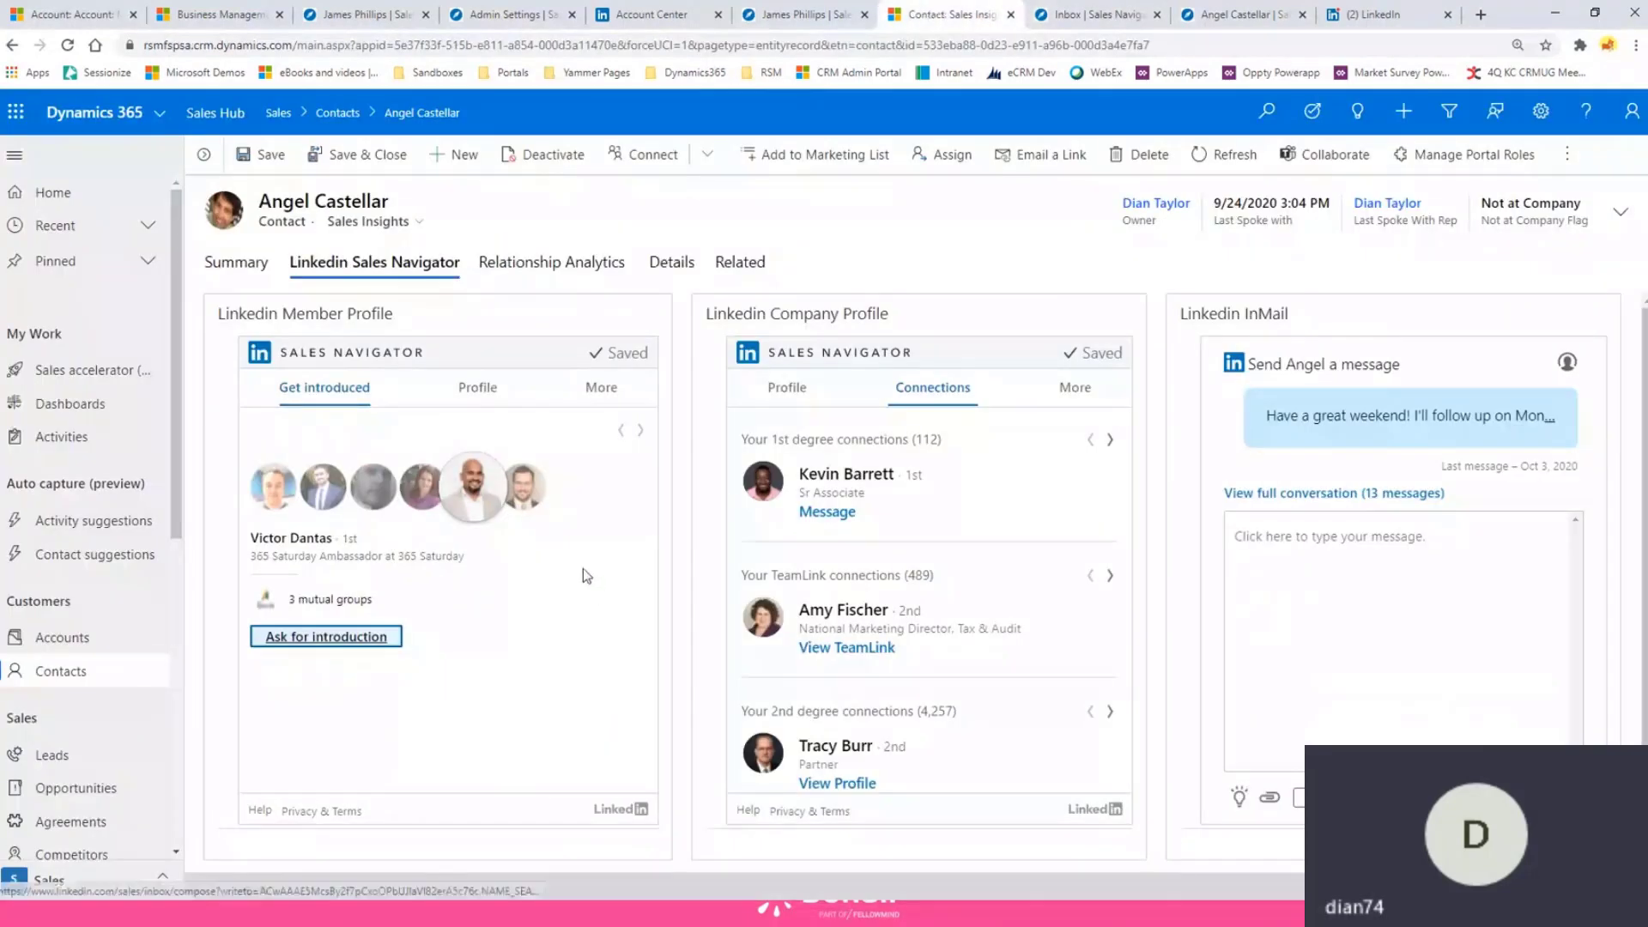
- View the Related leads in the LinkedIn Member Profile widget, and show the member's Profile again
left_click(600, 387)
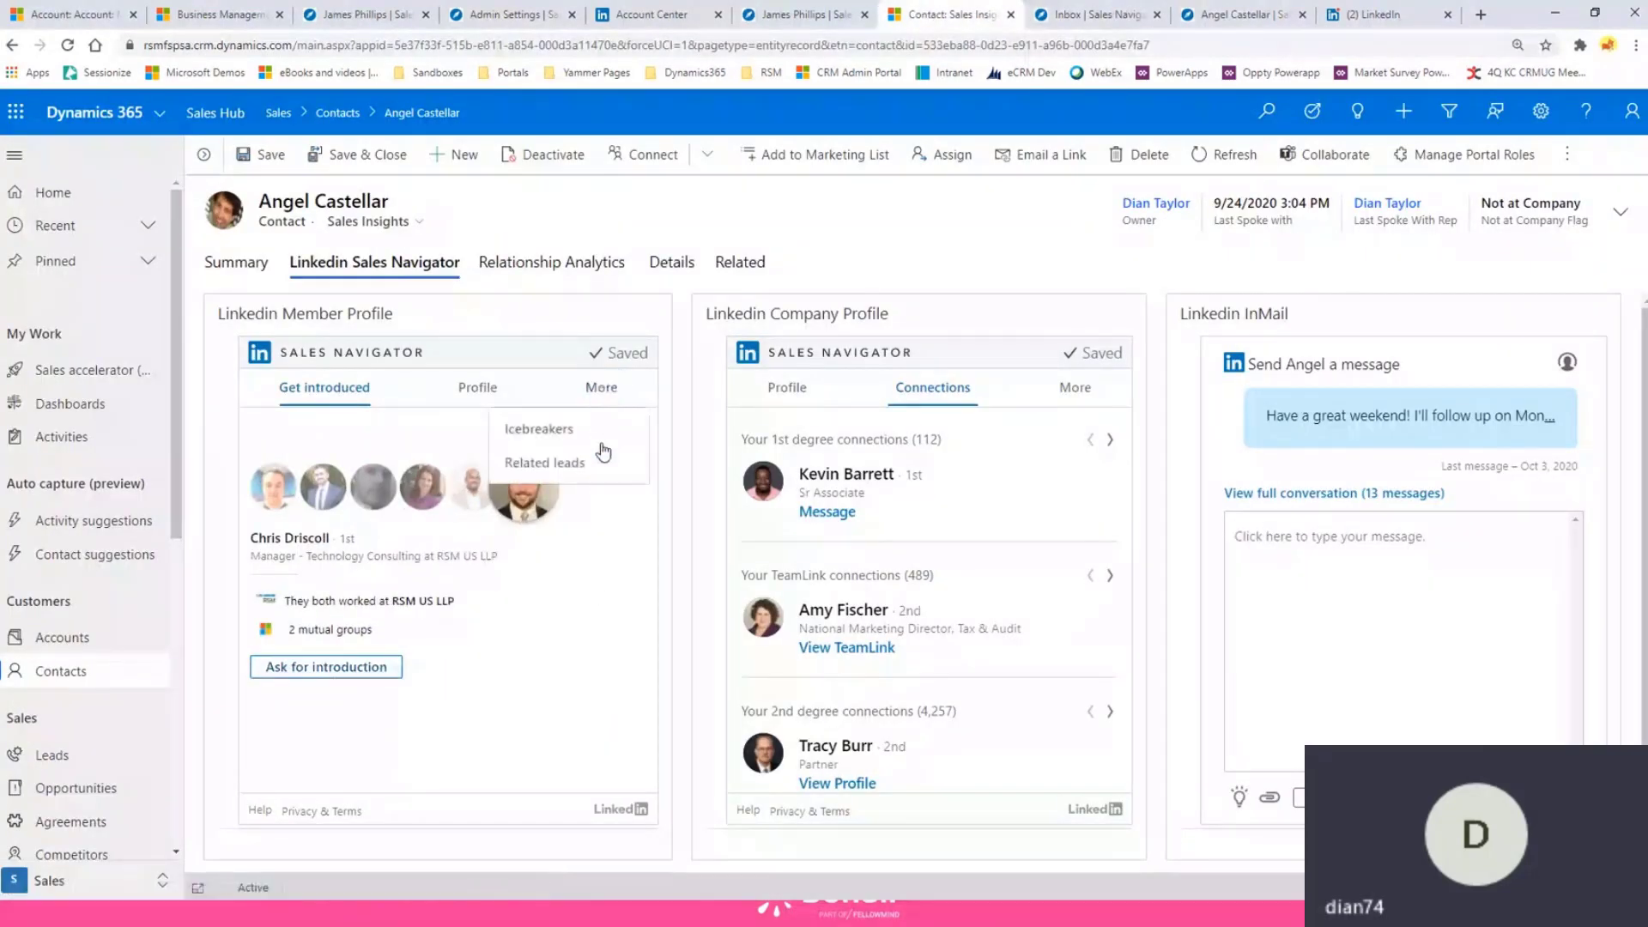
left_click(560, 464)
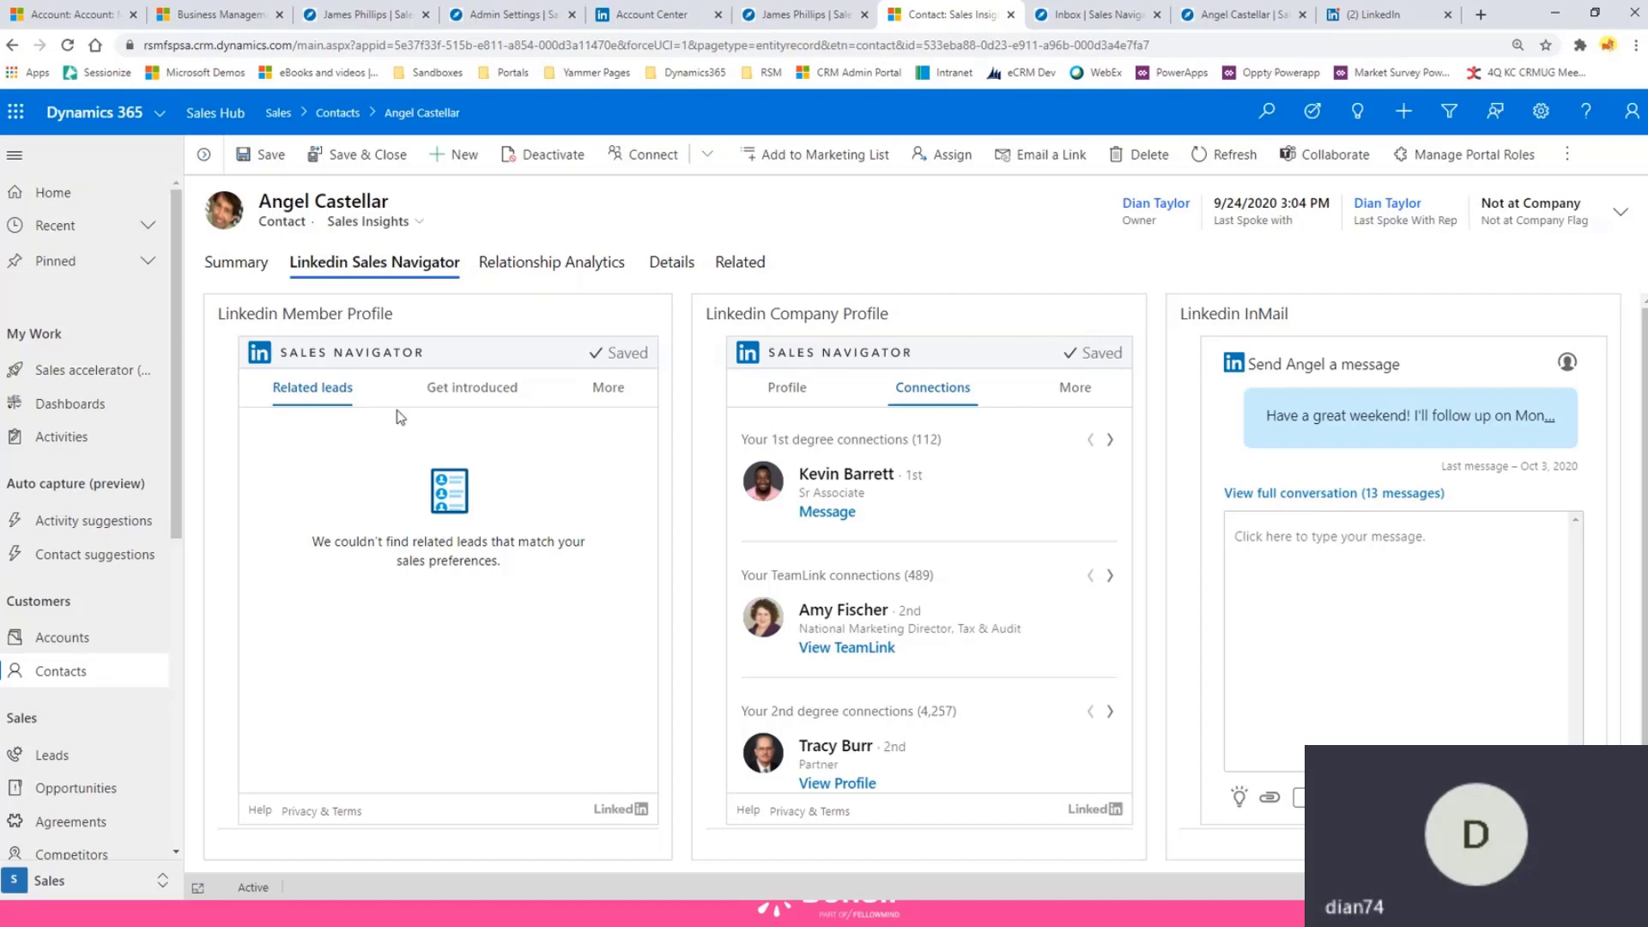
left_click(607, 388)
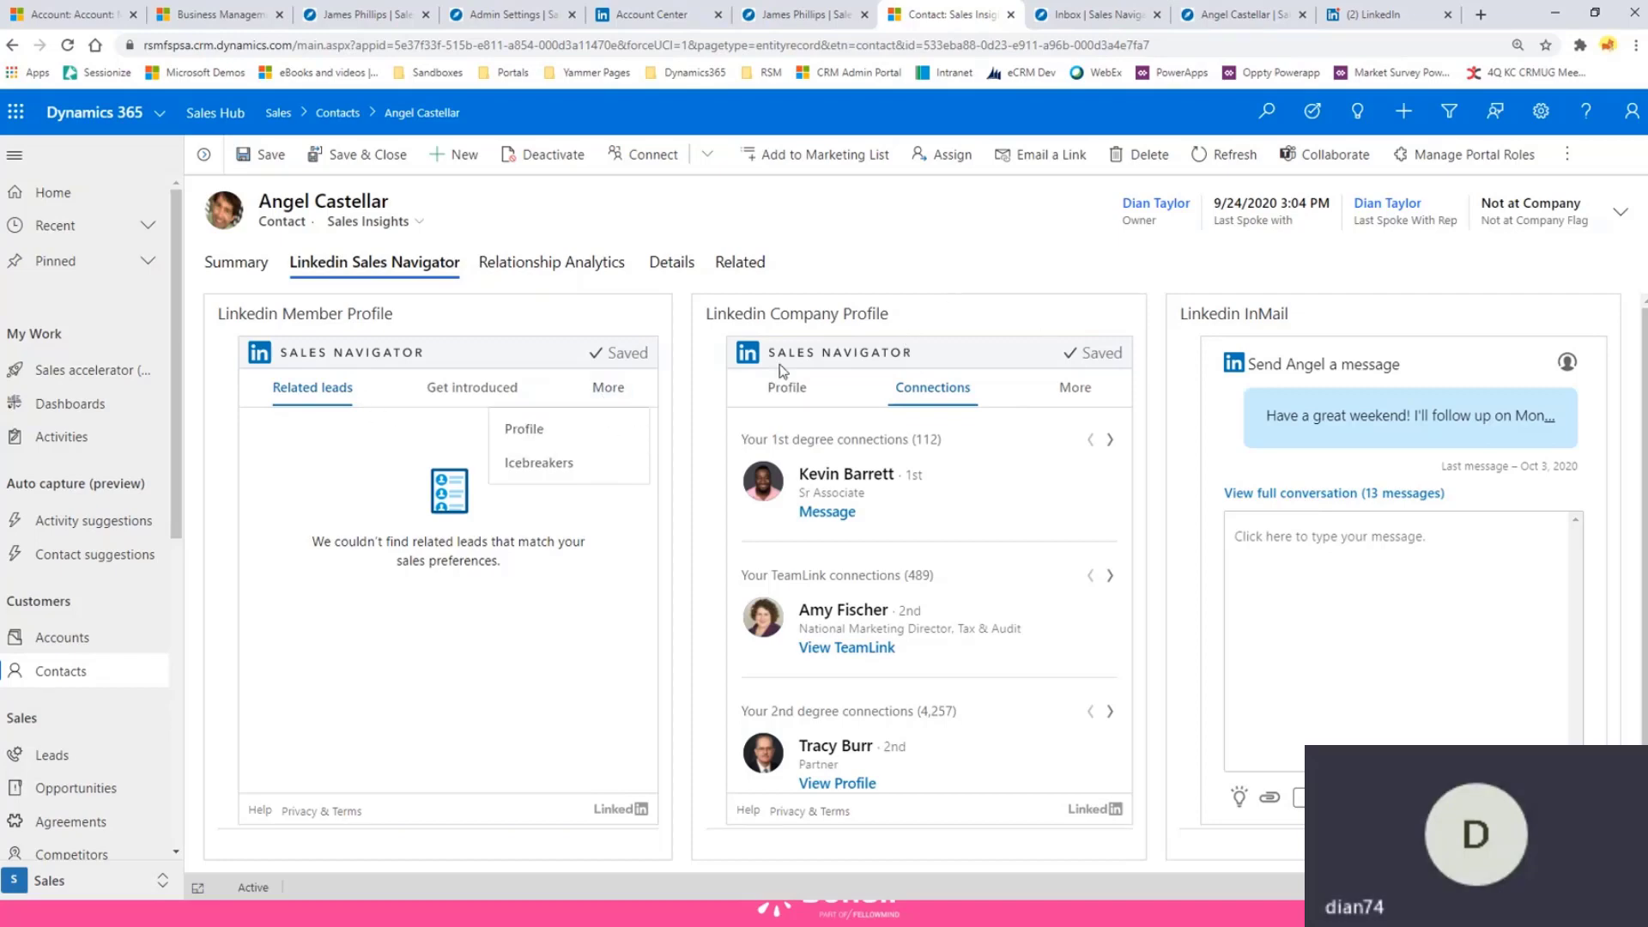
left_click(522, 428)
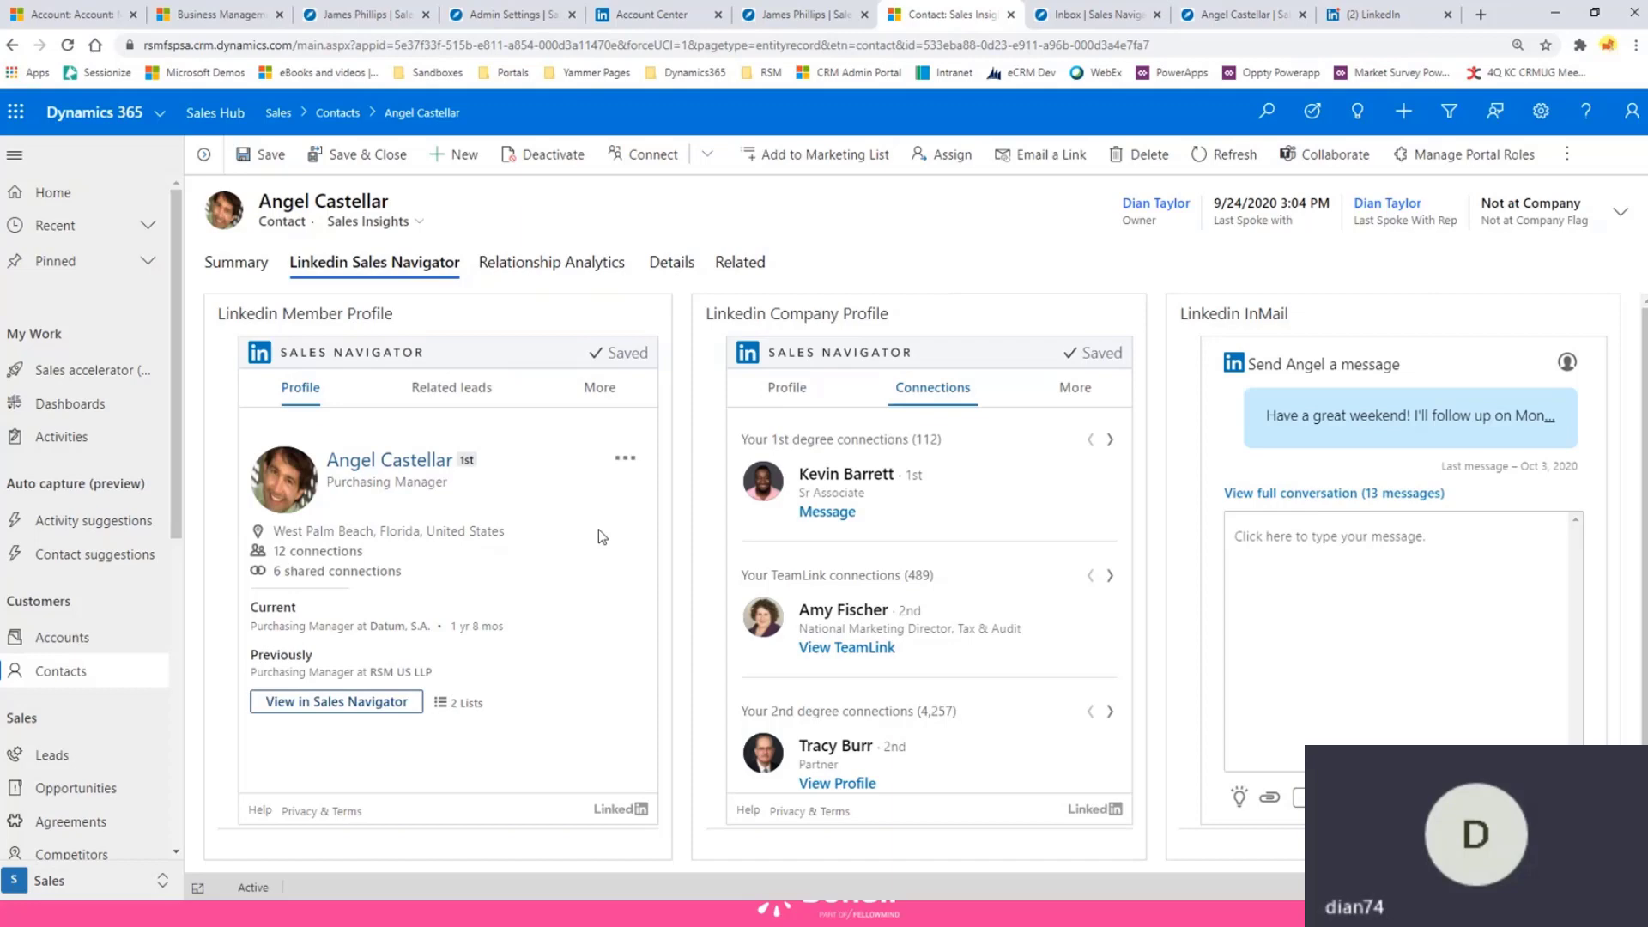
- Report the matched LinkedIn member as not the right person, search again with the existing name, company and title, and match the found member
left_click(625, 463)
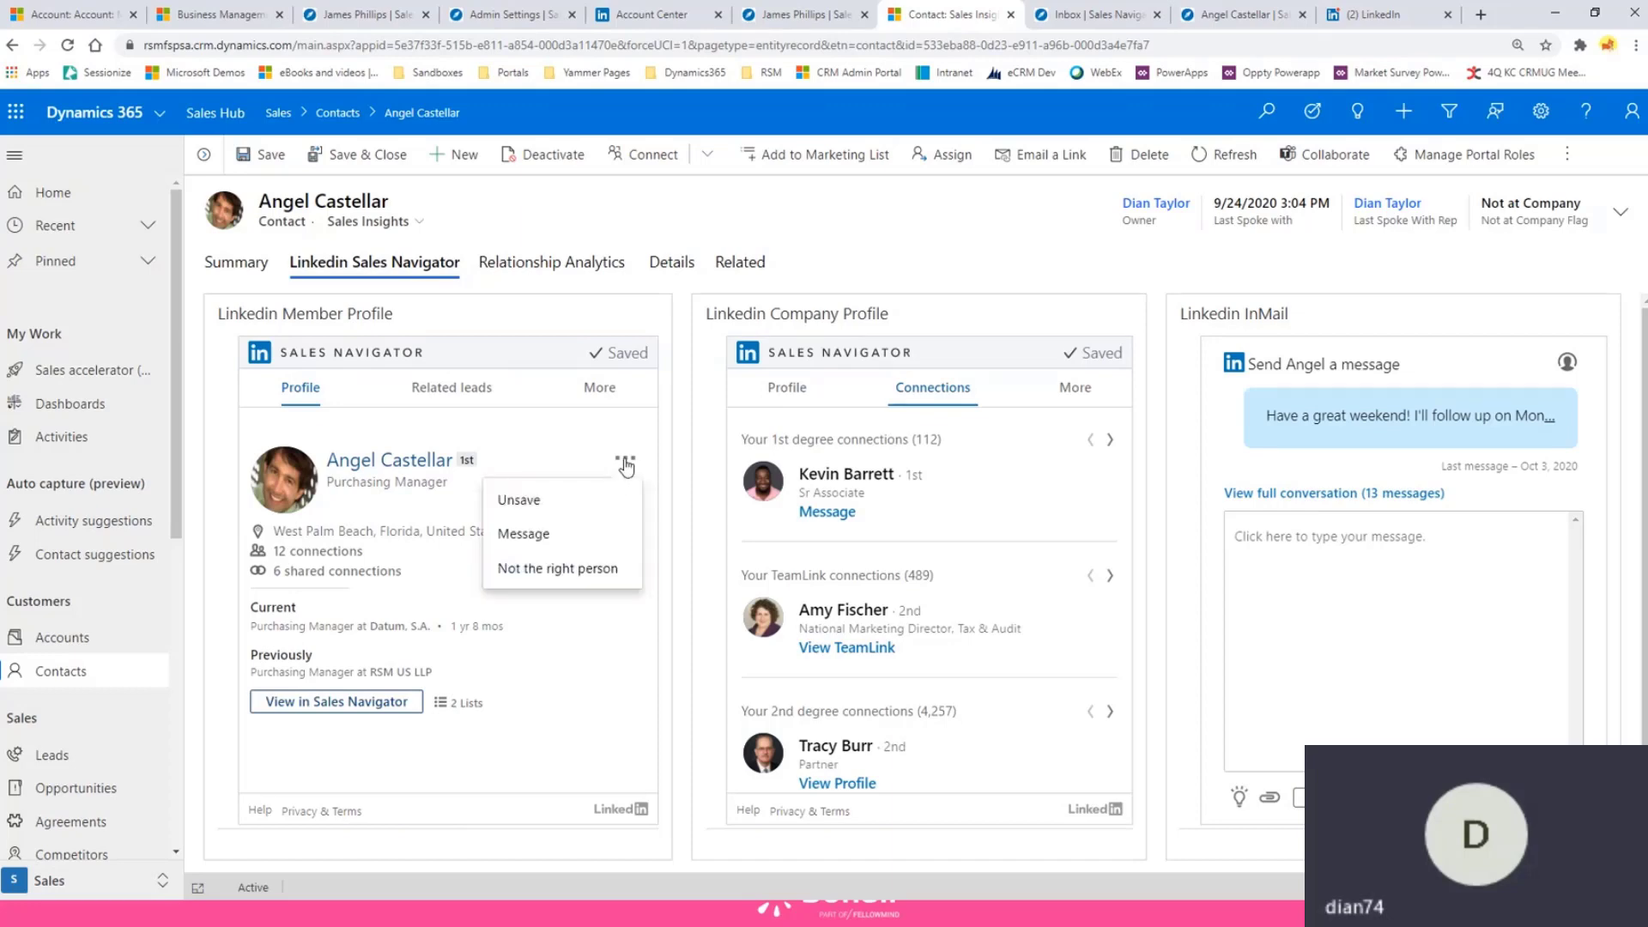
left_click(555, 571)
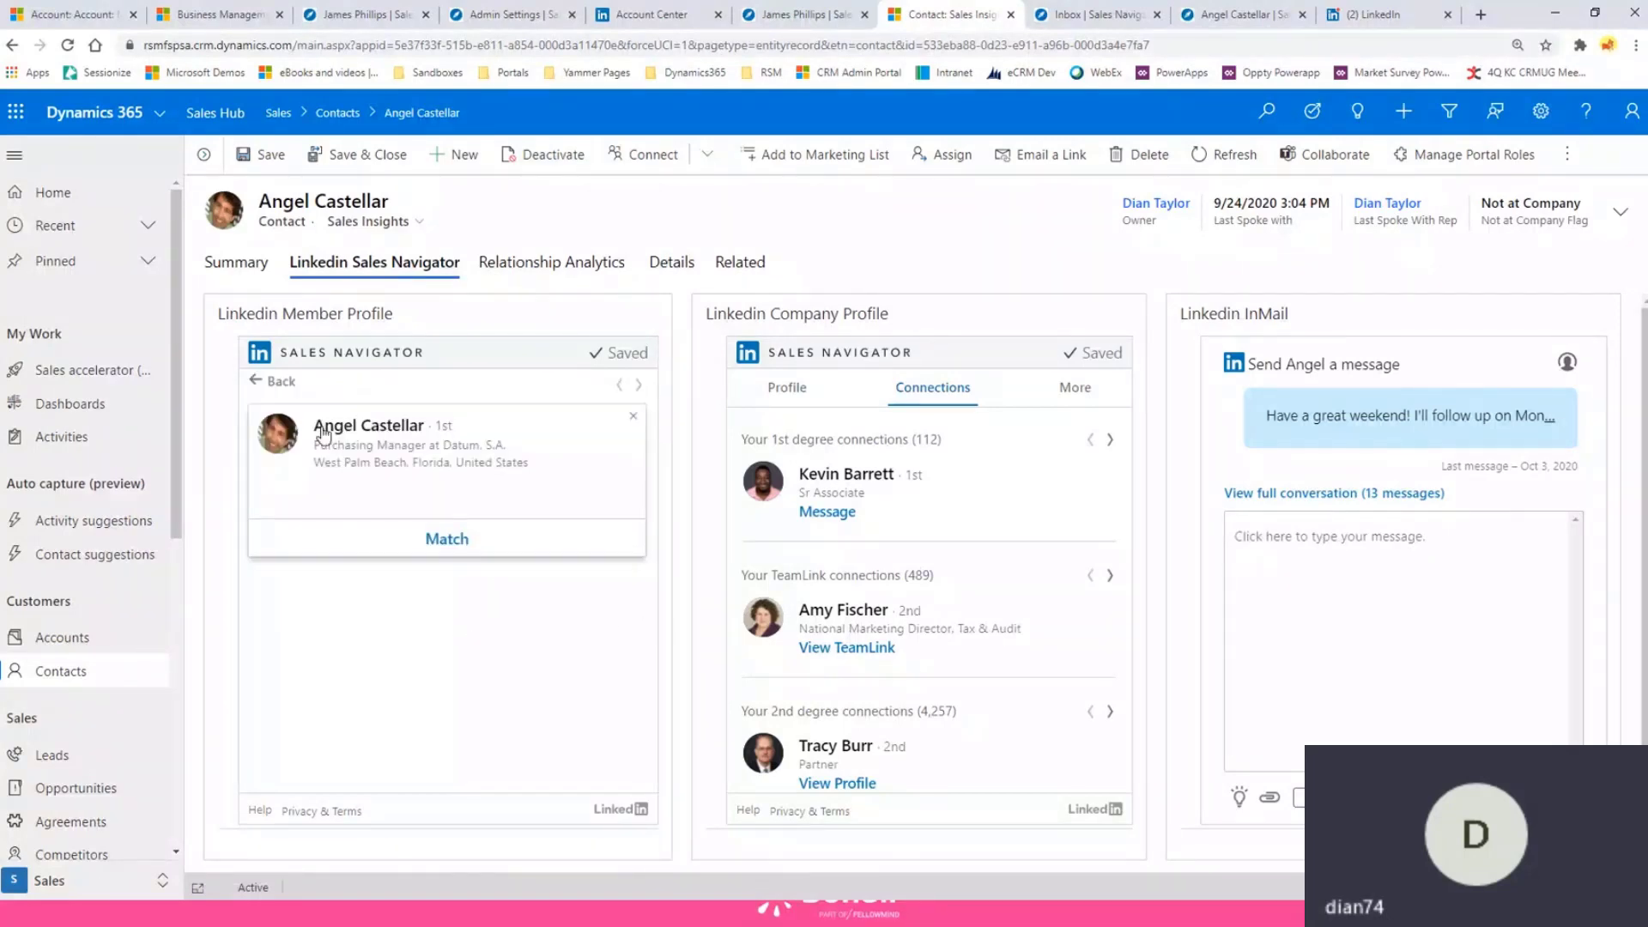
left_click(269, 382)
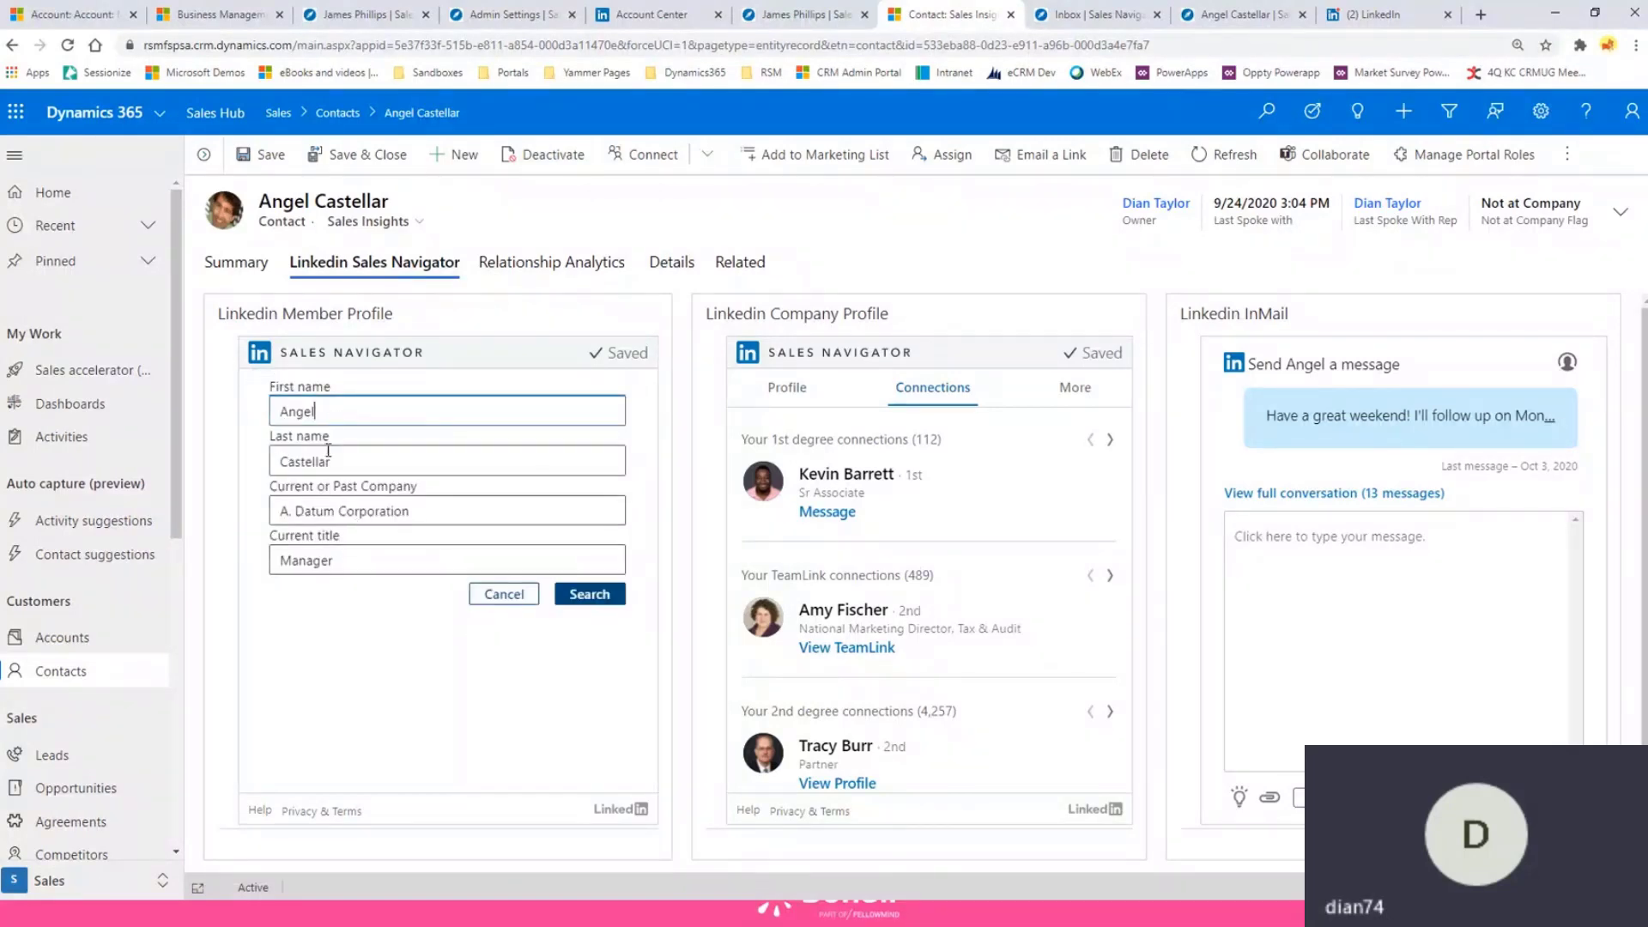
double_click(311, 411)
double_click(334, 463)
left_click(589, 594)
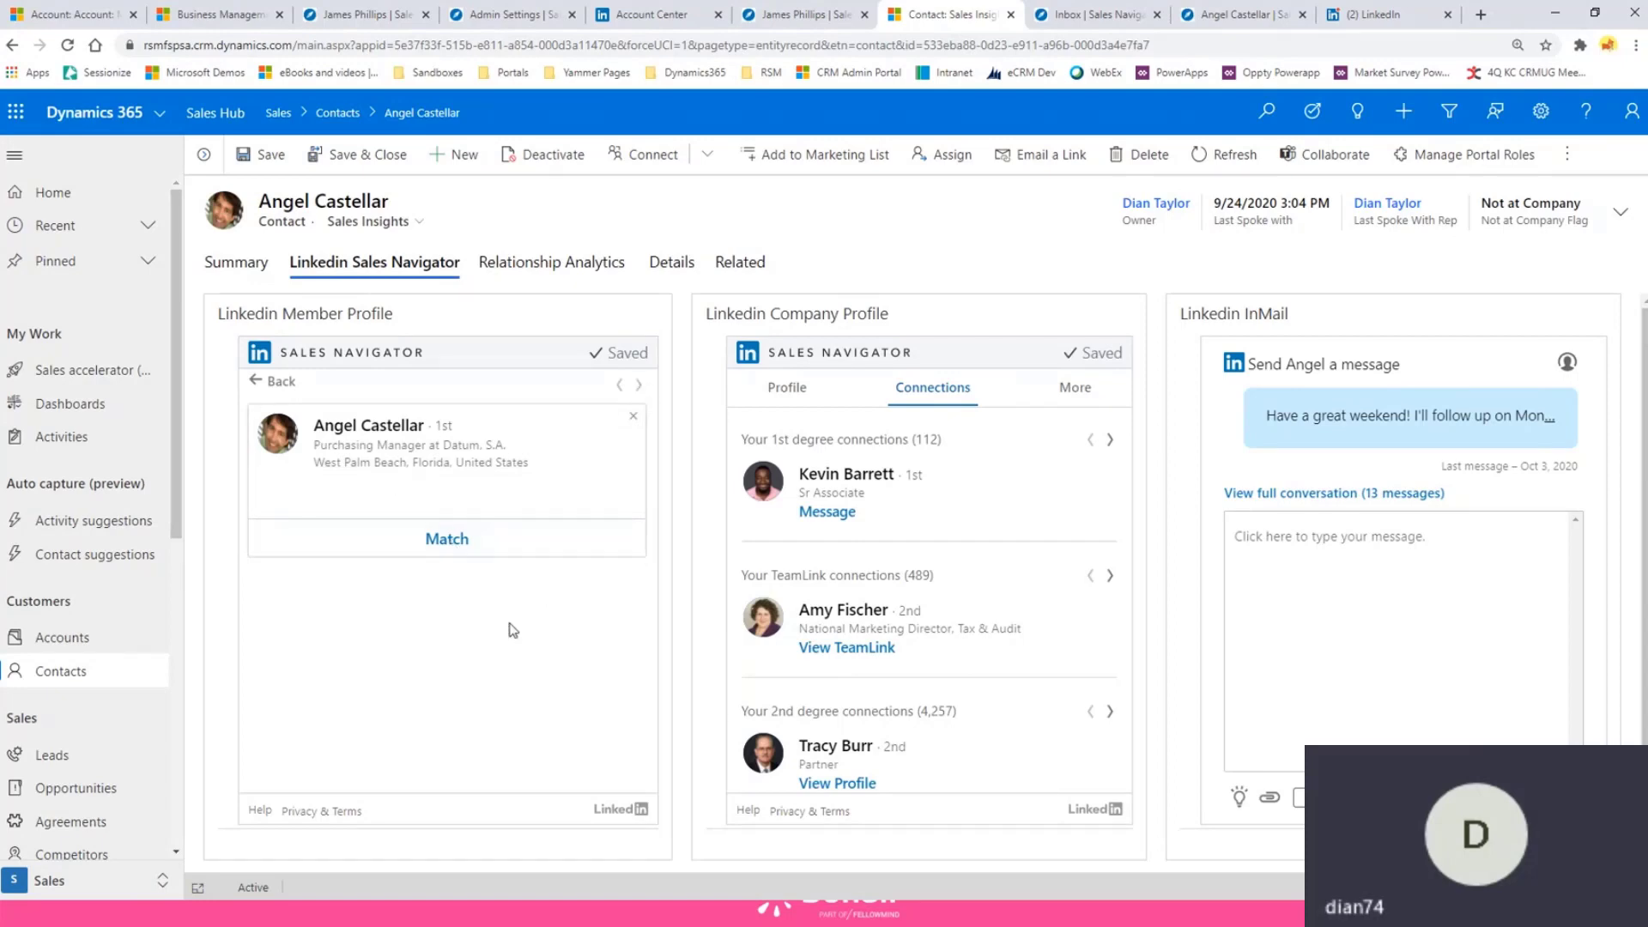
left_click(515, 539)
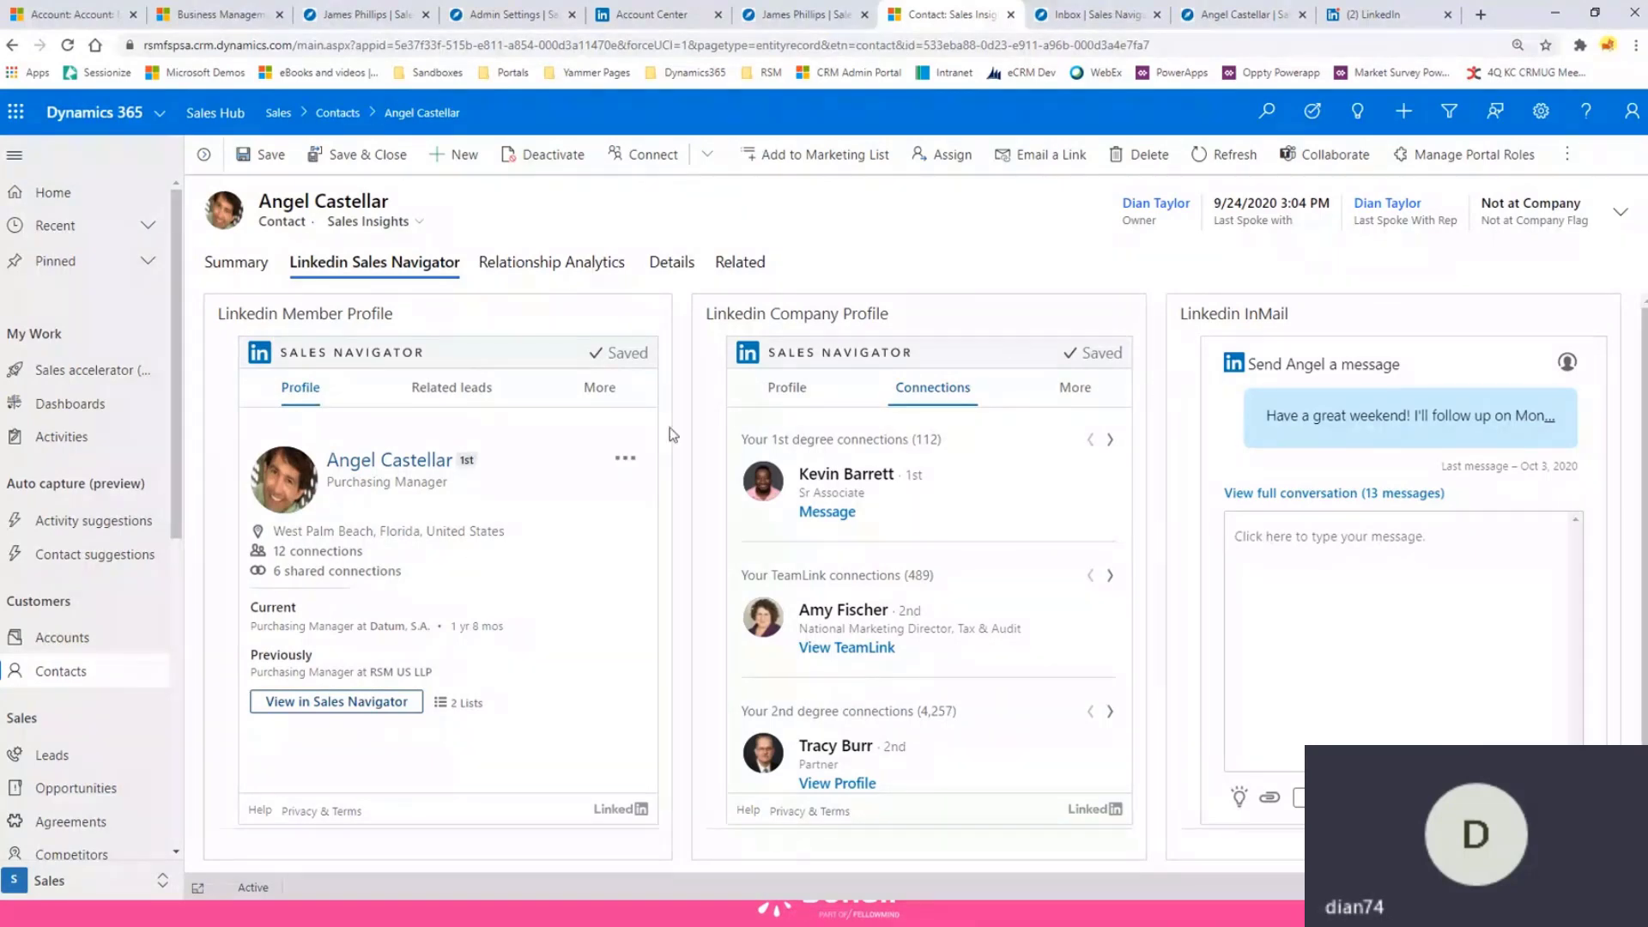
- Show the Profile in the LinkedIn Company Profile widget and examine the contact's Not at Company flag
left_click(787, 387)
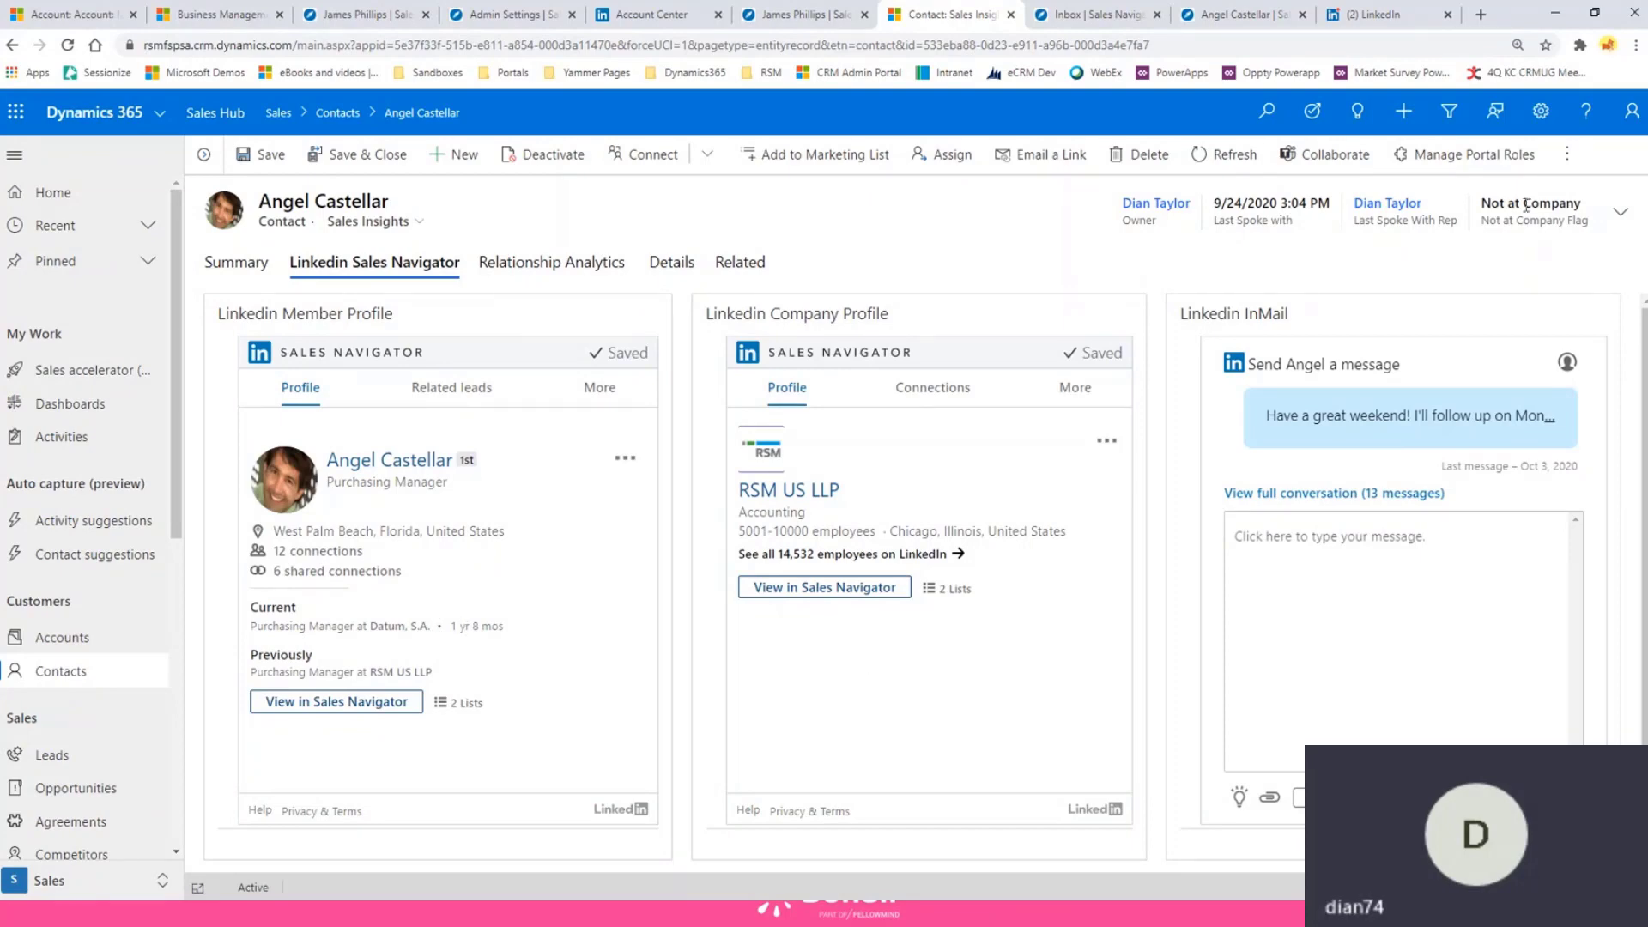
left_click_drag(1482, 204, 1581, 204)
left_click(909, 230)
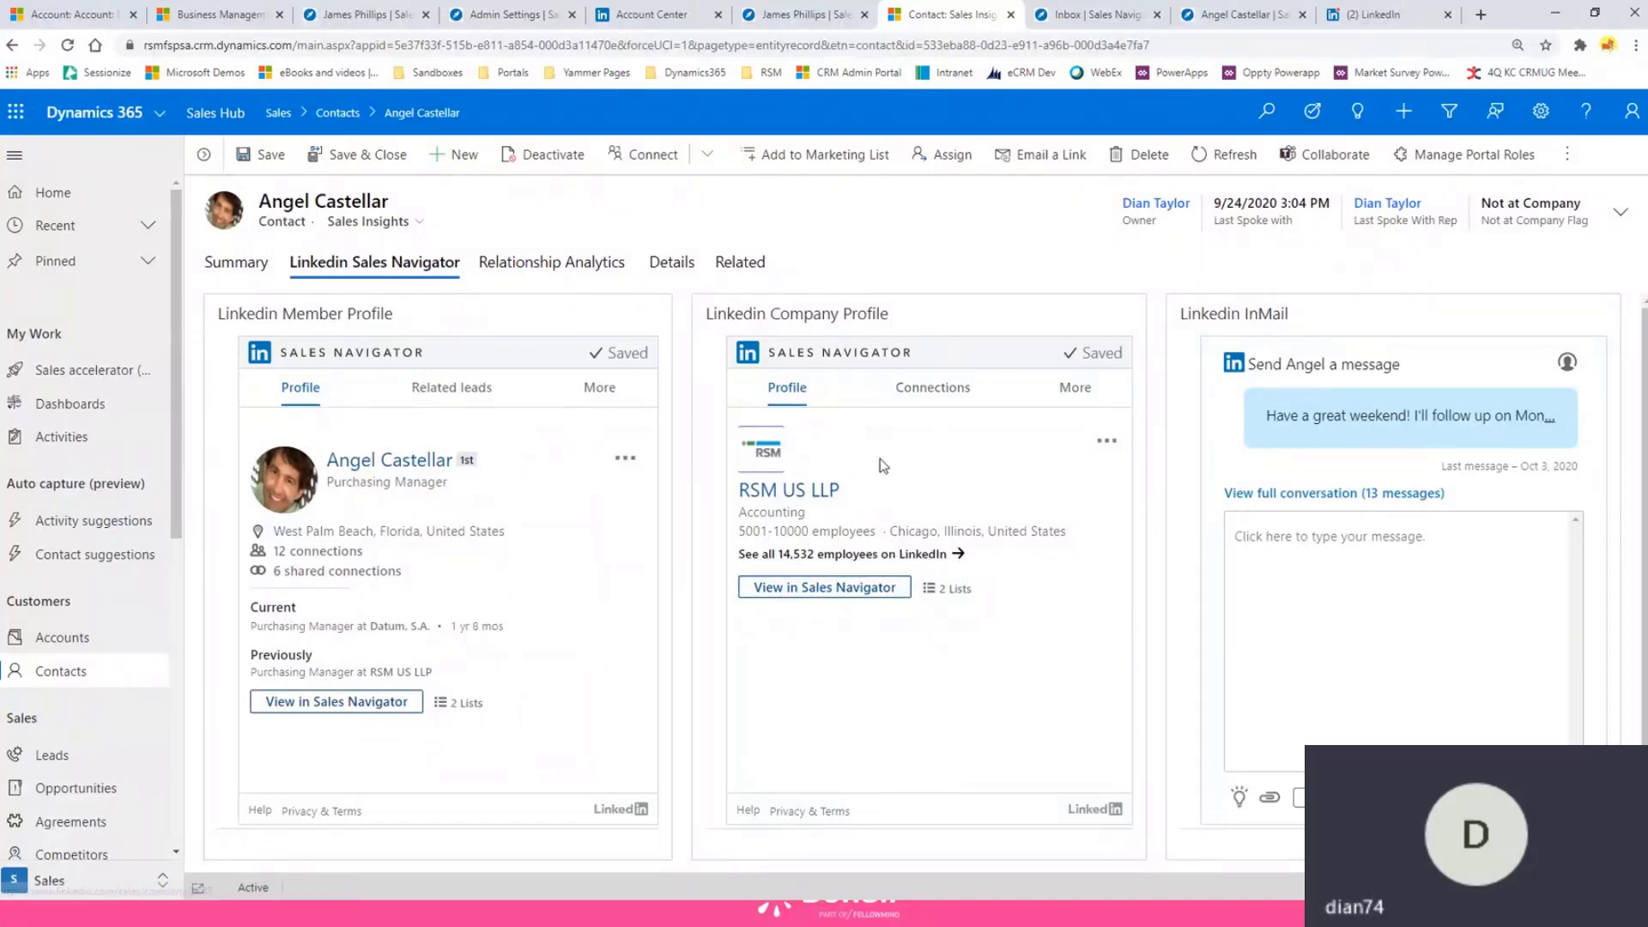
- Show the Connections in the LinkedIn Company Profile widget and browse through several 1st degree connections
left_click(932, 393)
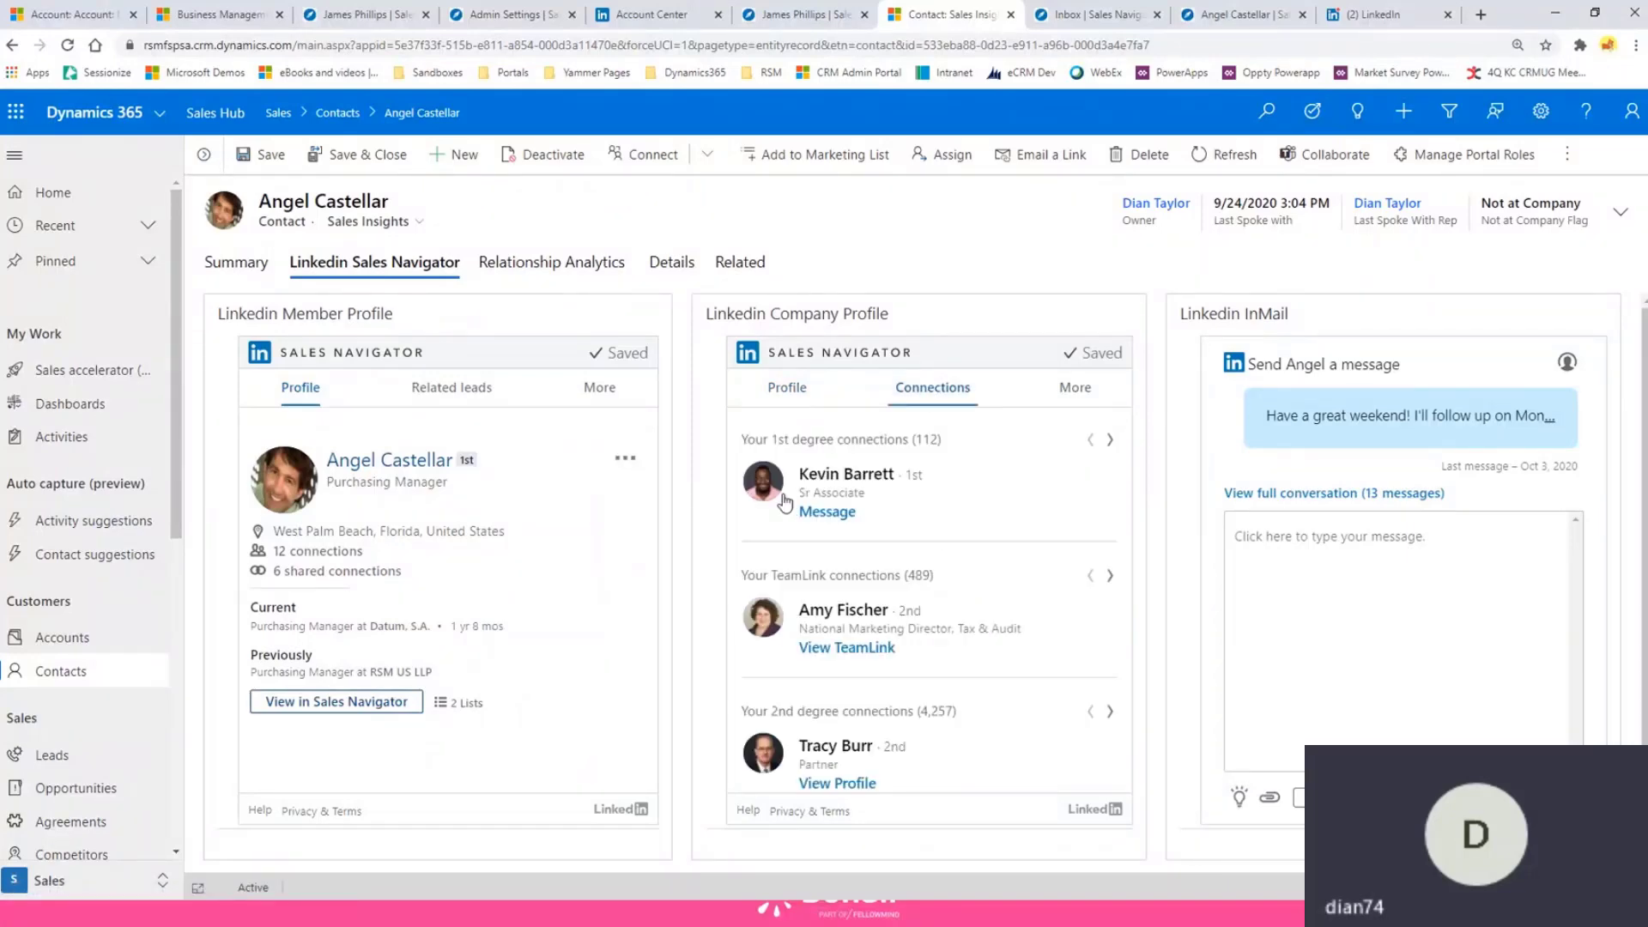
left_click(1110, 439)
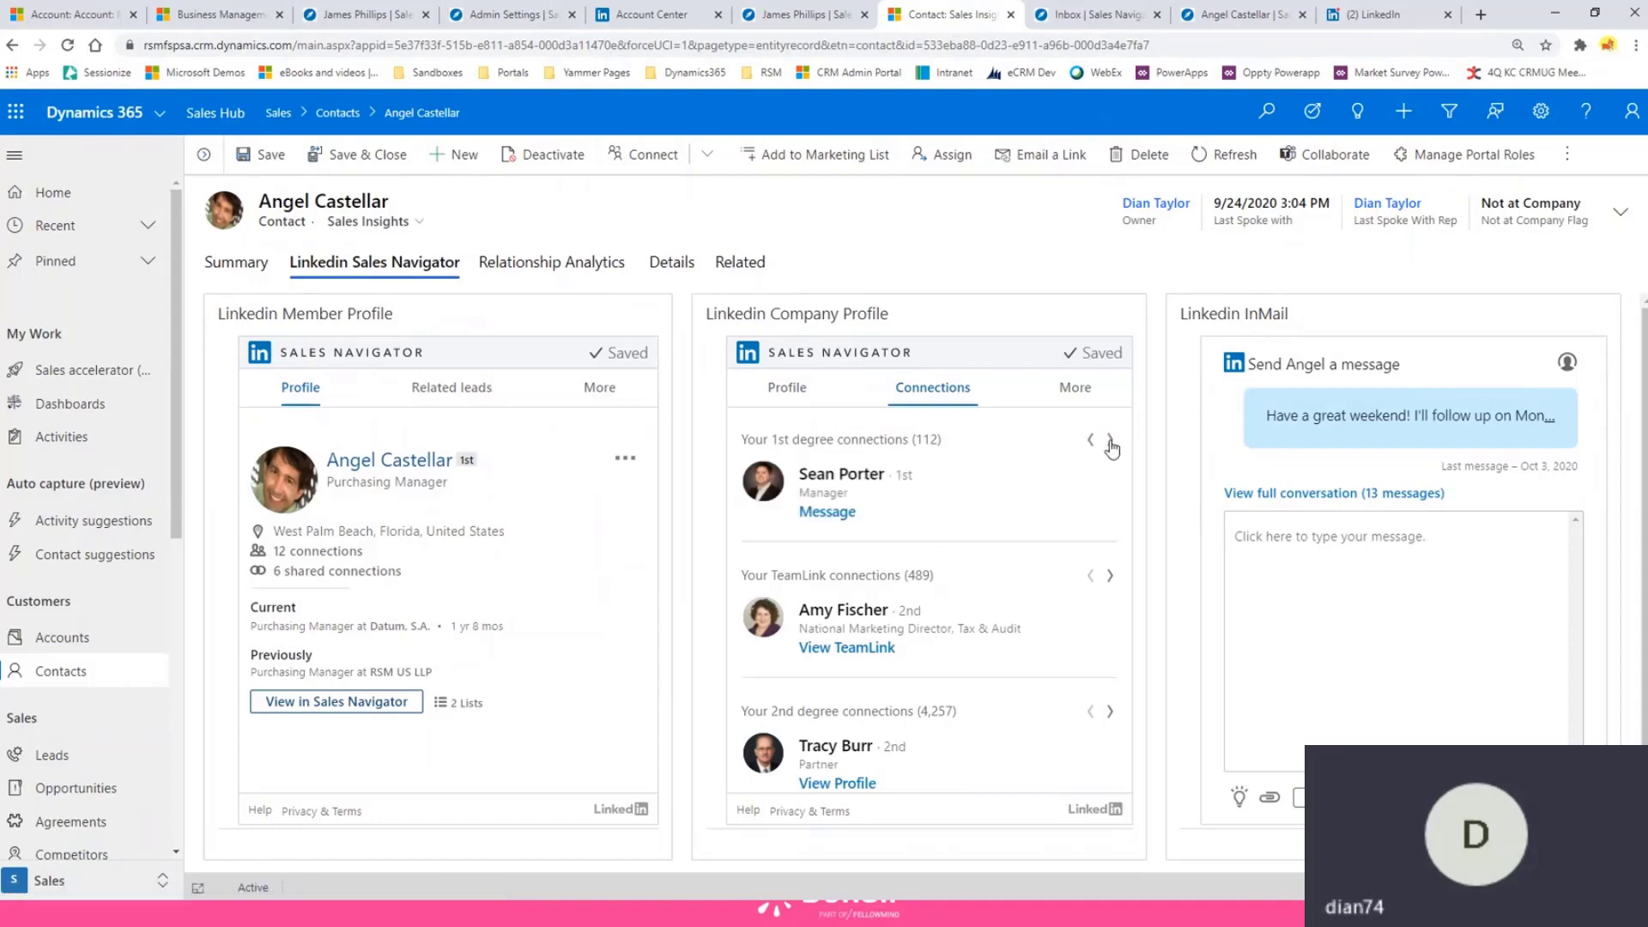
left_click(1110, 439)
left_click(1110, 439)
left_click(1109, 440)
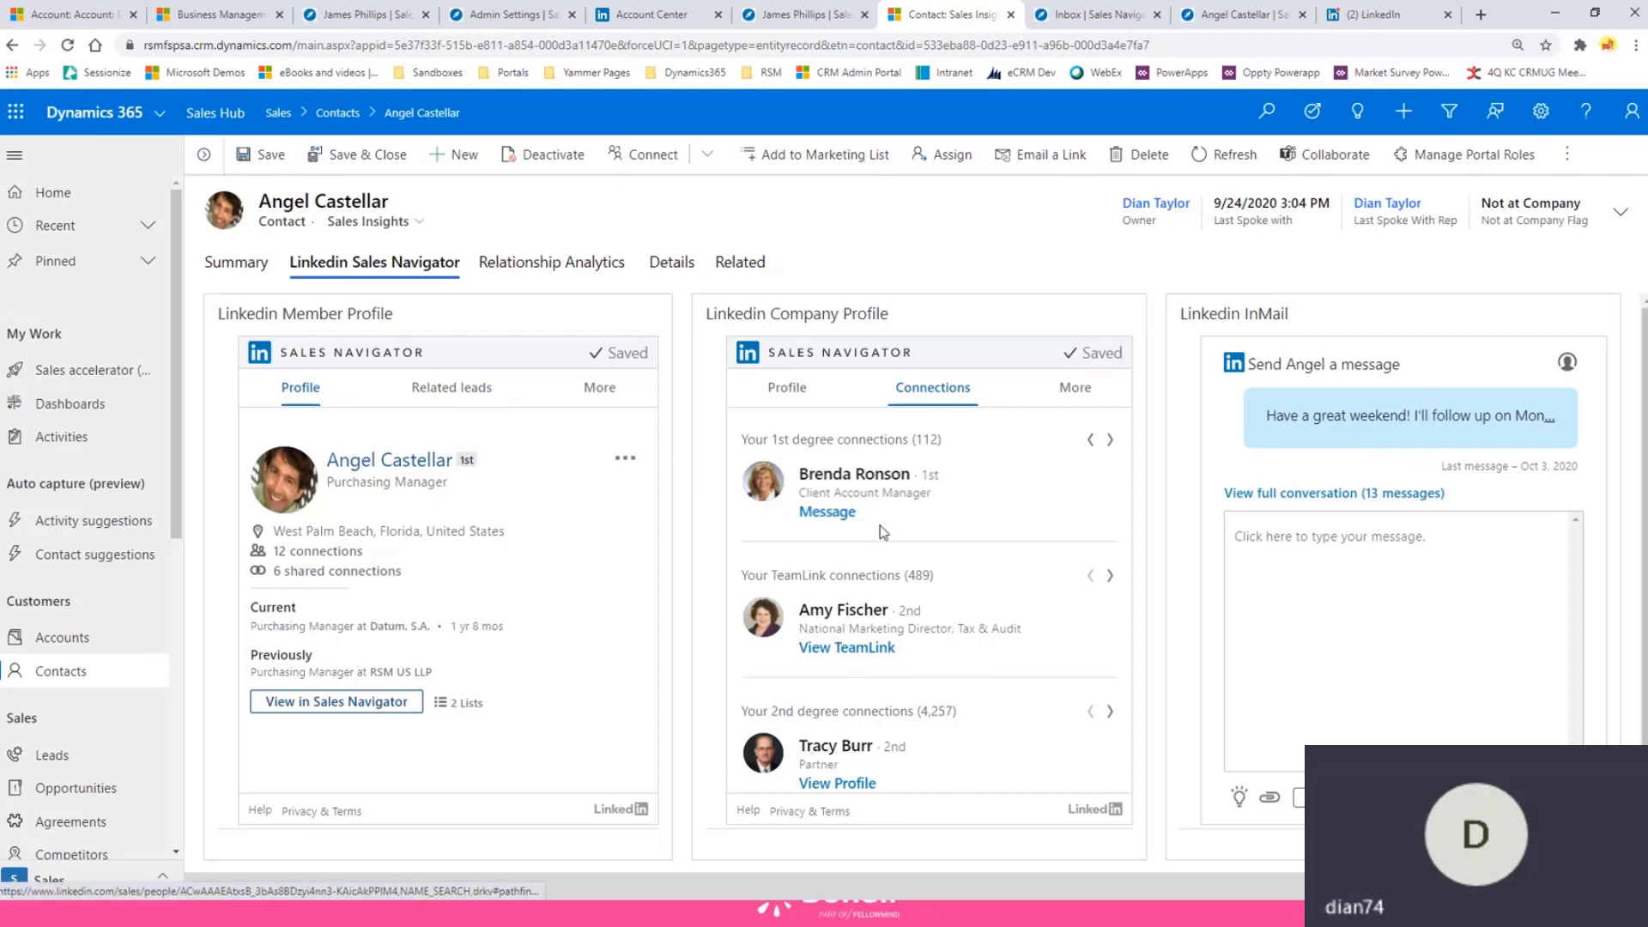
- Browse the company's Recommended Leads in the LinkedIn Company Profile widget, and view its News
left_click(1075, 387)
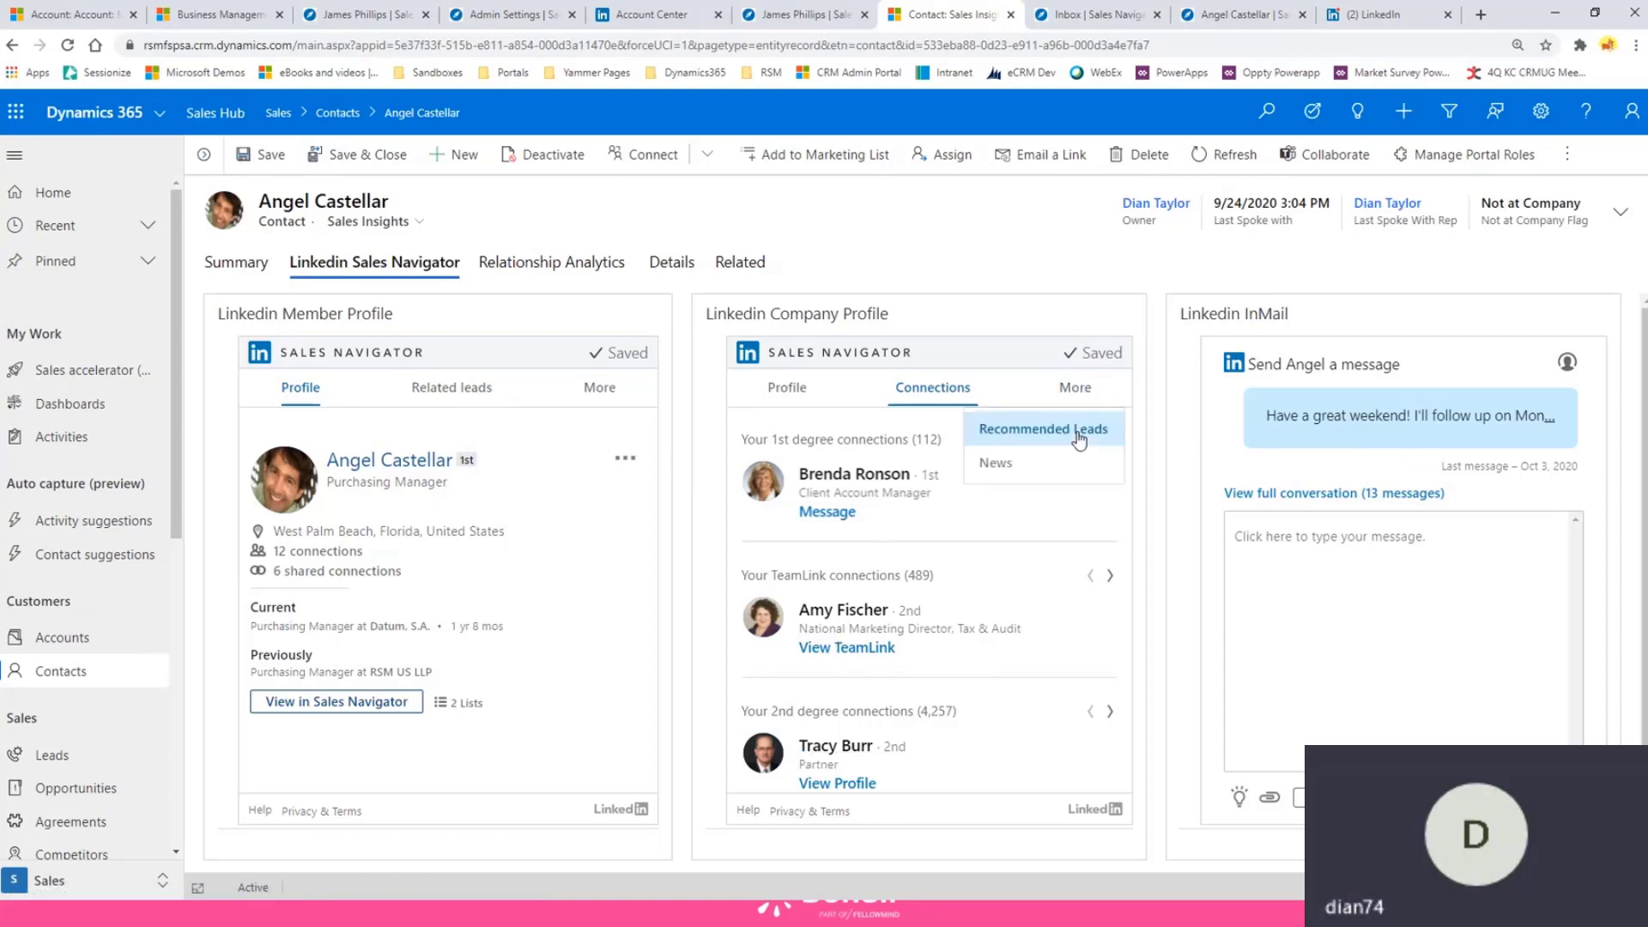
left_click(1079, 436)
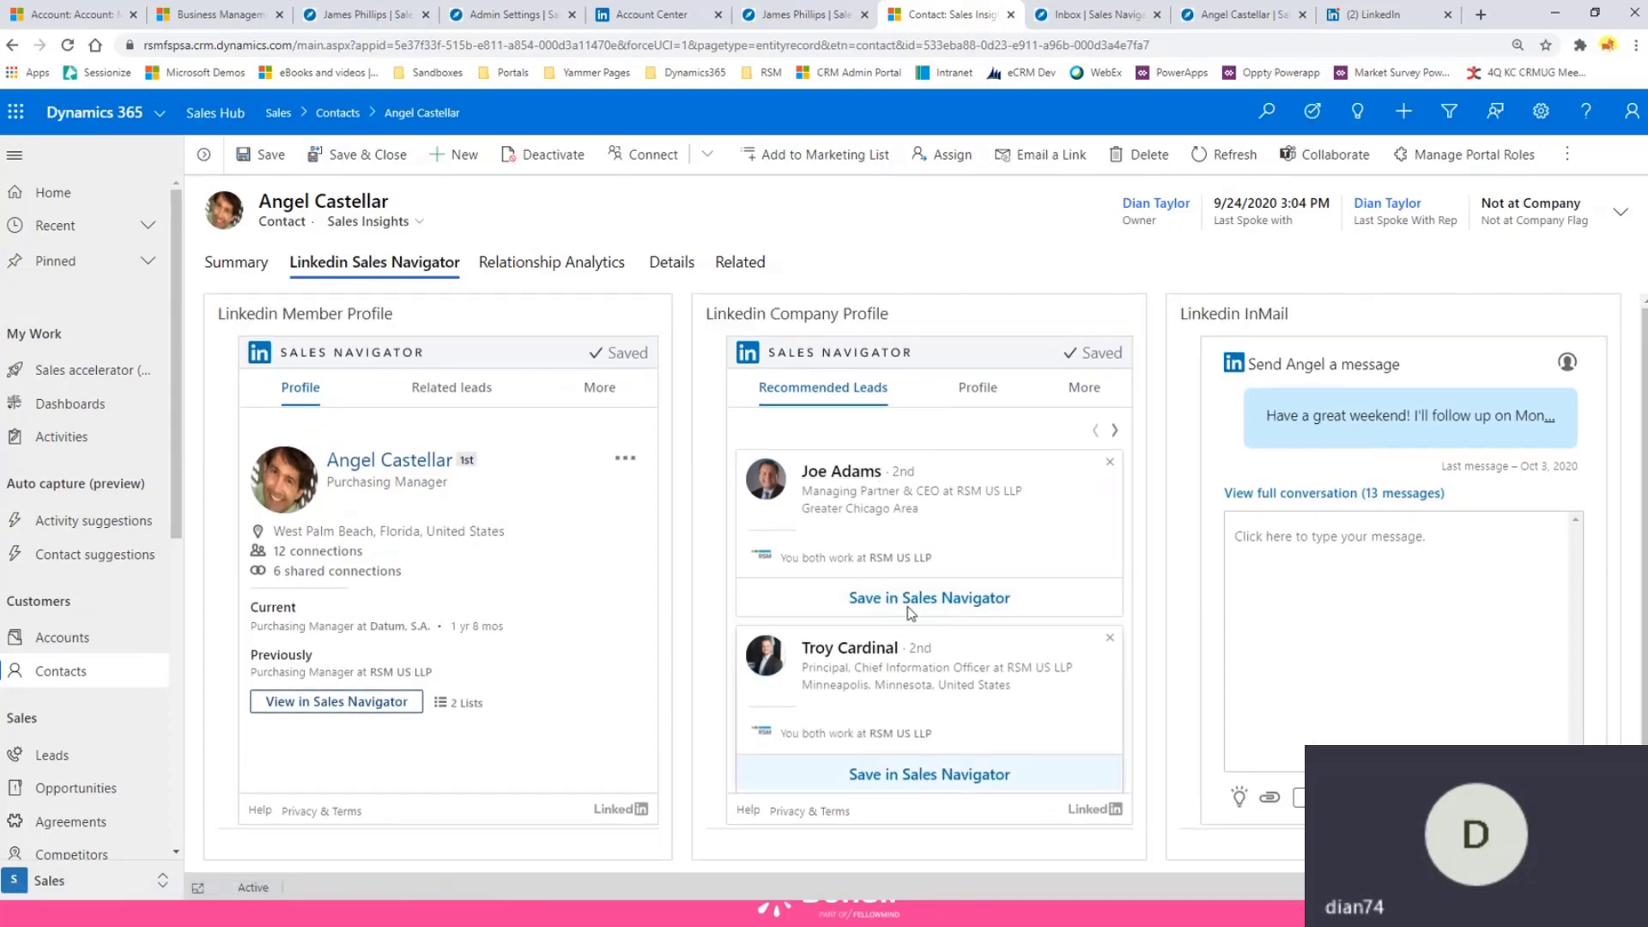
left_click(1115, 432)
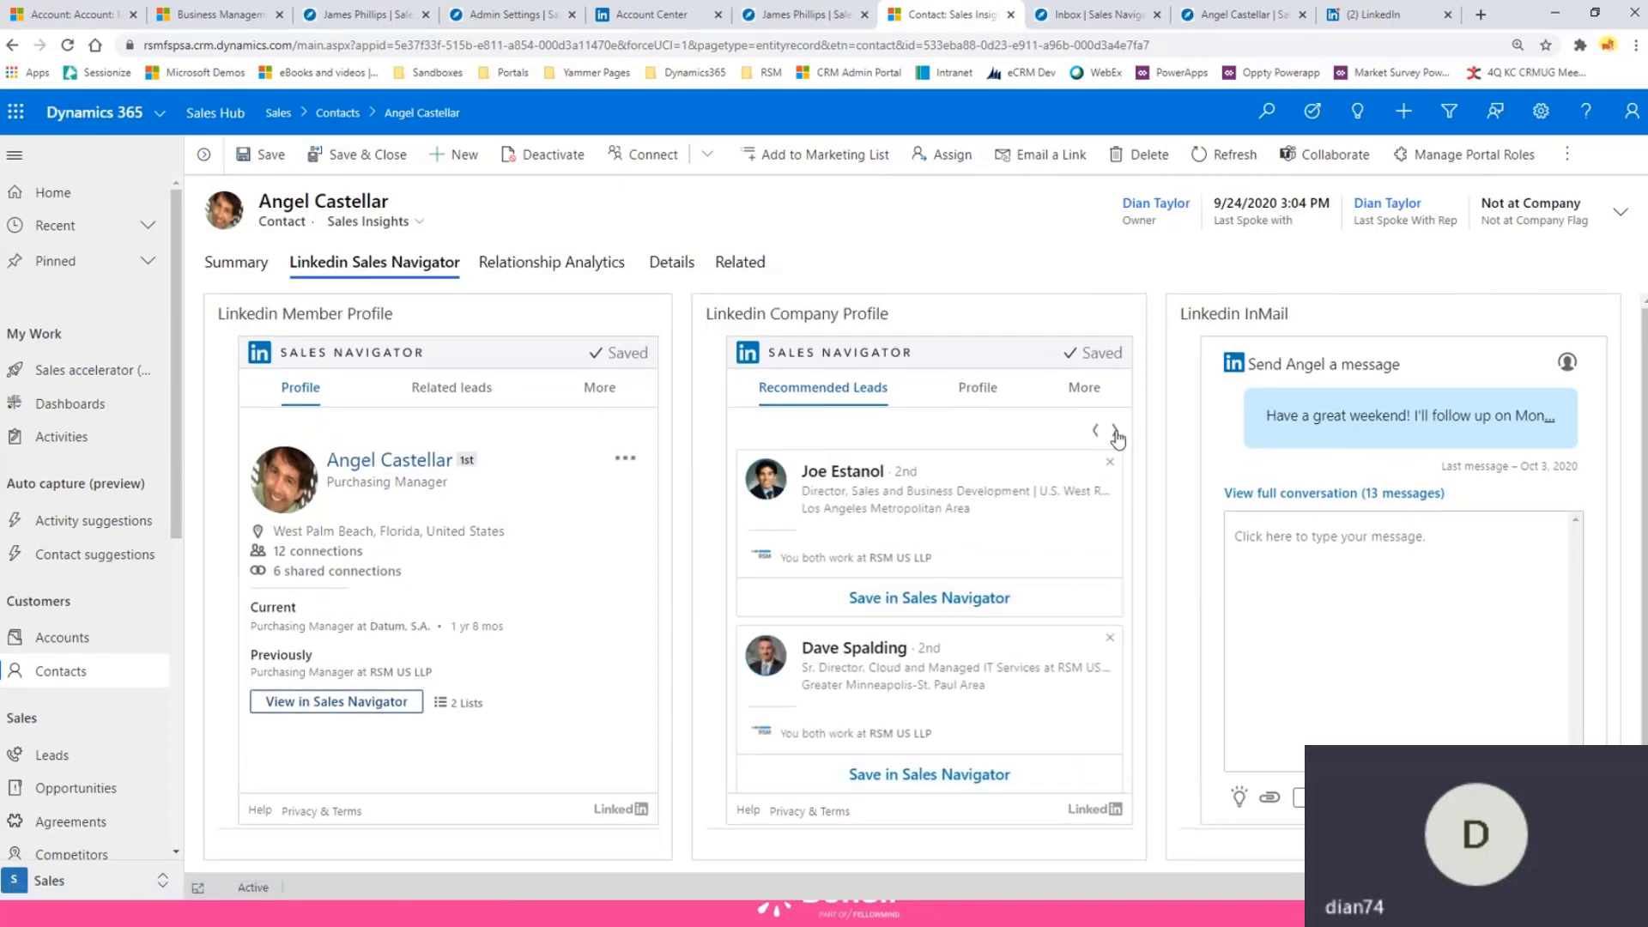
left_click(1115, 432)
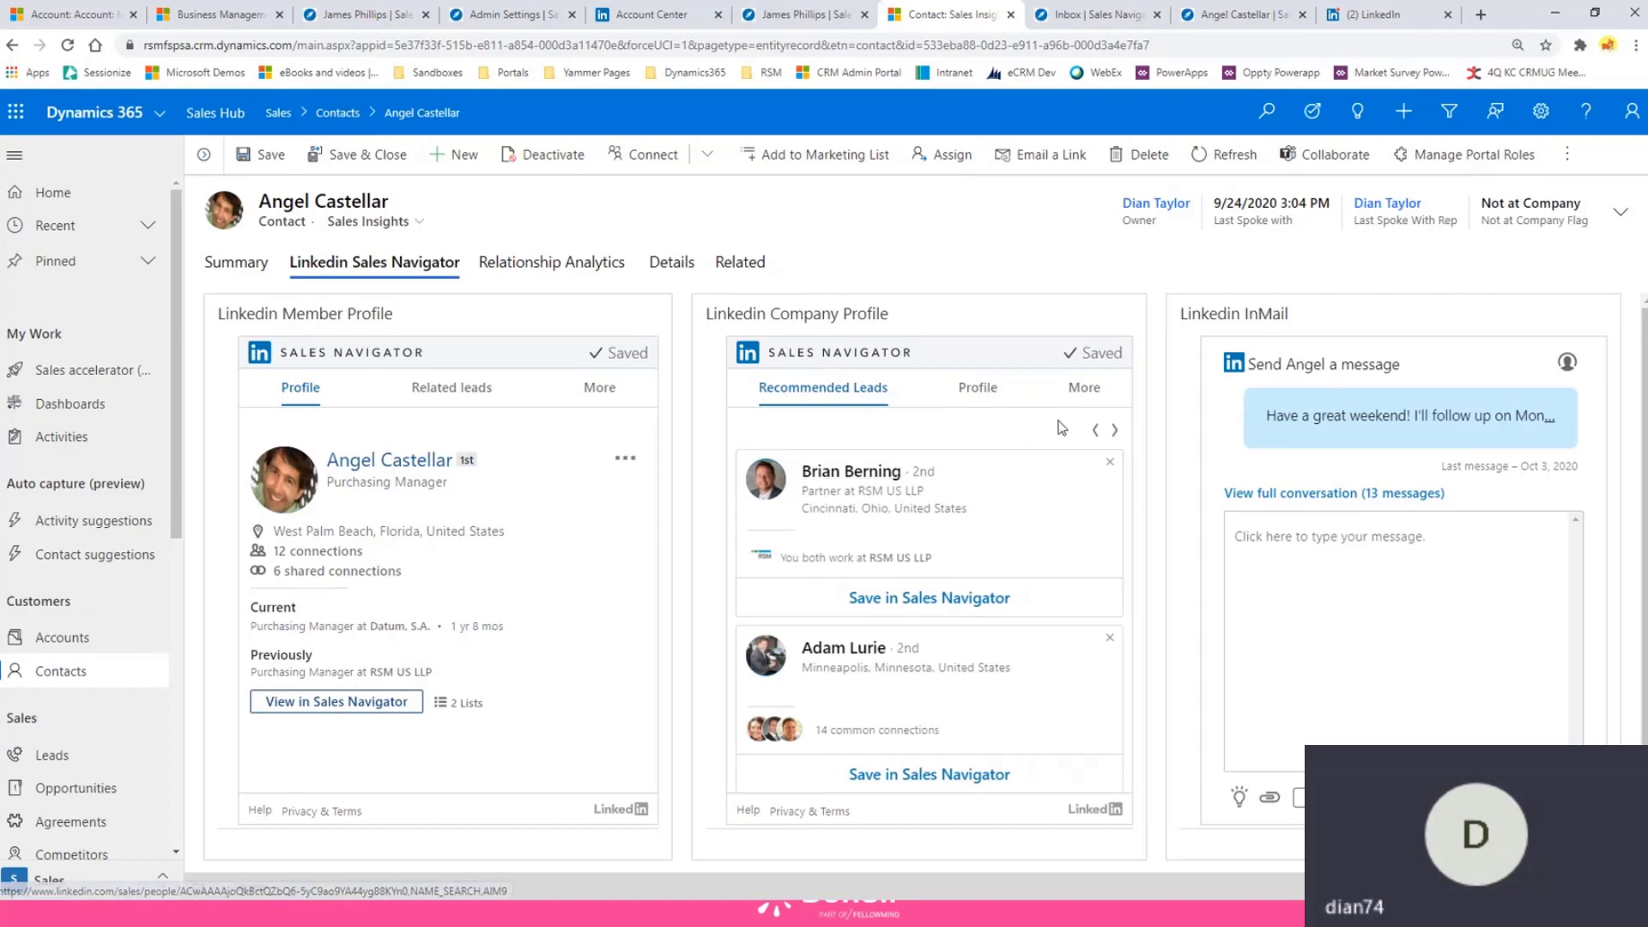
left_click(1084, 387)
left_click(999, 462)
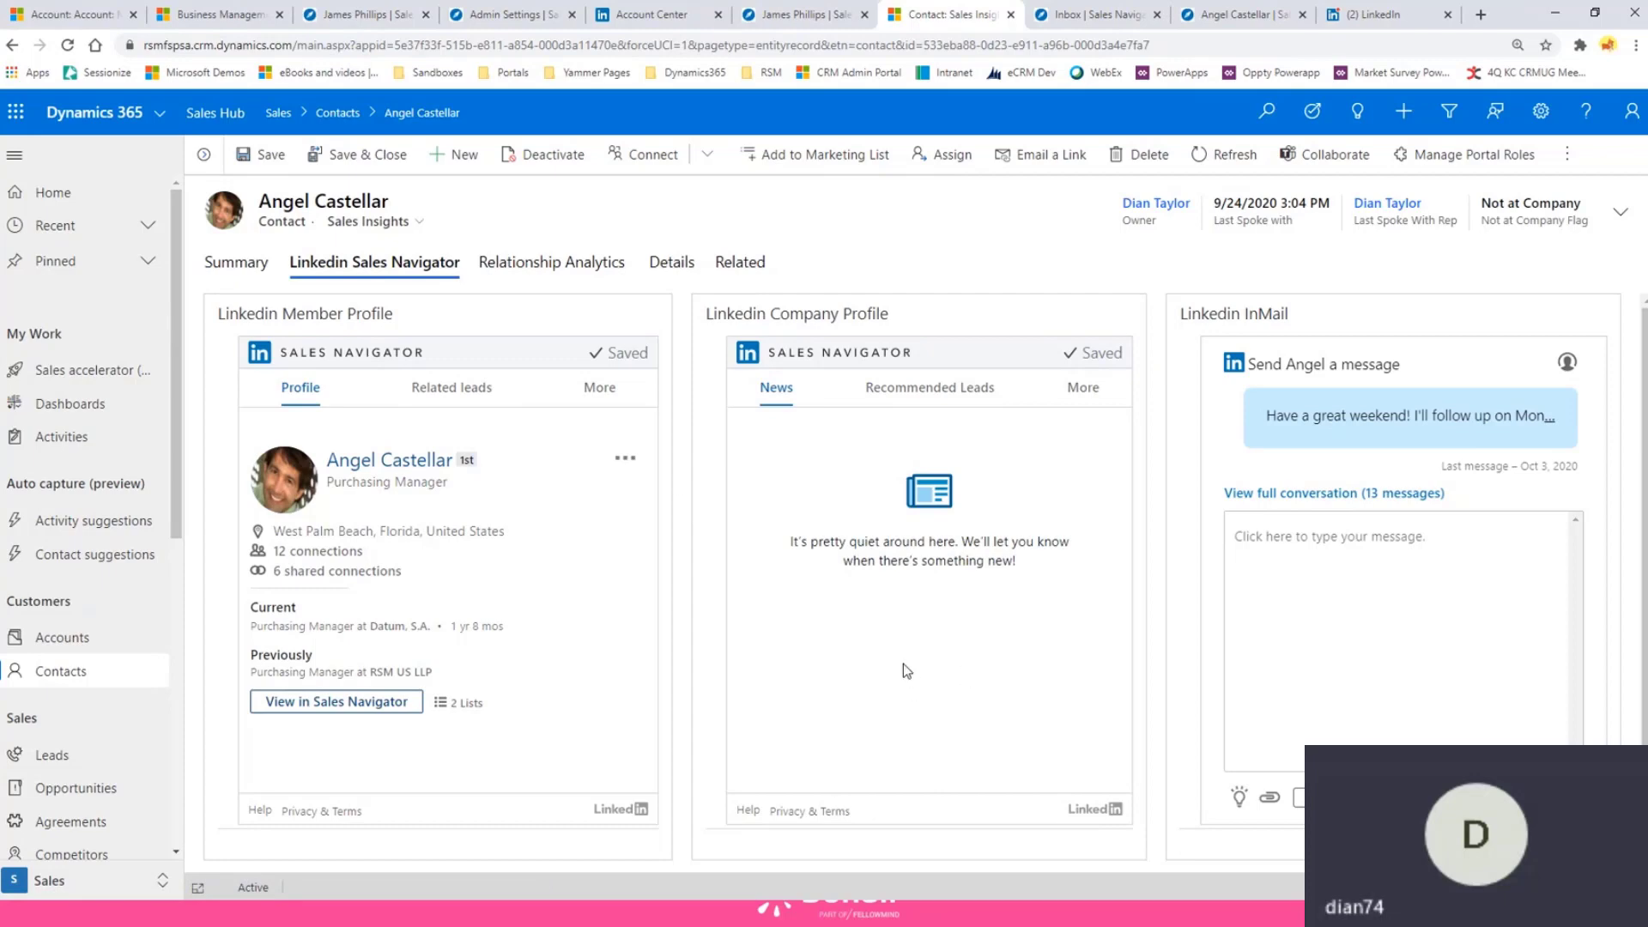
- Send an InMail, copied to CRM, greeting the contact: "I am just sending you a message so that people can see this goes to CE very quickly"
left_click(1346, 556)
type("Hey Ange")
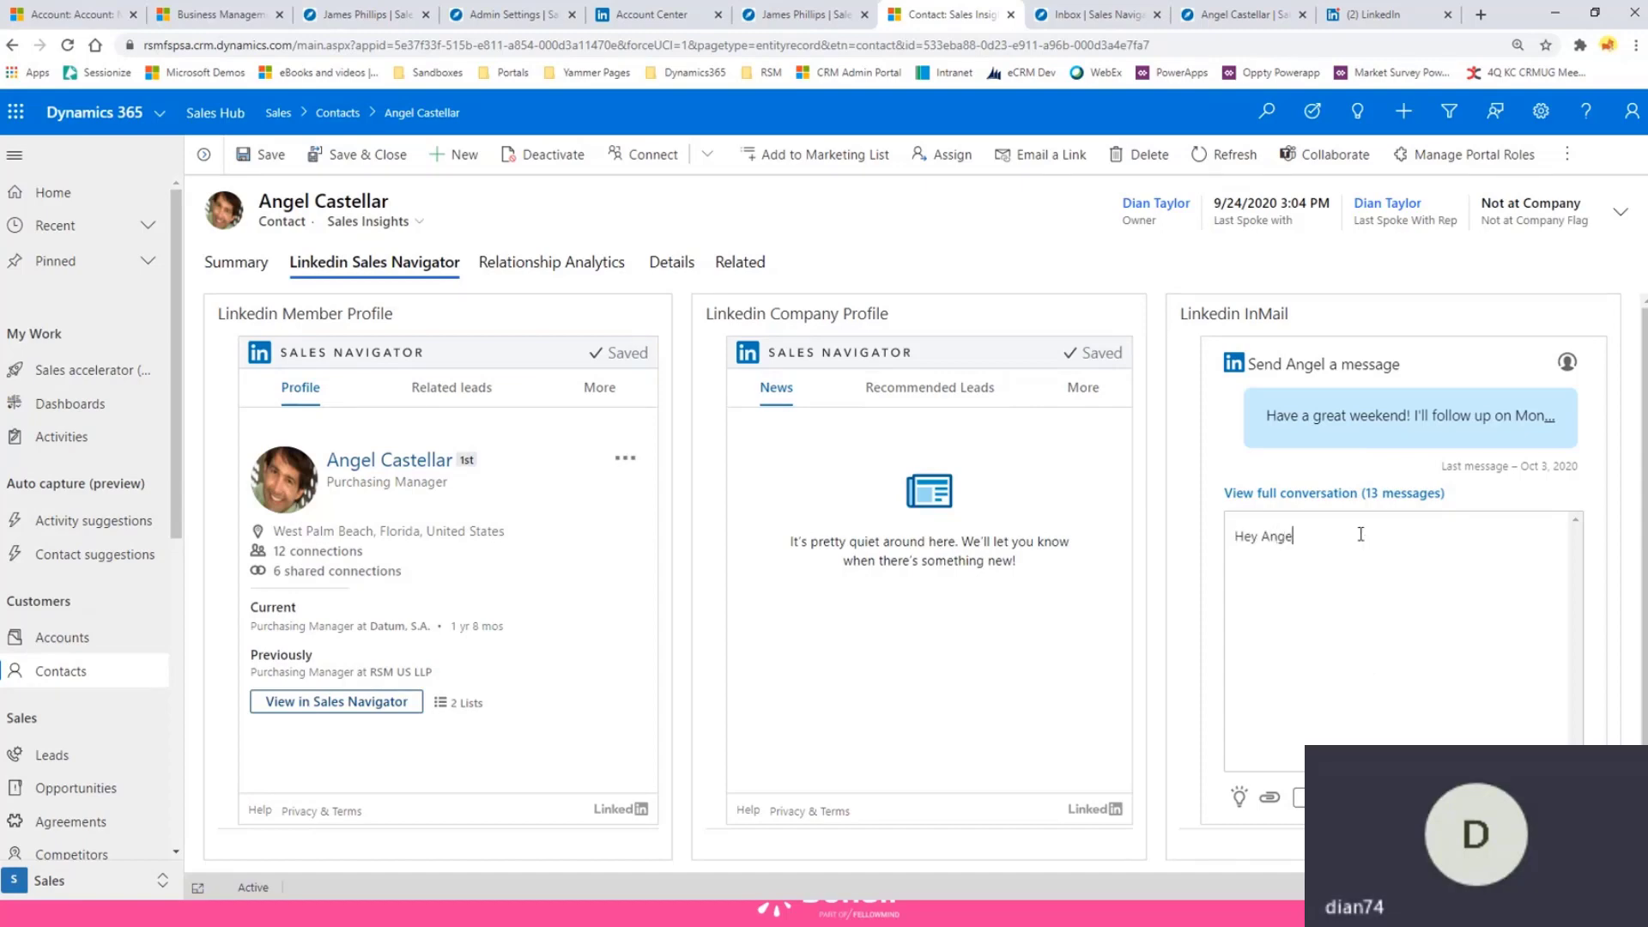
type("l, I am")
key("BackSpace")
key("BackSpace")
key("BackSpace")
key("BackSpace")
type("I am just sending you a message so ")
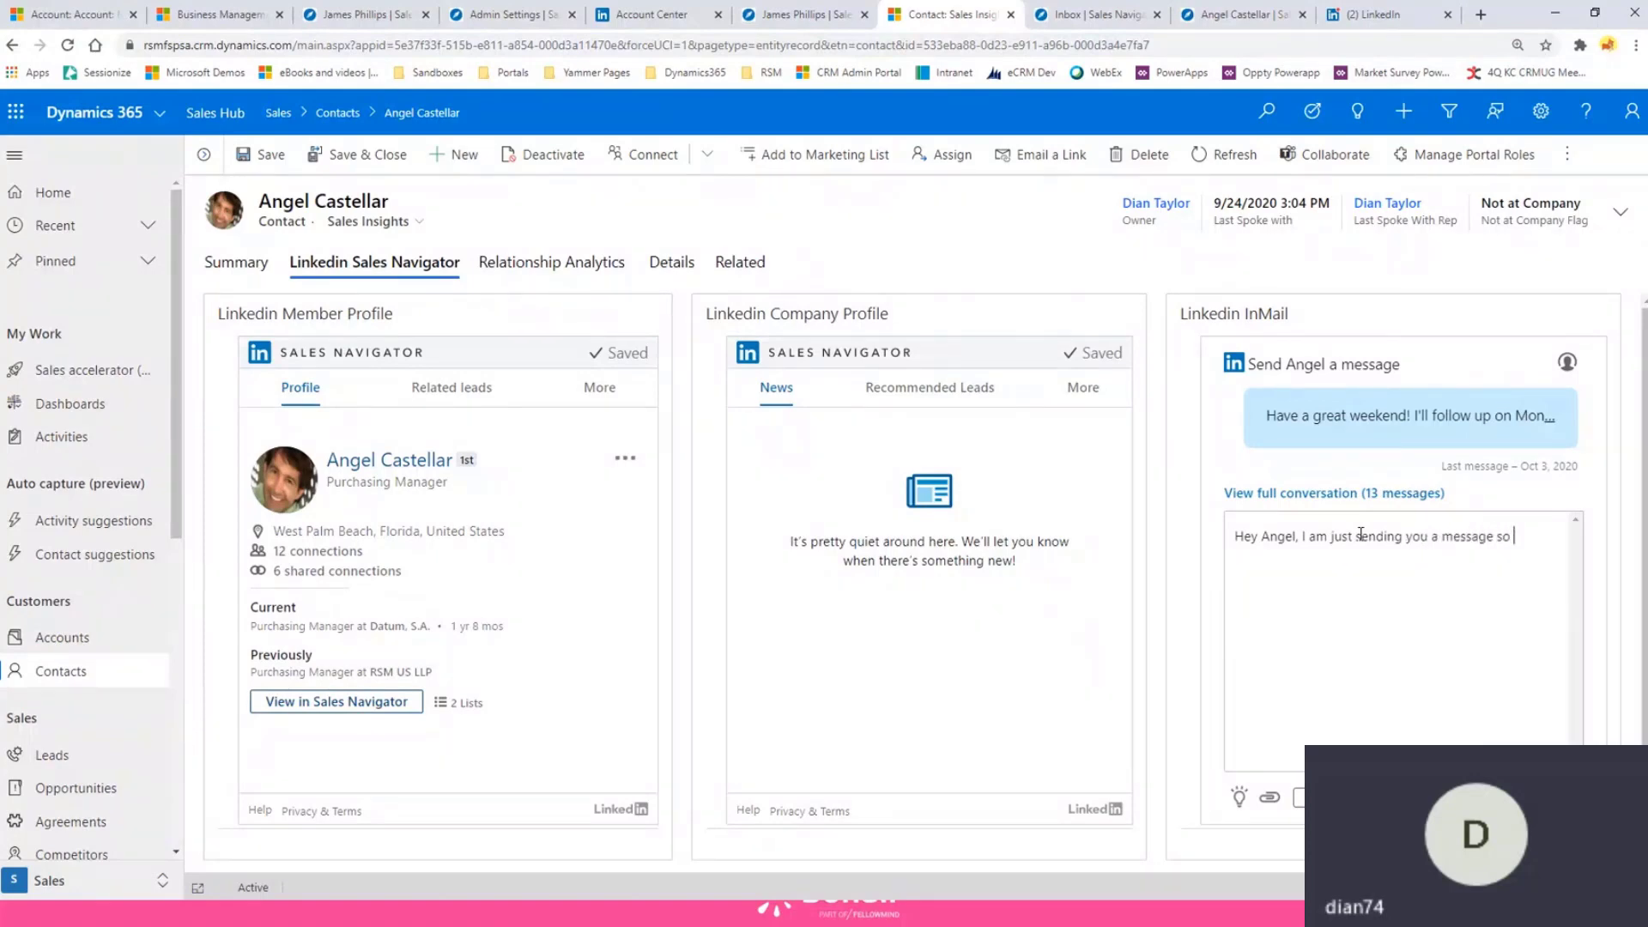
type("that people can see this goes to CE")
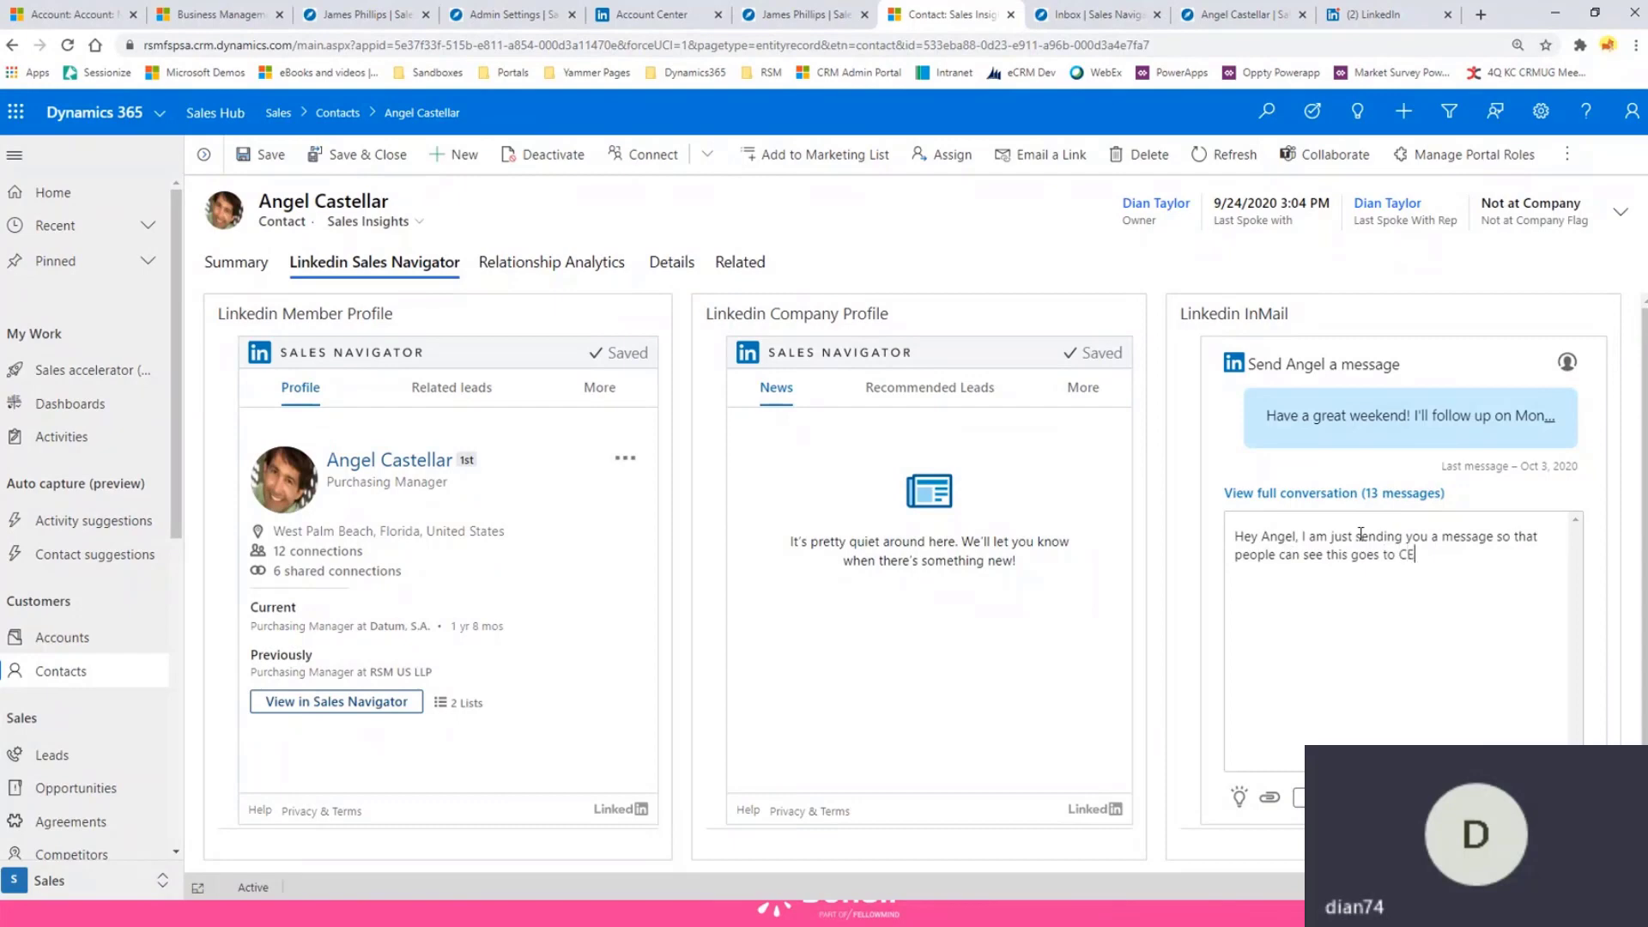
type(" very quickly")
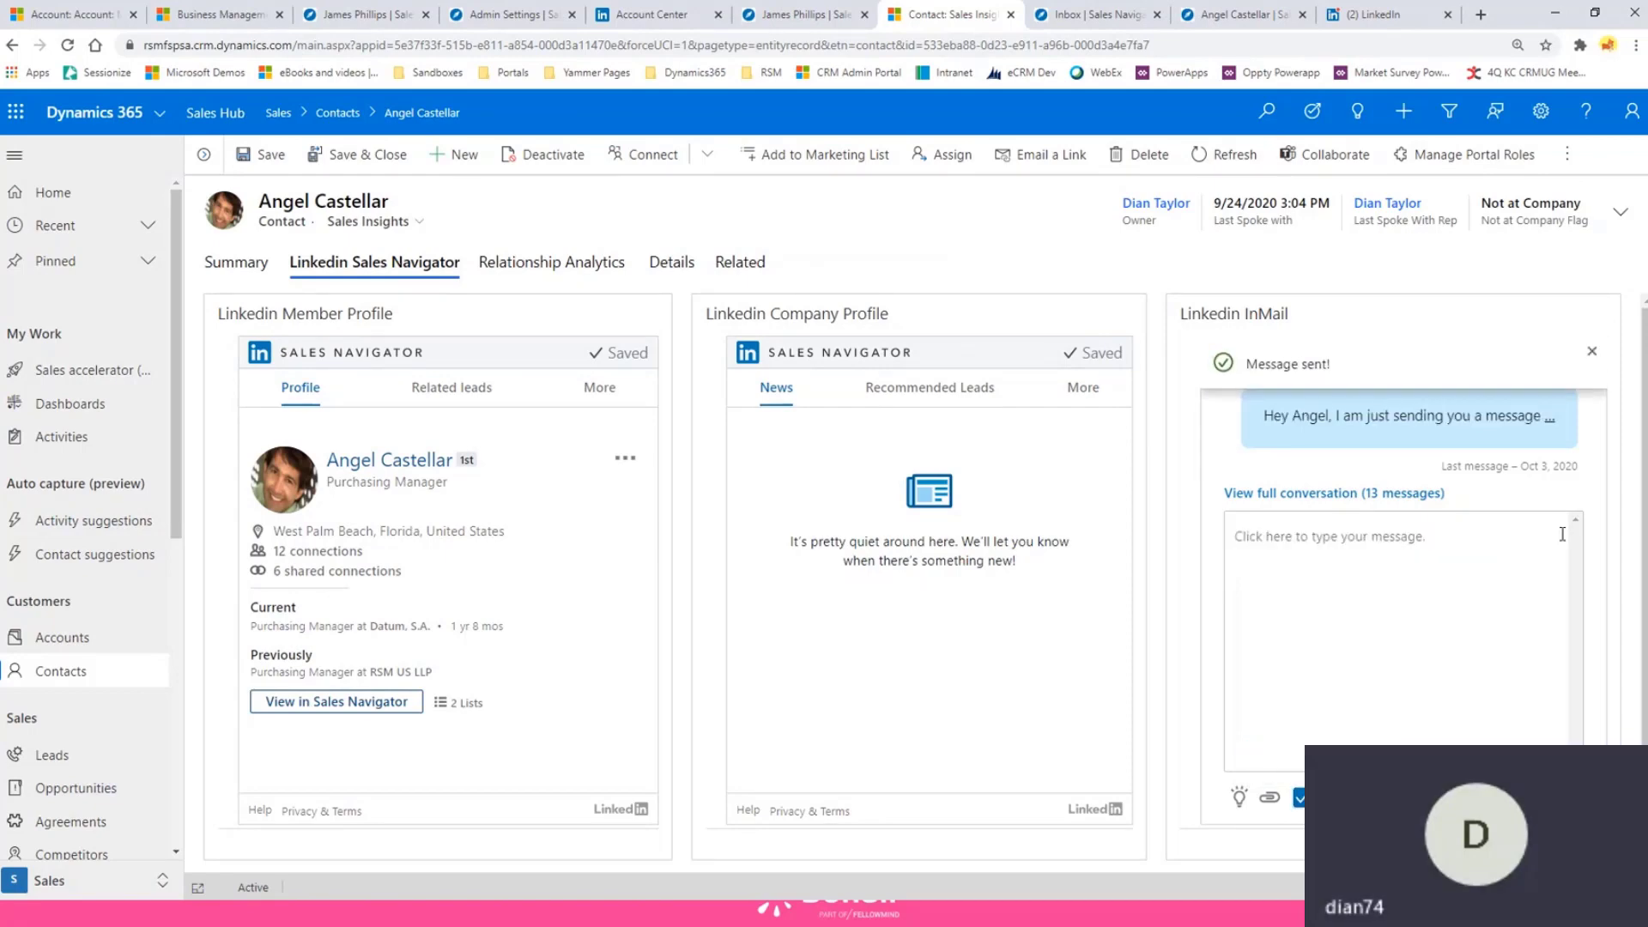
left_click(1592, 351)
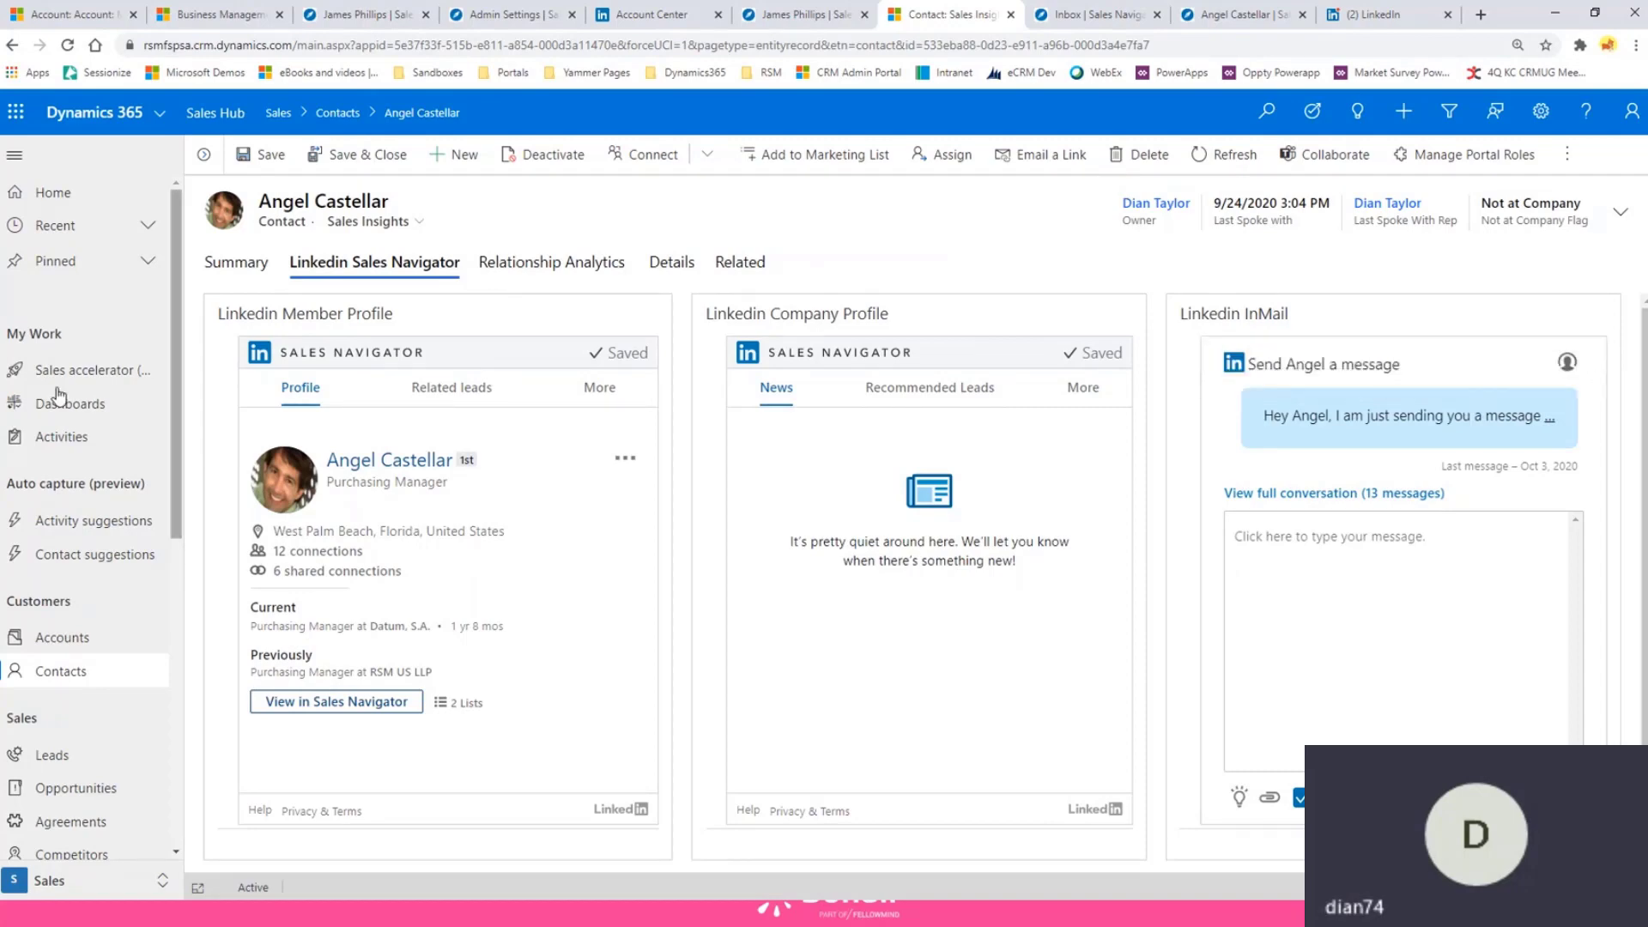
- Refresh the timeline on the contact's Summary to check for the sent Sales Navigator message
left_click(235, 262)
scroll(1097, 483, "up", 2)
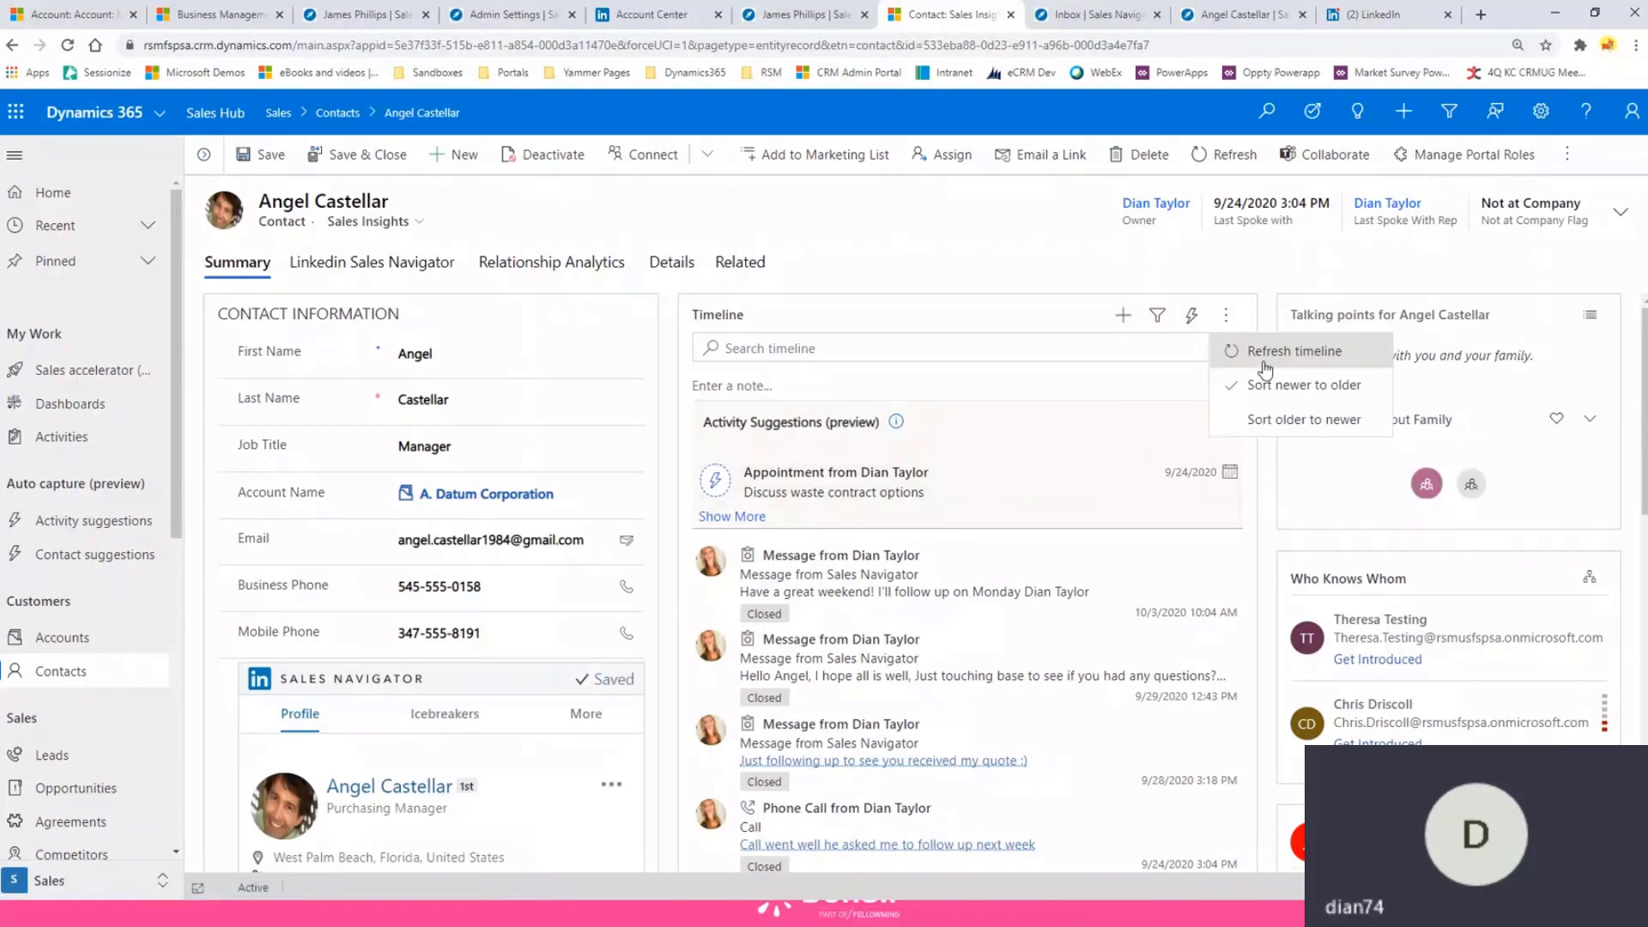
left_click(1260, 352)
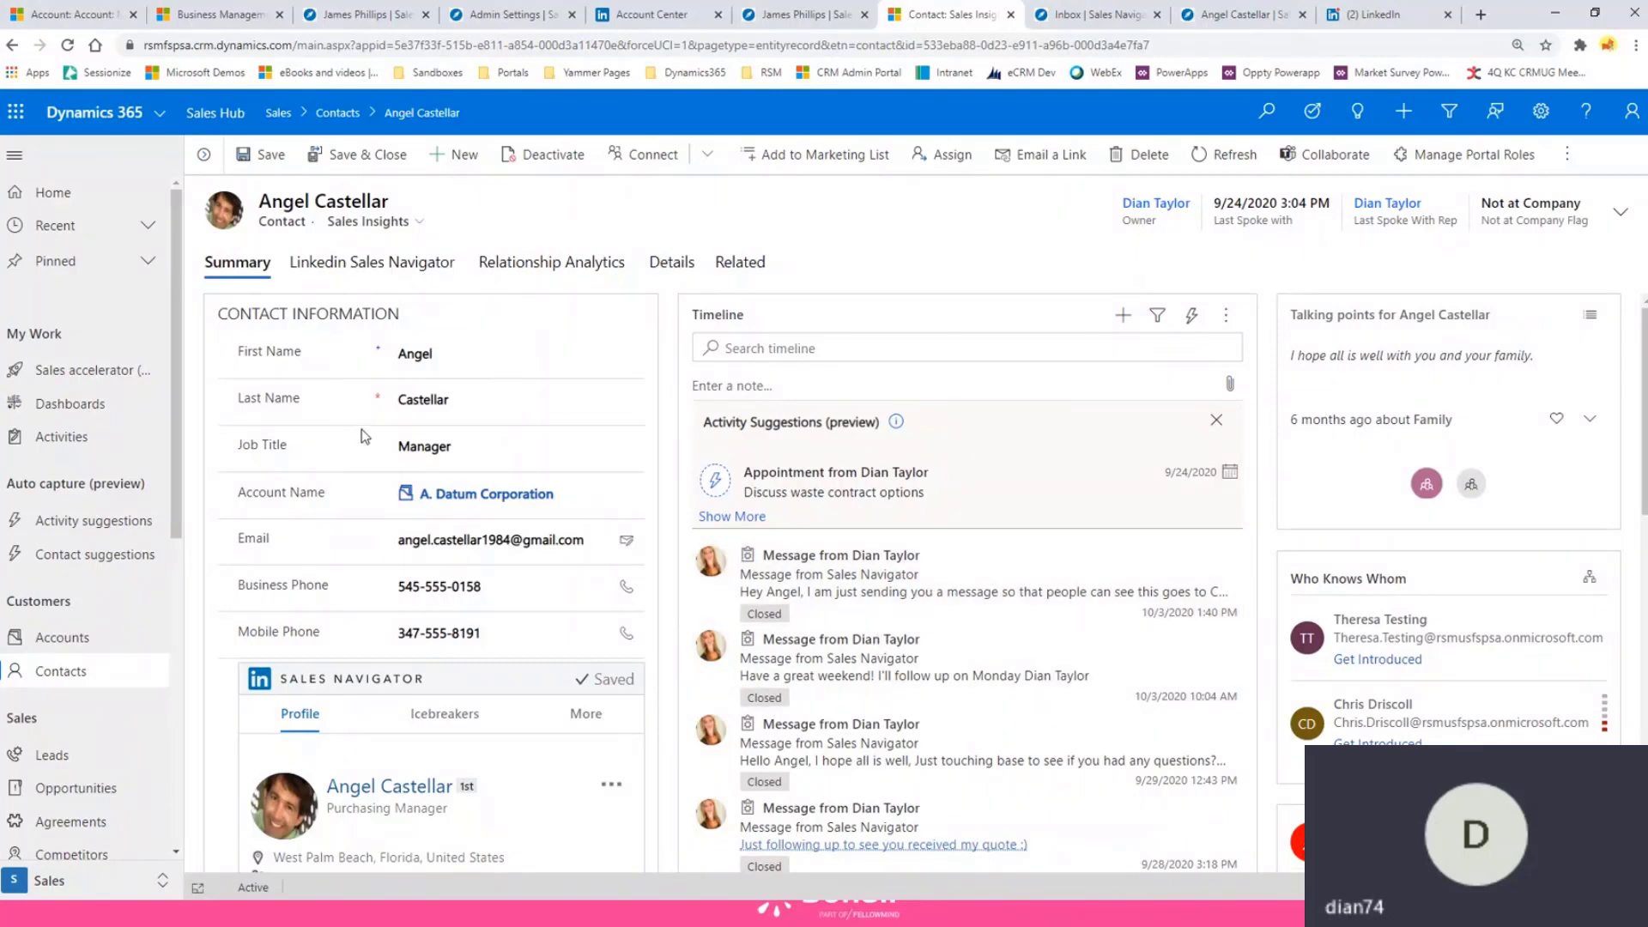
- Open the contact's A. Datum Corporation account, and examine its LinkedIn Sales Navigator widgets and its Summary timeline
left_click(469, 496)
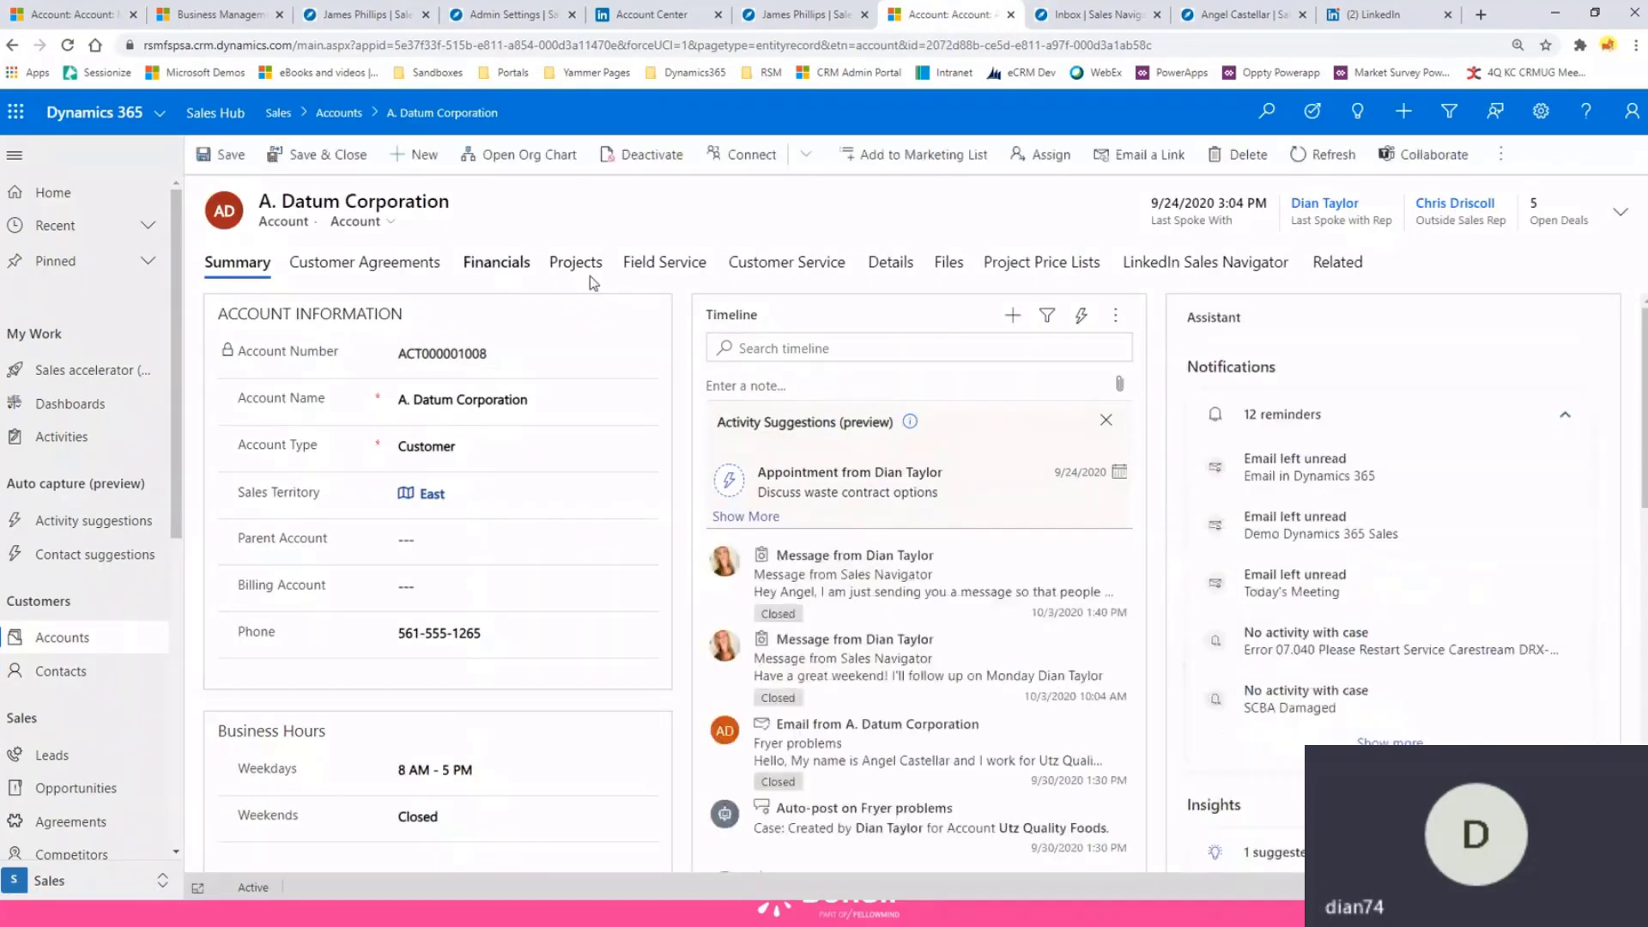
left_click(1208, 263)
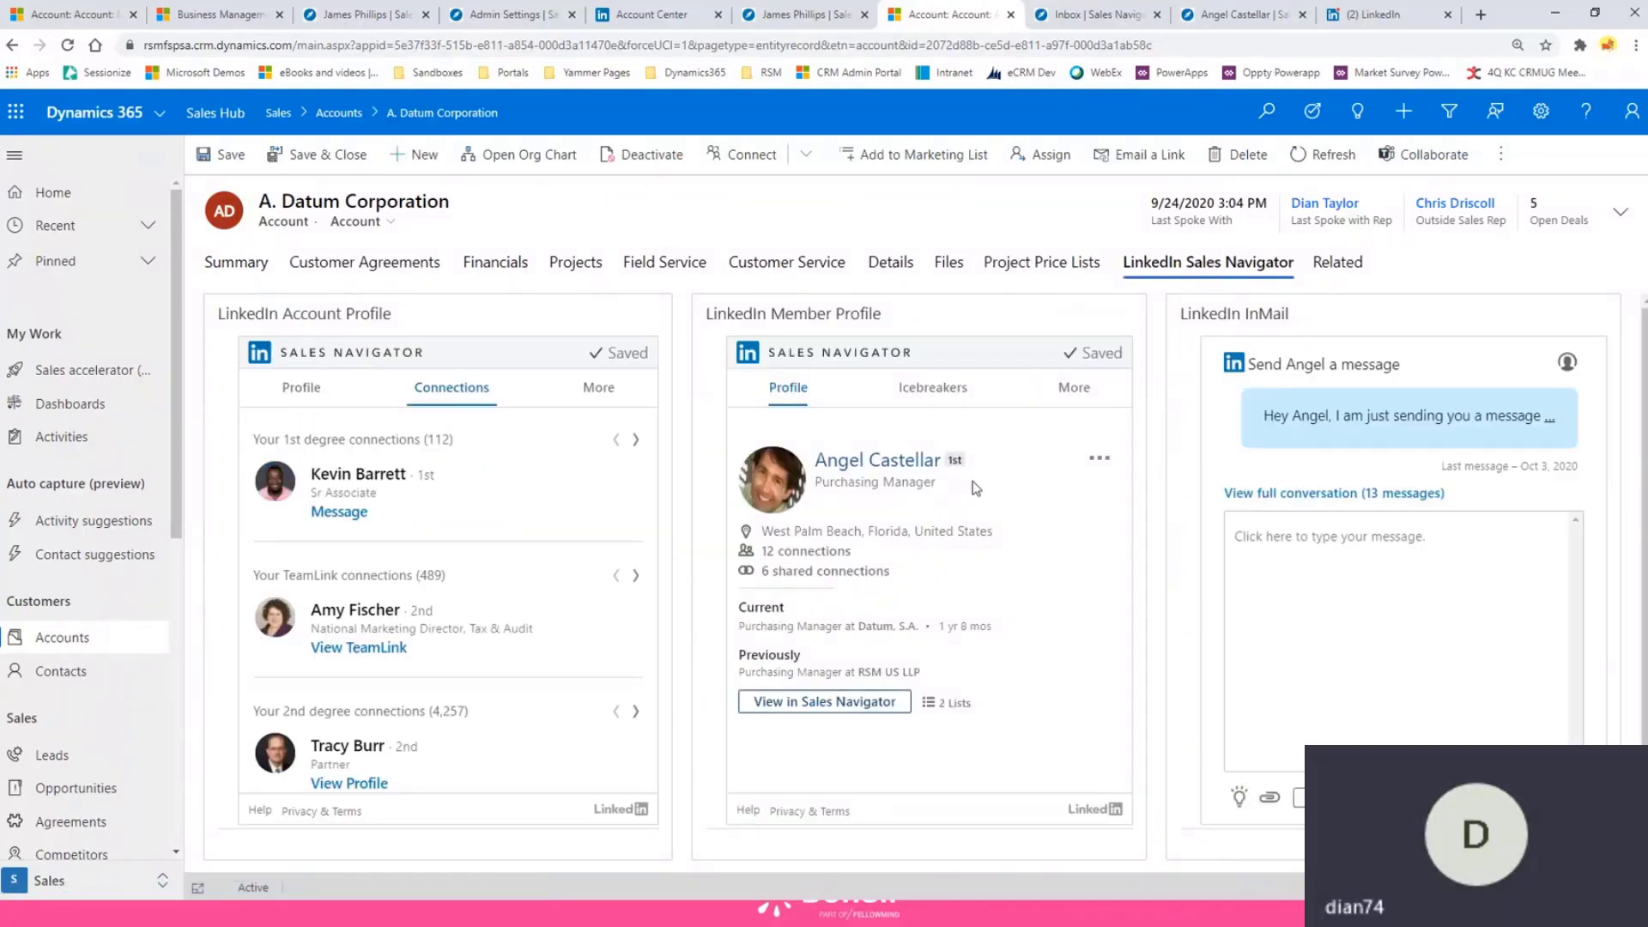
left_click(231, 263)
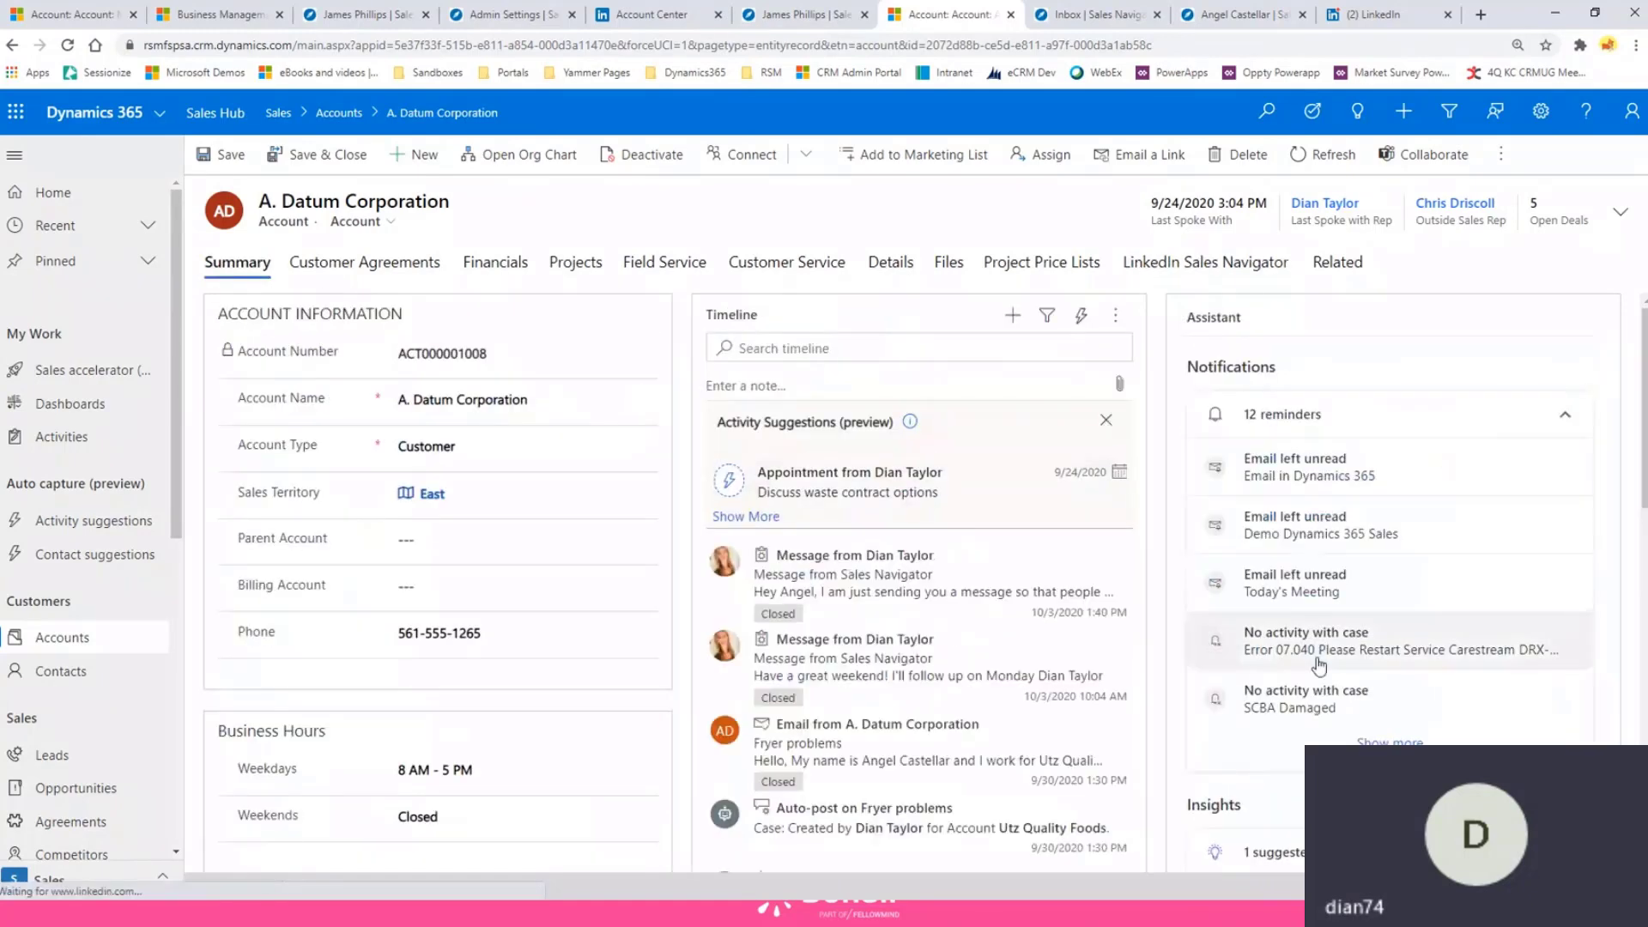
scroll(1342, 661, "down", 2)
scroll(678, 410, "up", 3)
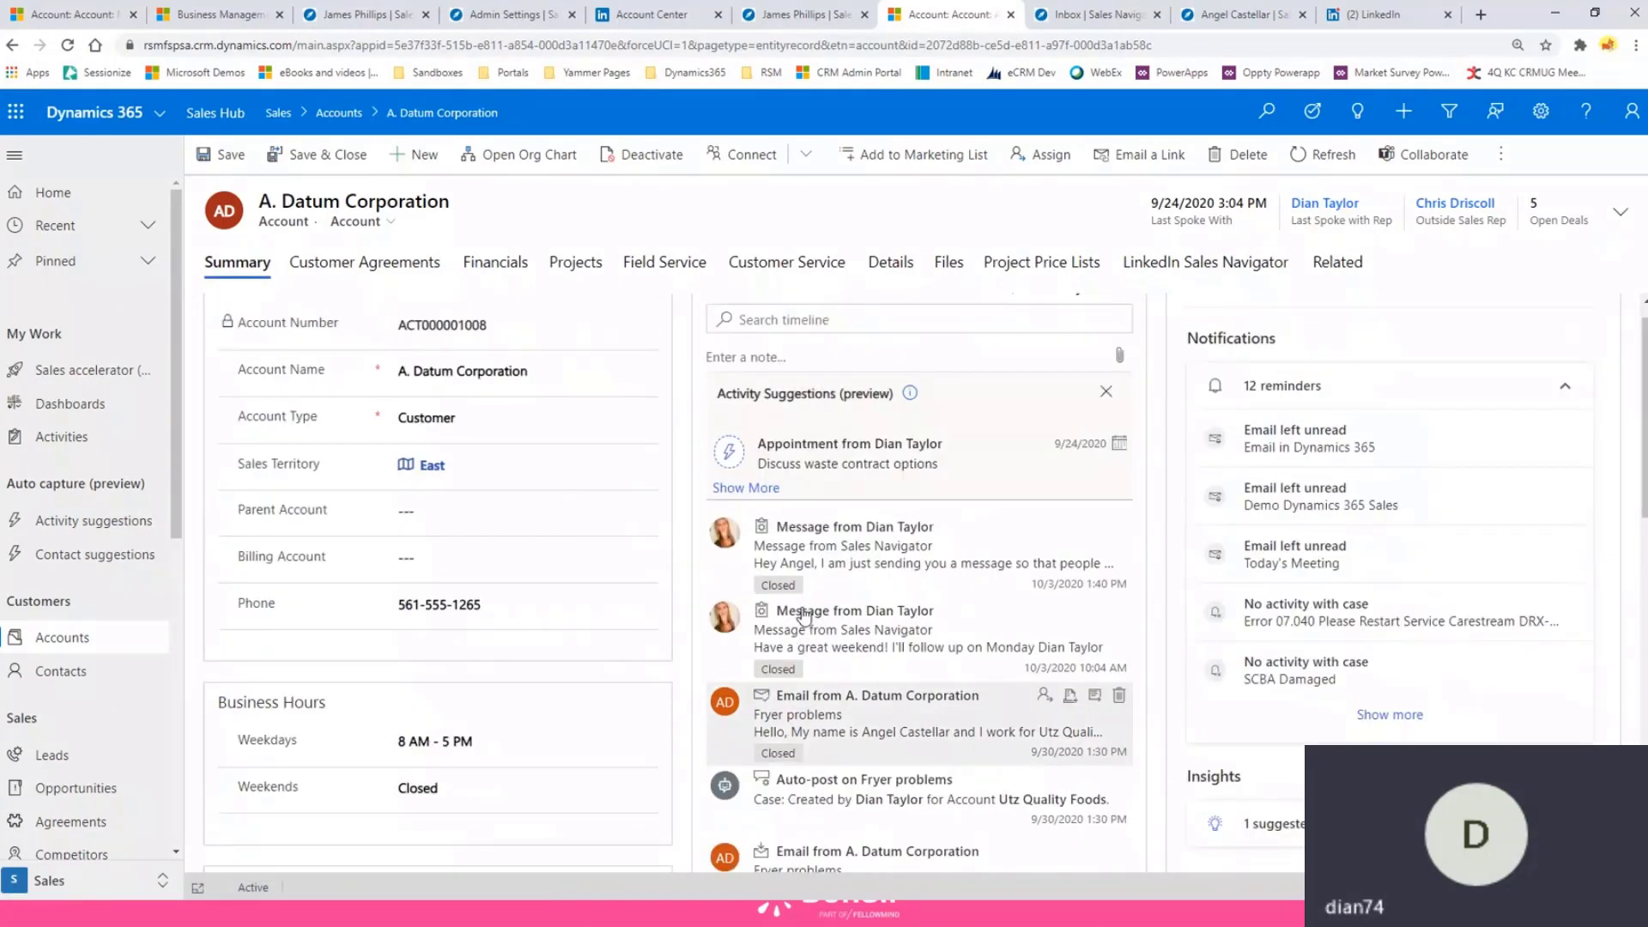
- Open the org chart of the A. Datum Corporation account and view its contact hierarchy
left_click(525, 156)
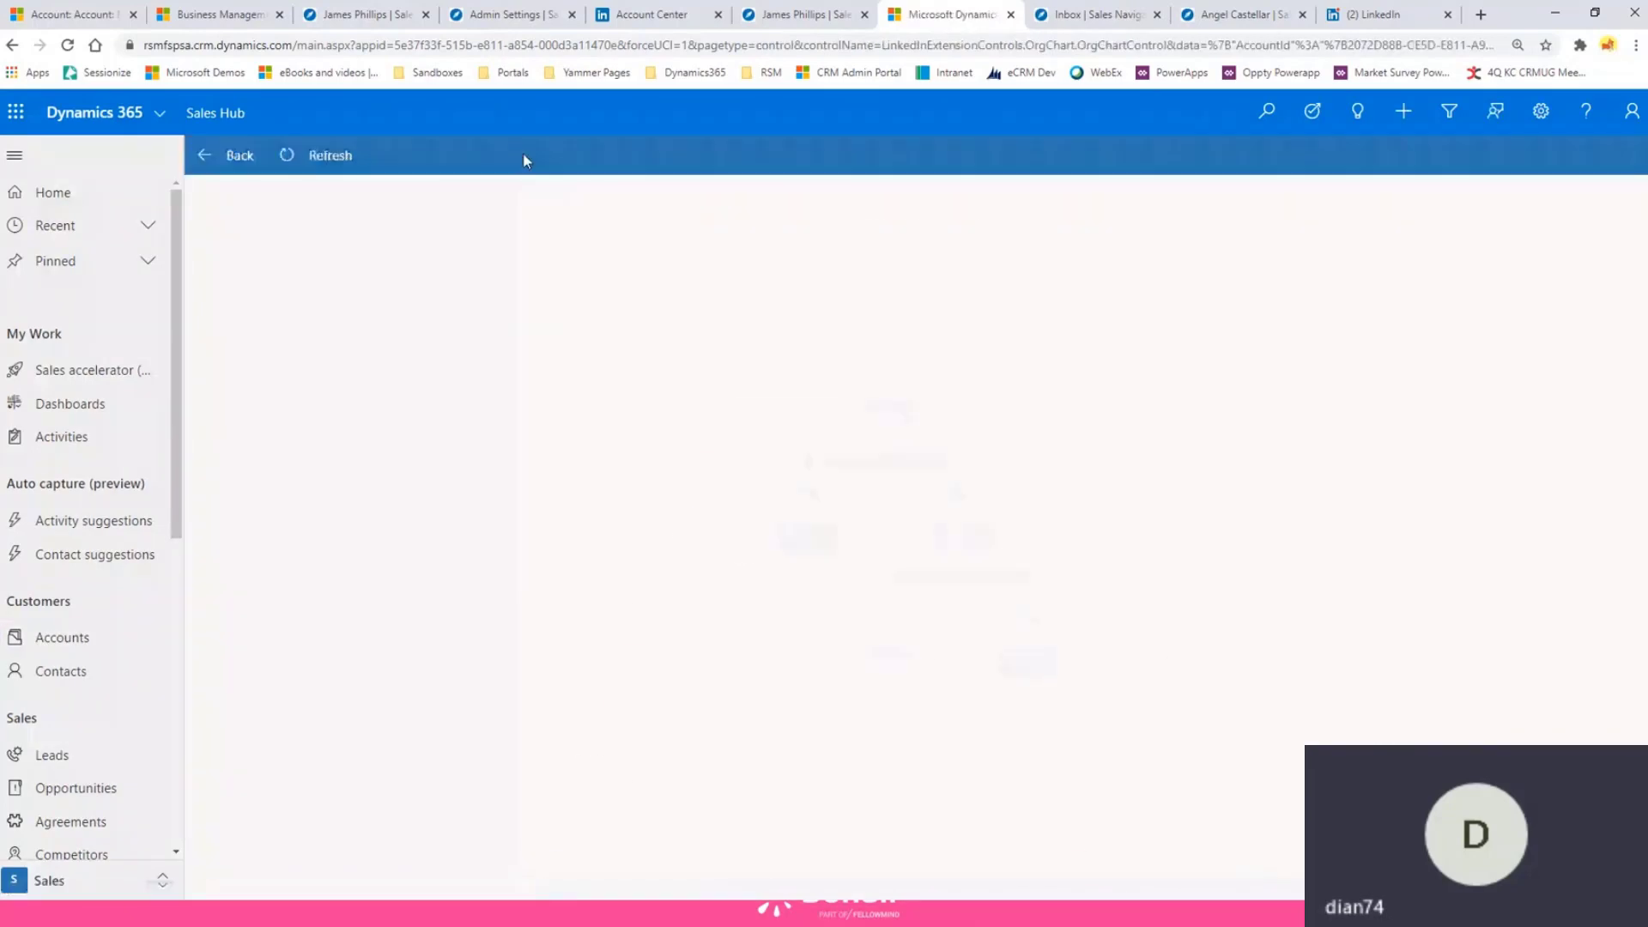
mouse_move(724, 500)
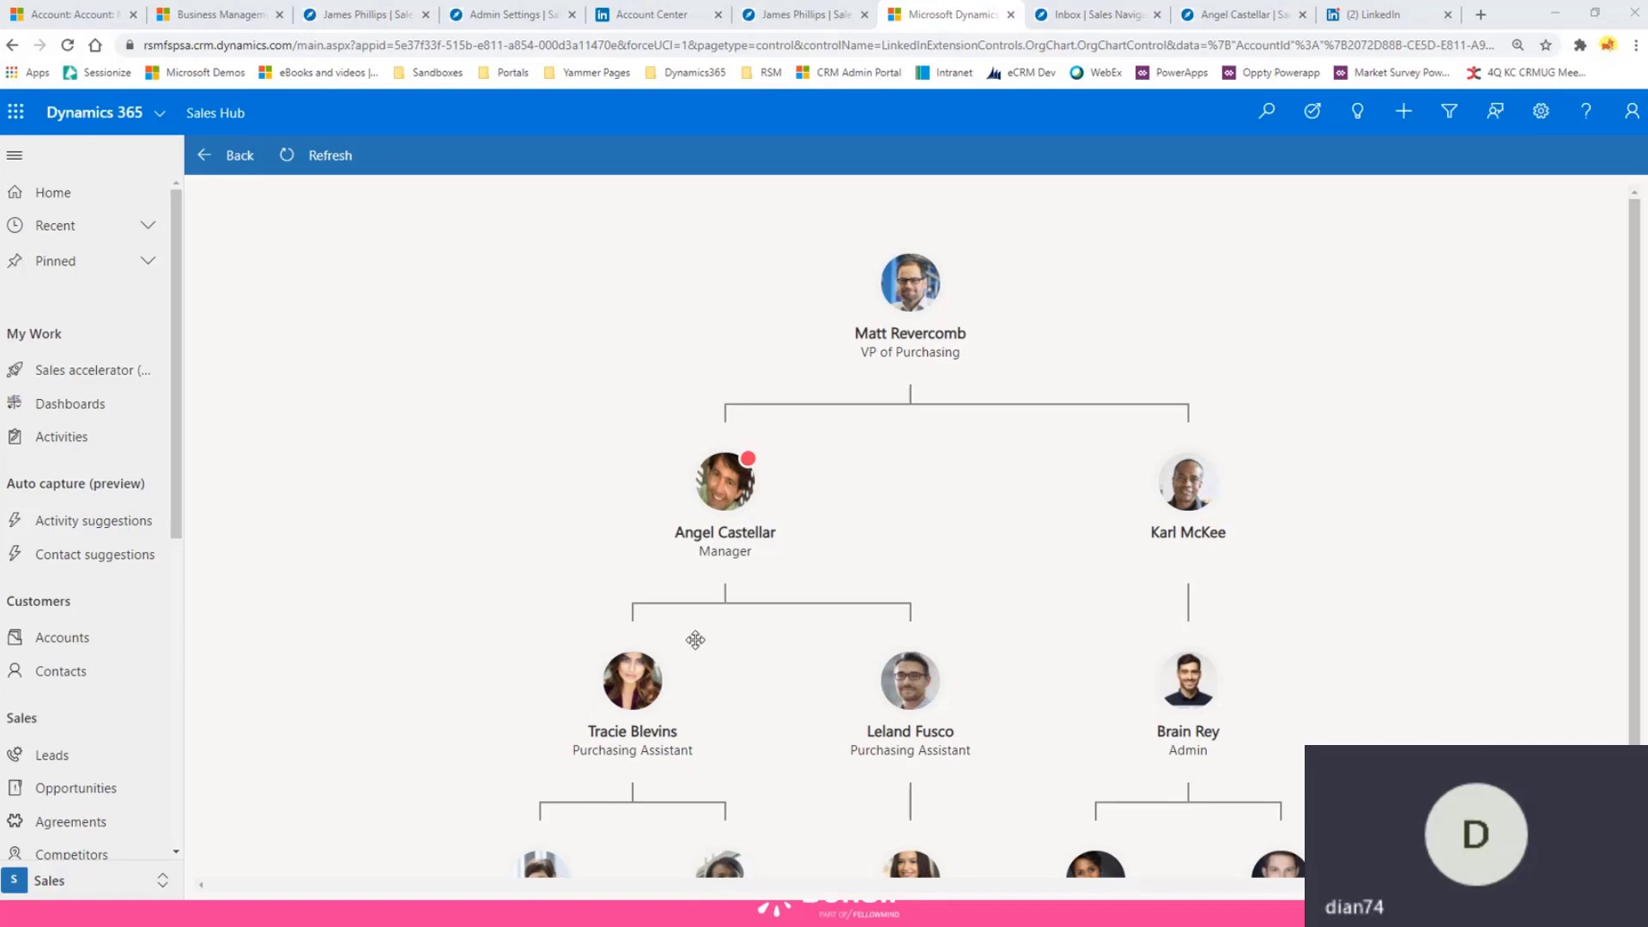
key("alt+Tab")
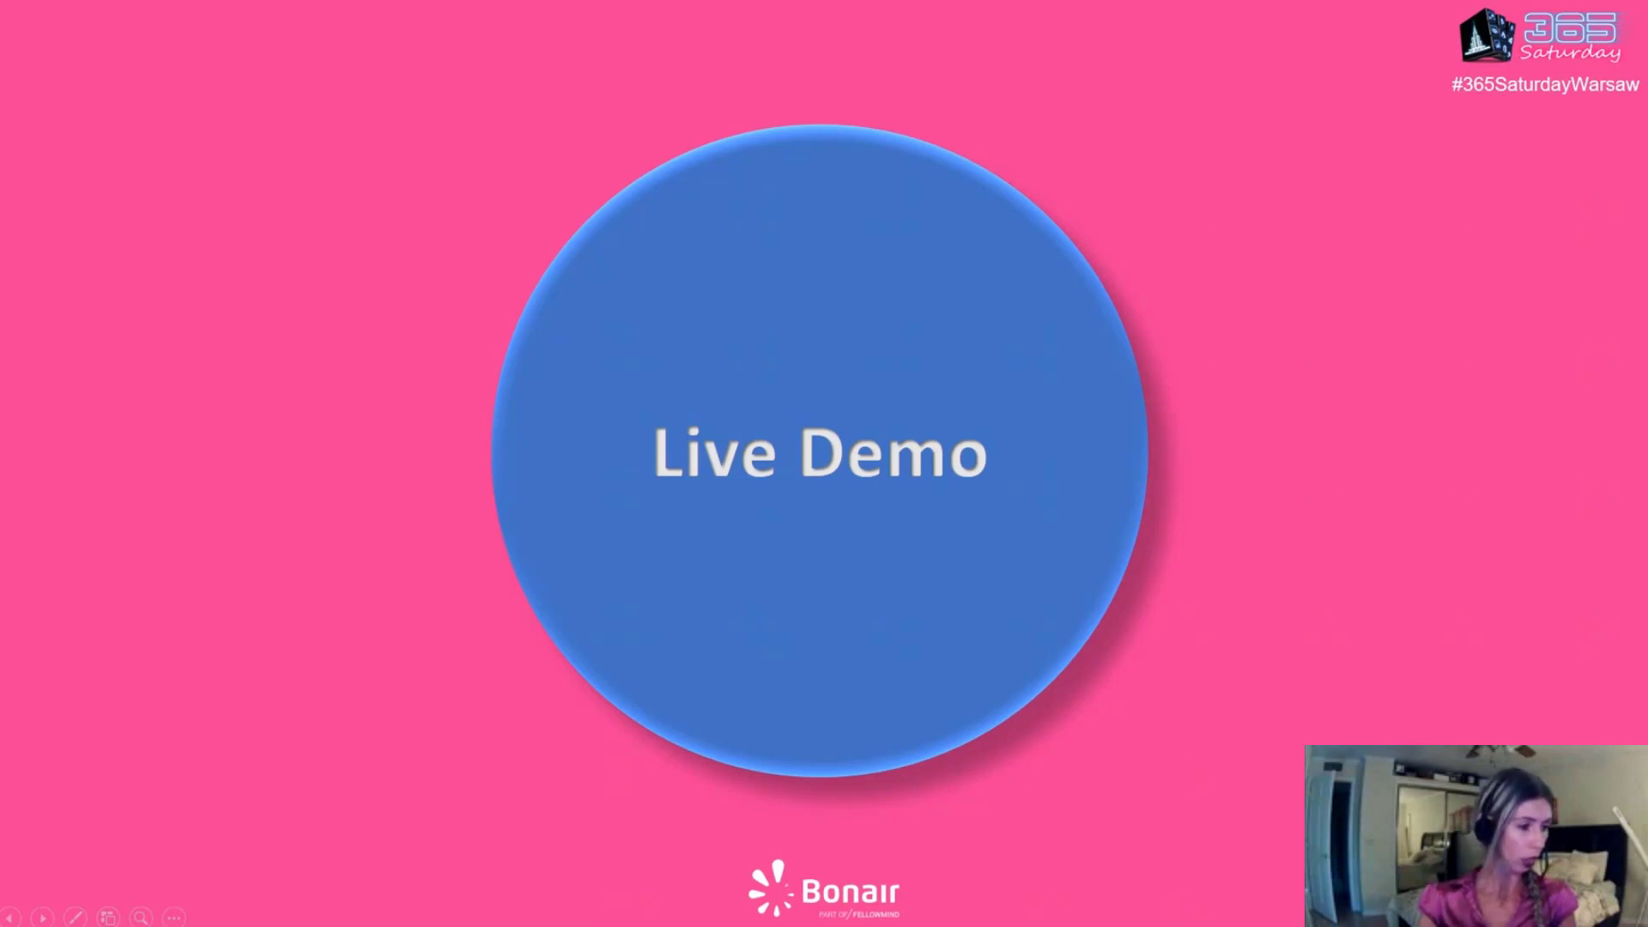
key("alt+Tab")
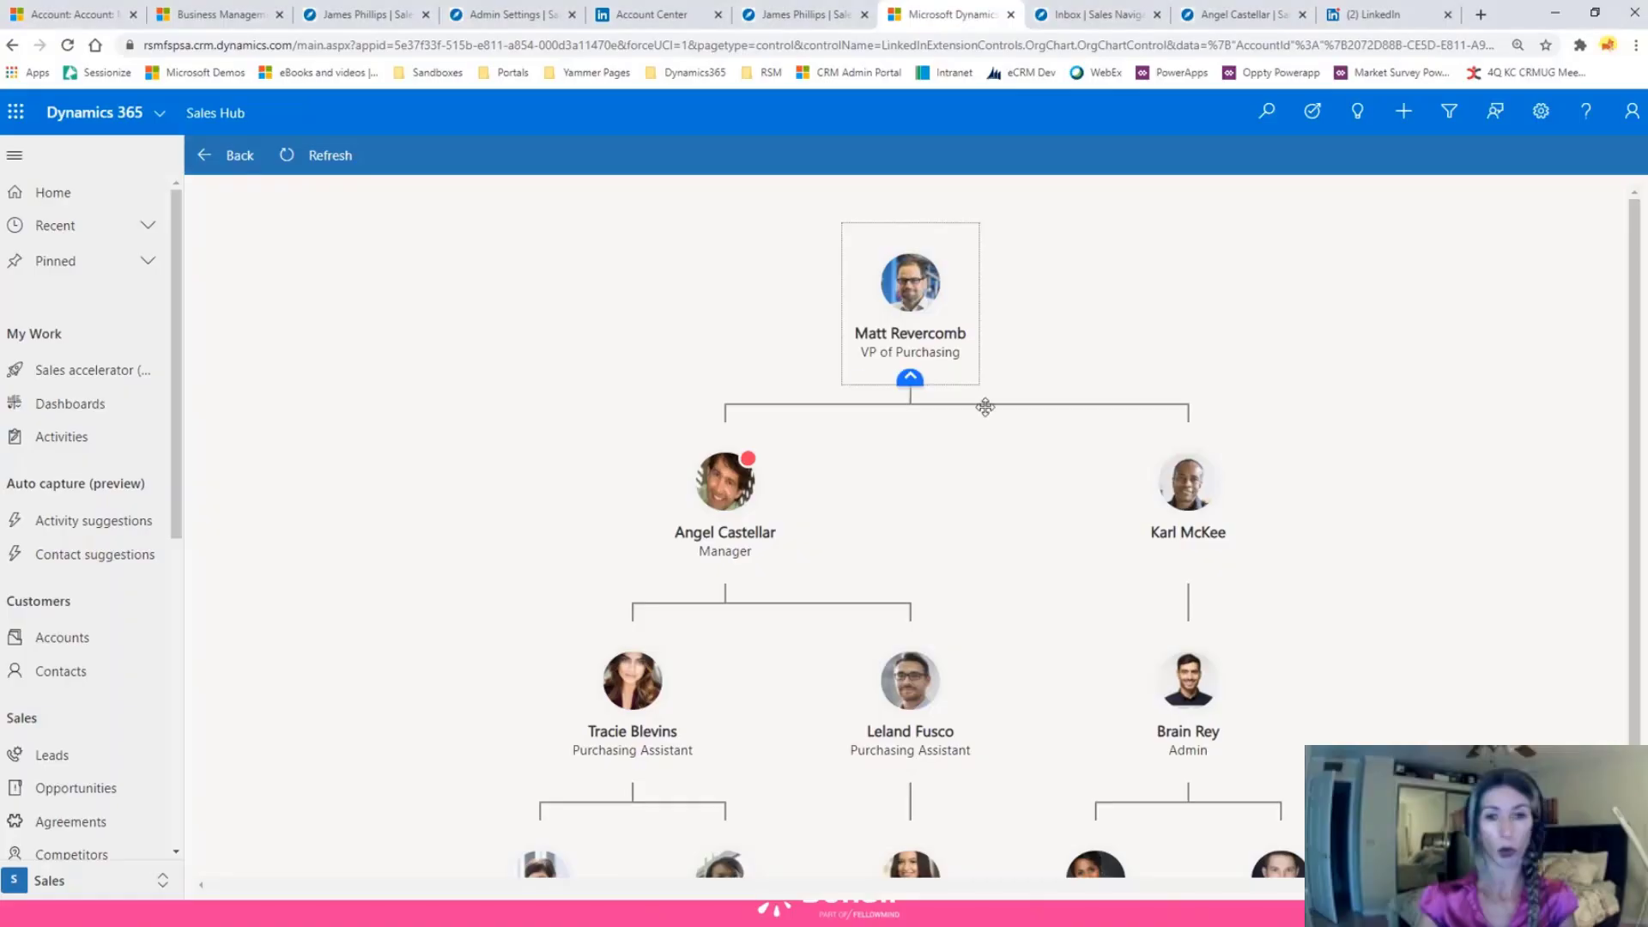
- Review the flagged manager's Verify Contact Details in the org chart, including the current position and the updated account lookup
left_click(734, 491)
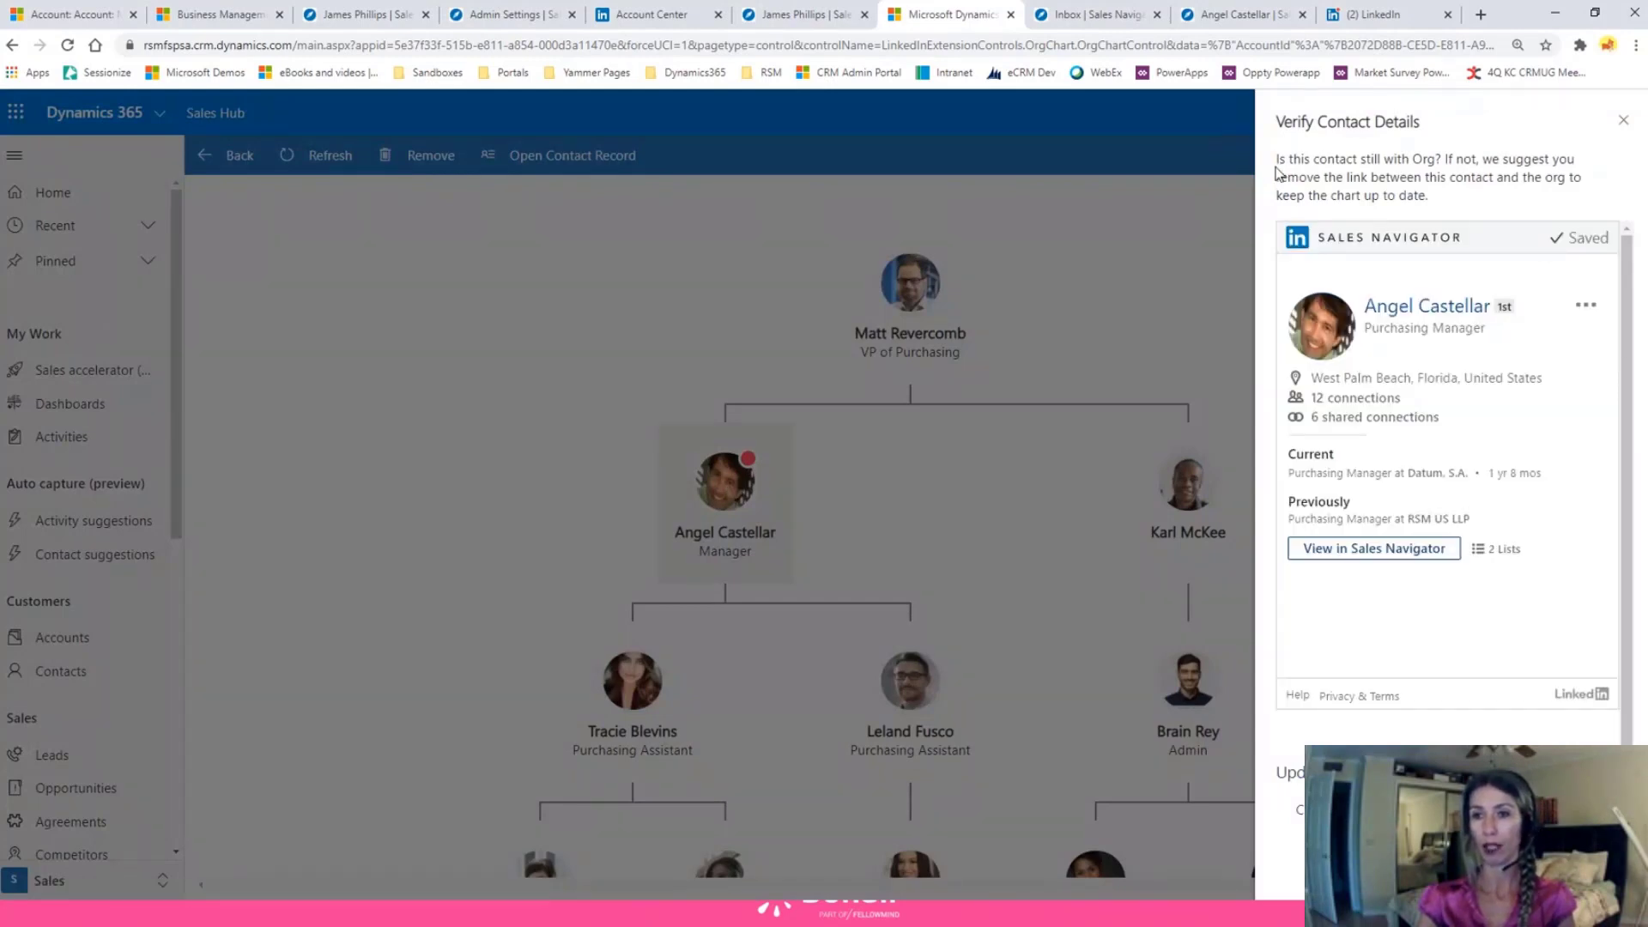
left_click_drag(1280, 157, 1473, 196)
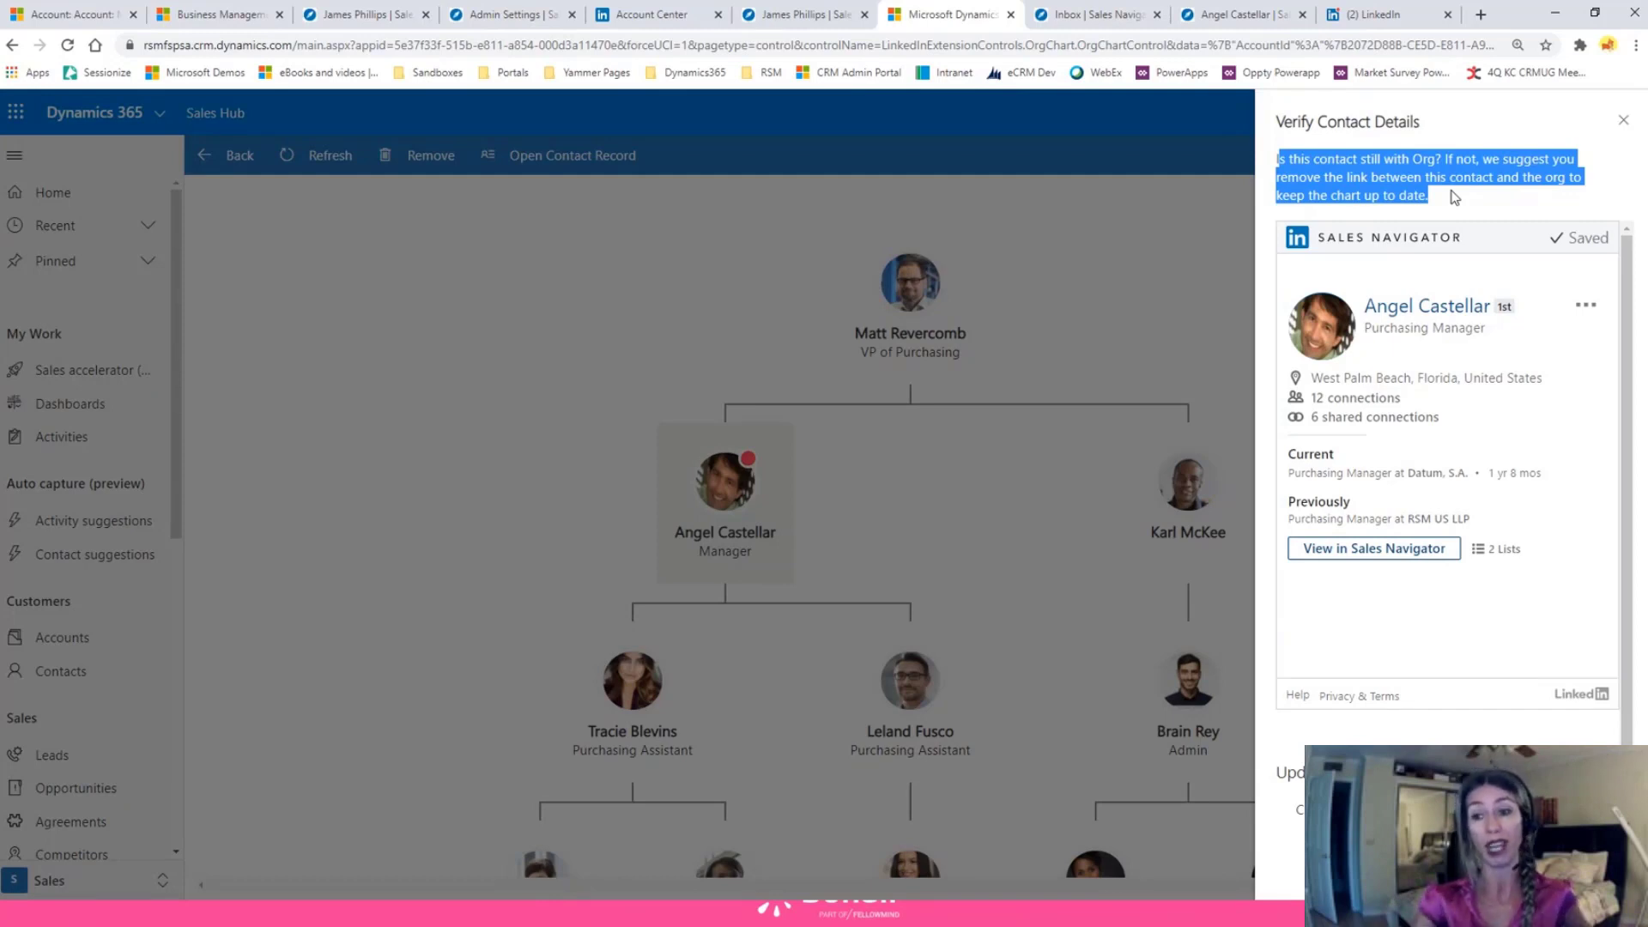
left_click(1373, 807)
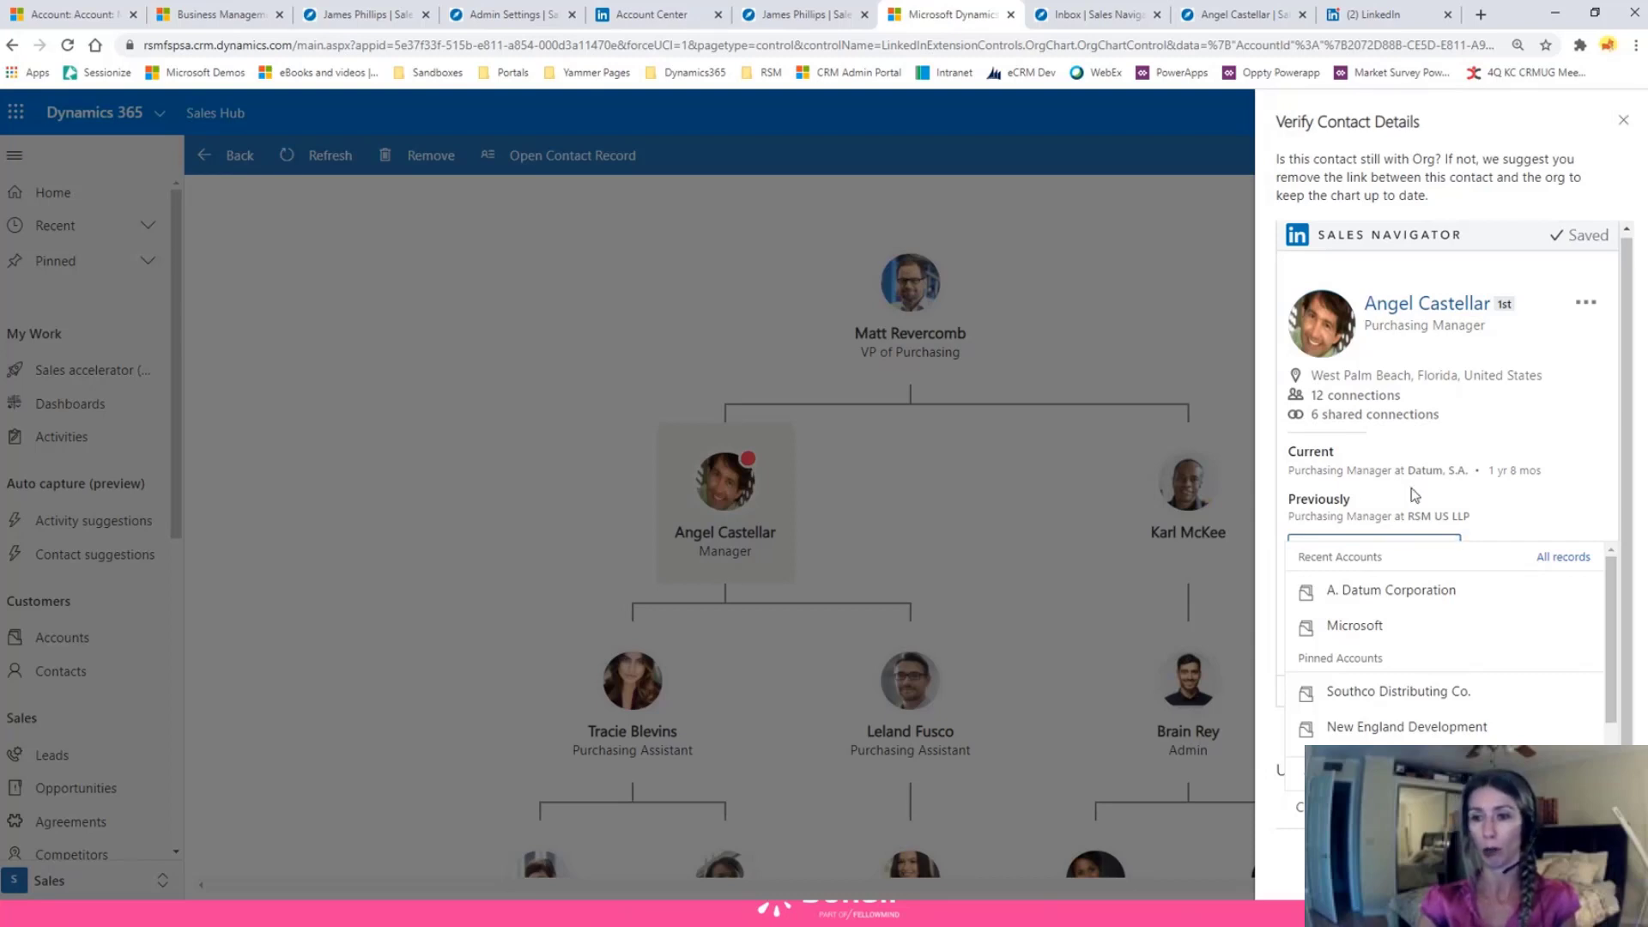
left_click_drag(1299, 477, 1476, 473)
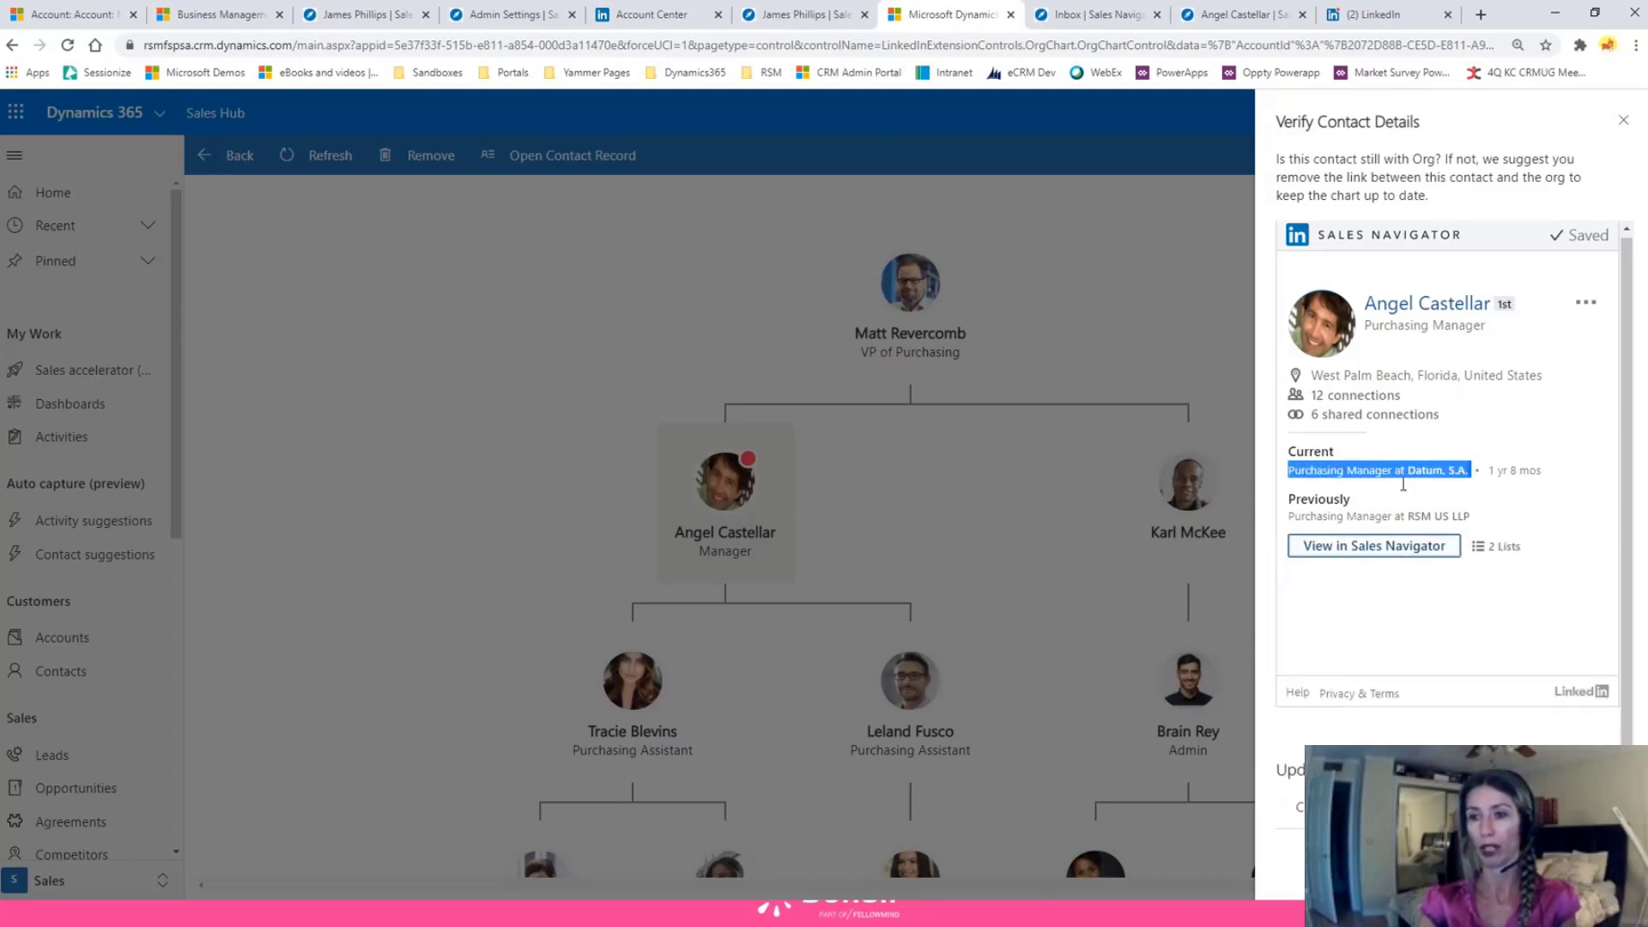
left_click(1625, 123)
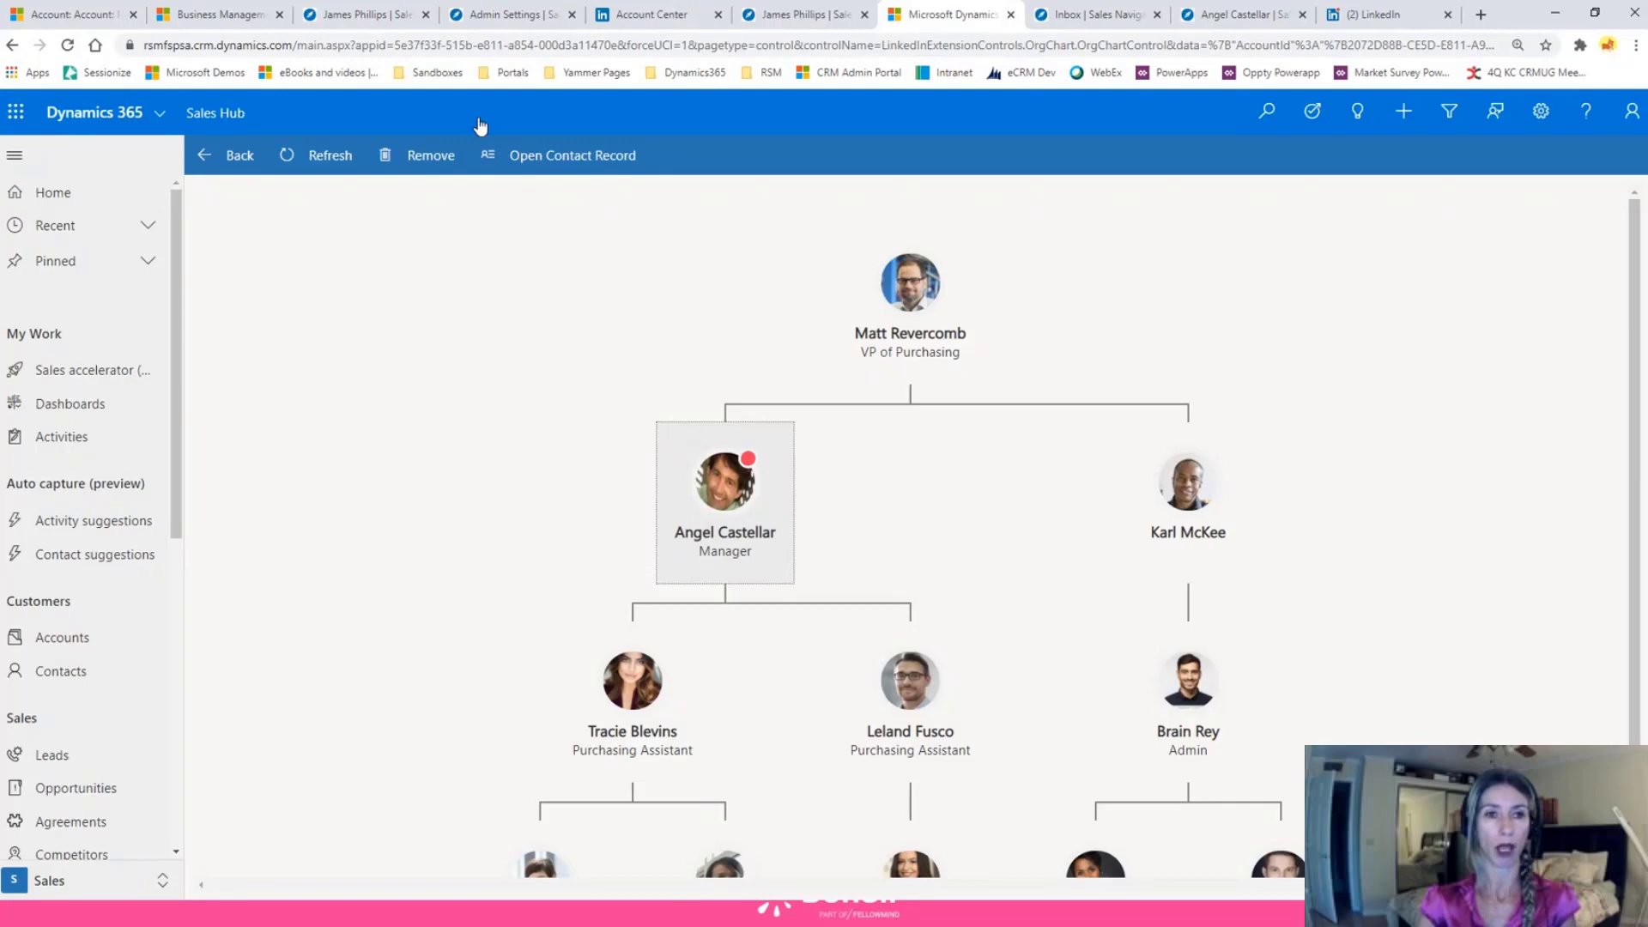
- Switch to Sales Navigator, view the alerts on its home page, and open the lead lists
left_click(496, 17)
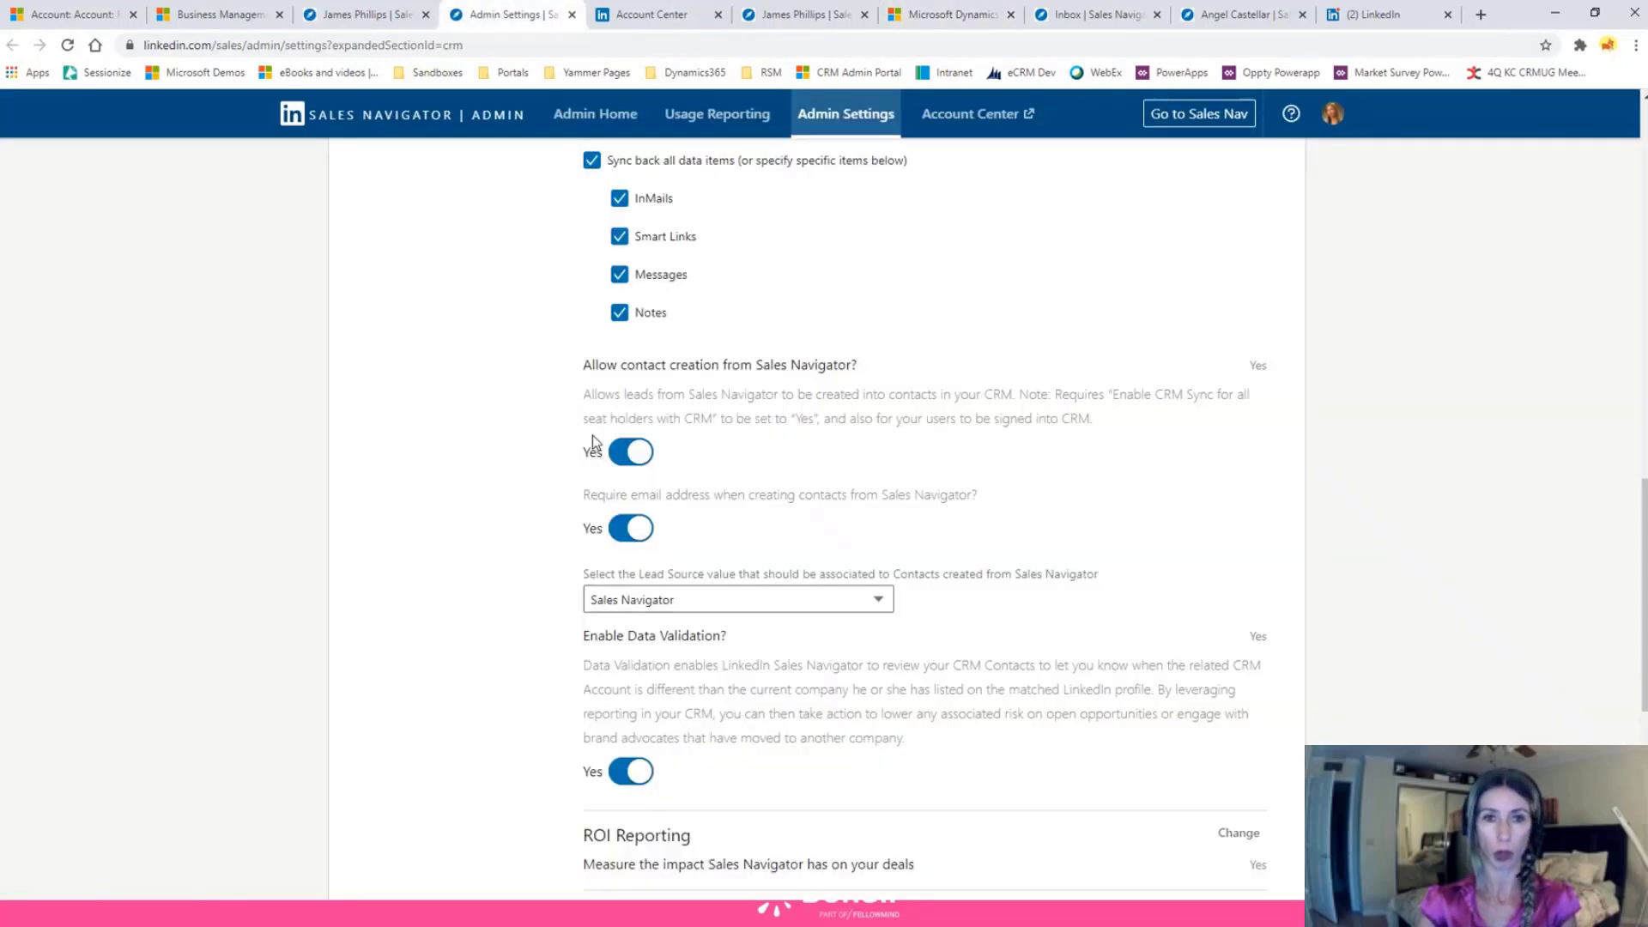
left_click(1211, 130)
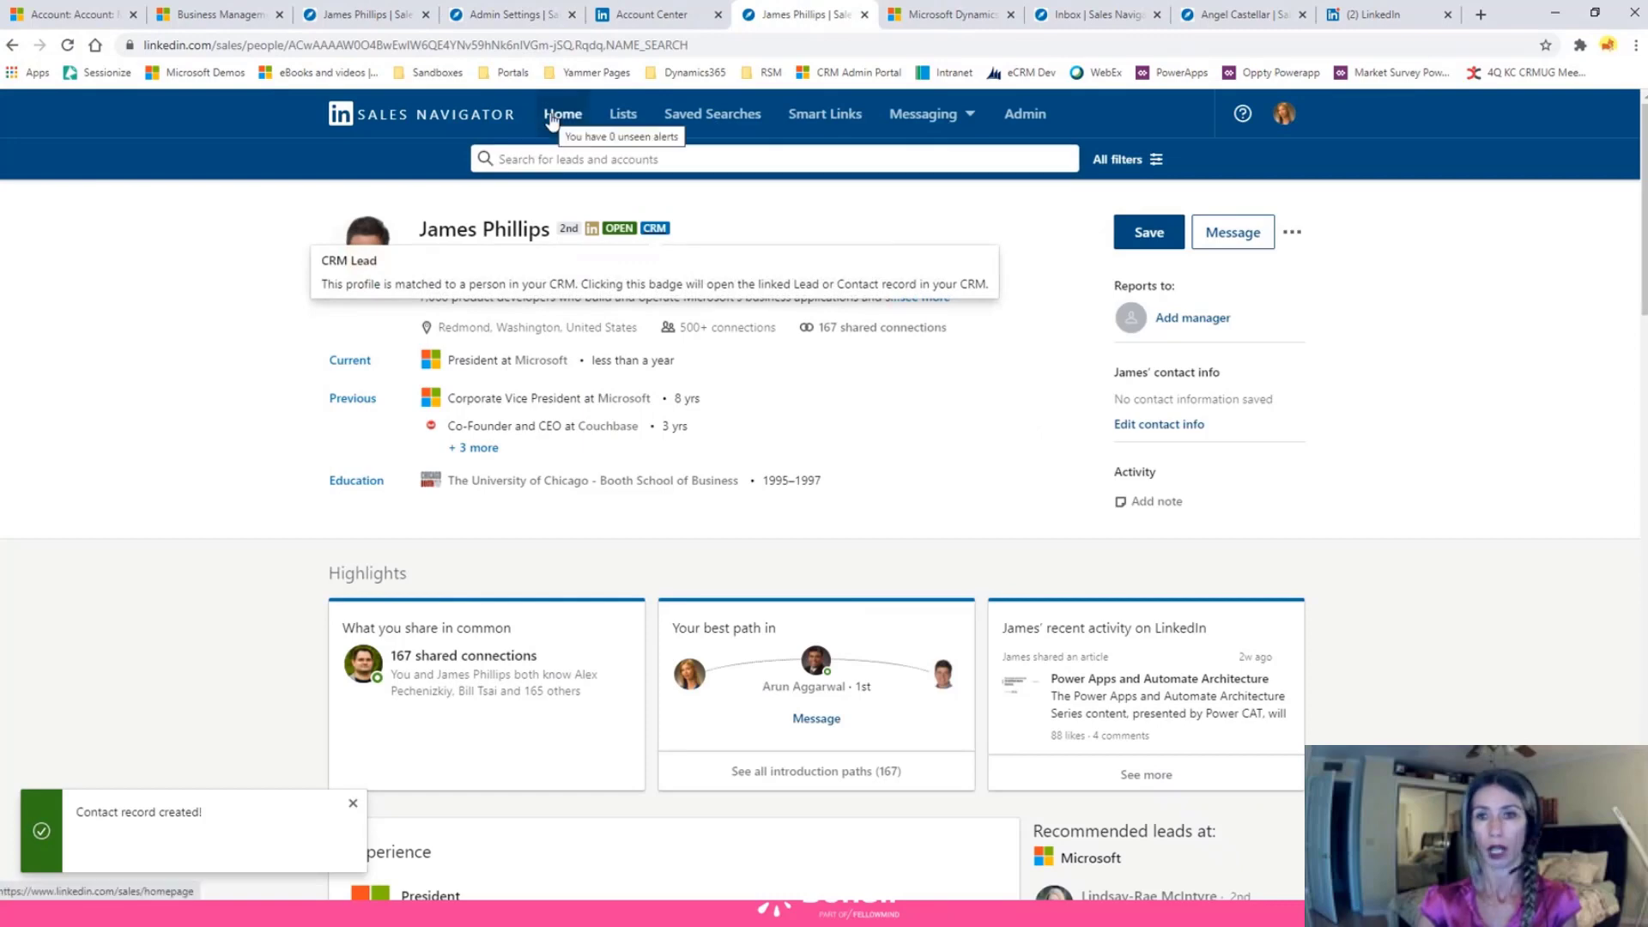
left_click(552, 119)
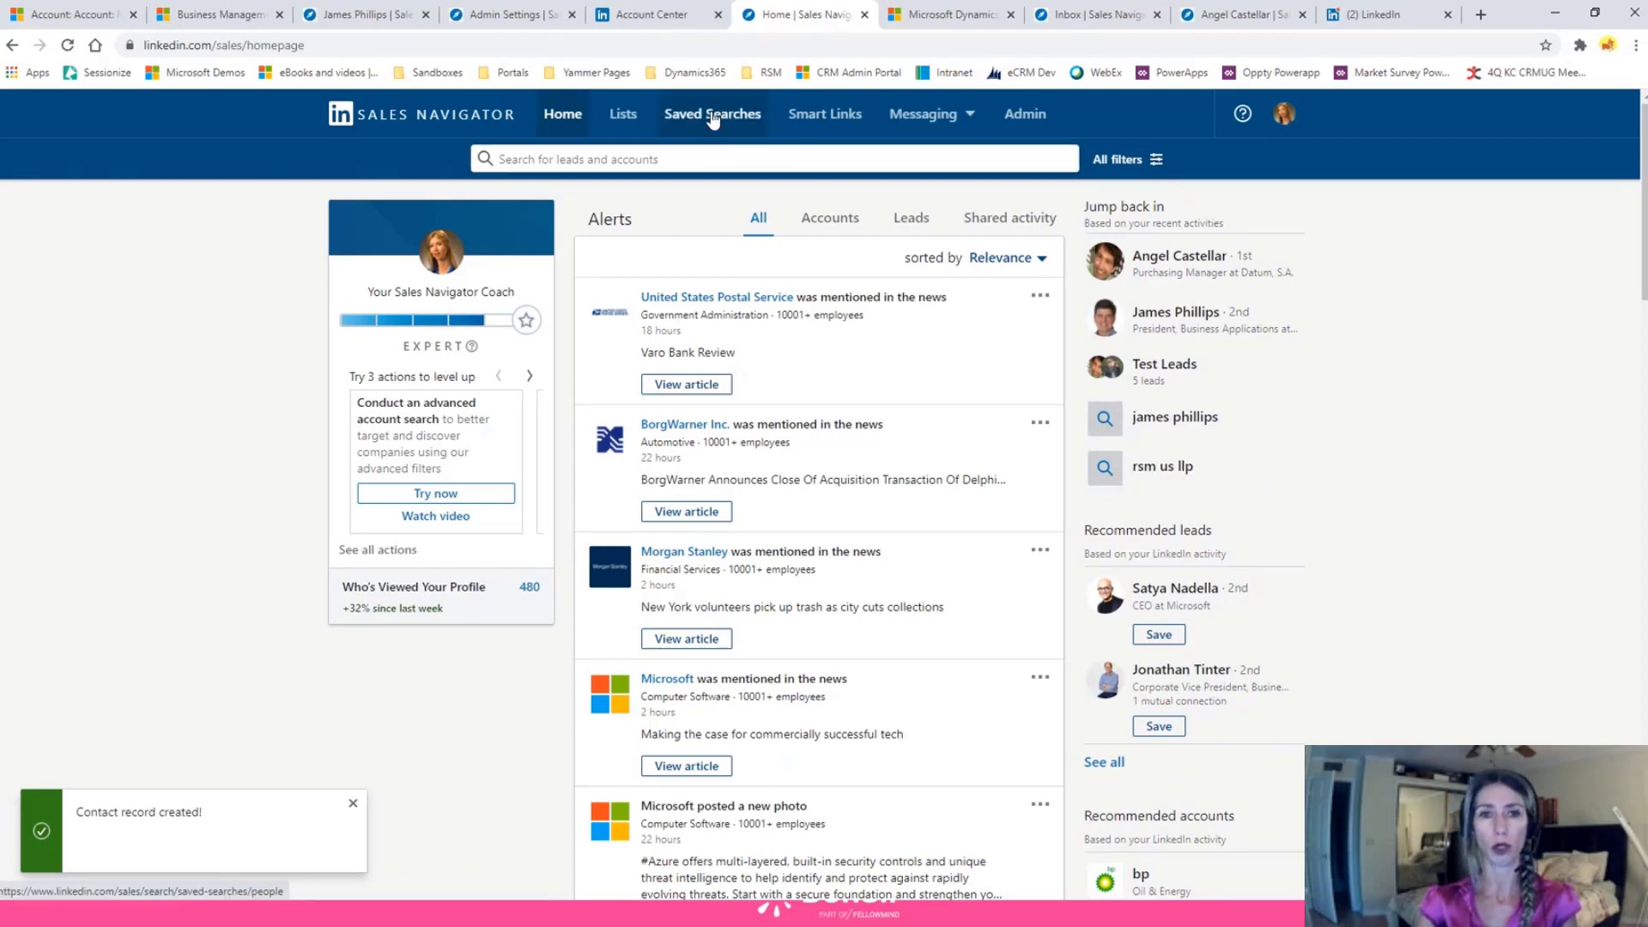
left_click(624, 118)
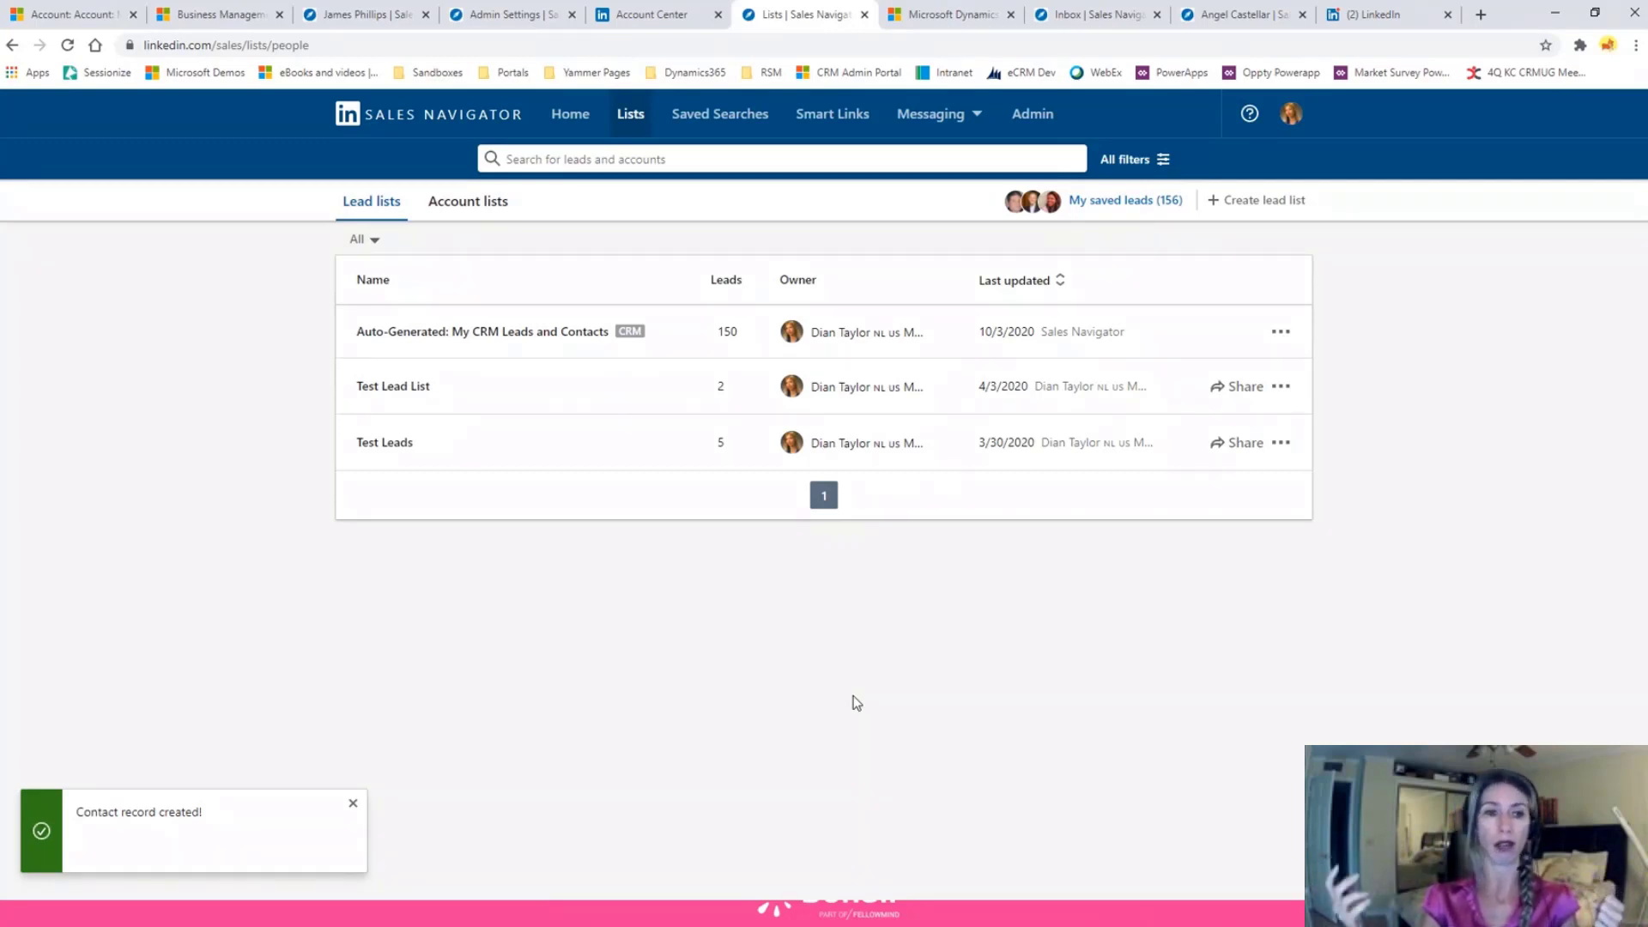
- Open the "Auto-Generated: My CRM Leads and Contacts" lead list and browse its CRM-matched people
mouse_move(400, 332)
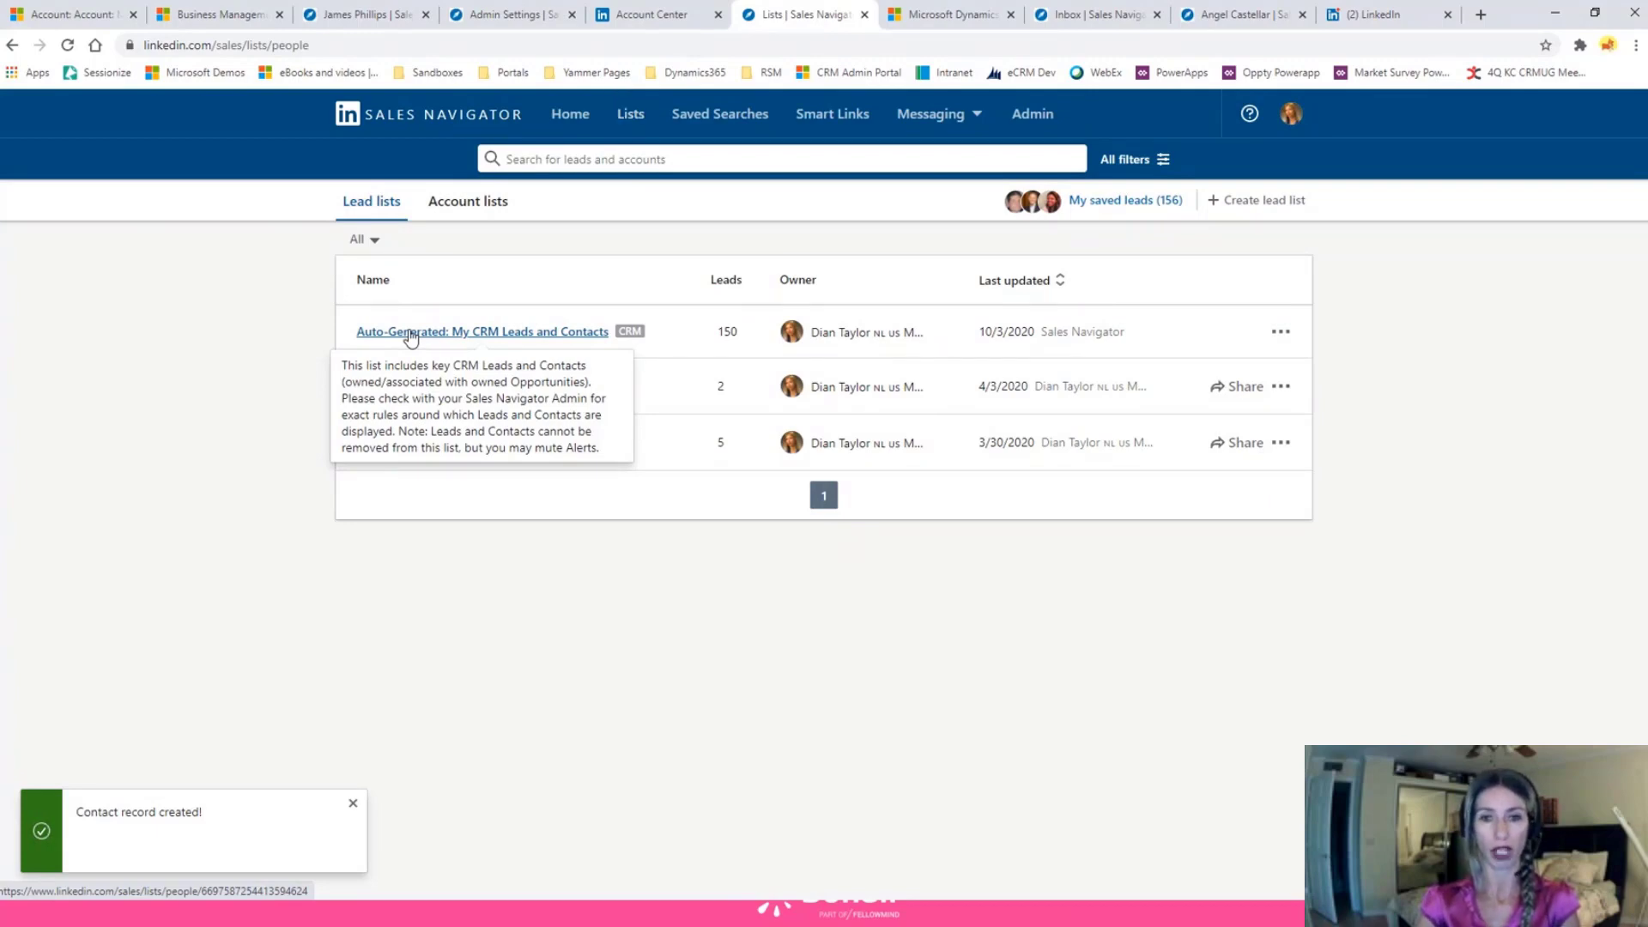
left_click(412, 337)
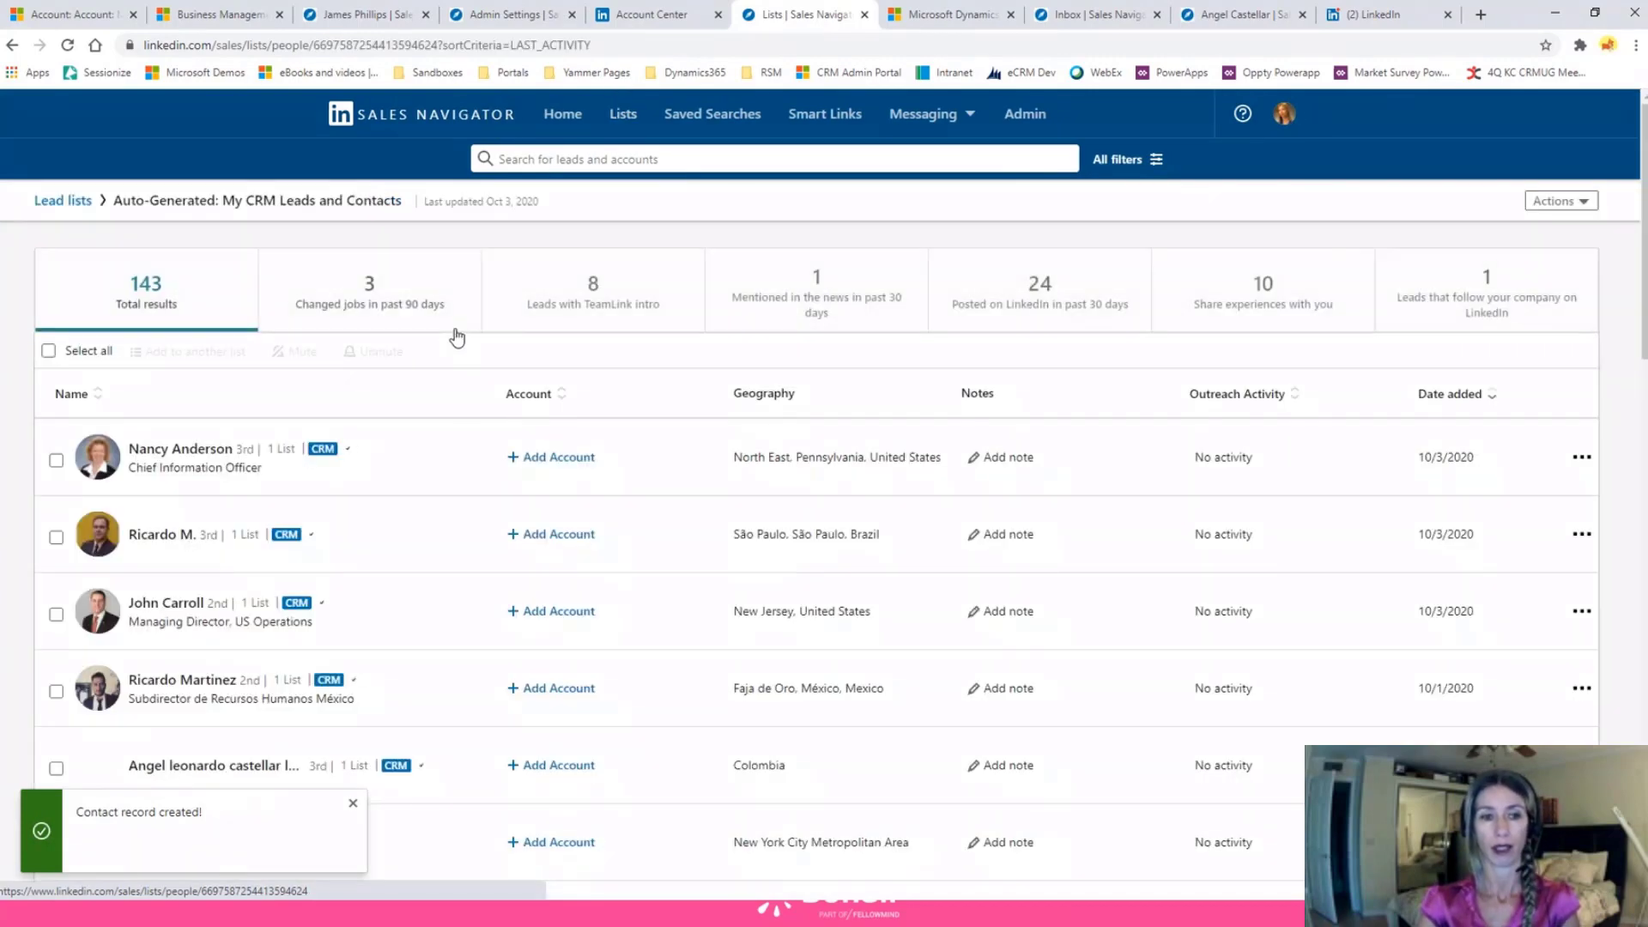
scroll(408, 436, "down", 5)
scroll(408, 440, "down", 6)
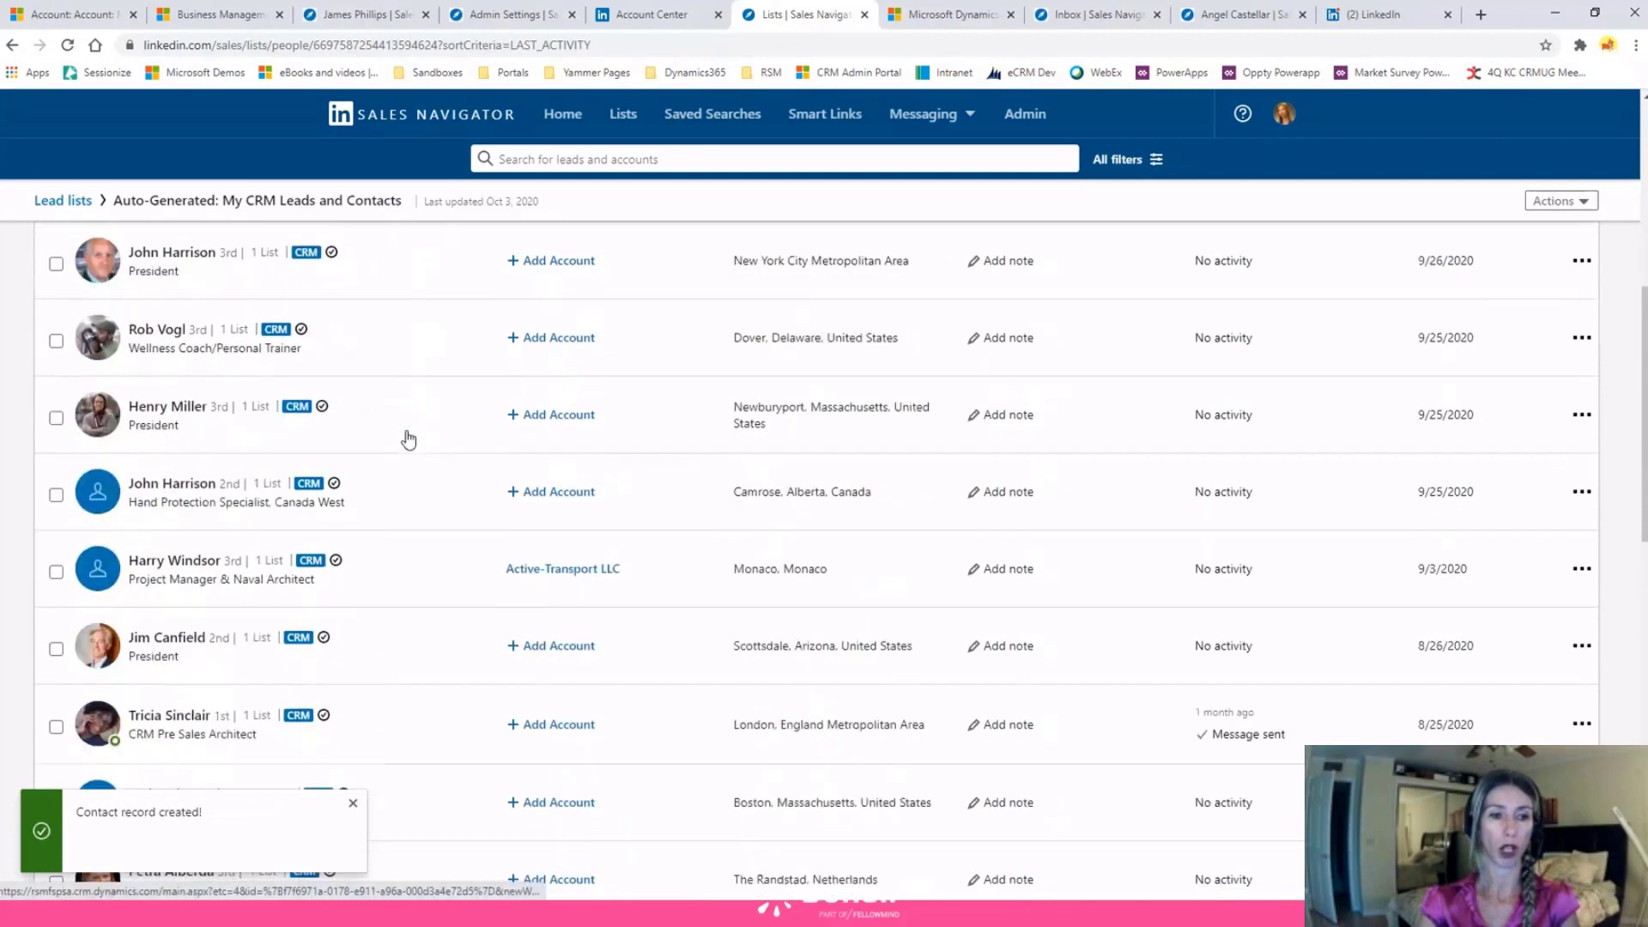
scroll(409, 438, "down", 2)
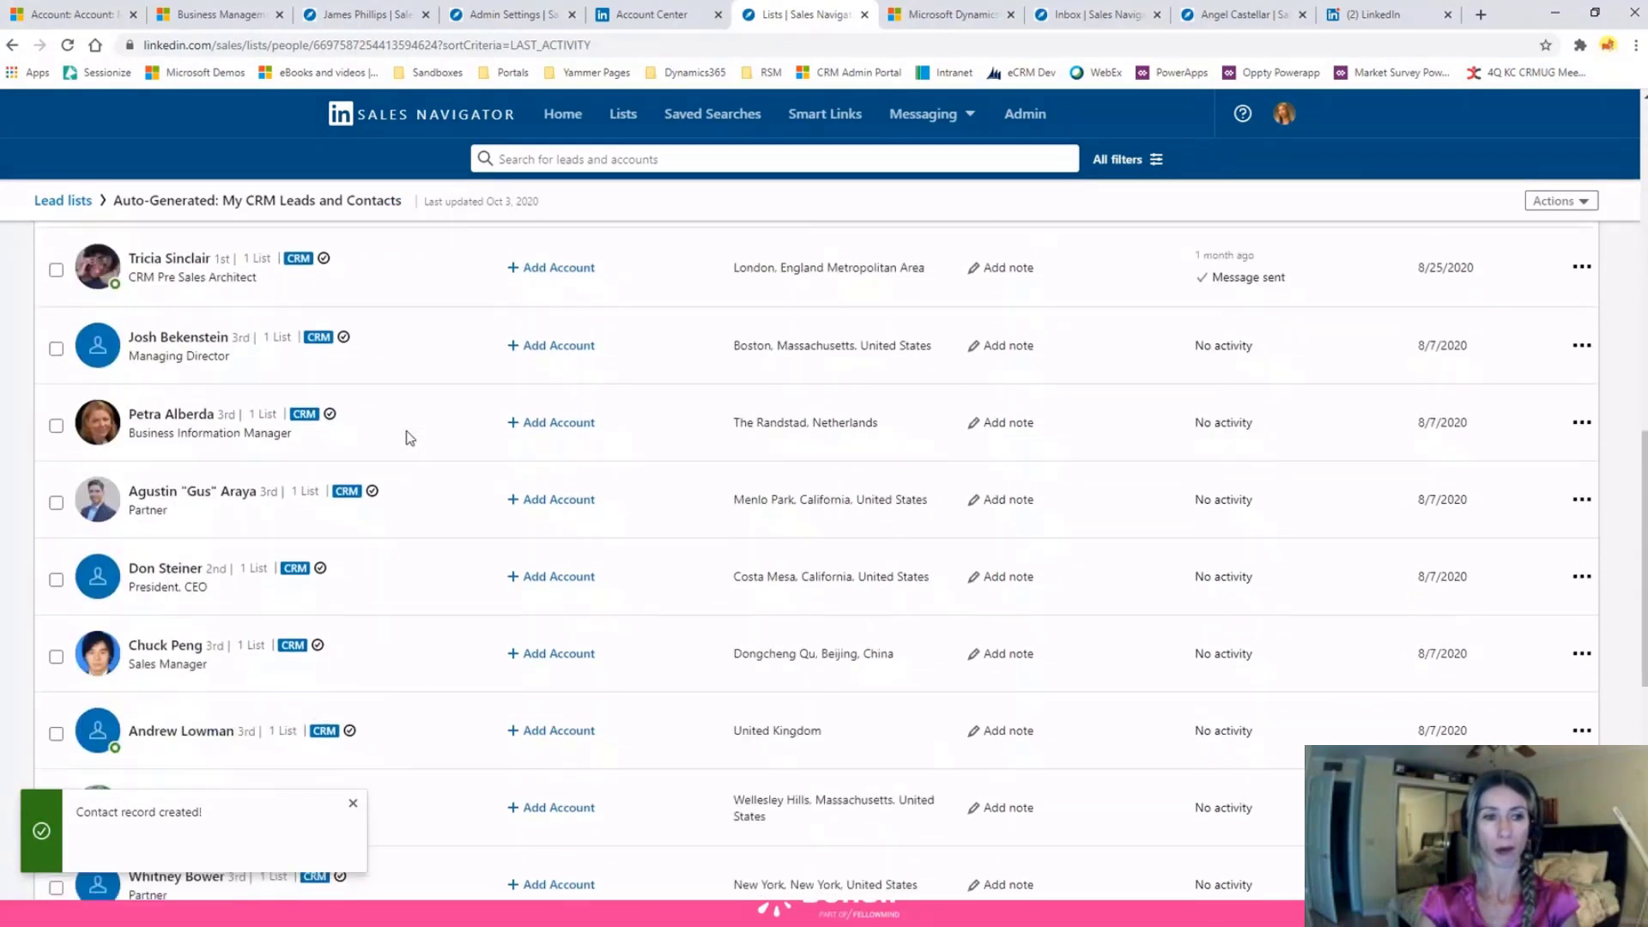
scroll(498, 522, "up", 1)
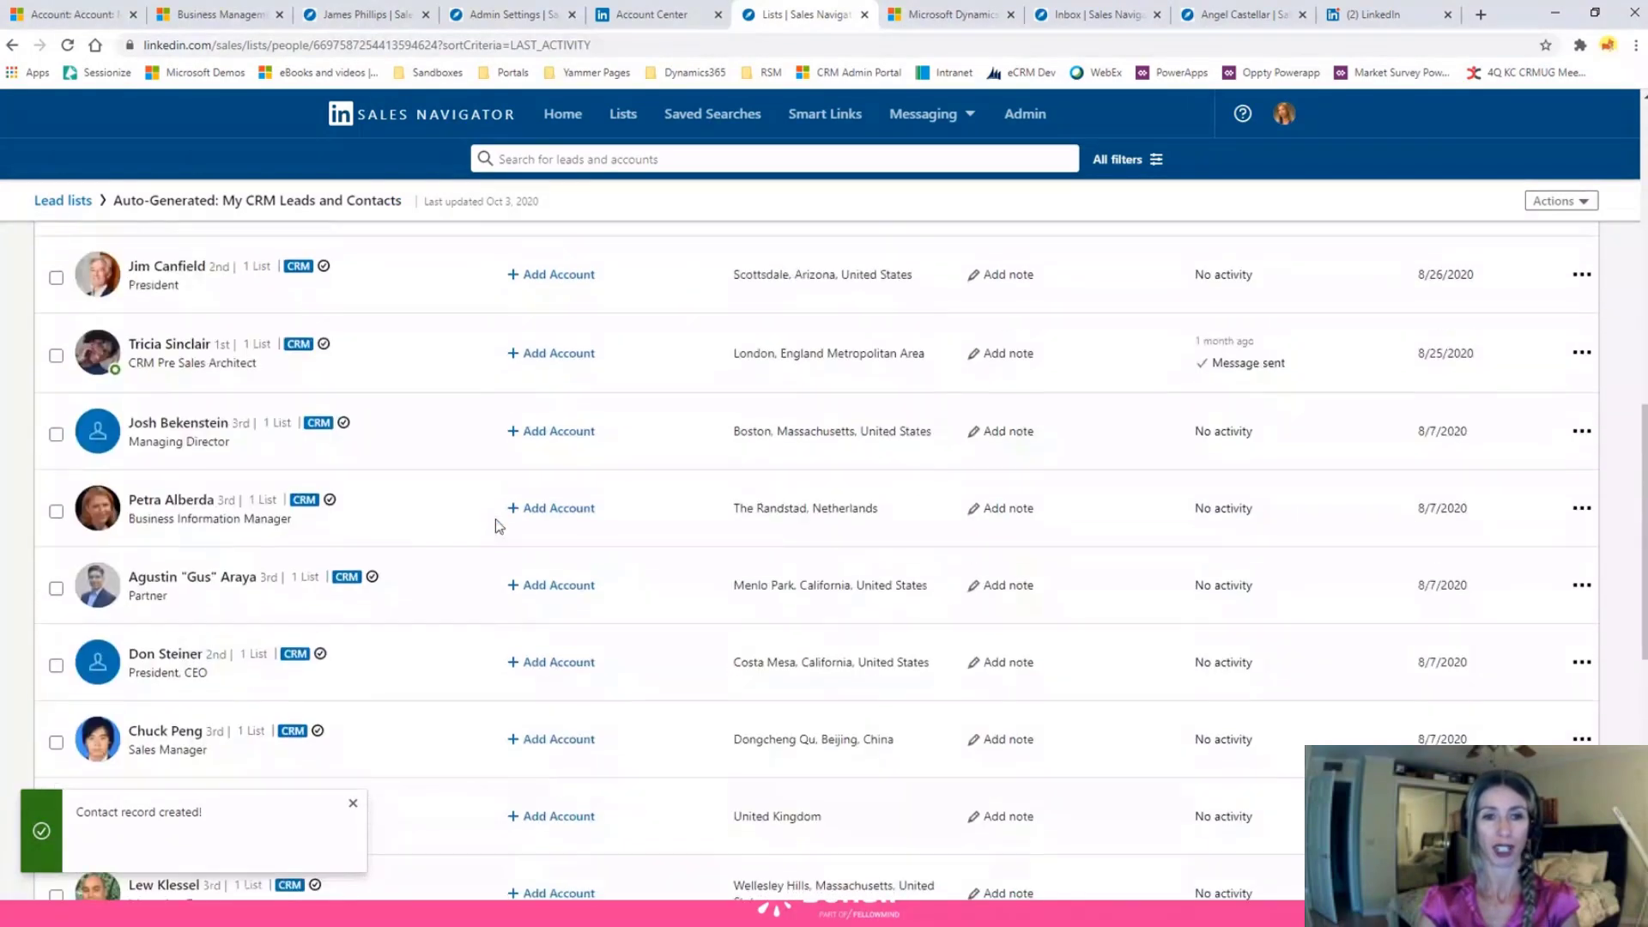
scroll(447, 467, "down", 2)
scroll(448, 468, "down", 1)
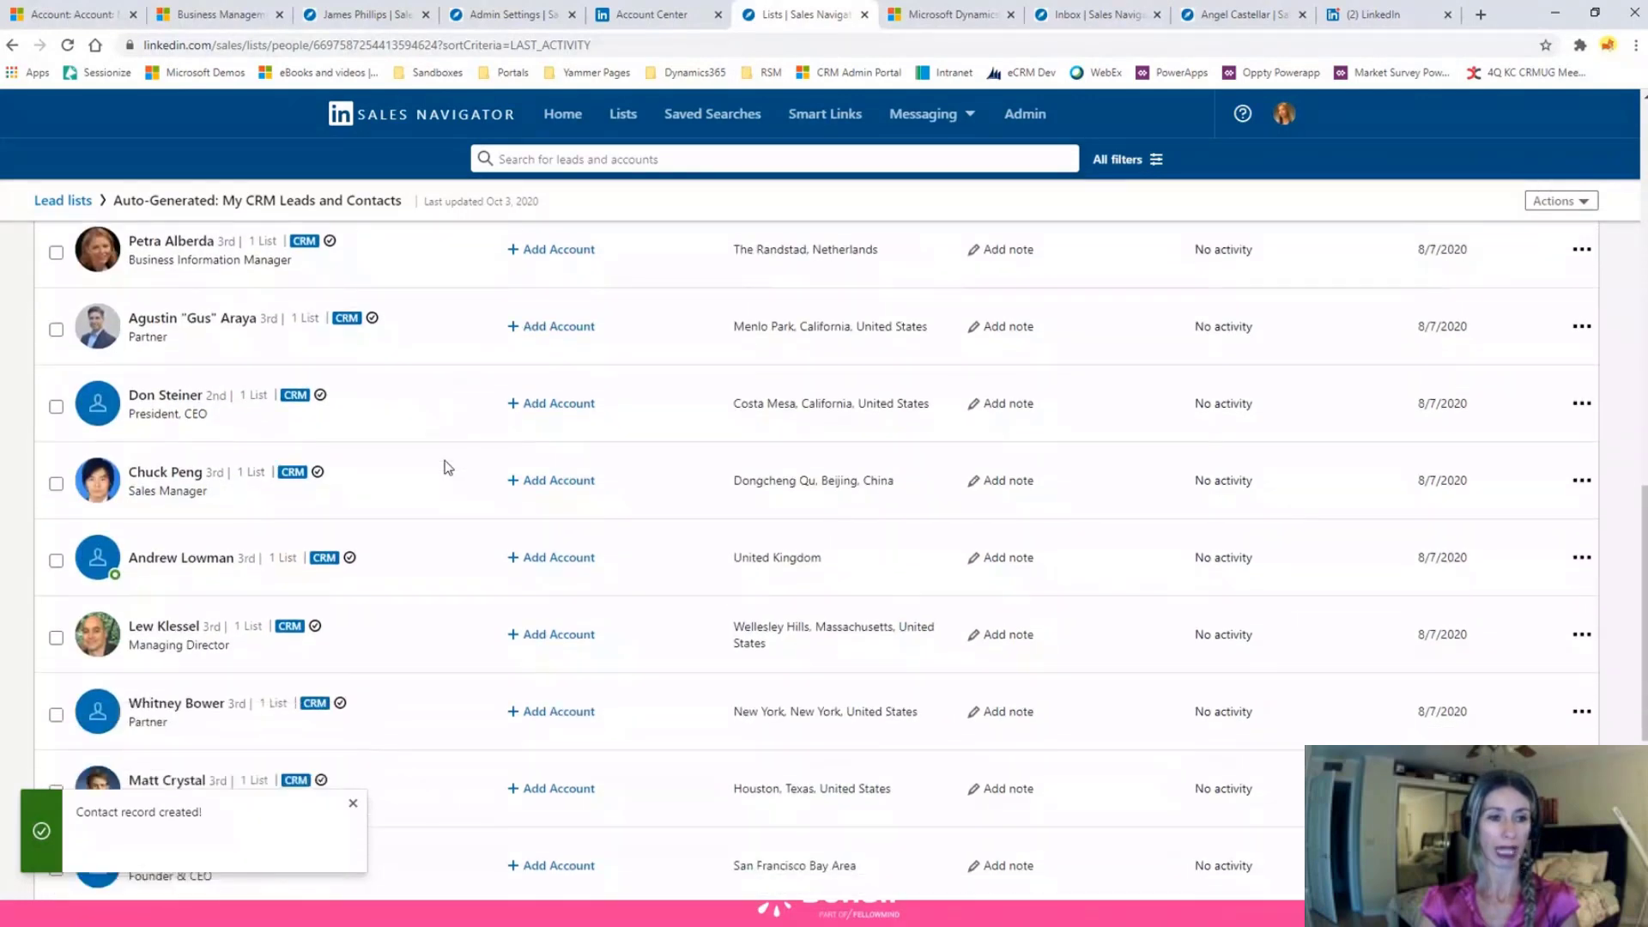
scroll(447, 468, "up", 3)
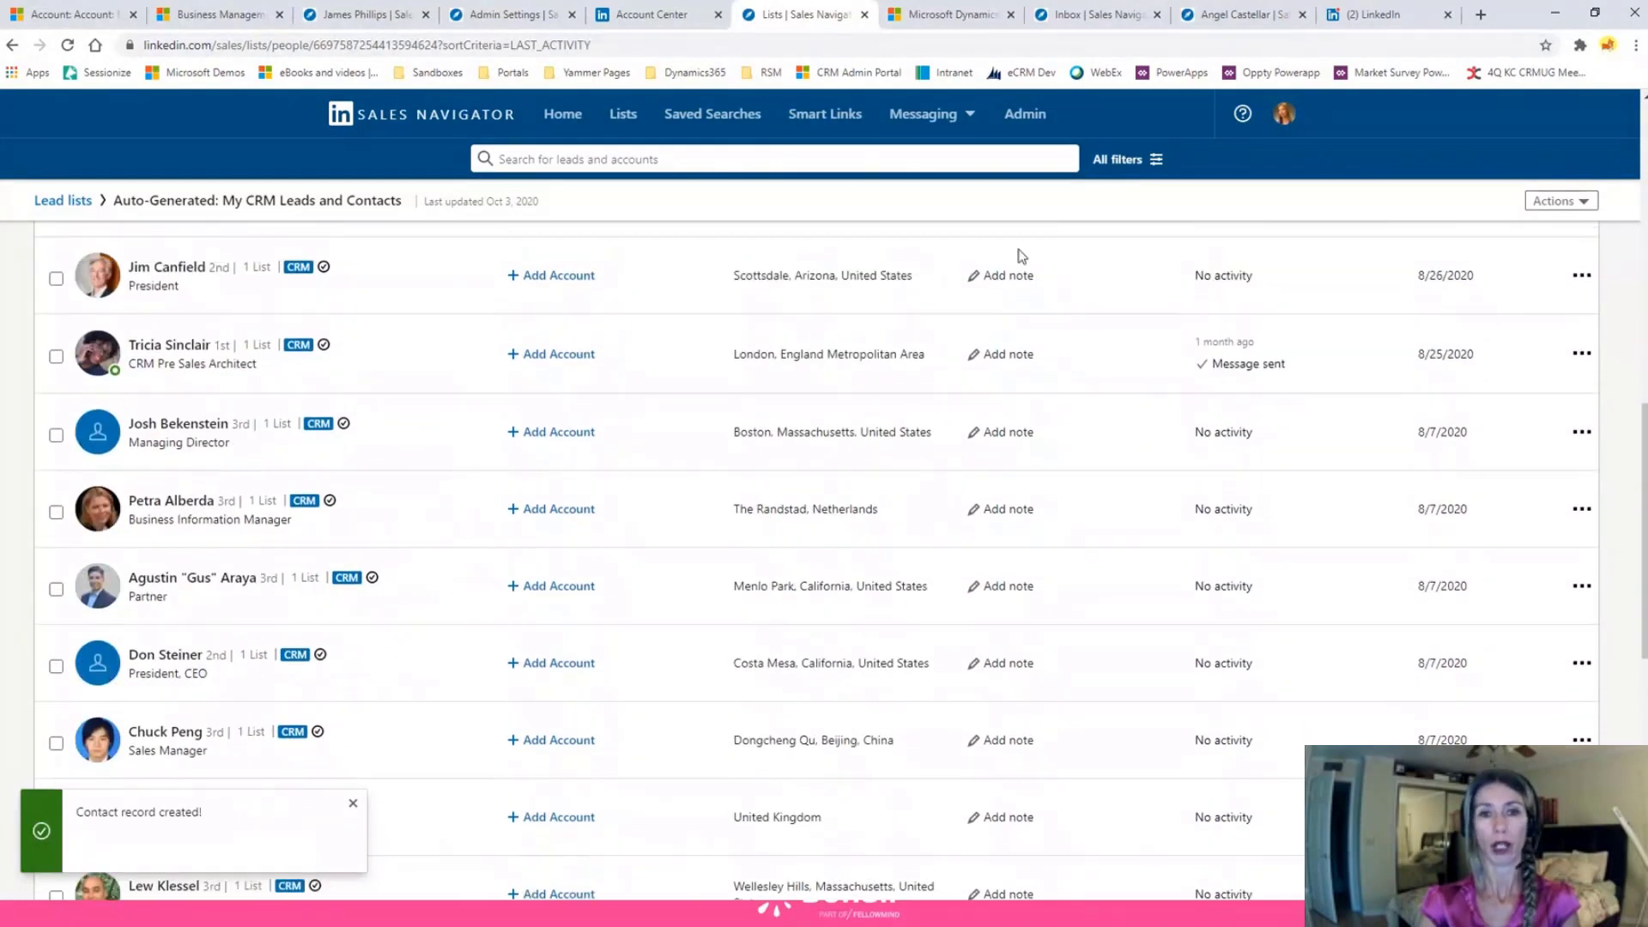
- Look through all the lead search filters down to CRM contacts, and close them without searching
left_click(1157, 163)
scroll(1172, 360, "down", 6)
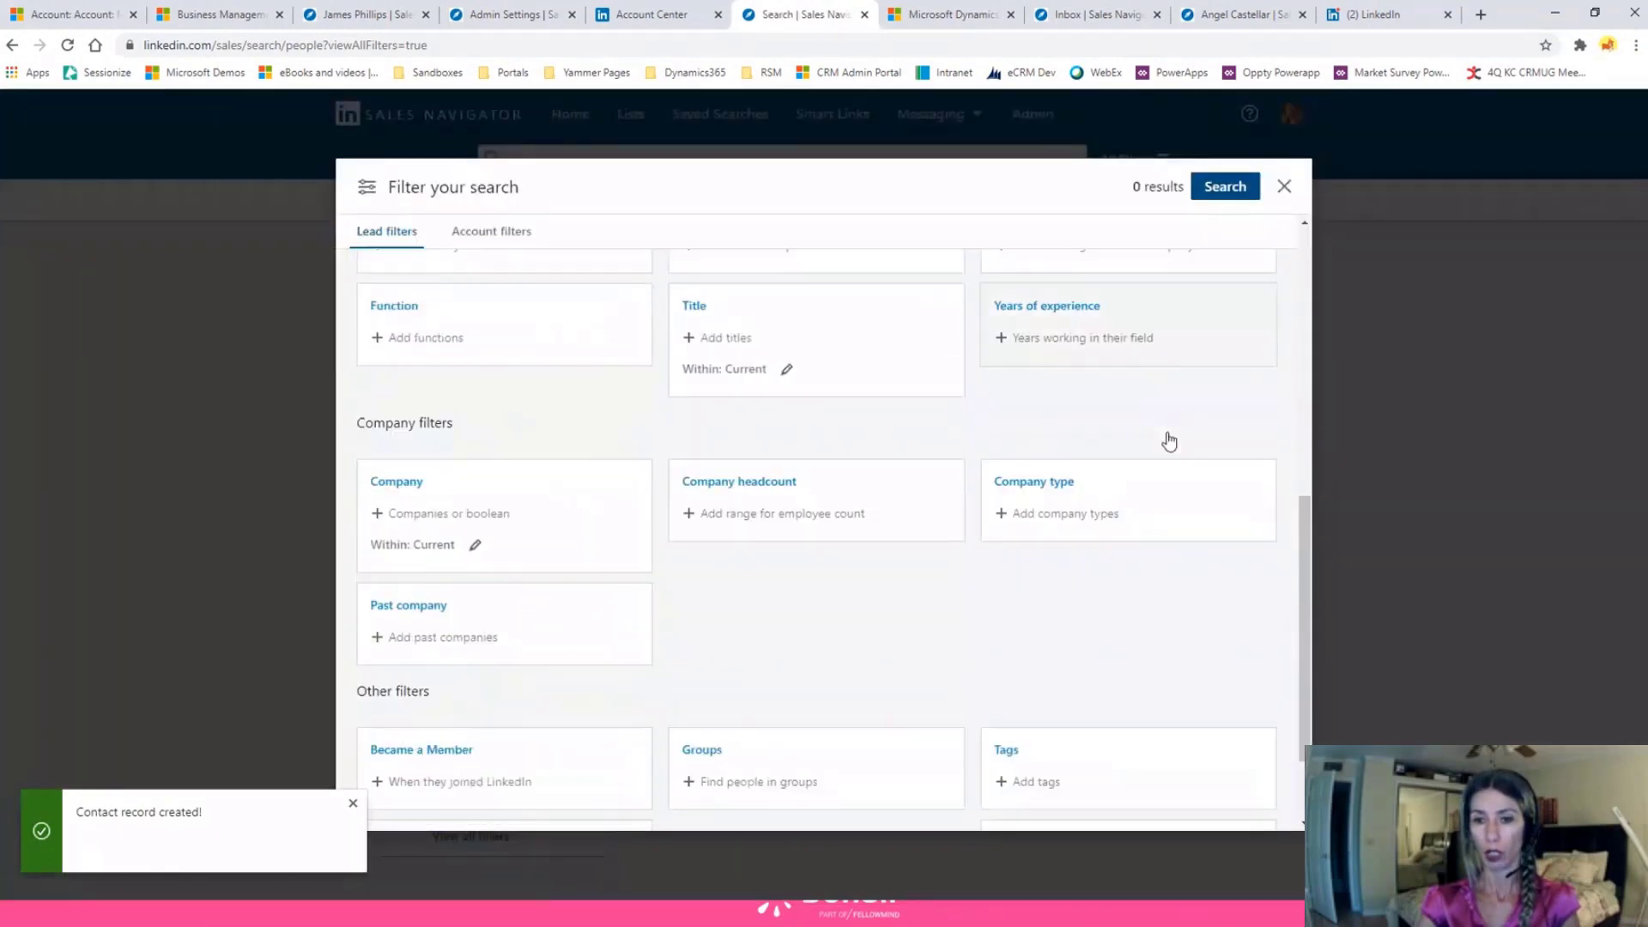
scroll(1169, 442, "down", 2)
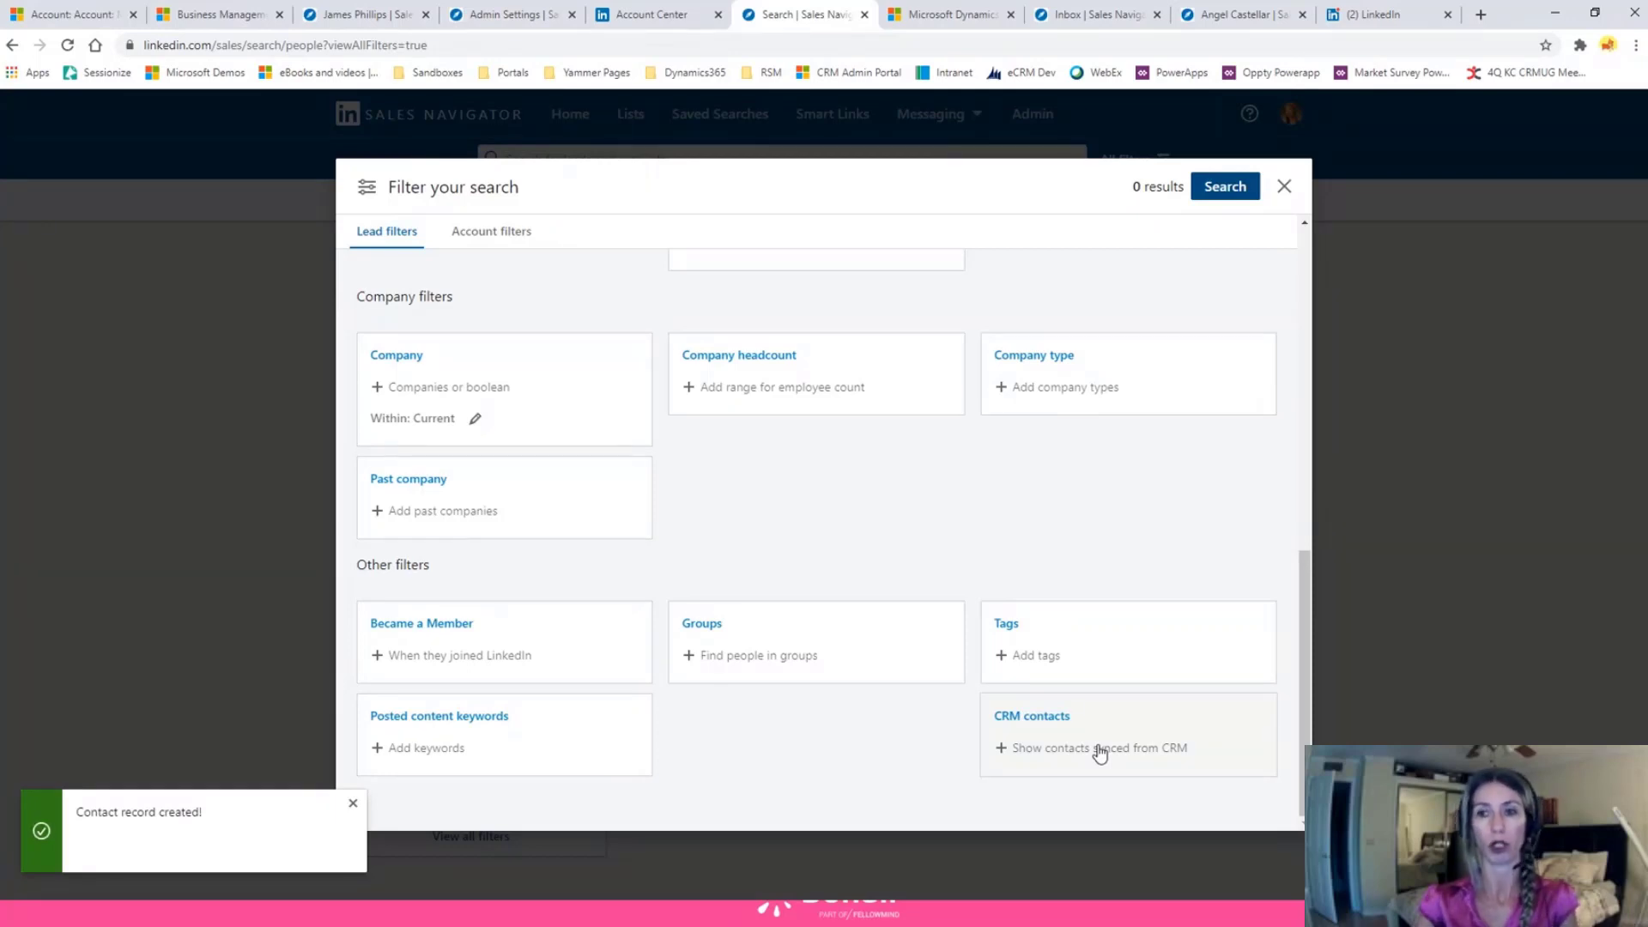
left_click(1285, 186)
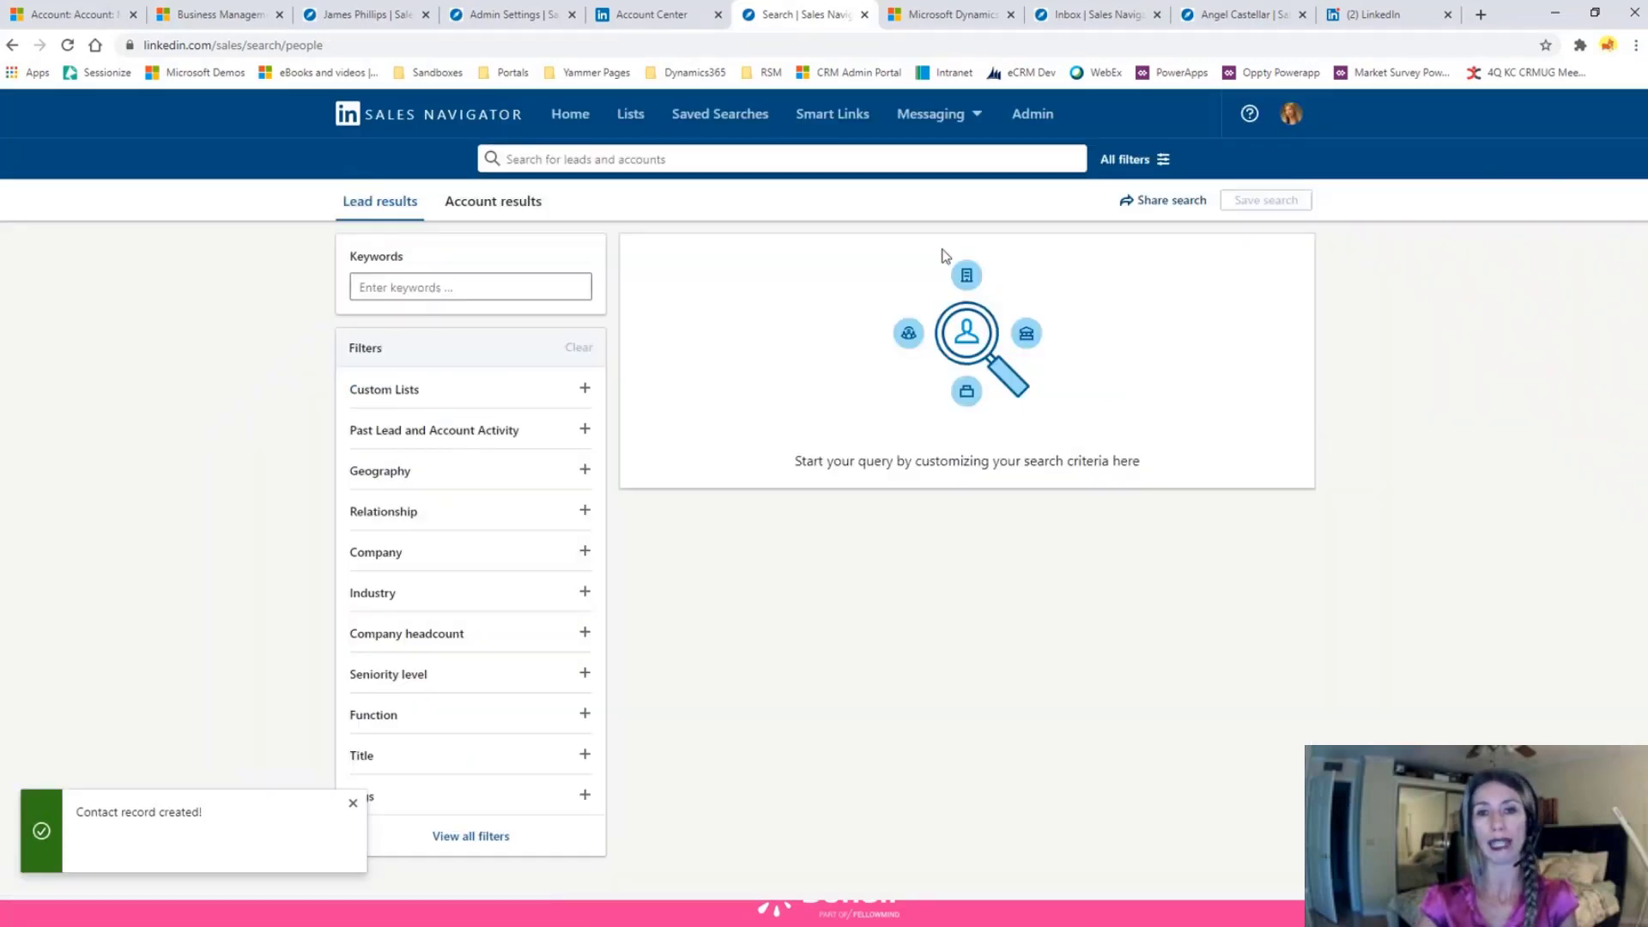
- View the Smart Links and the viewer analytics of the one created on Tuesday, and return to the full list
left_click(820, 117)
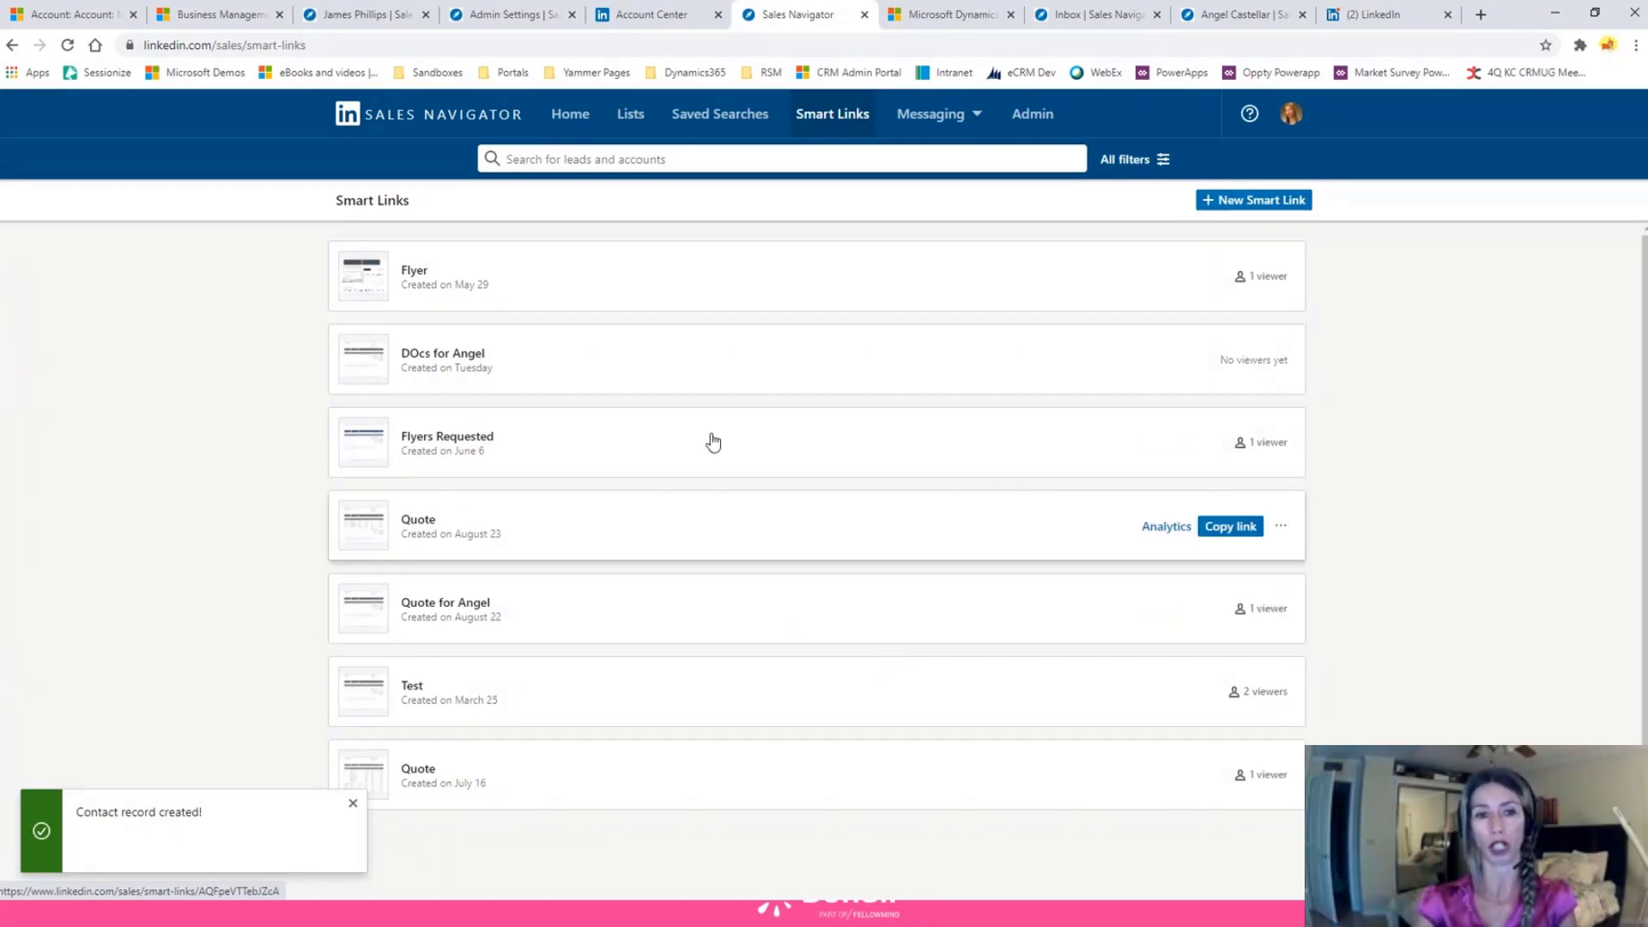
left_click(438, 357)
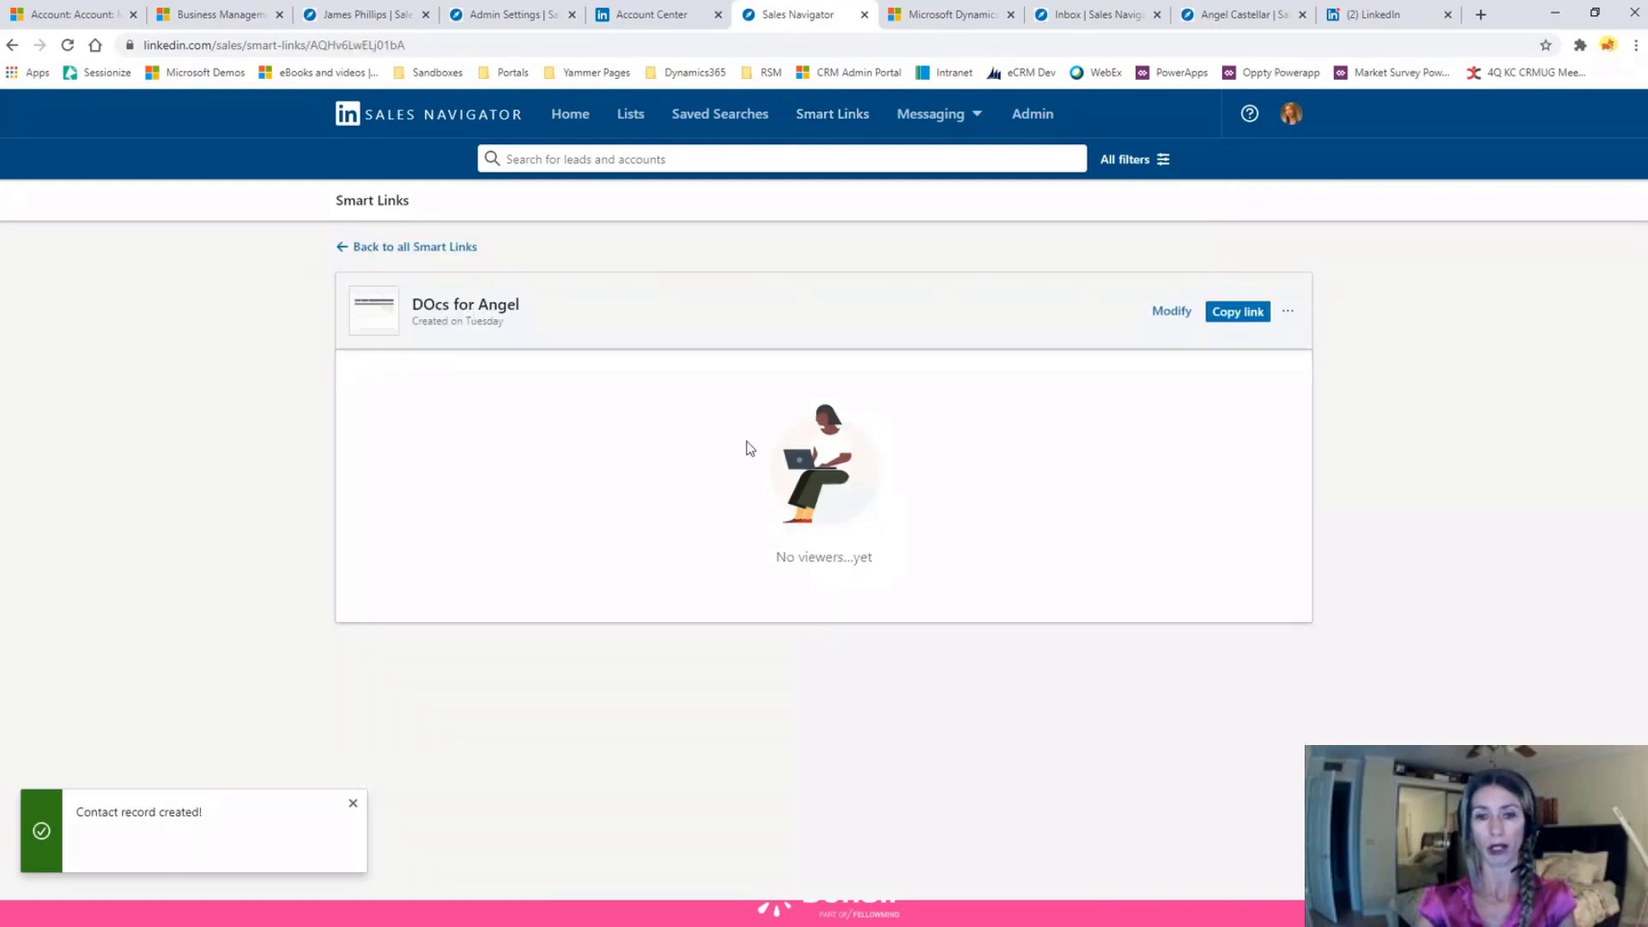
left_click(374, 248)
- Start a new Smart Link titled "Invoice for customer"
left_click(1269, 200)
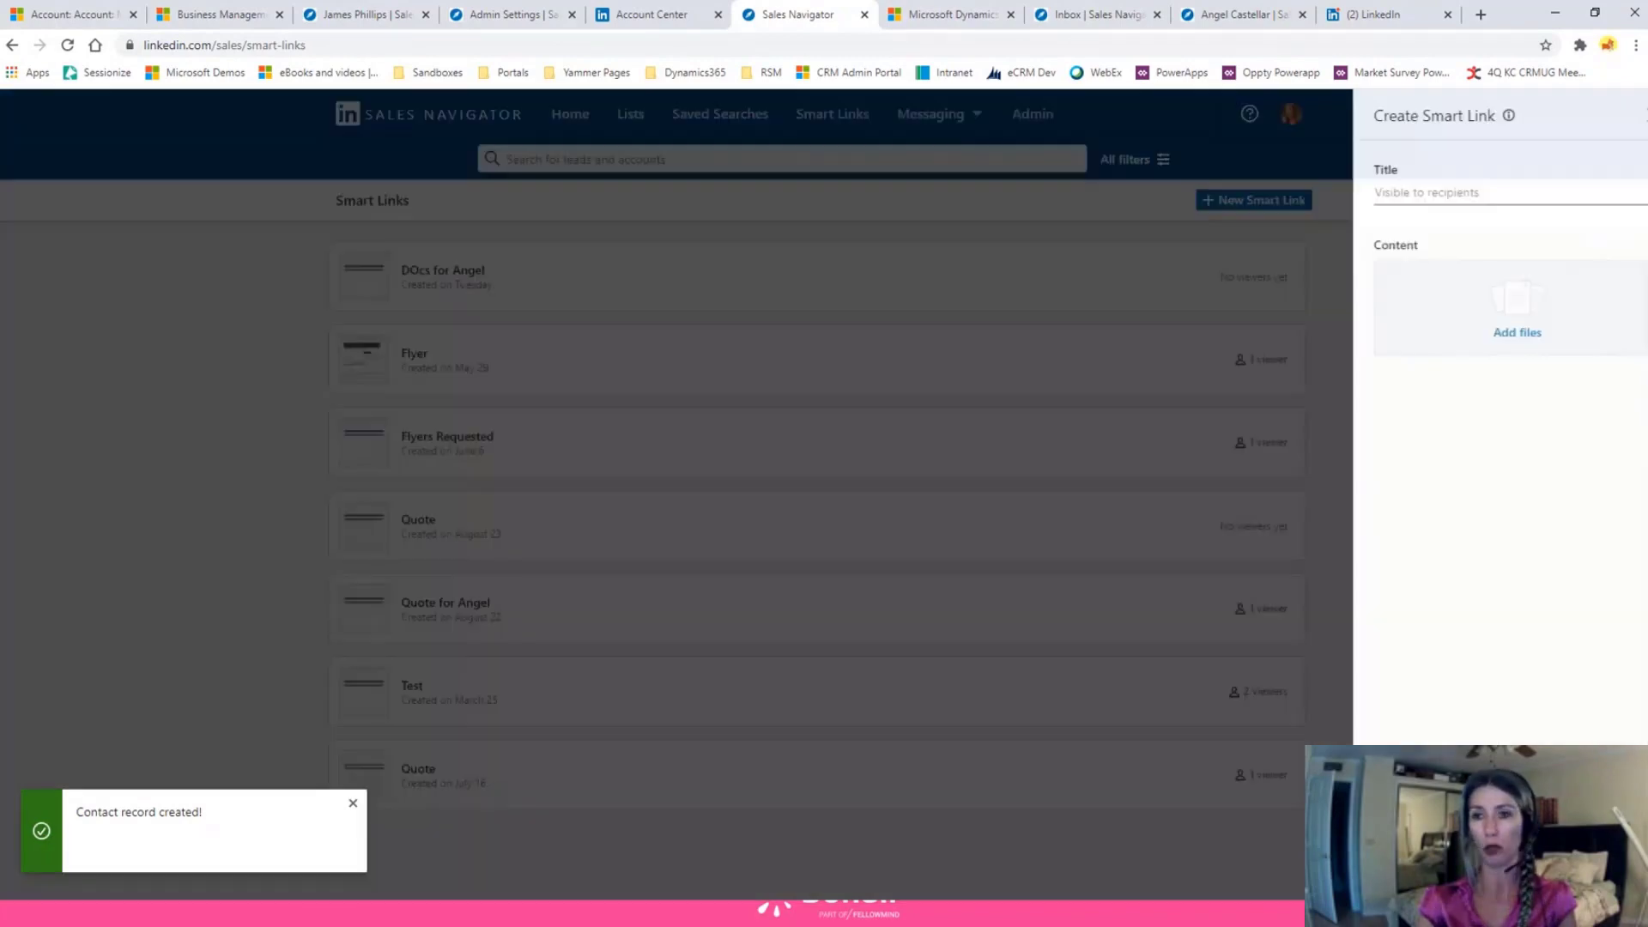
left_click(1456, 193)
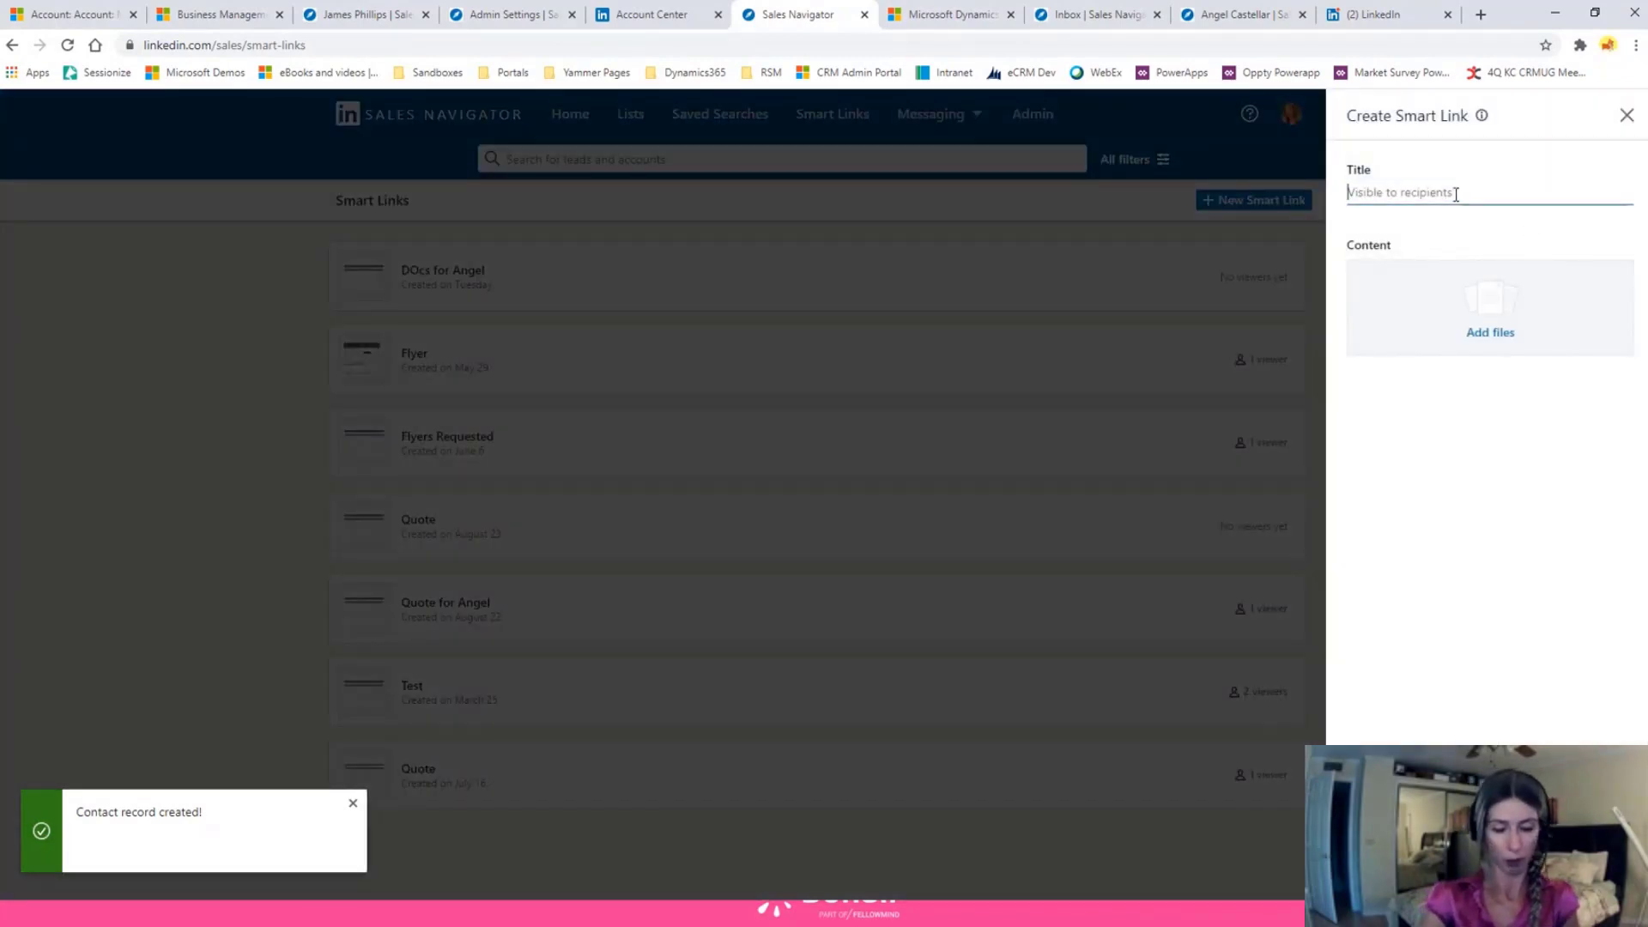
type("Inbvo")
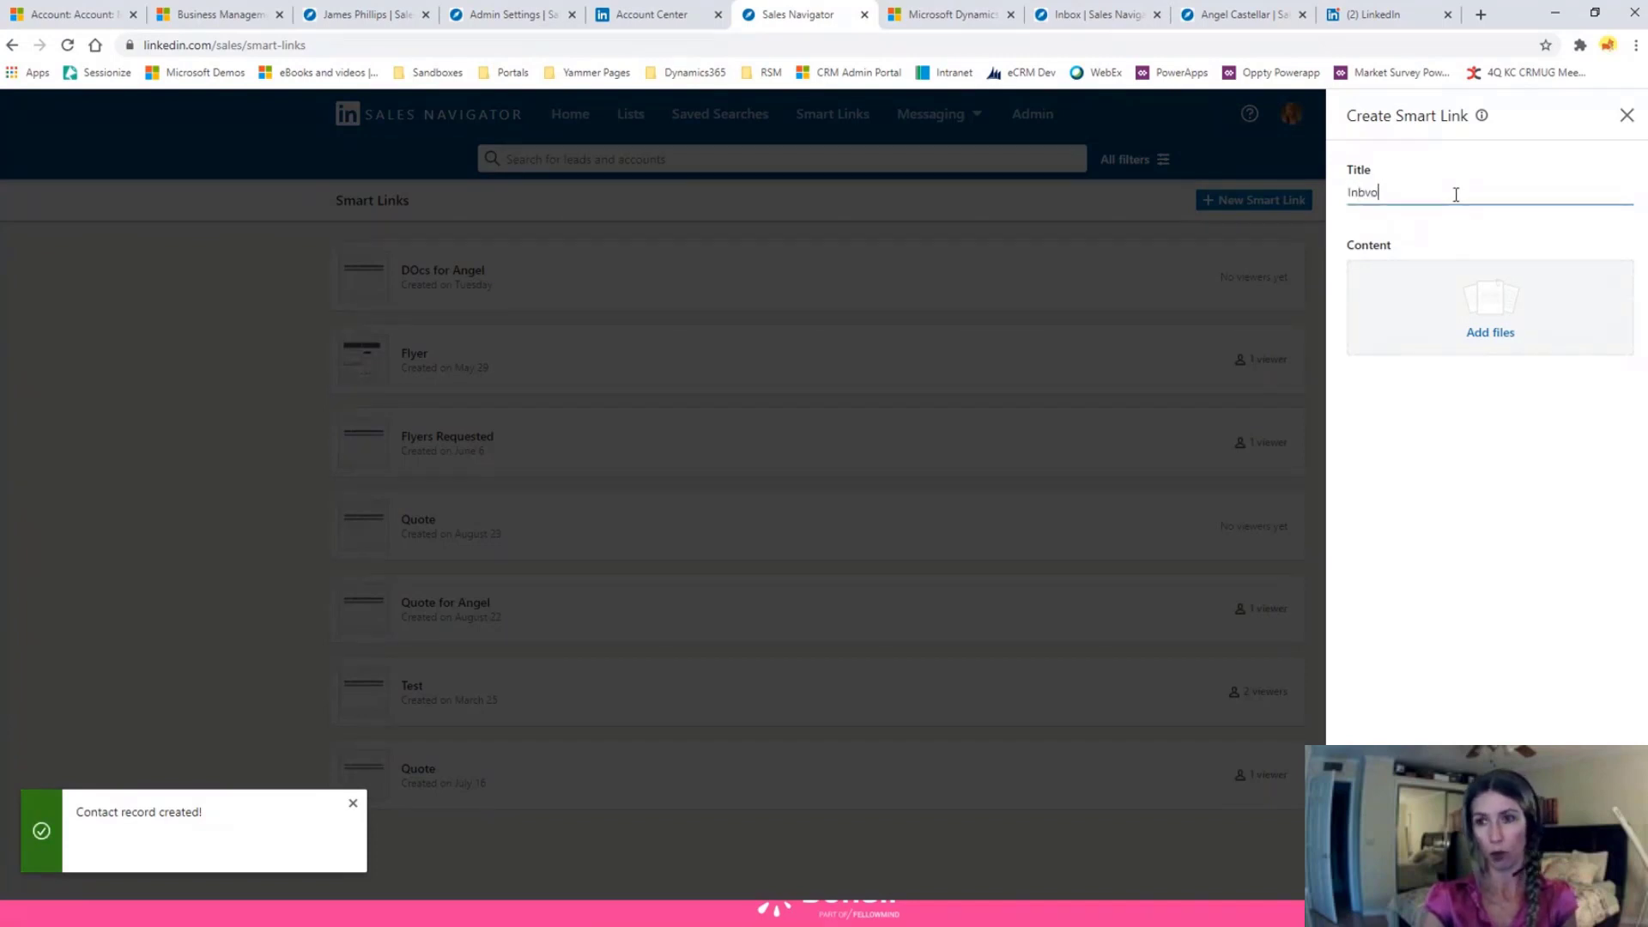
key("BackSpace")
key("BackSpace")
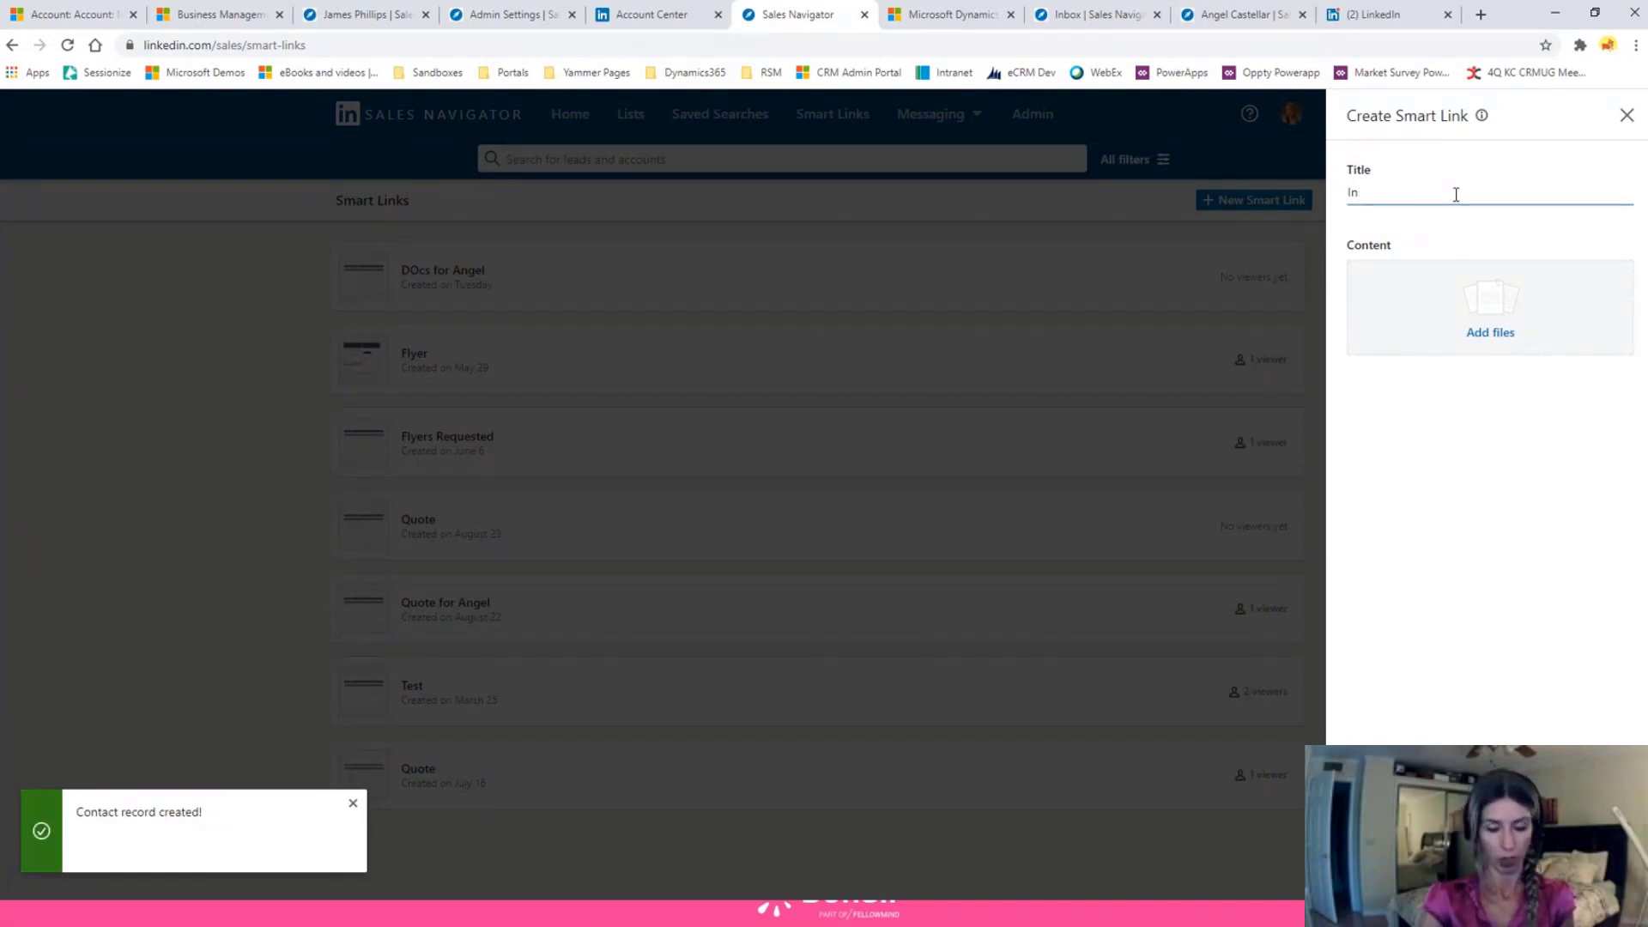
type("voice for customer")
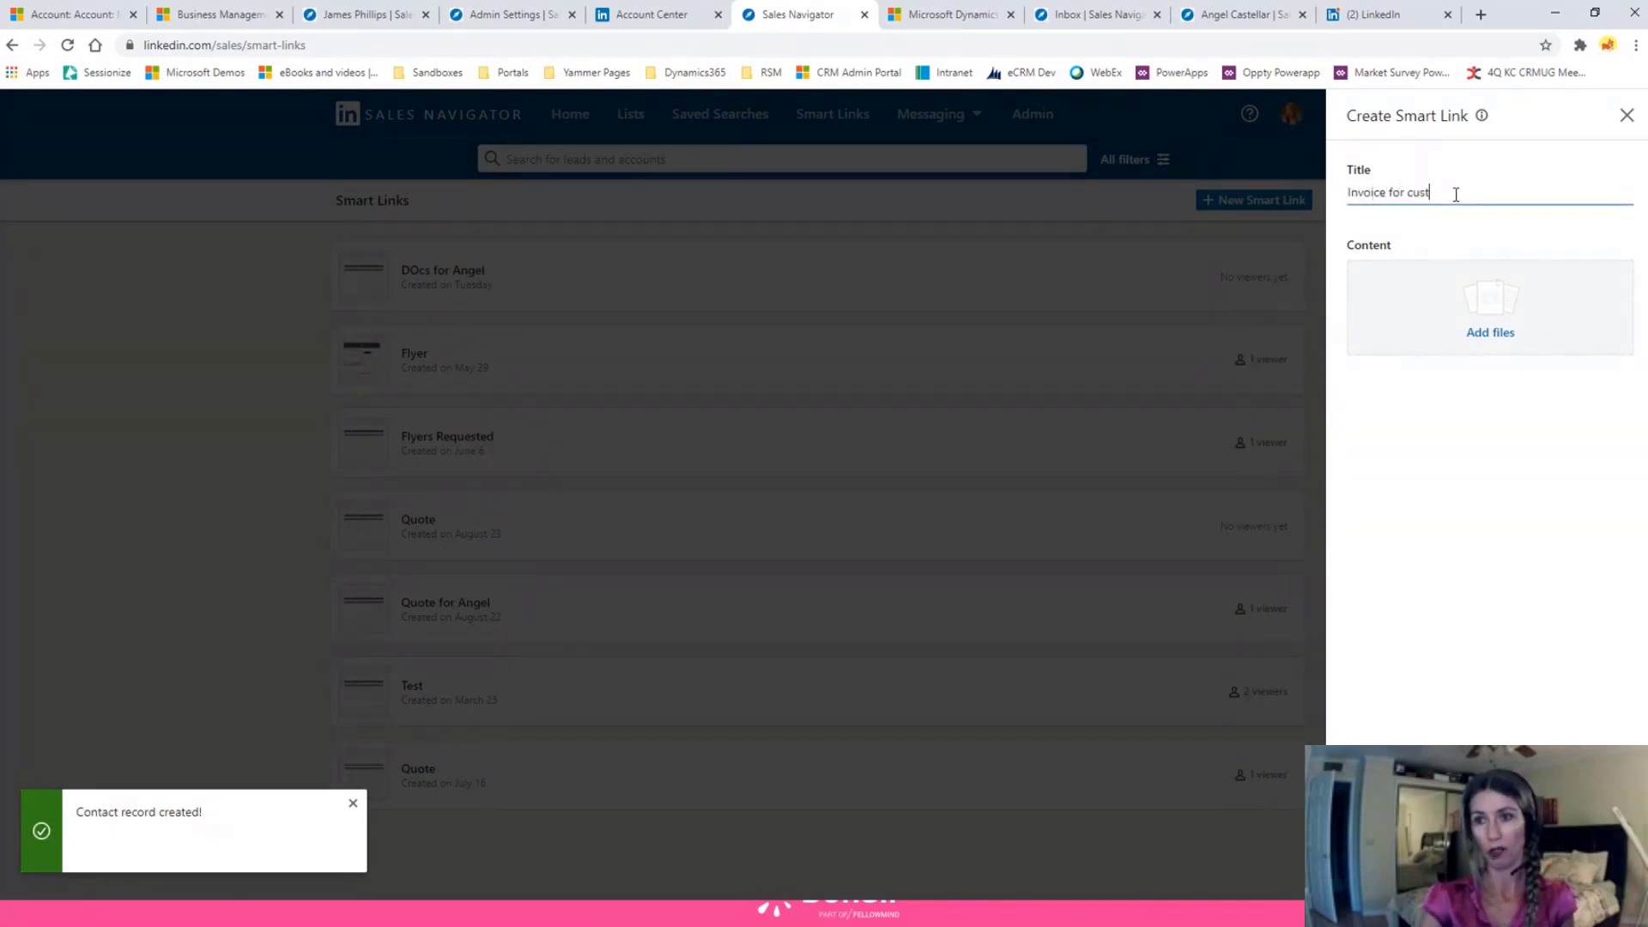
- Create the Smart Link with RSM Quote (5).pdf from Downloads as its content, and copy its link to the clipboard
left_click(1498, 341)
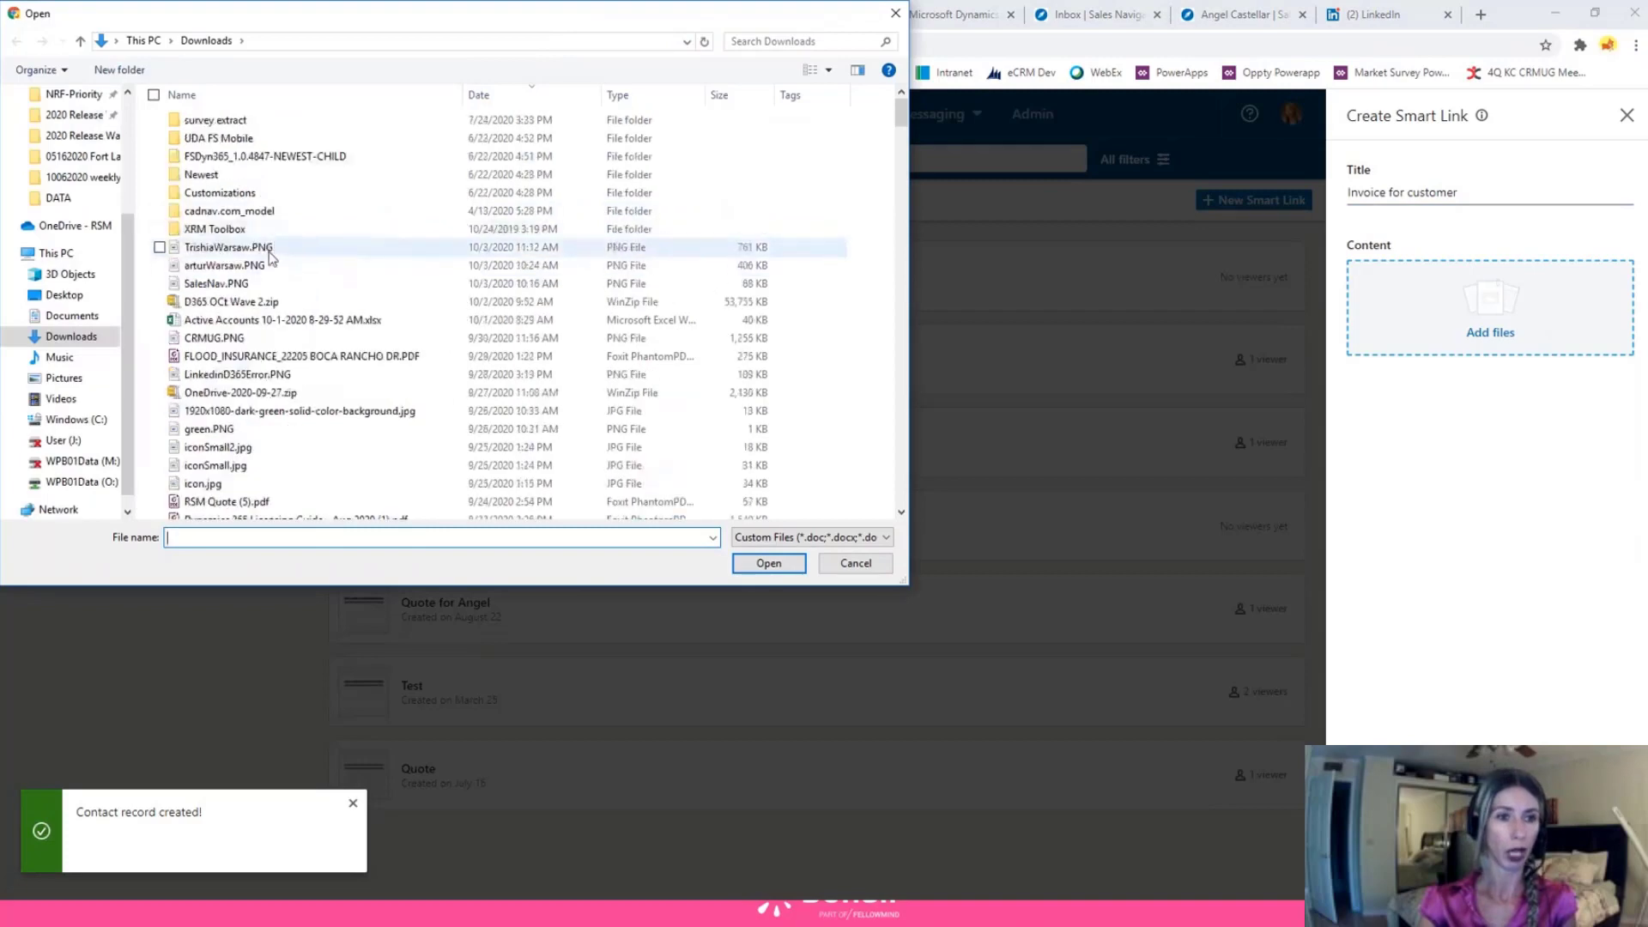
scroll(362, 343, "down", 2)
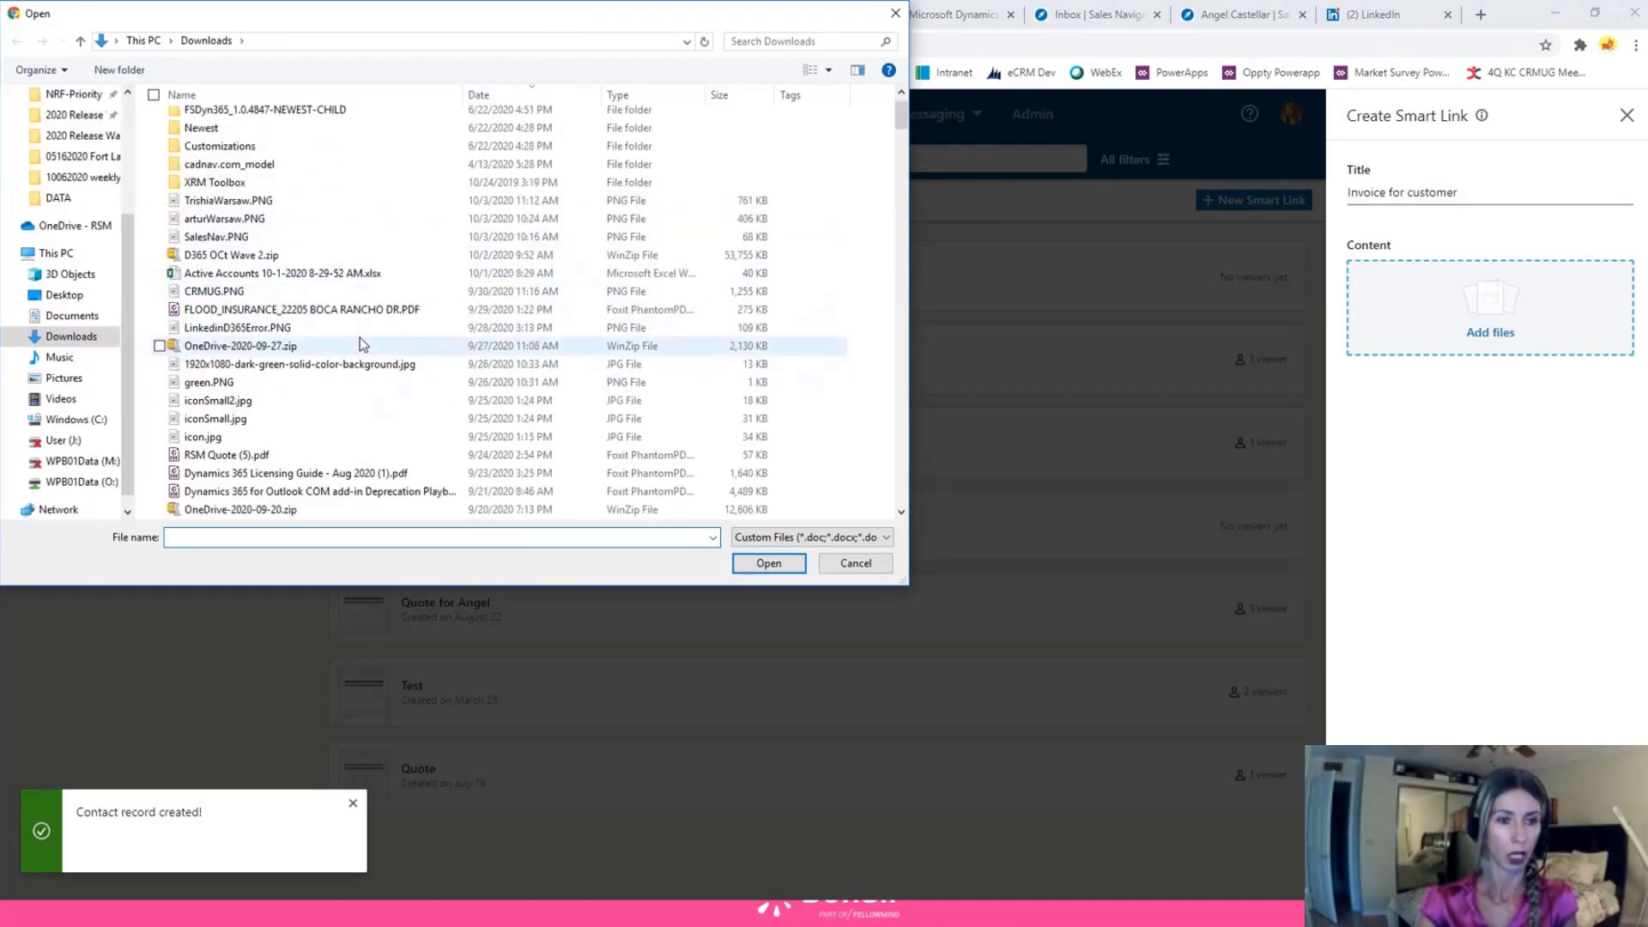
double_click(225, 397)
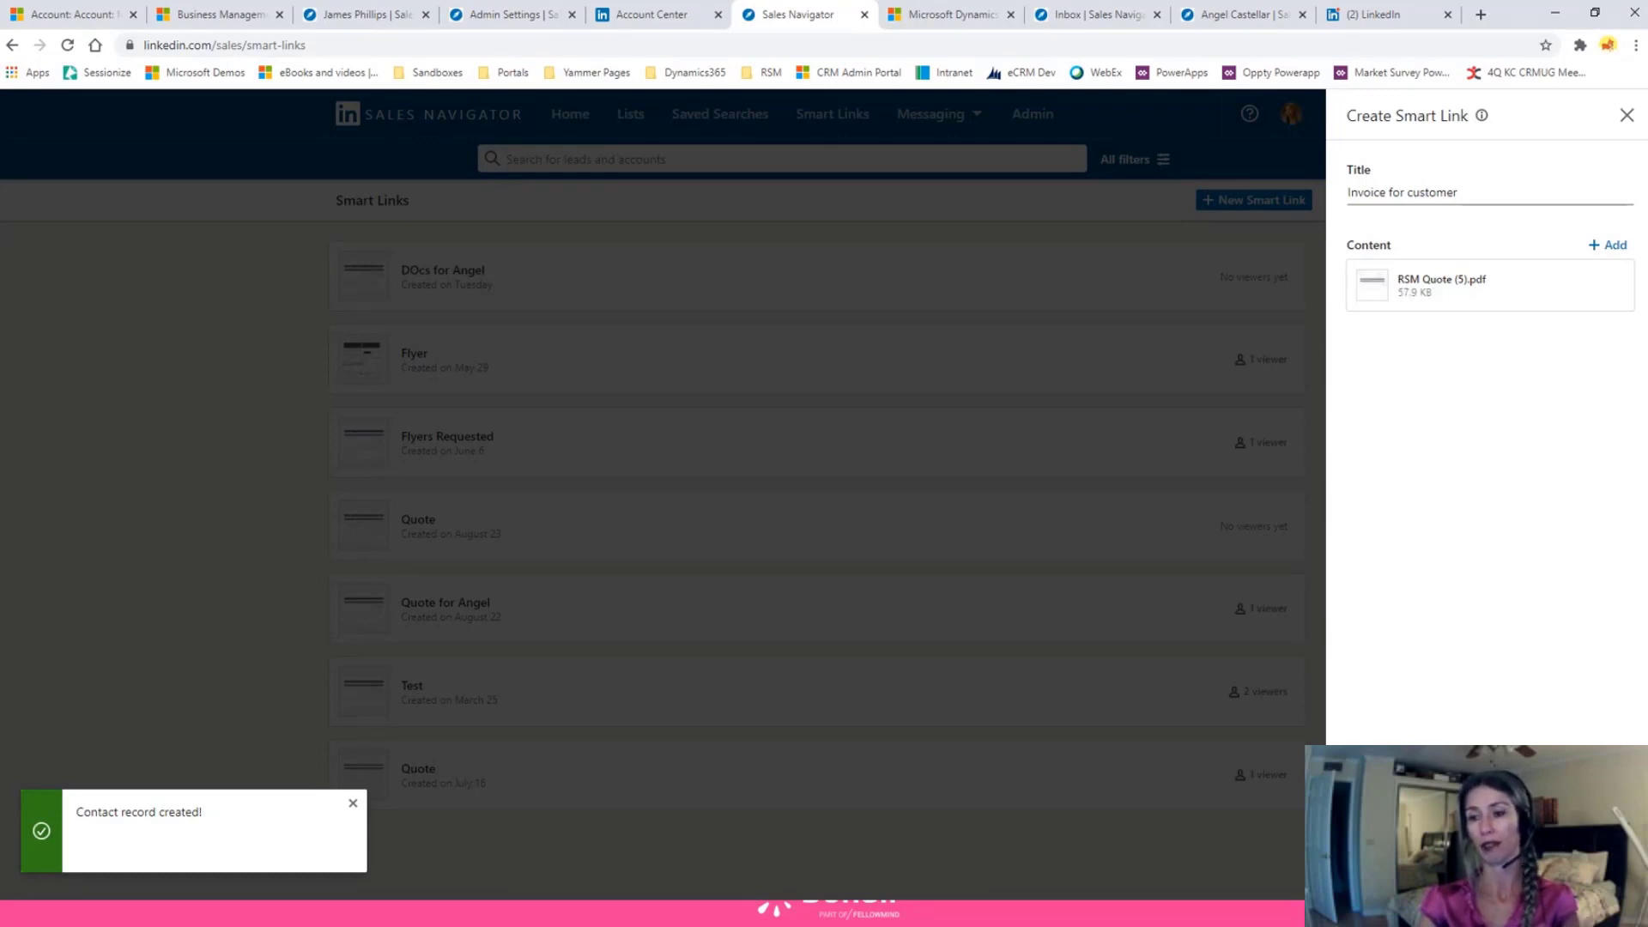
key("Return")
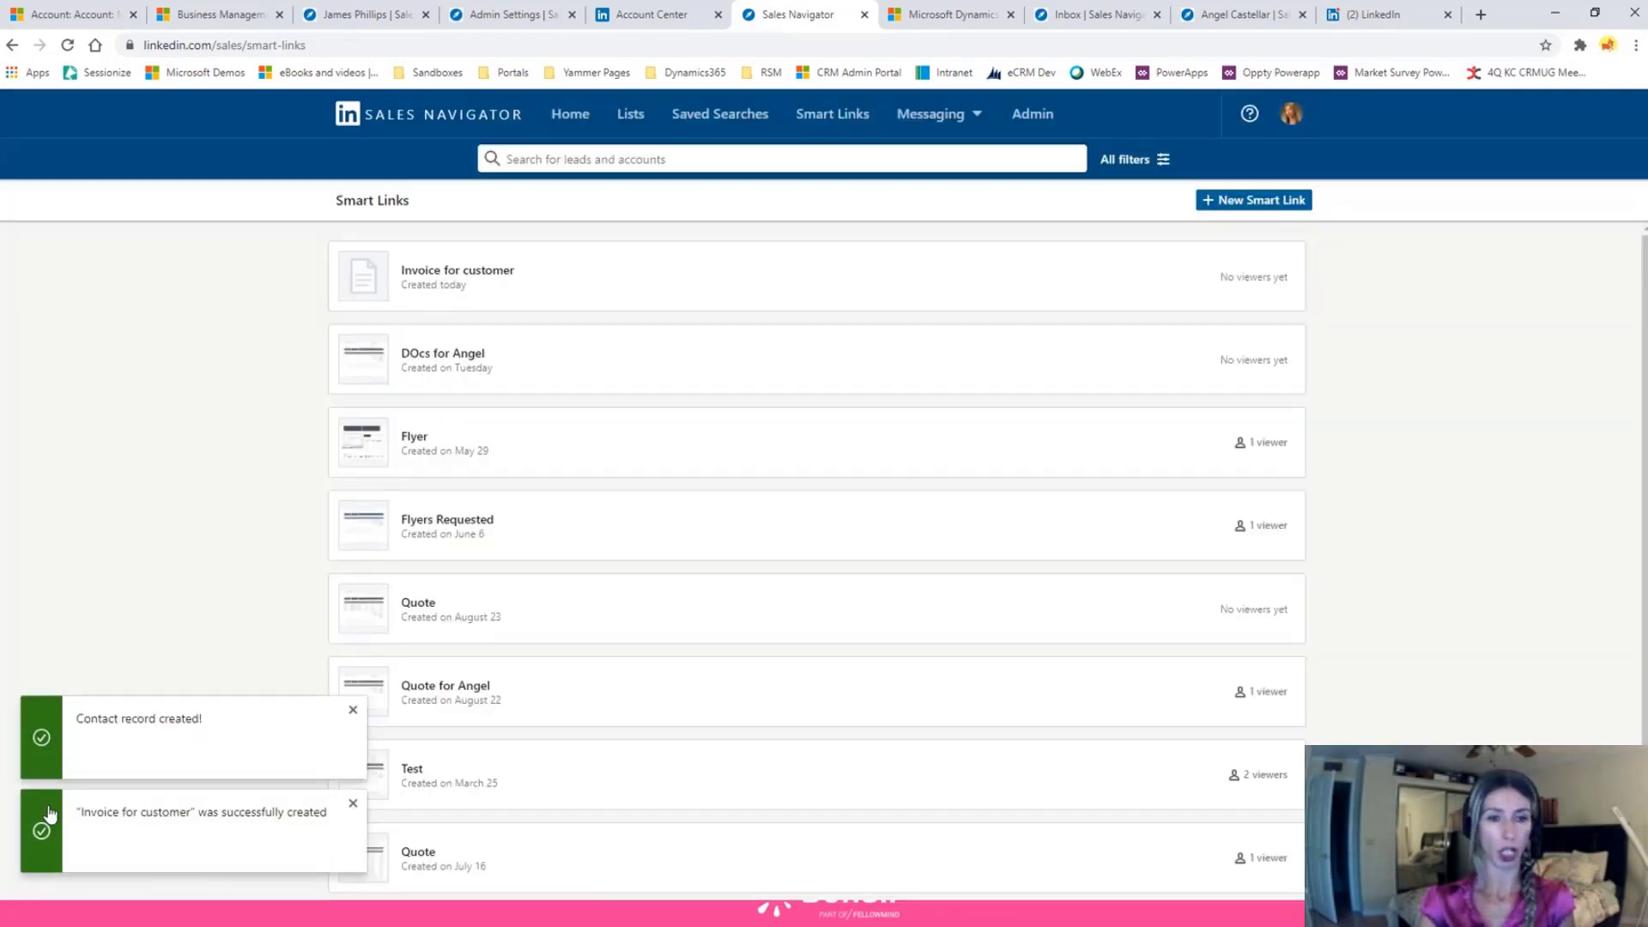
mouse_move(1160, 290)
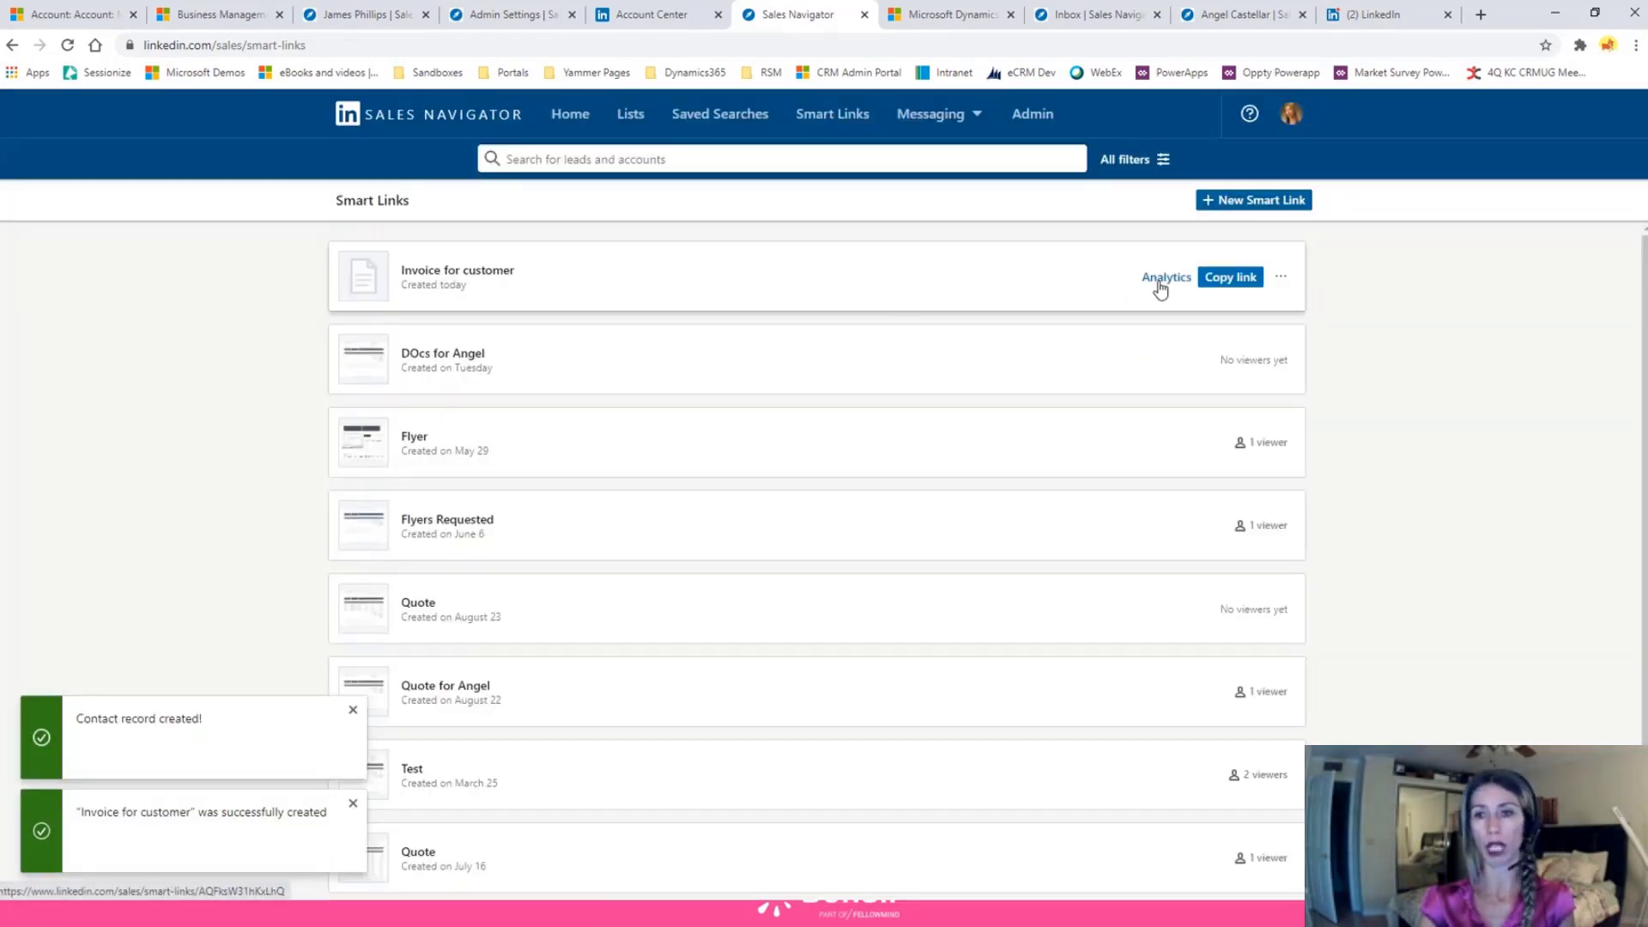
left_click(1240, 279)
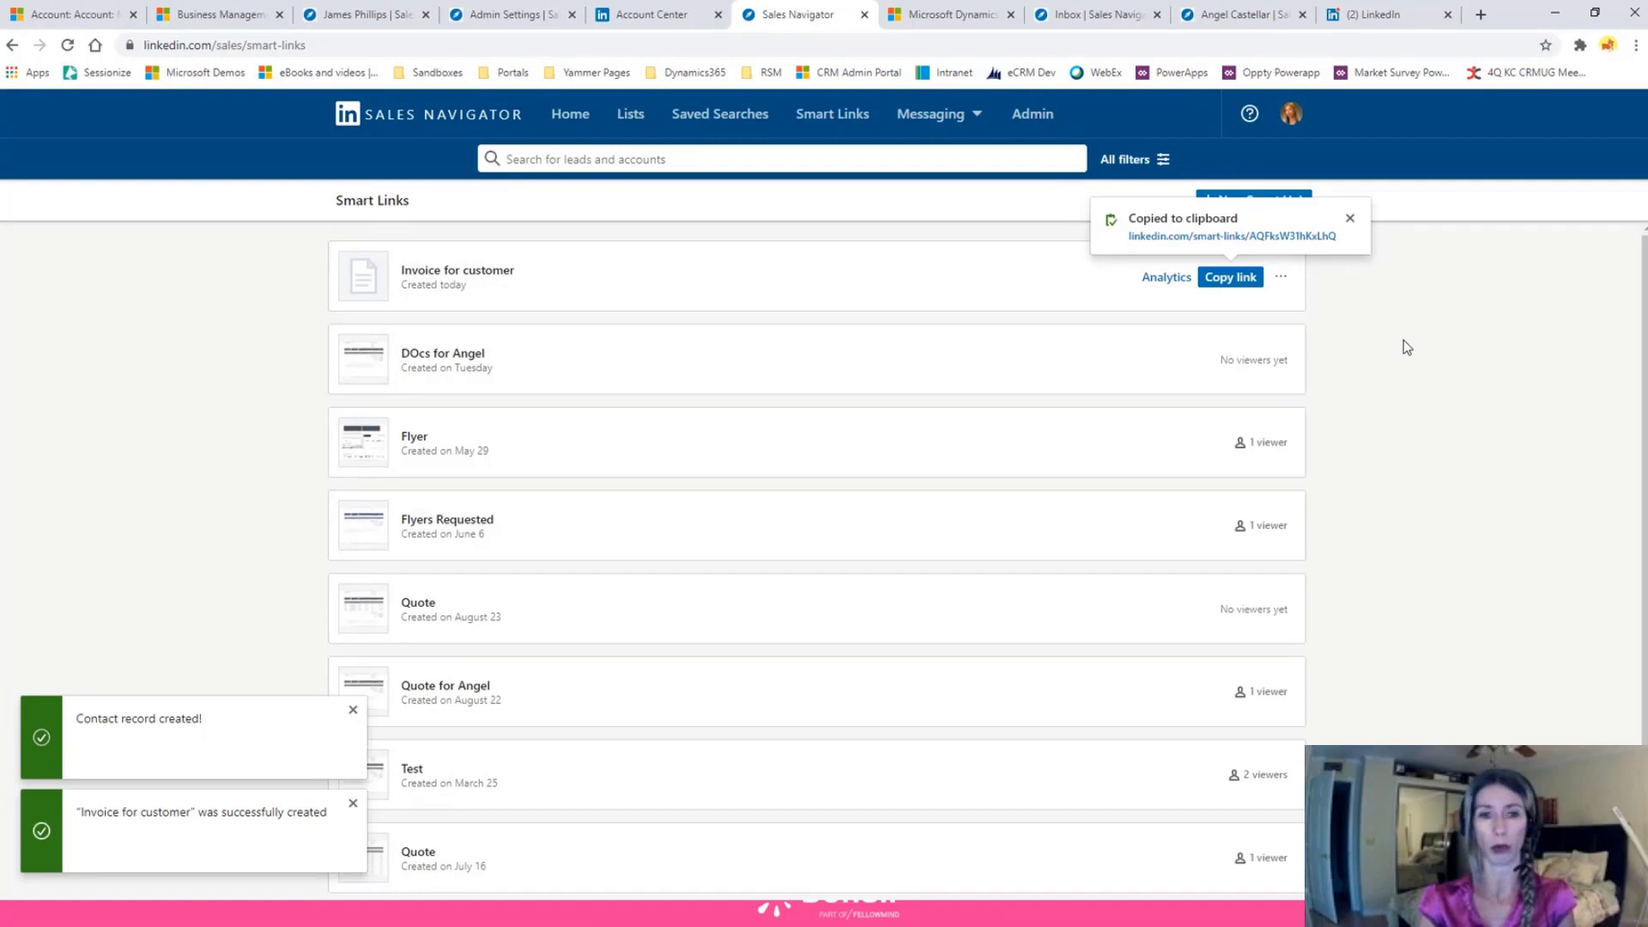
- Dismiss the notifications and examine the viewer analytics of the Quote Smart Link created on July 16, including the viewed file's details
scroll(724, 610, "down", 2)
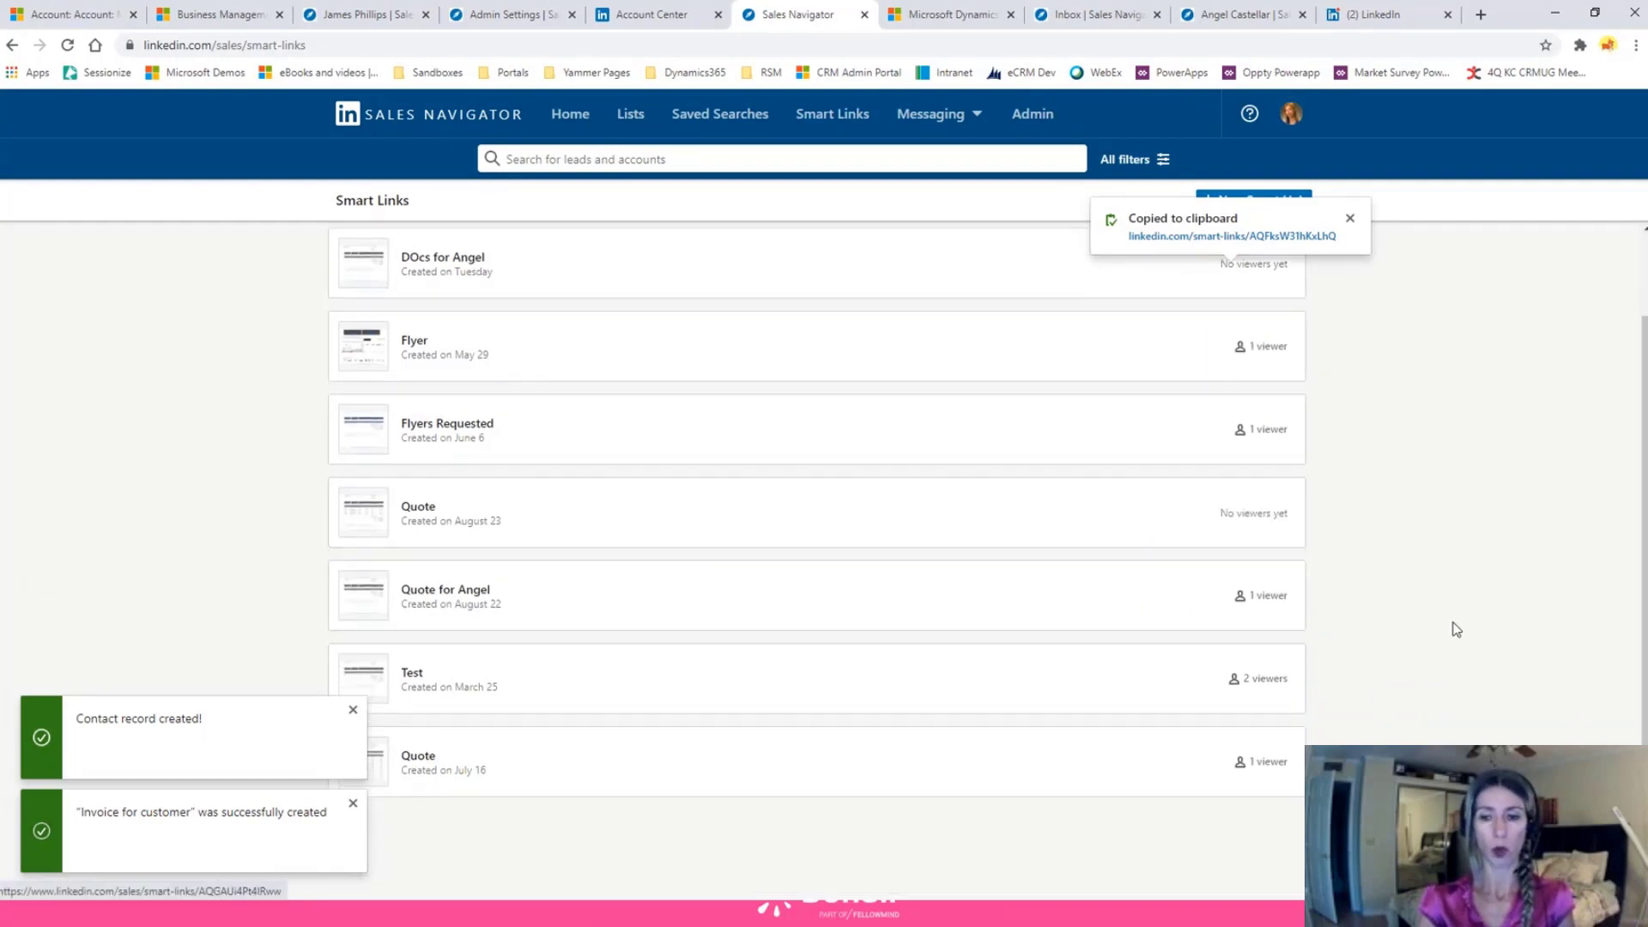
left_click(352, 709)
left_click(352, 804)
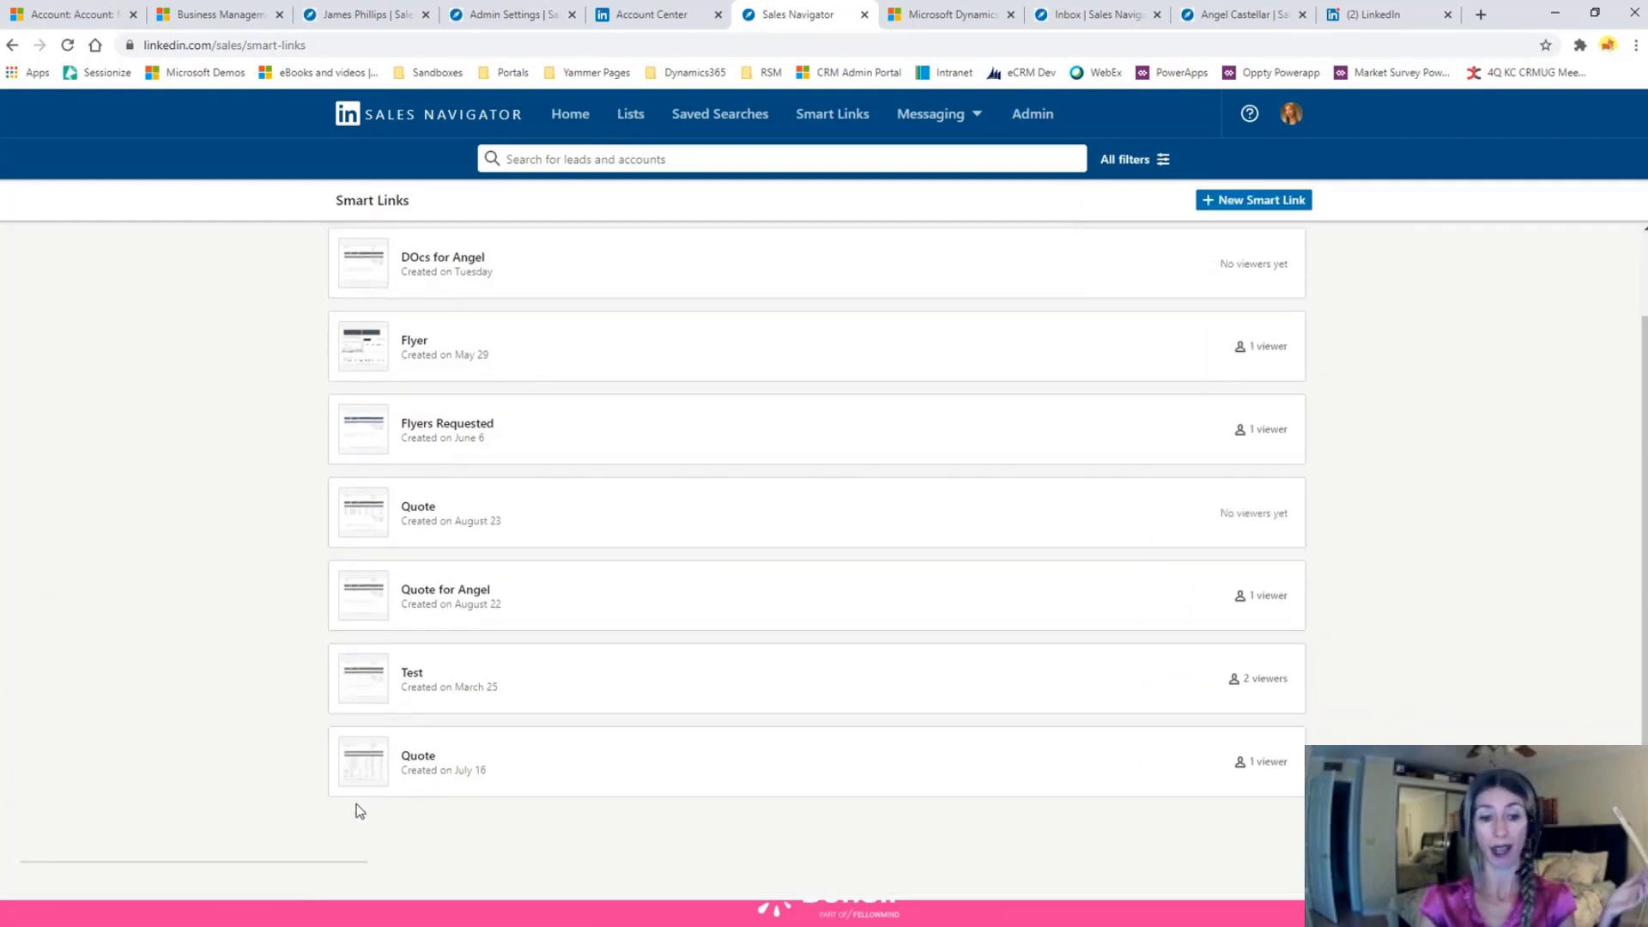
left_click(1160, 775)
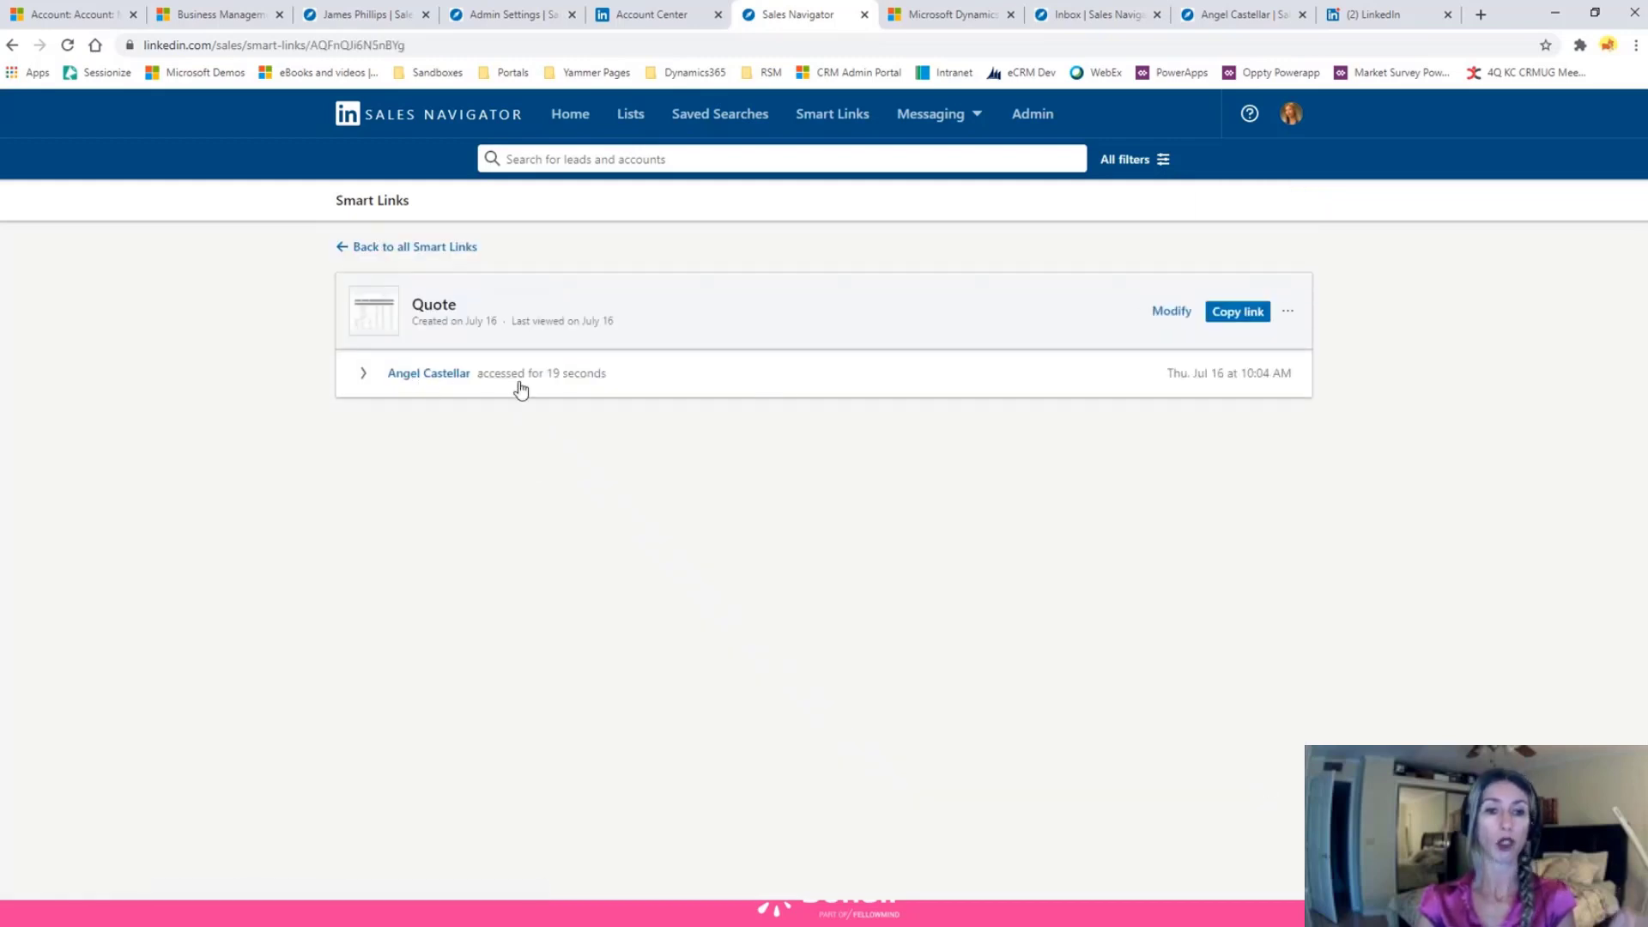
left_click(363, 373)
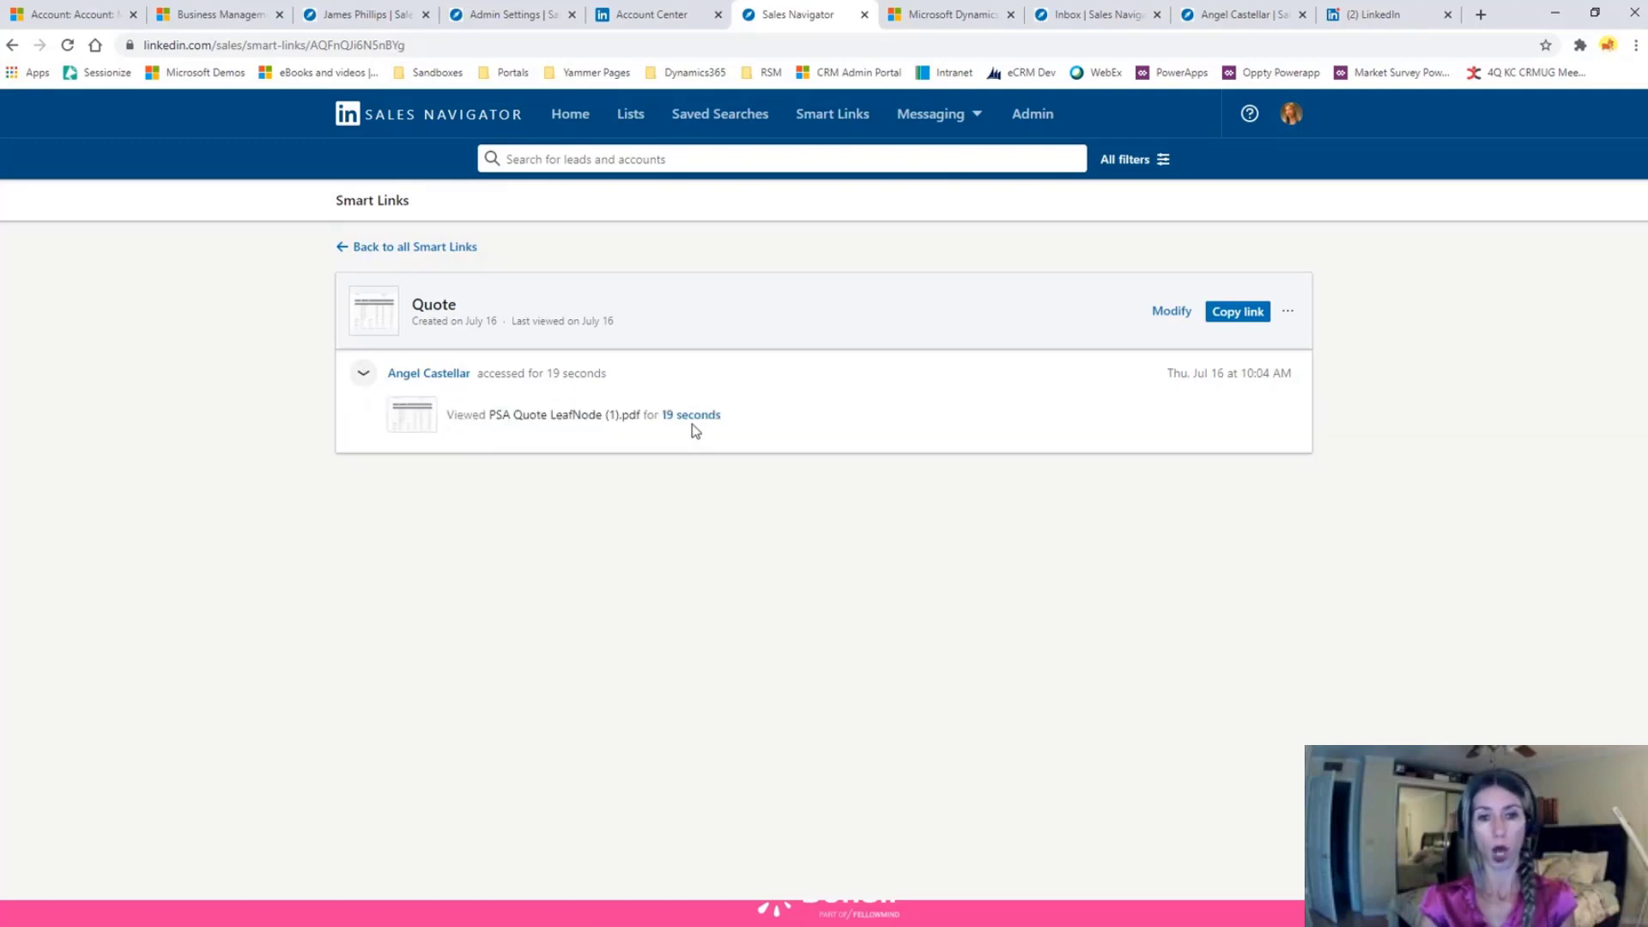